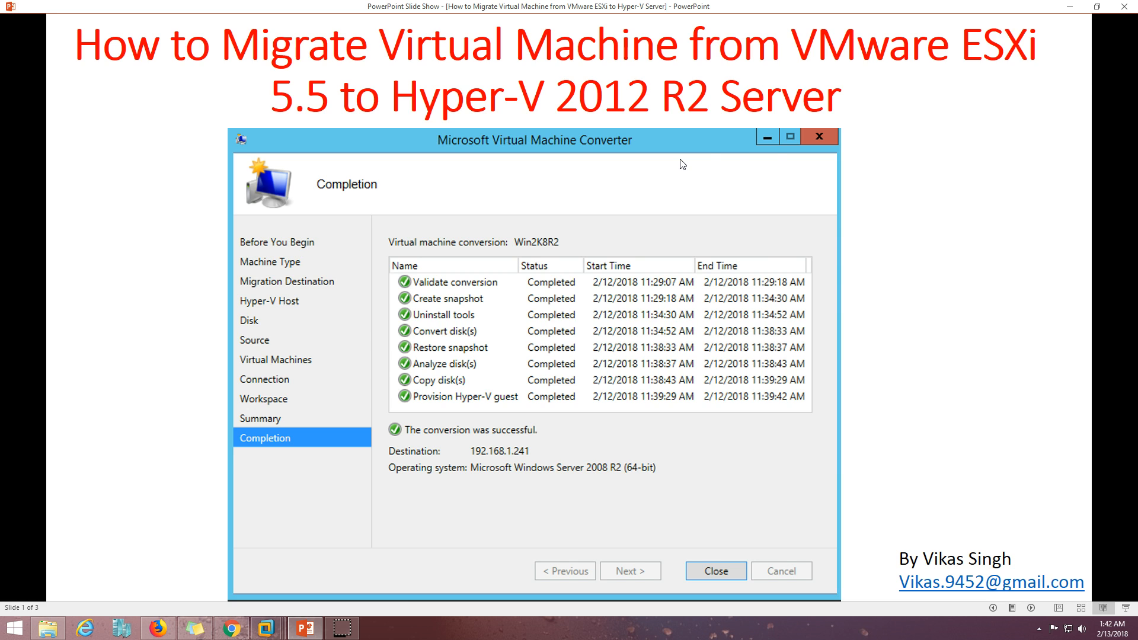
Advance to the demo environment slide, switch to the Win2K12-DC01 virtual machine in VMware Workstation and review its local server properties
left_click(1032, 608)
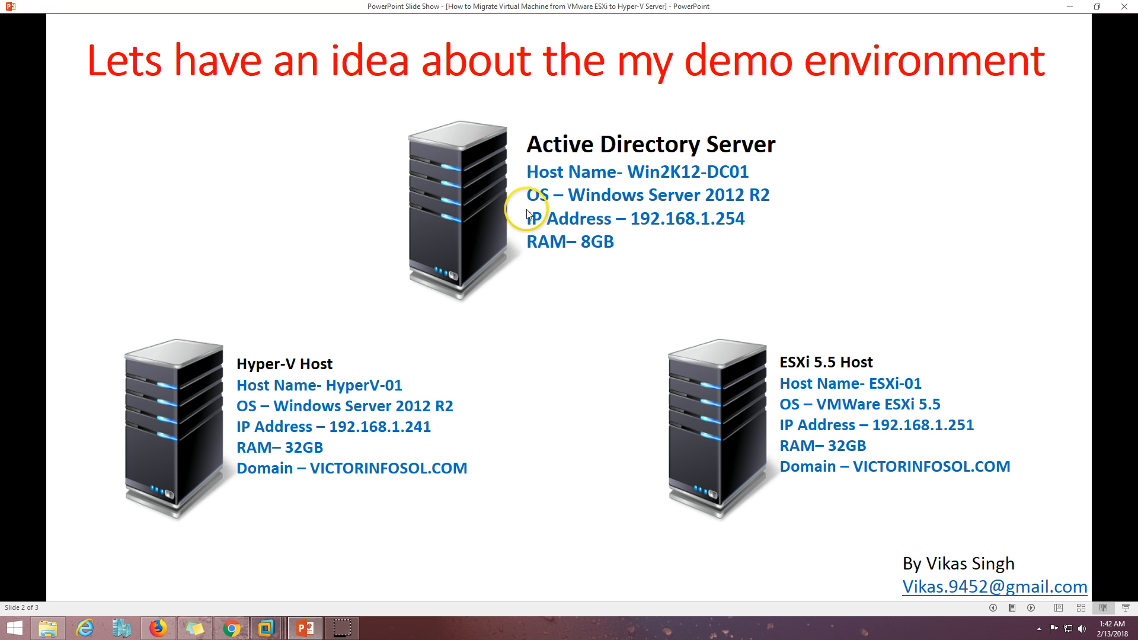
mouse_move(266, 627)
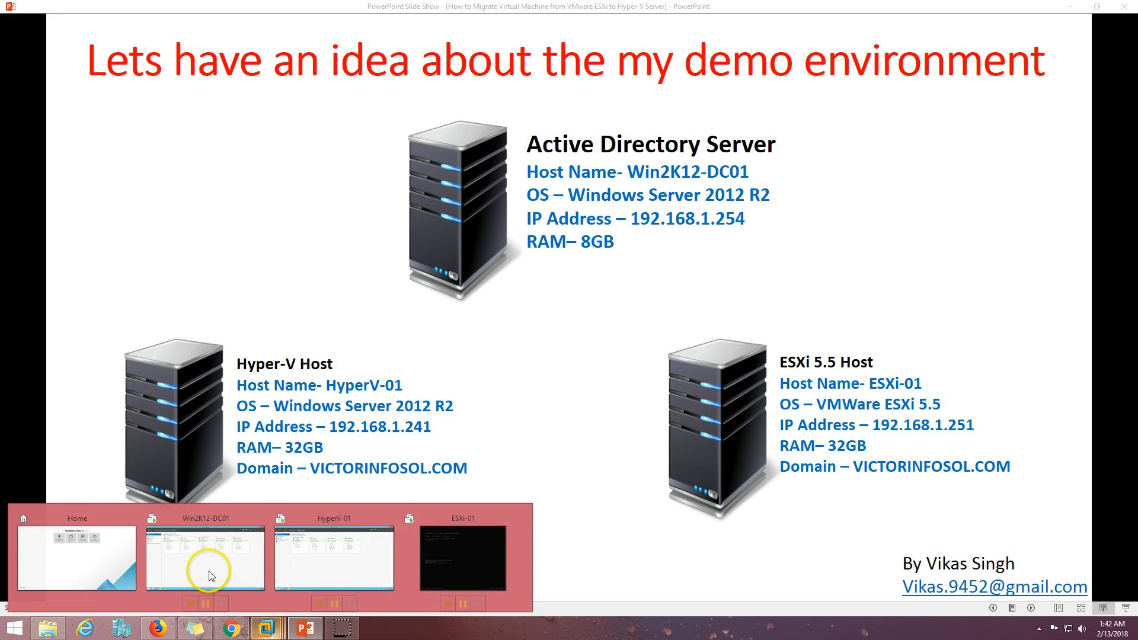
left_click(215, 570)
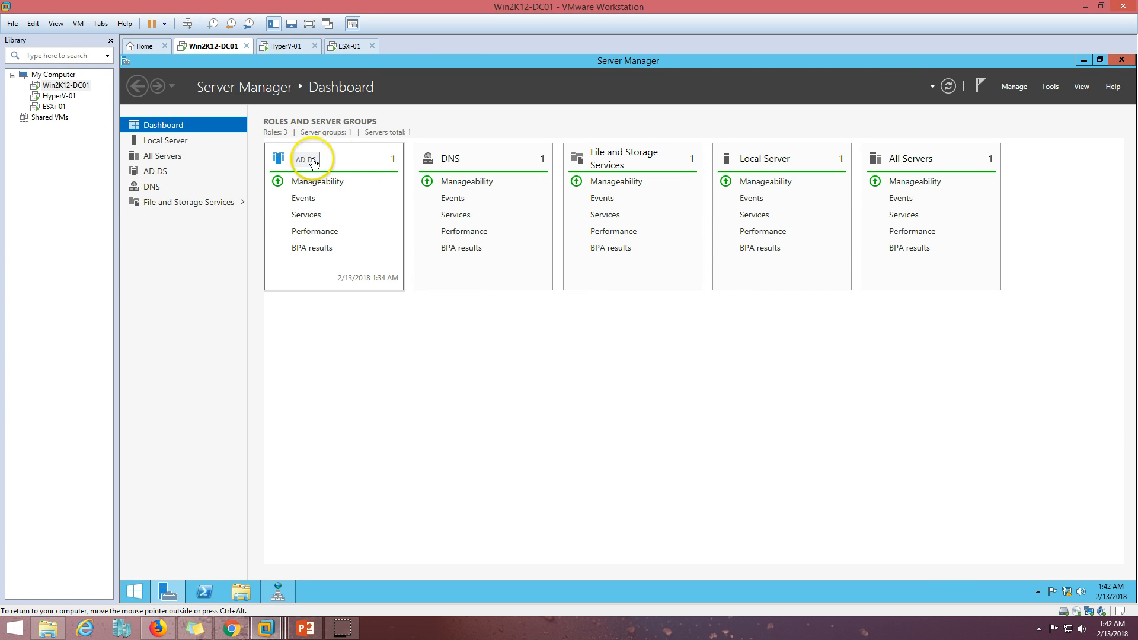
left_click(181, 143)
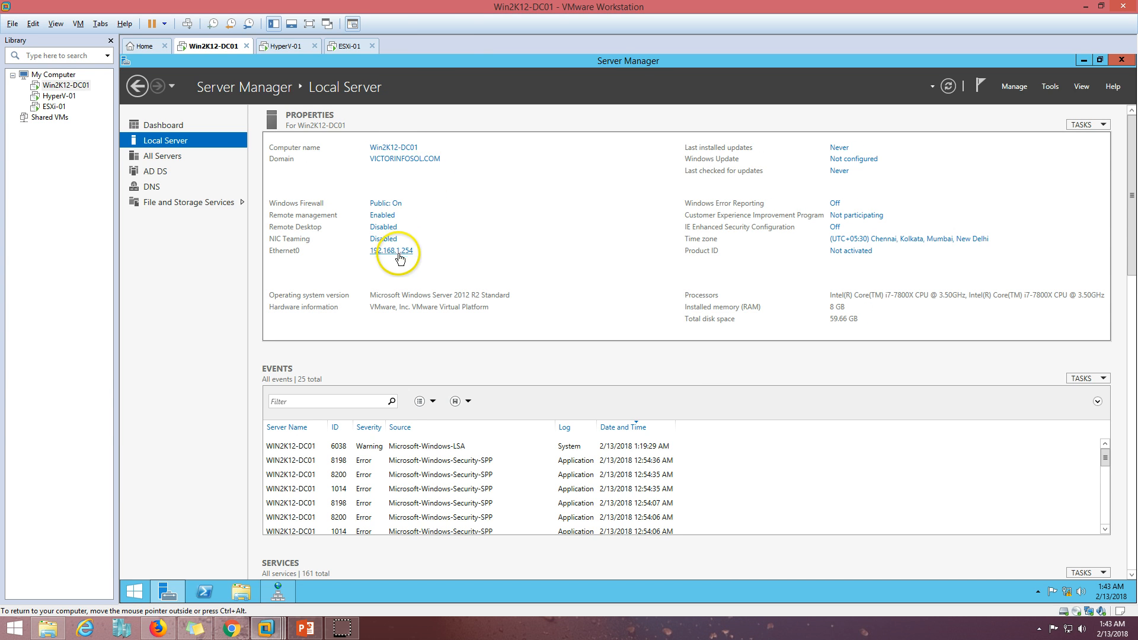
left_click(166, 127)
Review the VICTORINFOSOL.COM forward lookup records and the WIN2K12-DC01 server node in DNS Manager
left_click(274, 592)
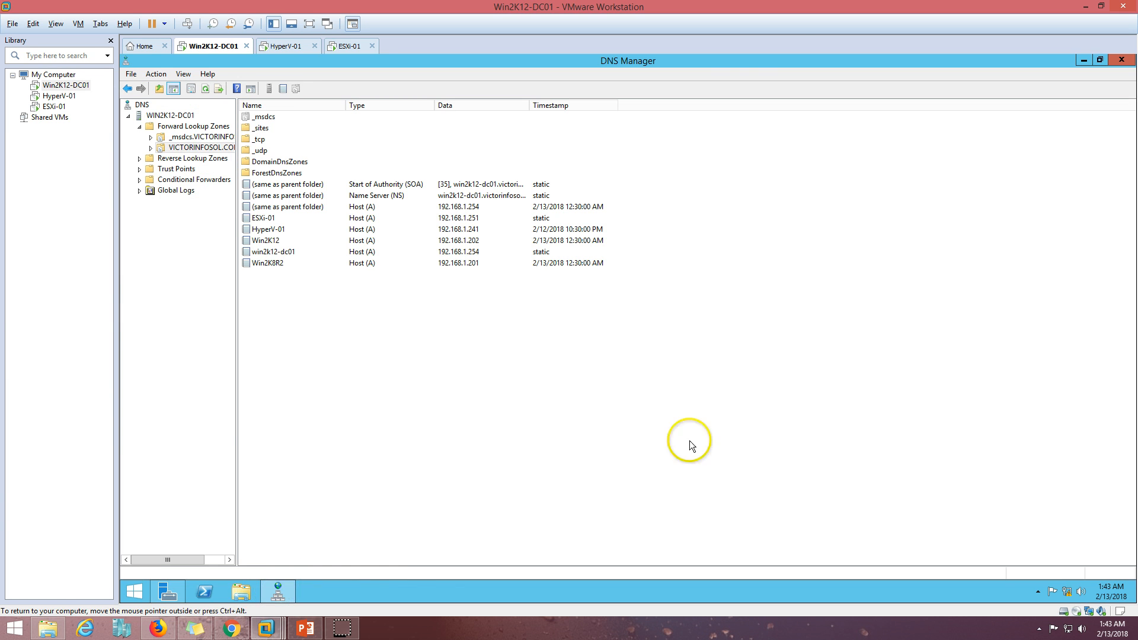
left_click(186, 127)
left_click(170, 115)
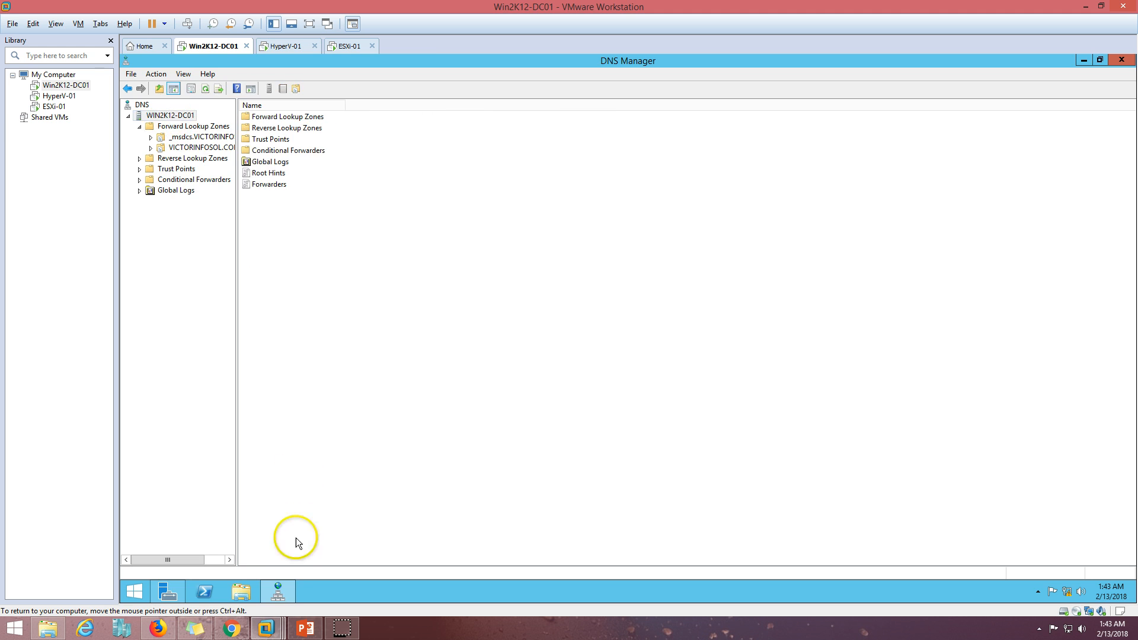
left_click(278, 592)
Open Active Directory Users and Computers and display the Servers organizational unit under NOIDA-HO
left_click(1053, 87)
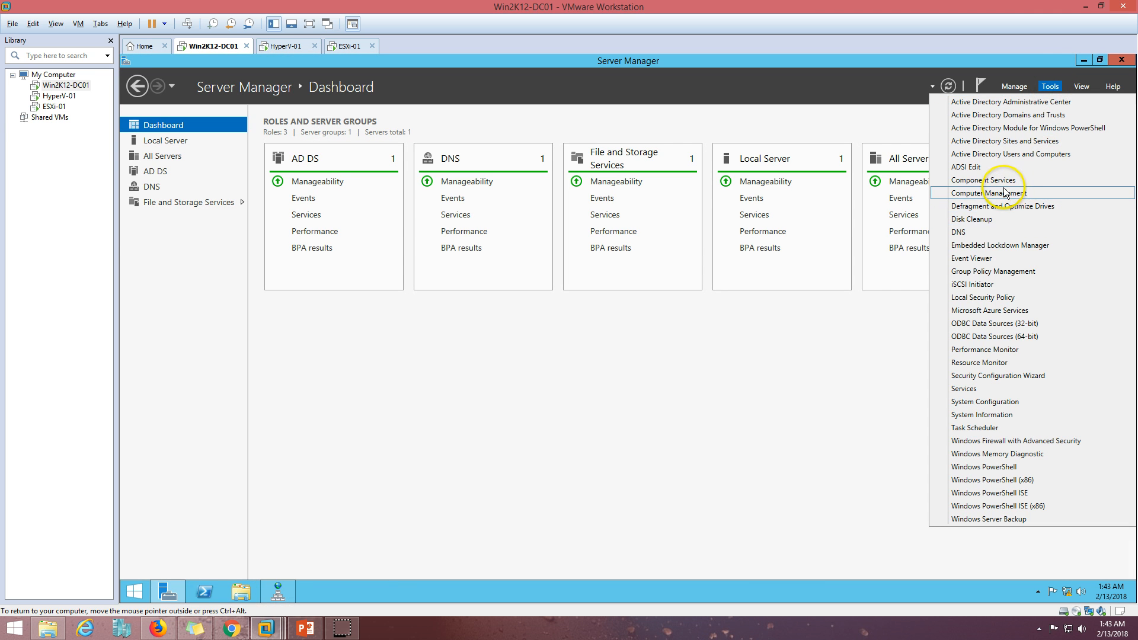
left_click(1018, 145)
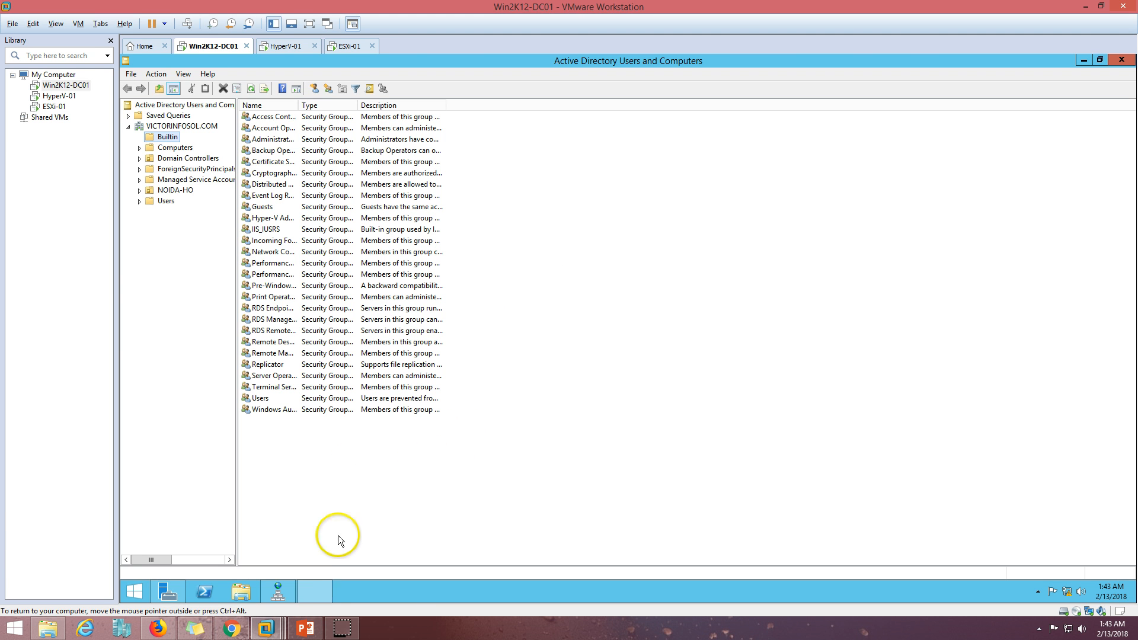
left_click(178, 147)
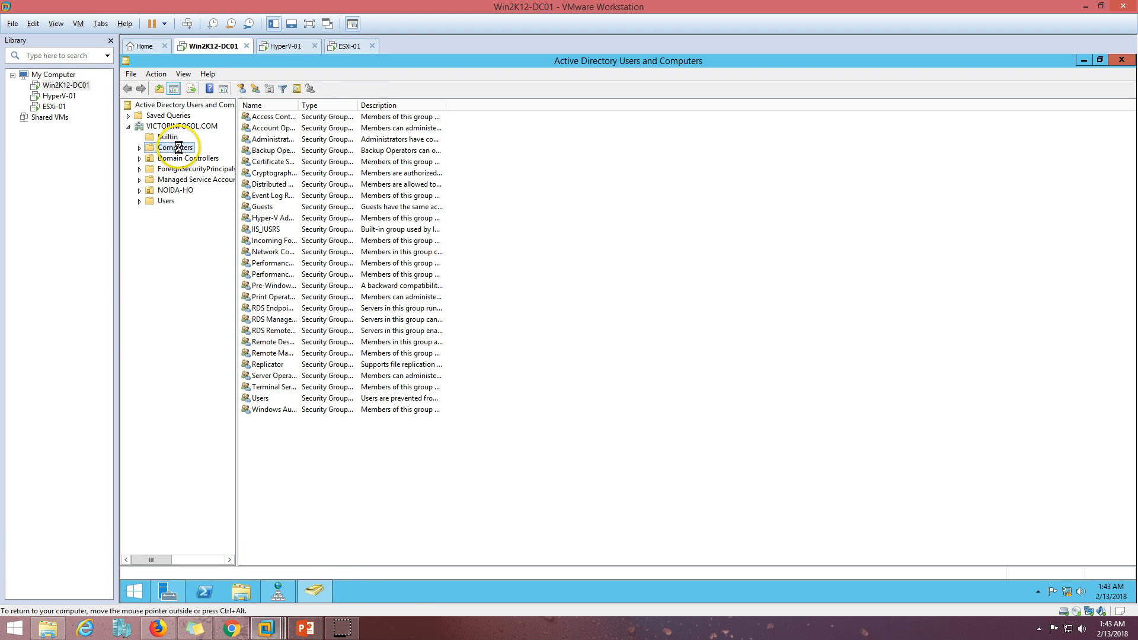
double_click(175, 190)
left_click(180, 211)
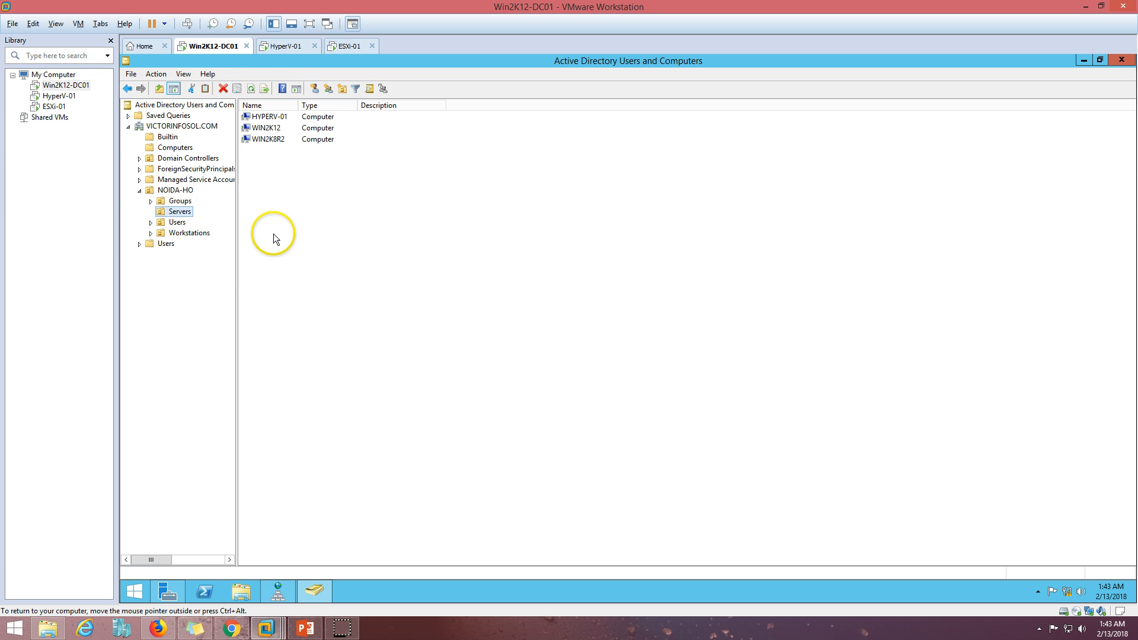
Examine the HYPERV-01, WIN2K12 and WIN2K8R2 computer accounts in the Servers organizational unit
left_click_drag(278, 217, 274, 114)
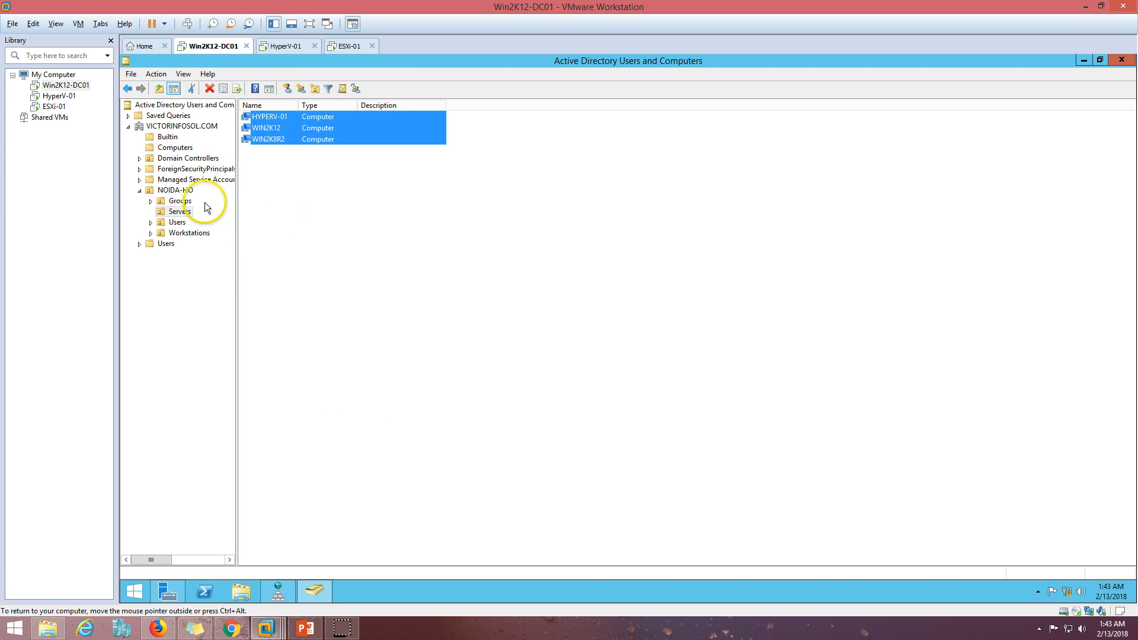
left_click(285, 118)
left_click(278, 139)
left_click(276, 128)
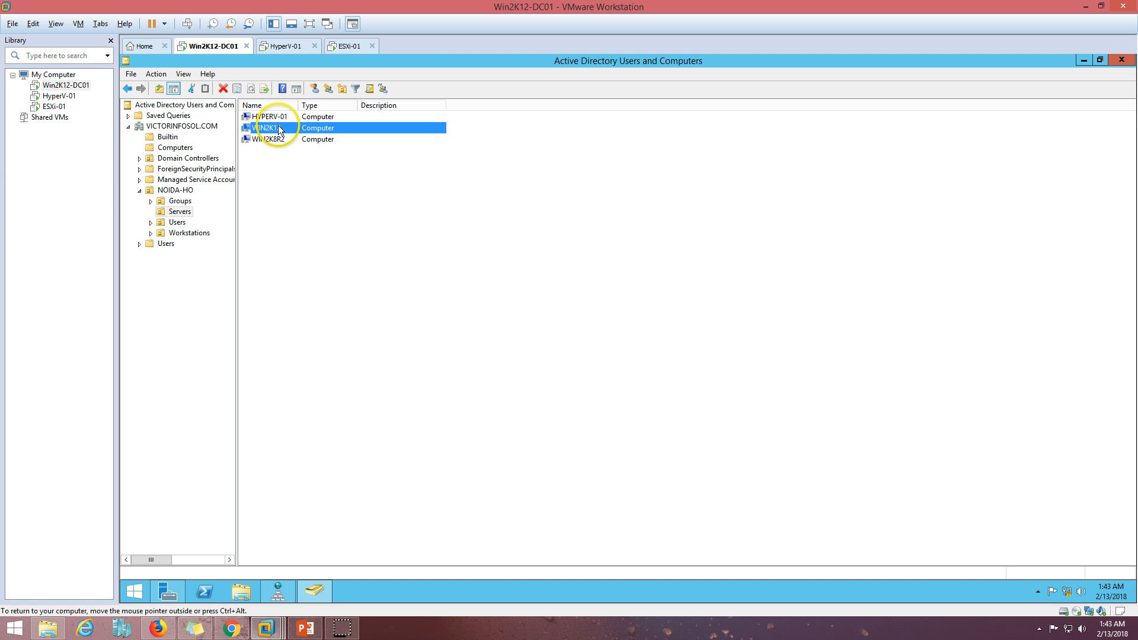
left_click(280, 140)
left_click(287, 128)
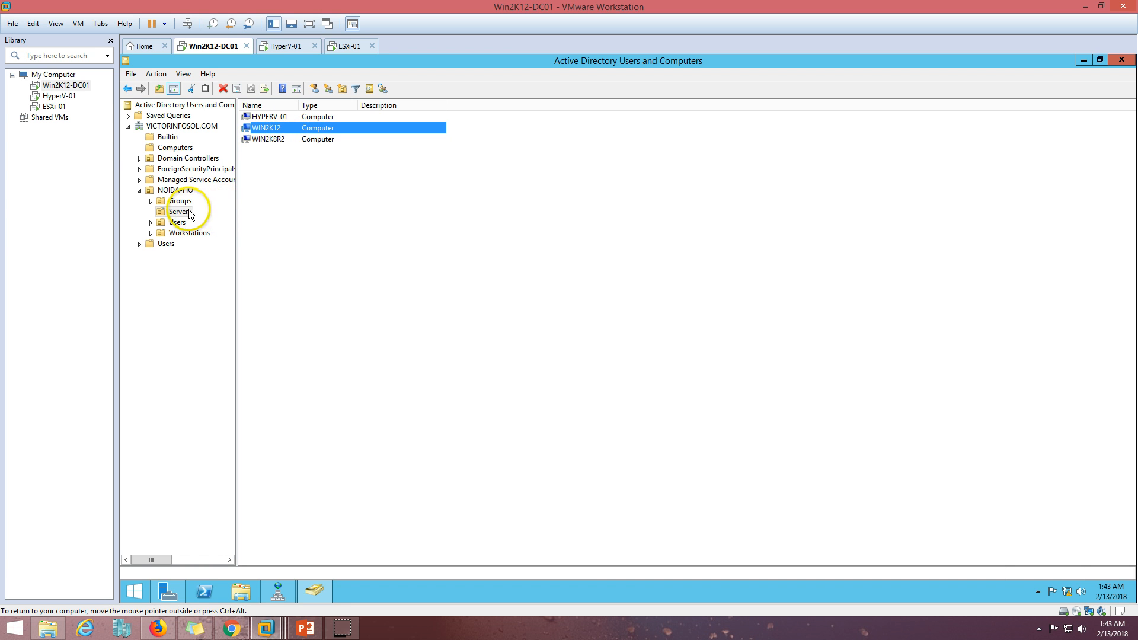
Look through the Users and Workstations units of NOIDA-HO and return to the demo environment slide in PowerPoint
left_click(179, 223)
left_click(207, 234)
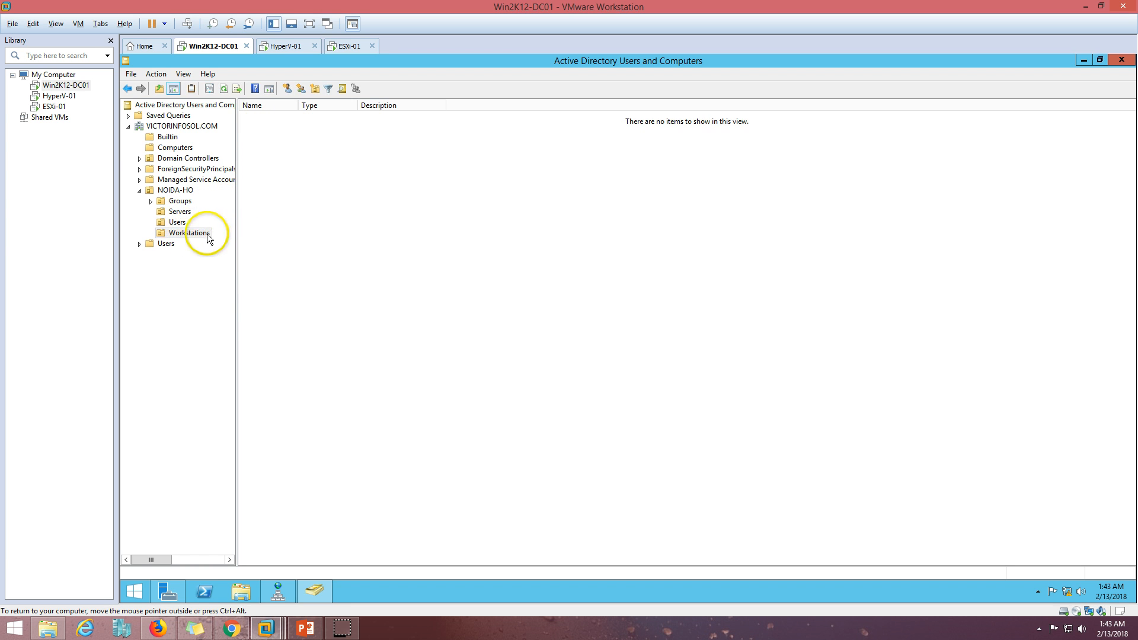
left_click(177, 222)
left_click(295, 581)
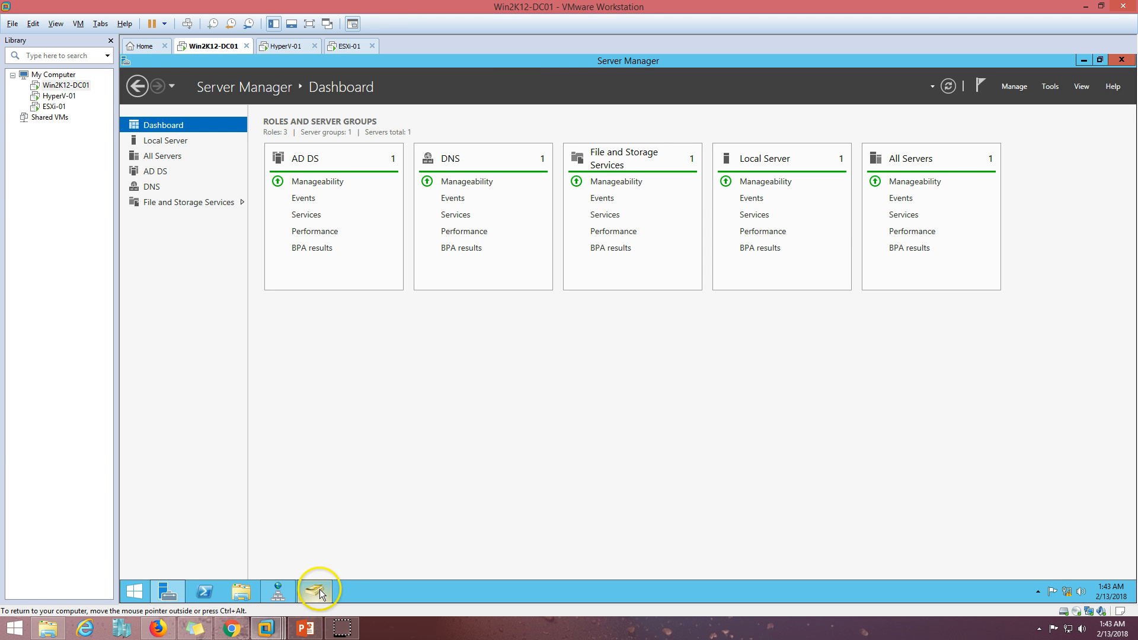
left_click(312, 624)
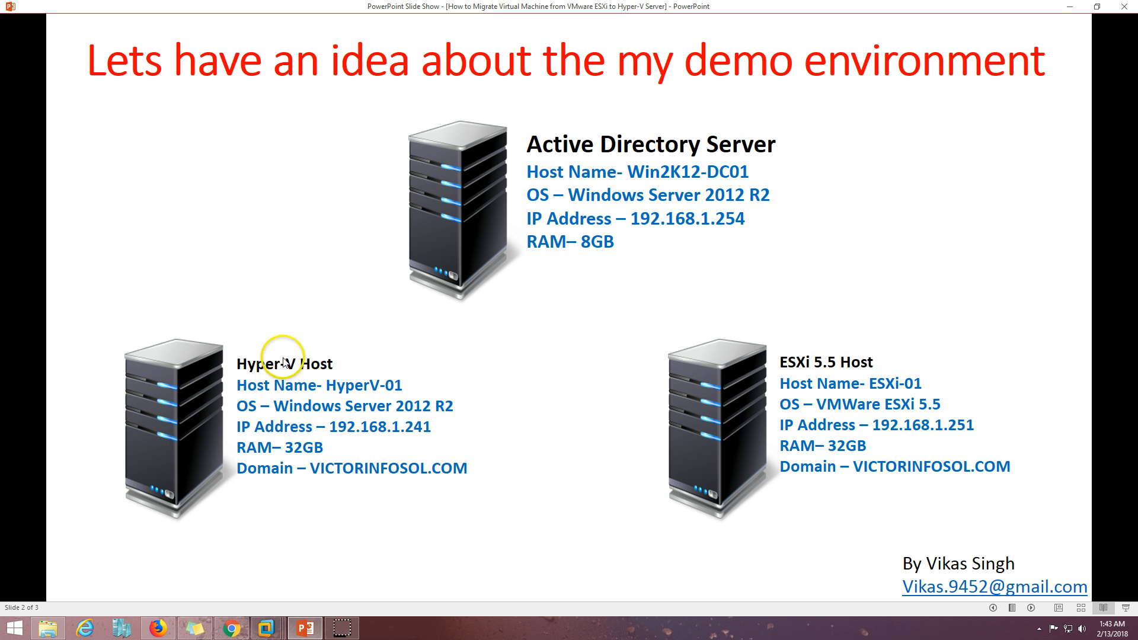
Switch to the HyperV-01 virtual machine in VMware Workstation and look at its local server page
mouse_move(267, 627)
left_click(308, 572)
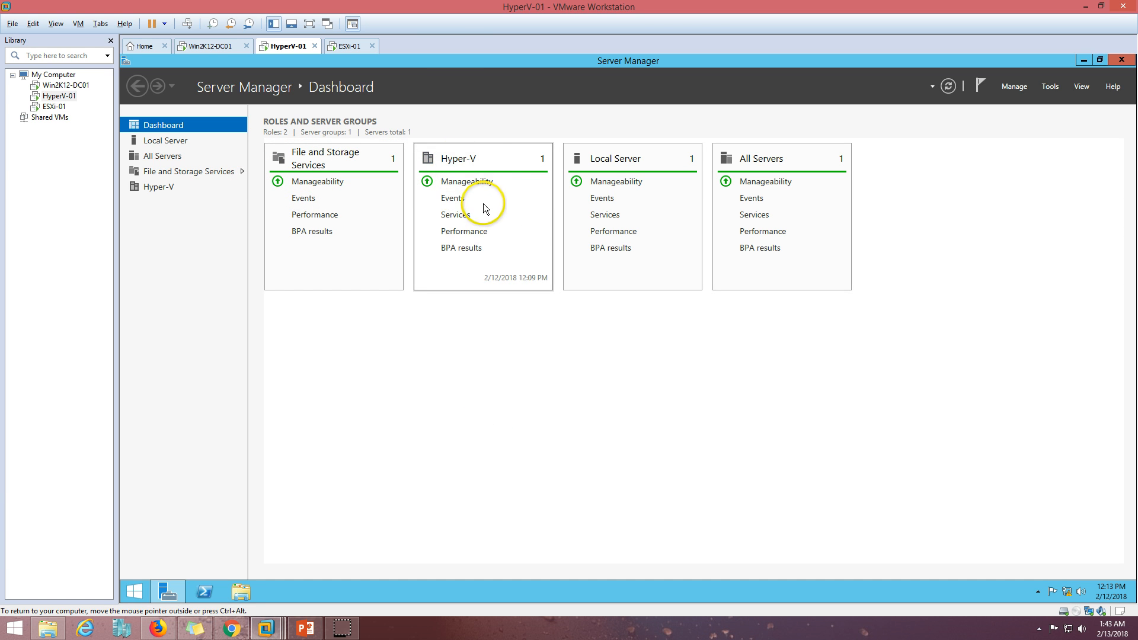
left_click(182, 142)
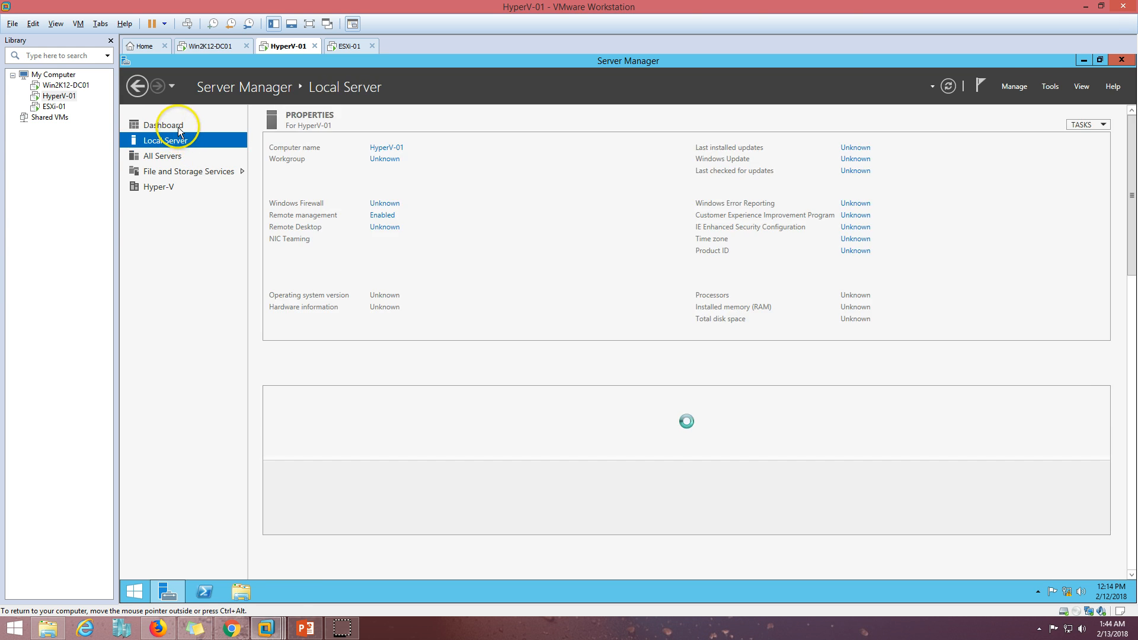
left_click(172, 126)
Check the Hyper-V role on HyperV-01 in the Add Roles and Features Wizard and cancel the wizard
left_click(1018, 87)
left_click(1022, 90)
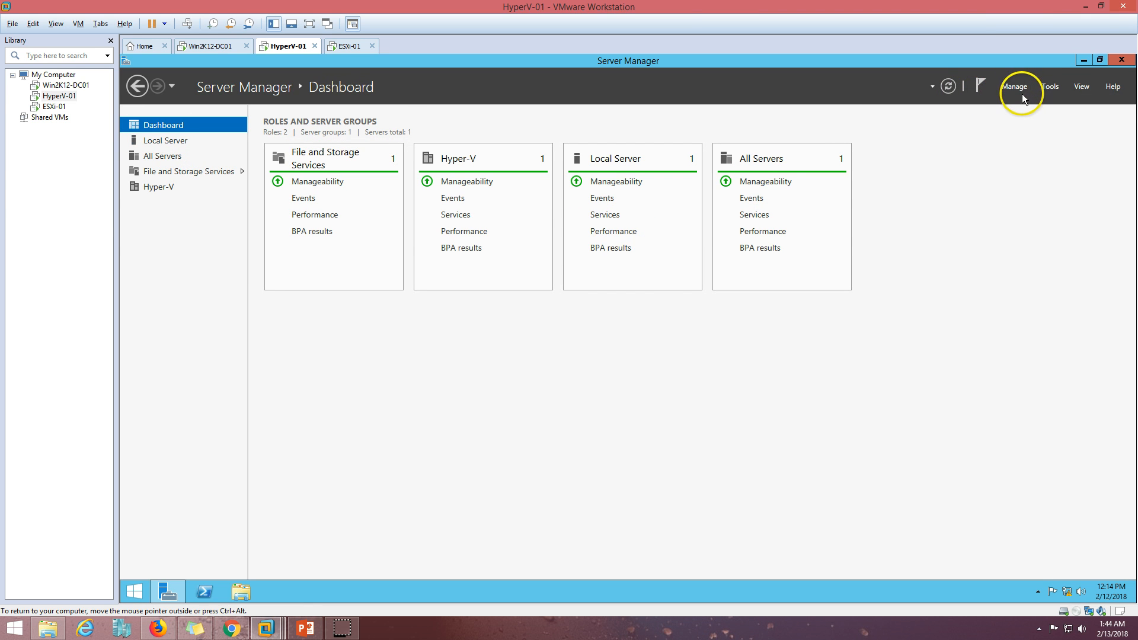
left_click(1021, 90)
left_click(1025, 102)
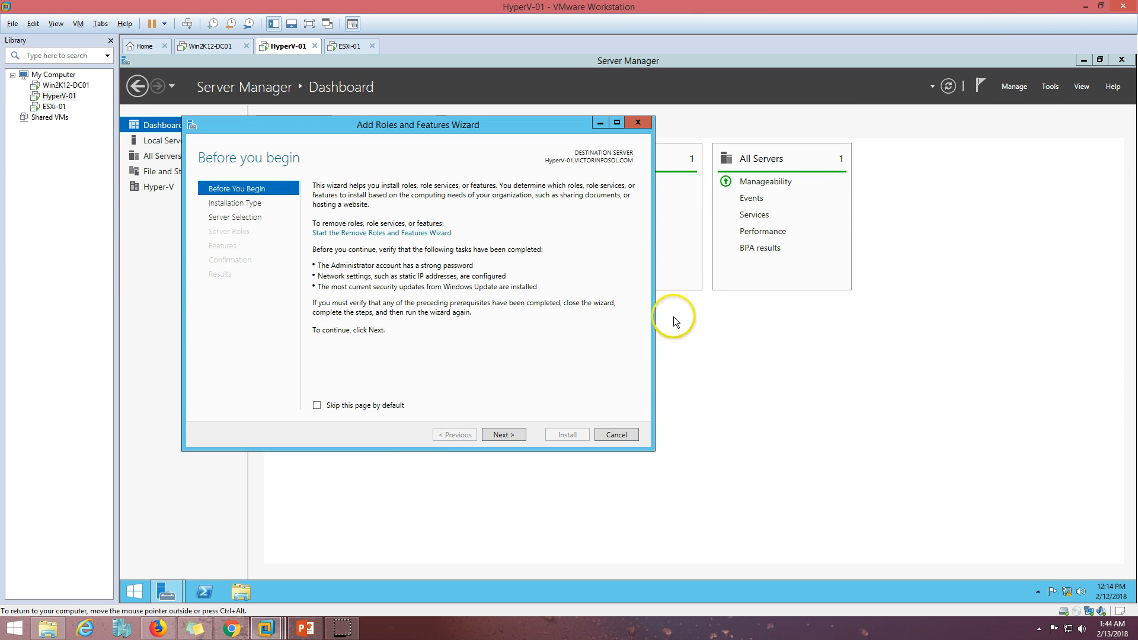
left_click(502, 436)
left_click(503, 435)
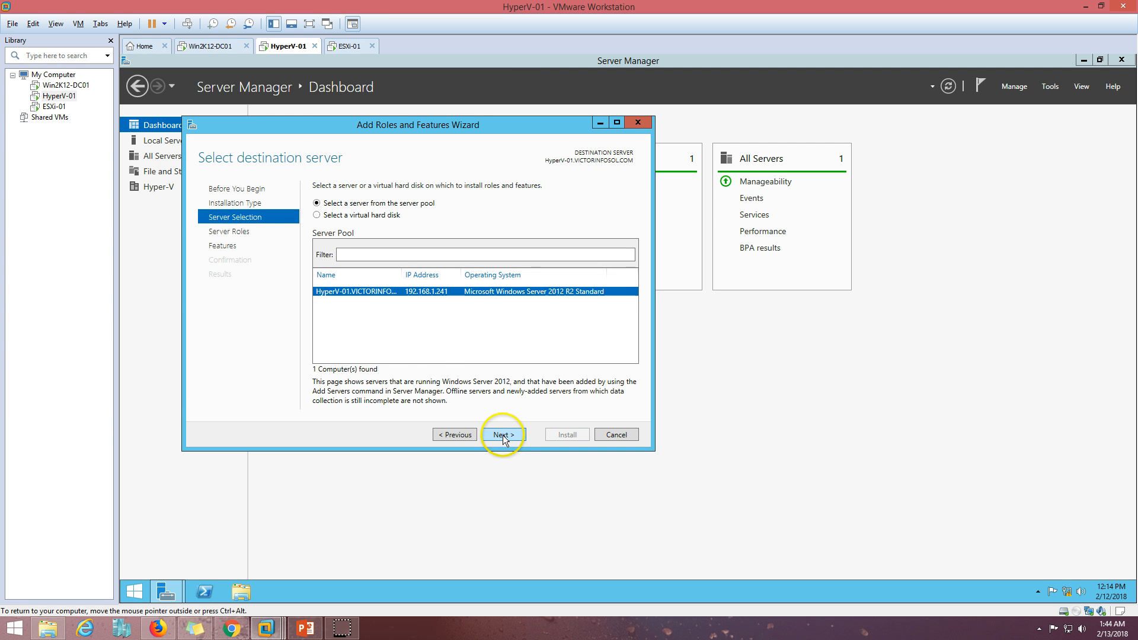
left_click(499, 434)
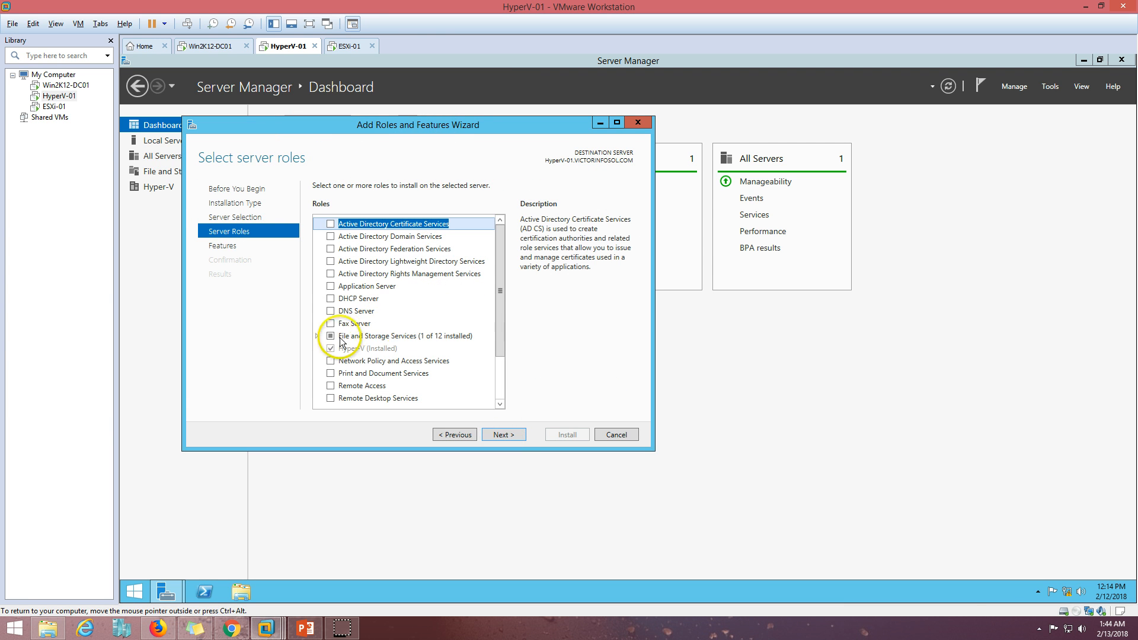
left_click(617, 435)
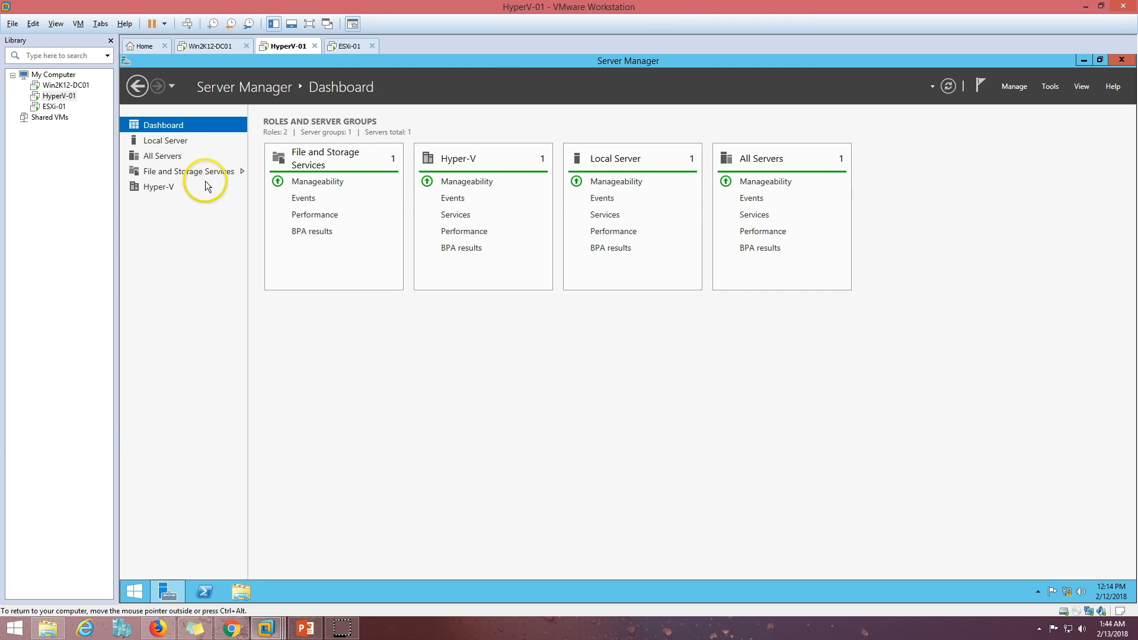
Review HyperV-01's local server properties and browse its OSDisk (C:) drive in File Explorer
left_click(181, 140)
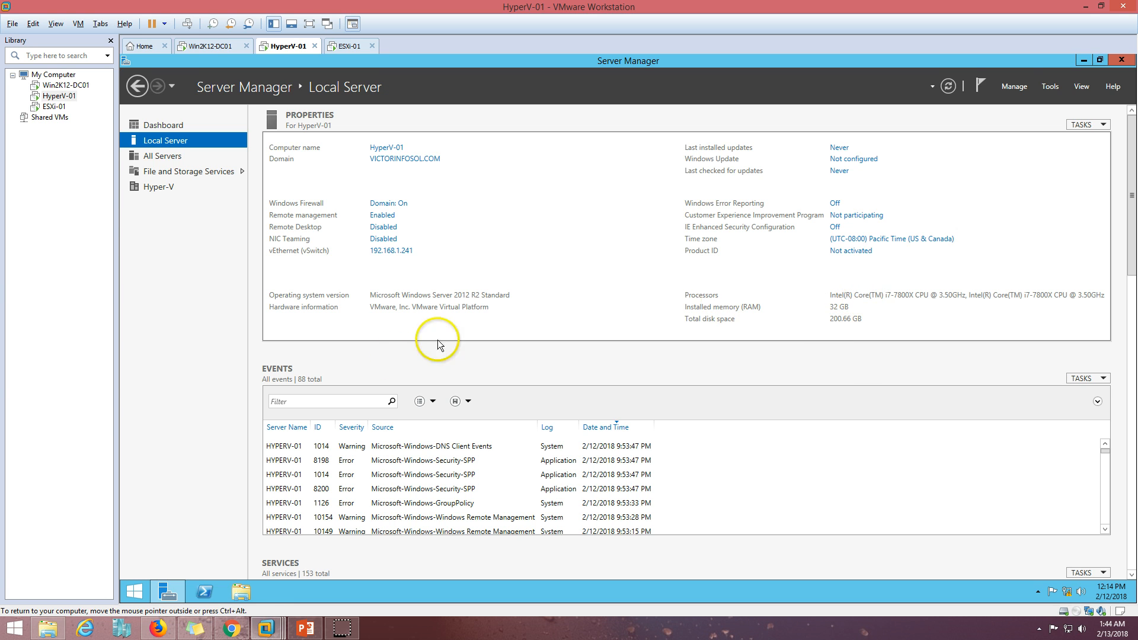
left_click(247, 595)
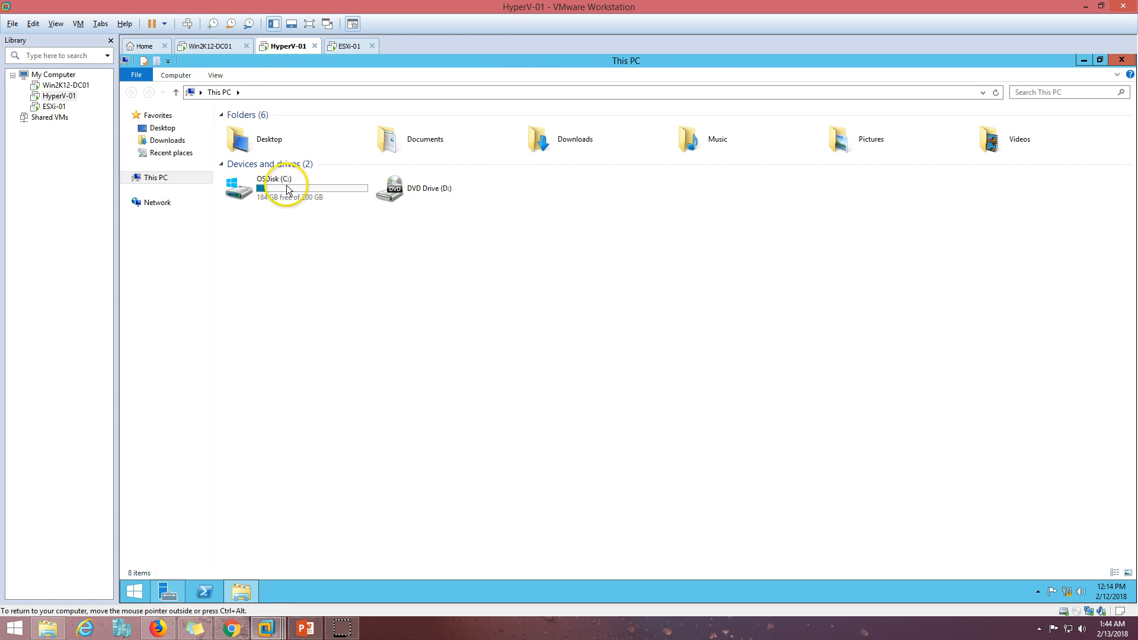
double_click(278, 193)
left_click(159, 177)
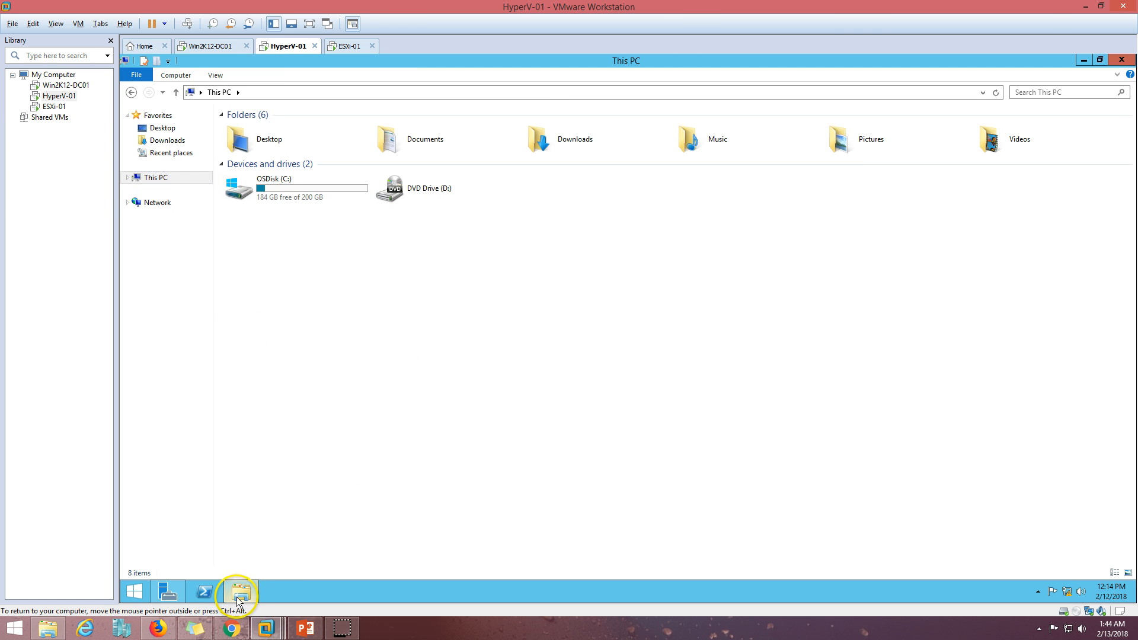
left_click(241, 592)
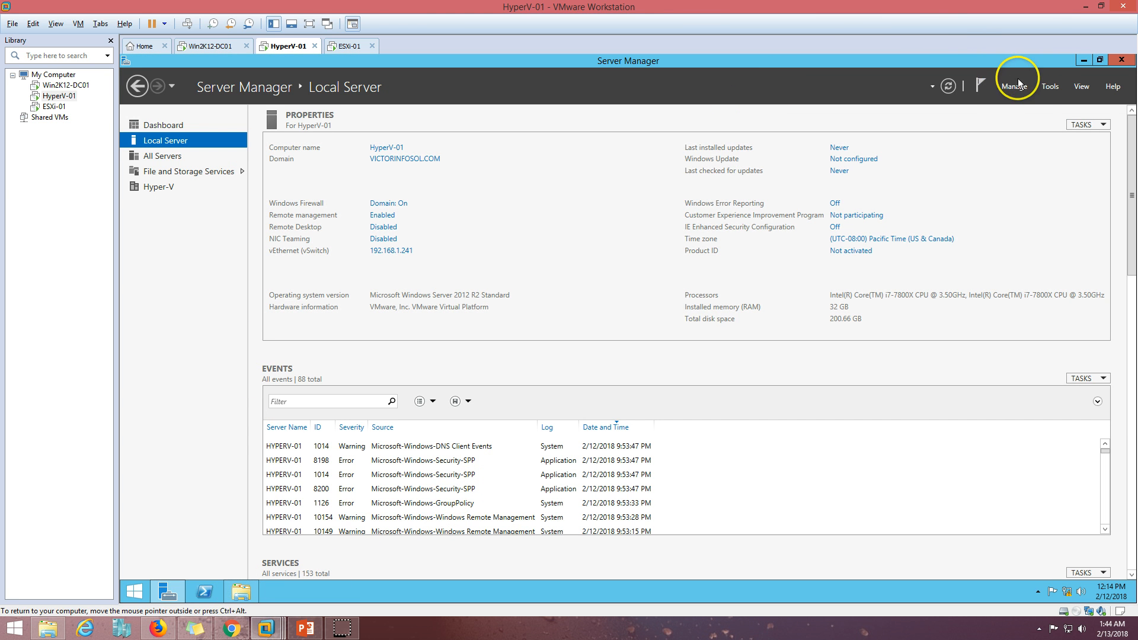
Open Hyper-V Manager and examine the properties of vSwitch in HYPERV-01's Virtual Switch Manager
left_click(1049, 86)
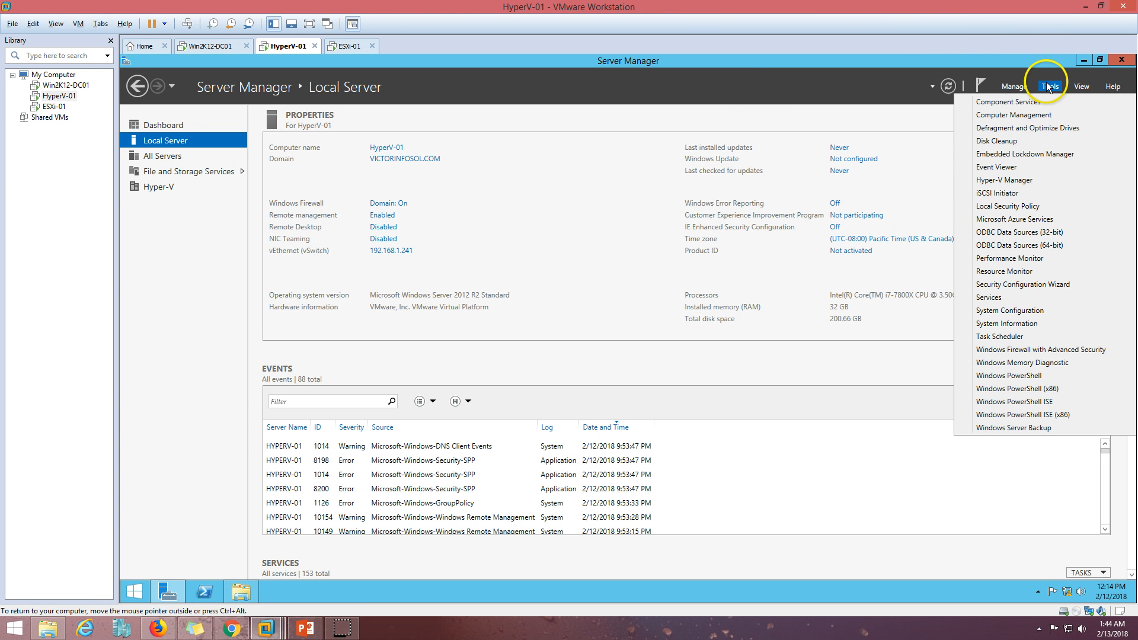
left_click(1015, 180)
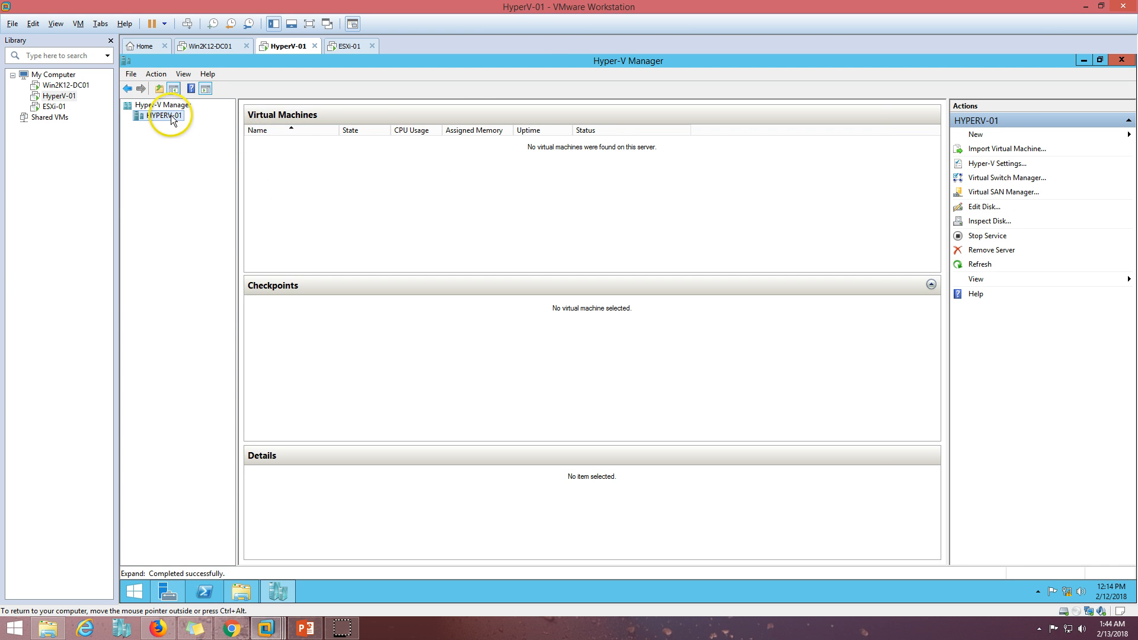
right_click(166, 115)
left_click(217, 169)
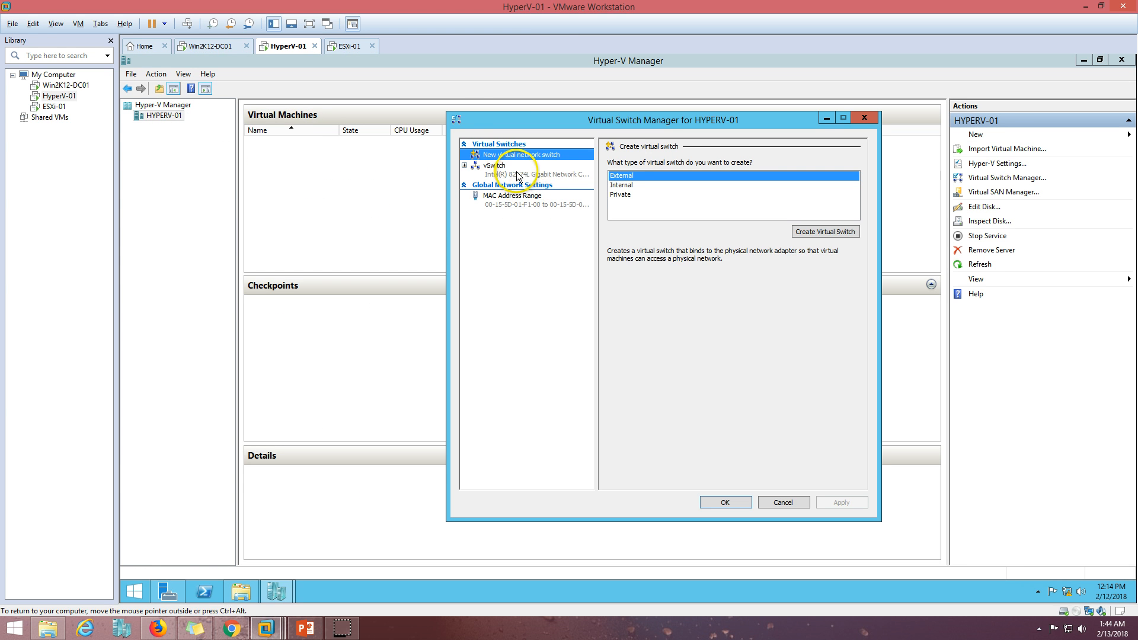
left_click(498, 168)
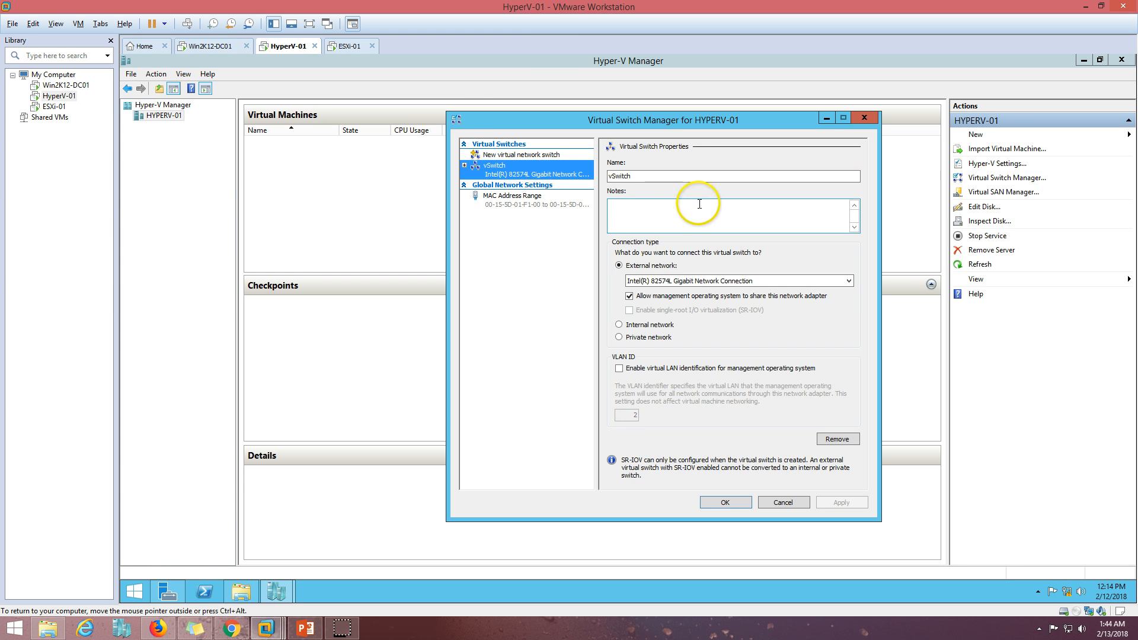
double_click(618, 176)
left_click(566, 320)
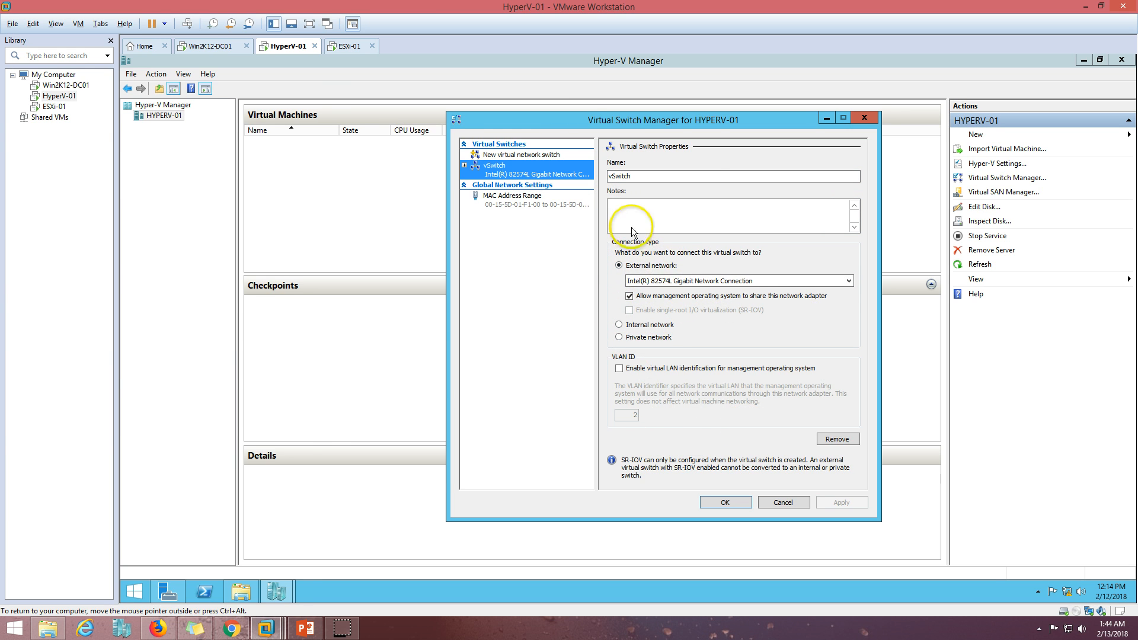
View the ESXi-01 console, close Virtual Switch Manager on HyperV-01 and return to the demo environment slide in PowerPoint
left_click(217, 46)
left_click(296, 47)
left_click(340, 47)
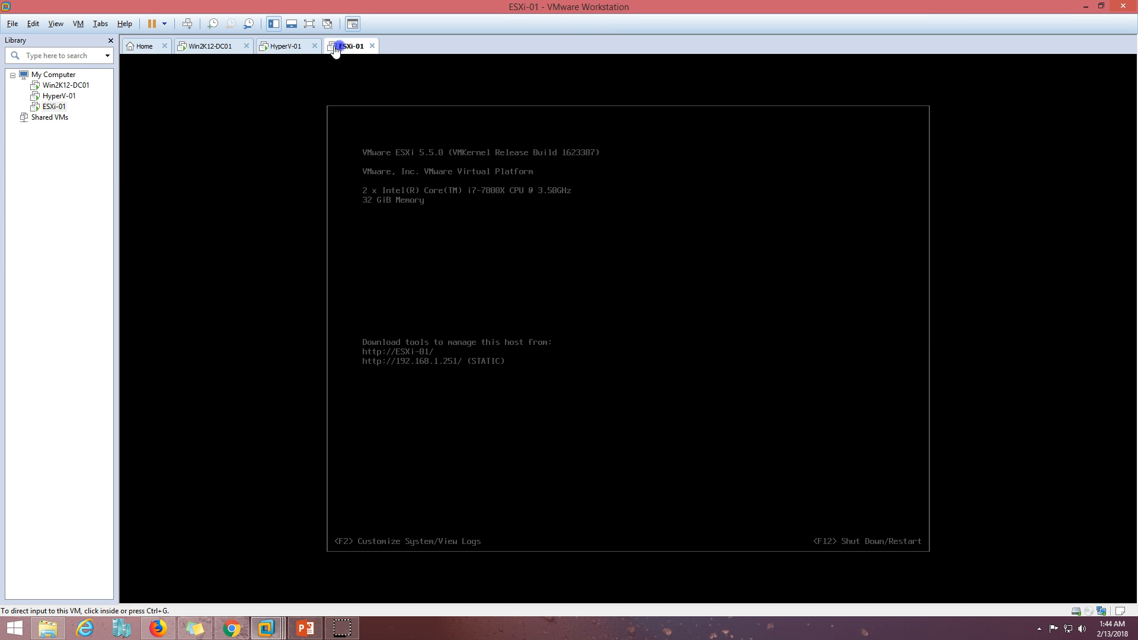
left_click(290, 46)
left_click(726, 503)
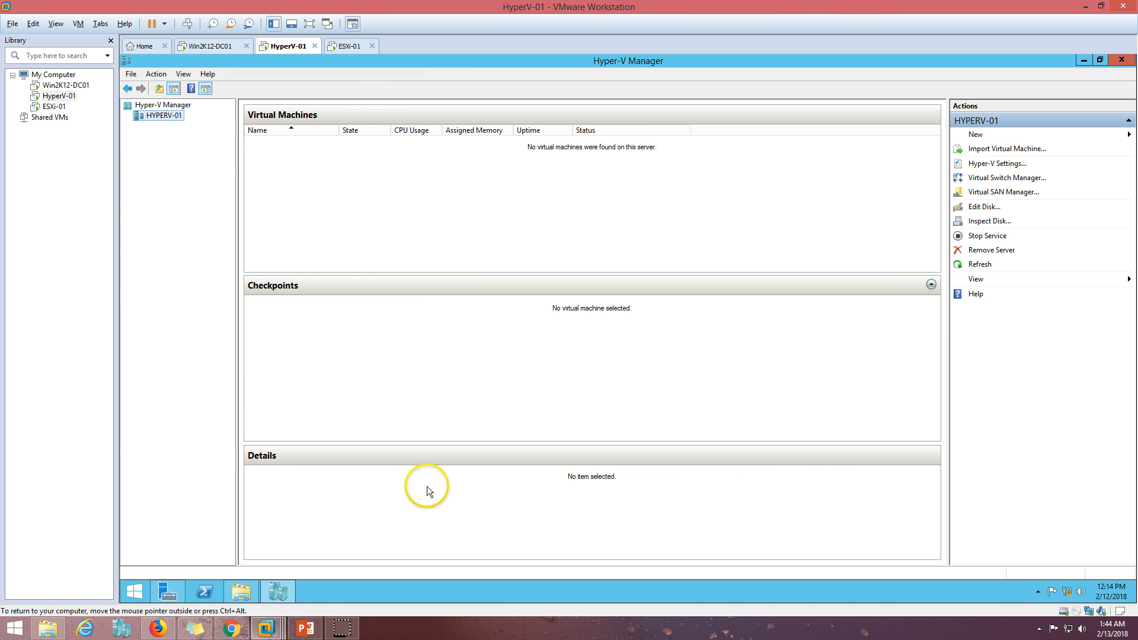
left_click(305, 628)
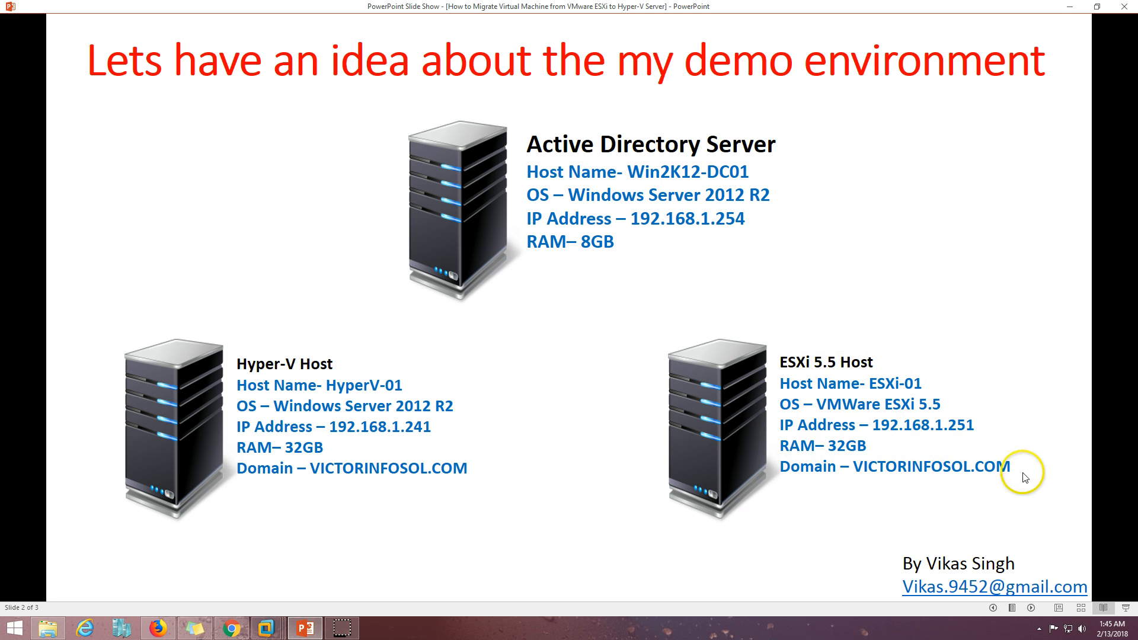
Switch to HyperV-01 in VMware Workstation and log in to 192.168.1.251 through vSphere Client as root with the account password, dismissing the evaluation notice
left_click(266, 629)
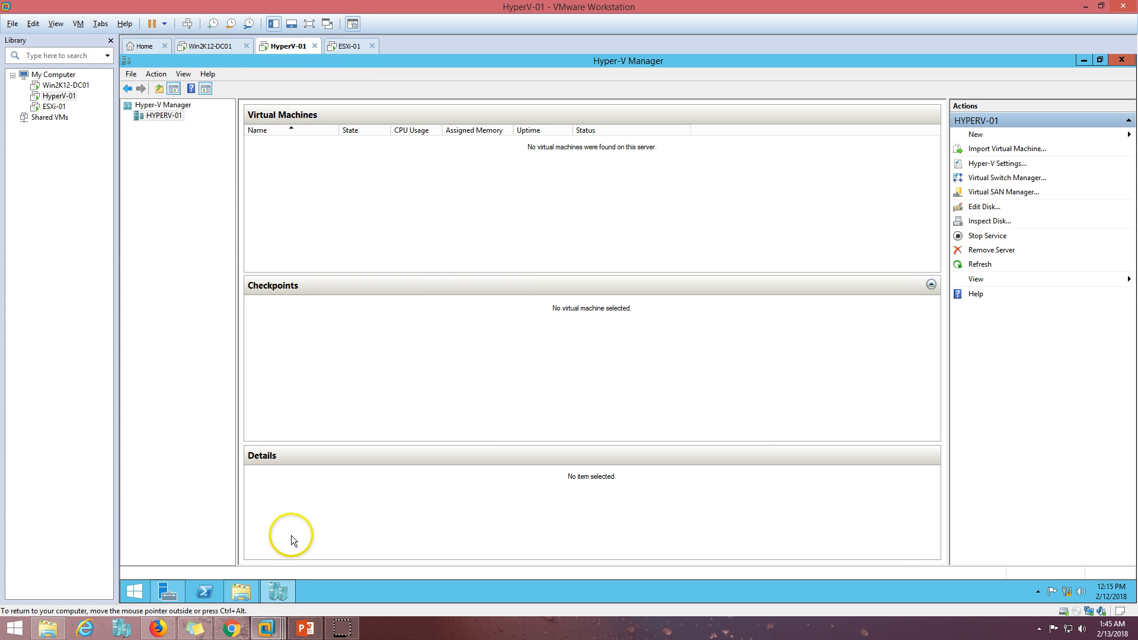
left_click(277, 595)
left_click(166, 592)
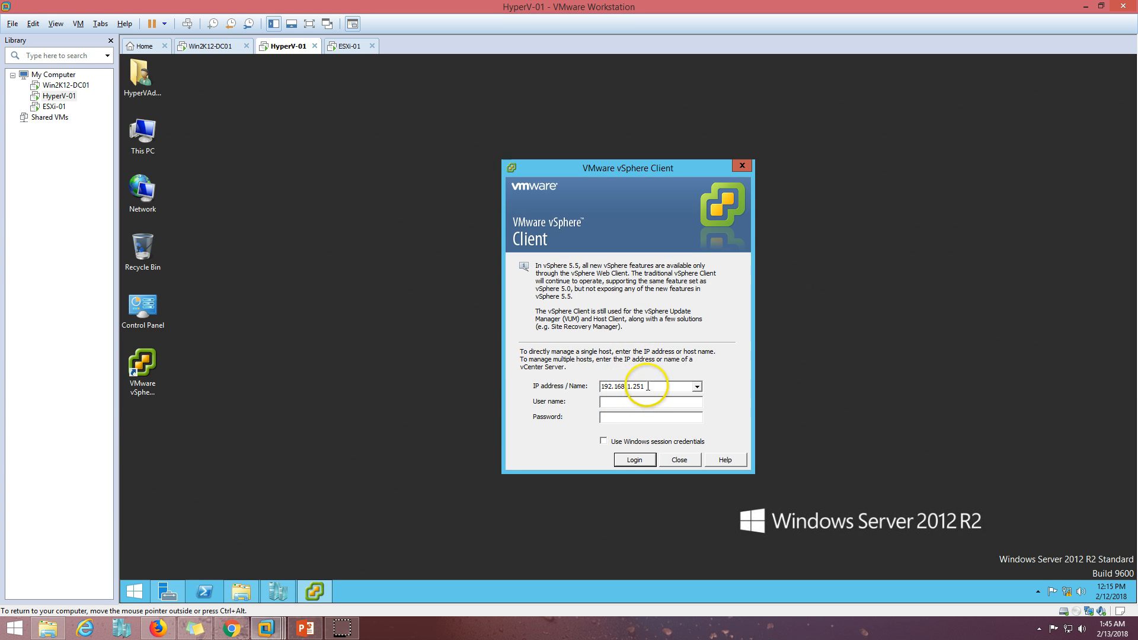
left_click_drag(644, 386, 566, 381)
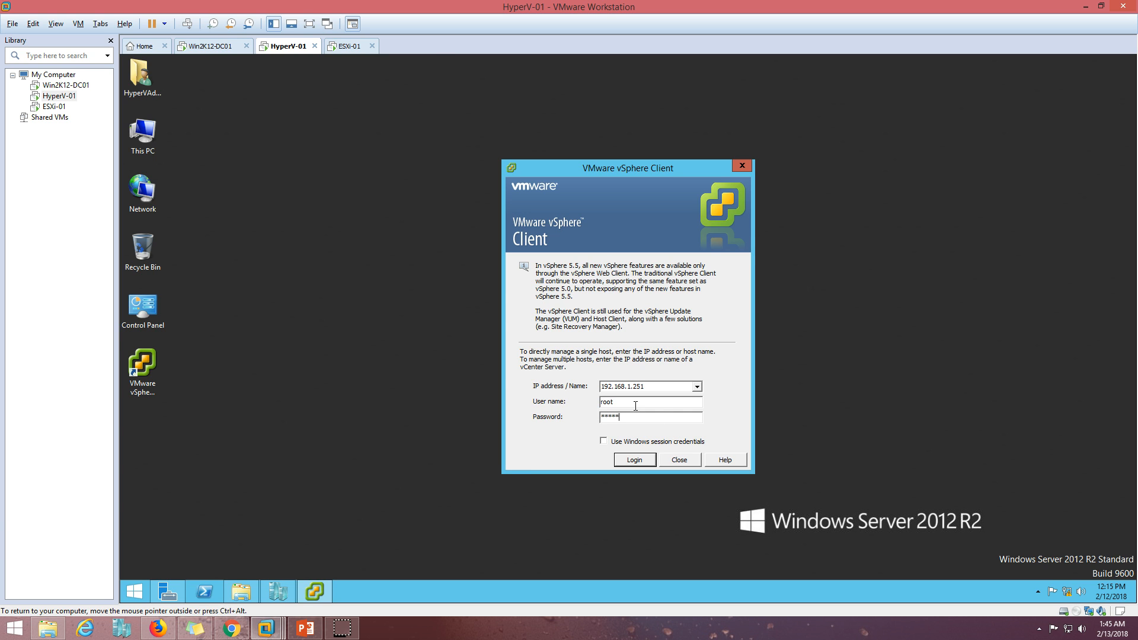
key("Return")
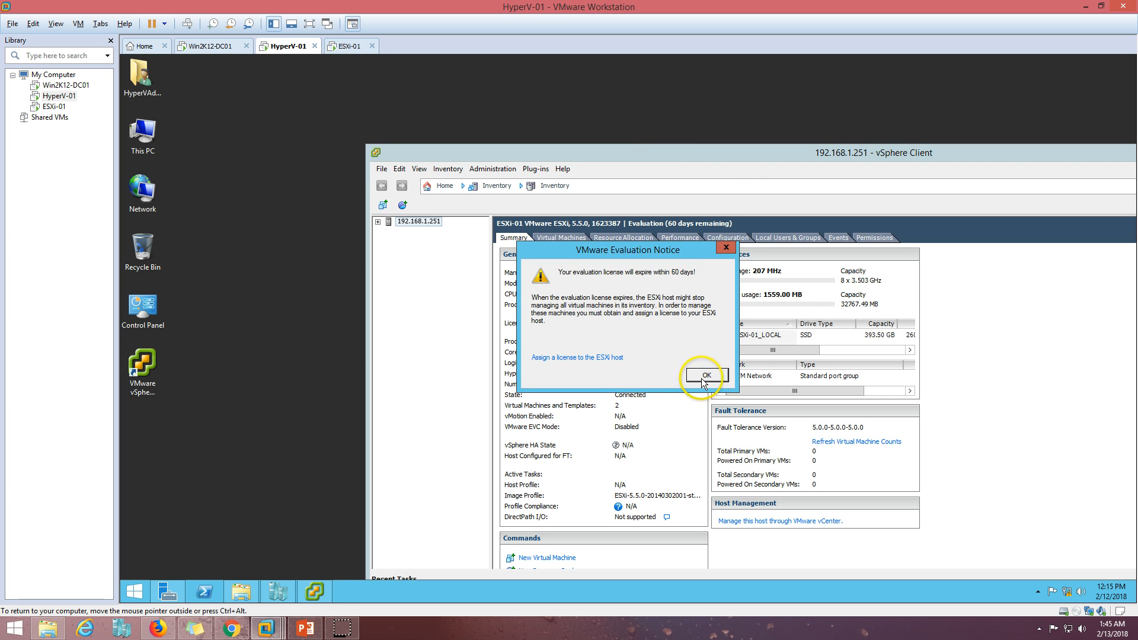
left_click(703, 376)
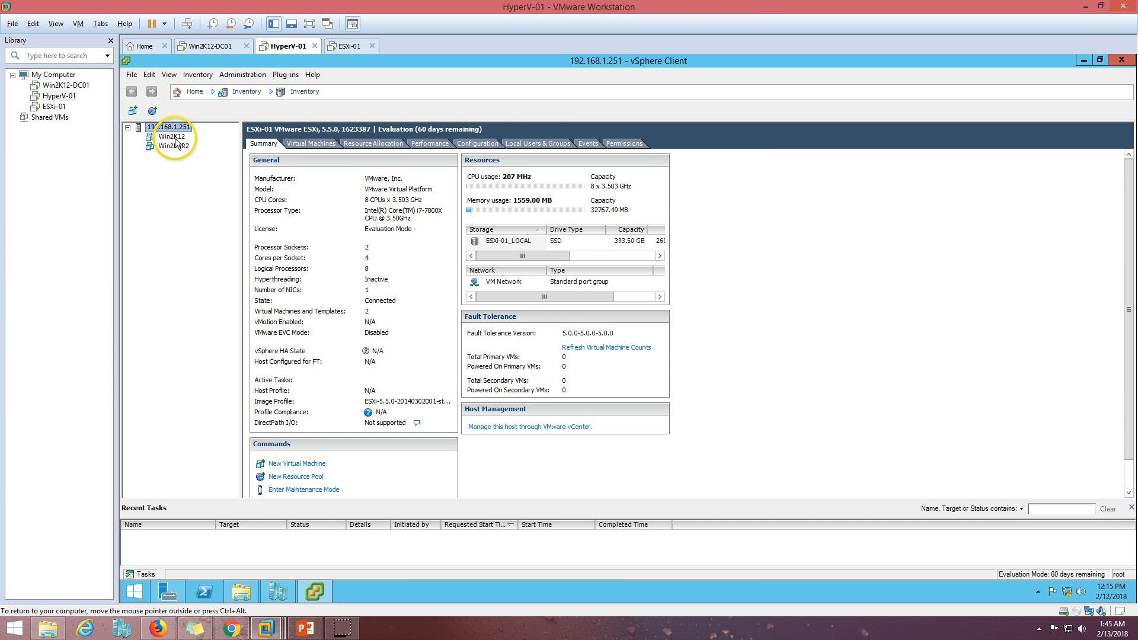
Power on the Win2K8R2 and Win2K12 virtual machines on the ESXi host
left_click(171, 137)
right_click(180, 152)
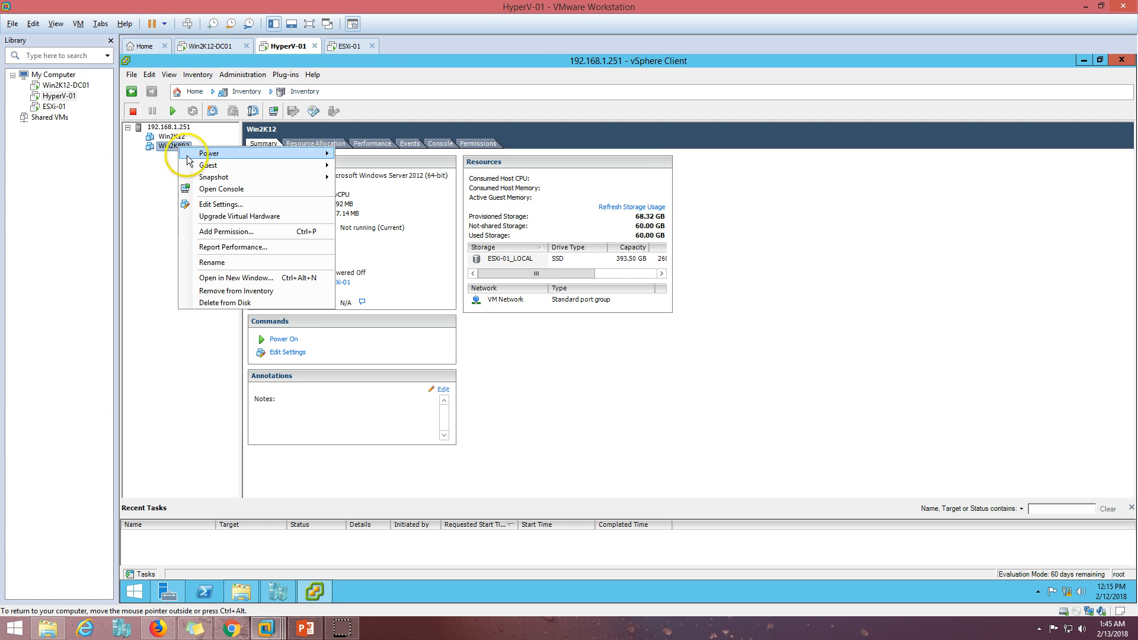
mouse_move(202, 154)
left_click(359, 155)
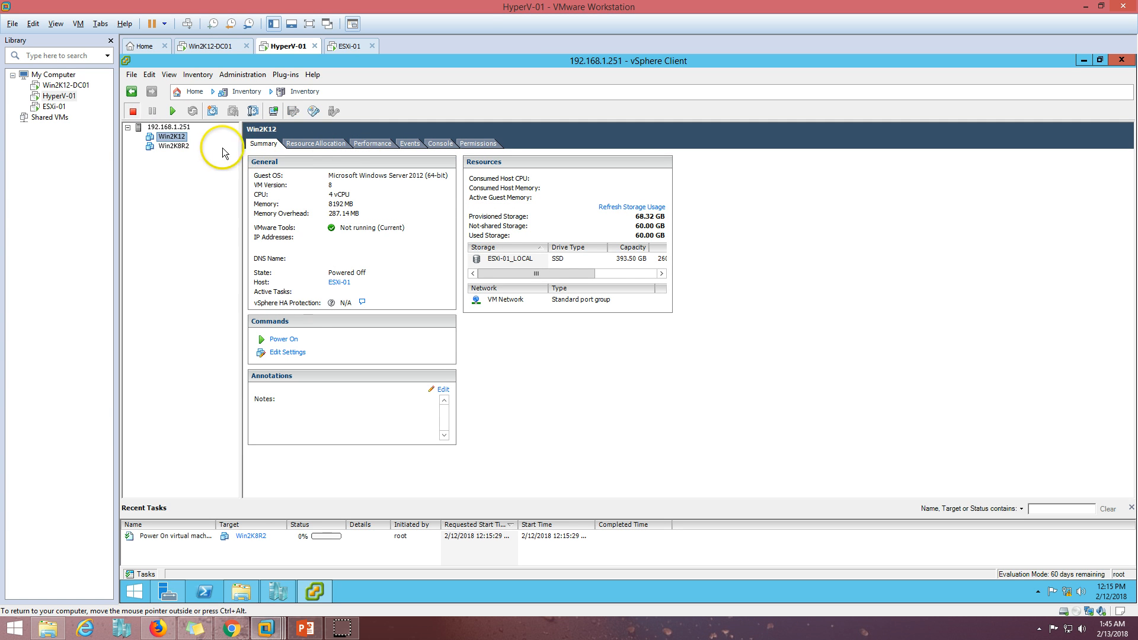
right_click(178, 140)
left_click(359, 148)
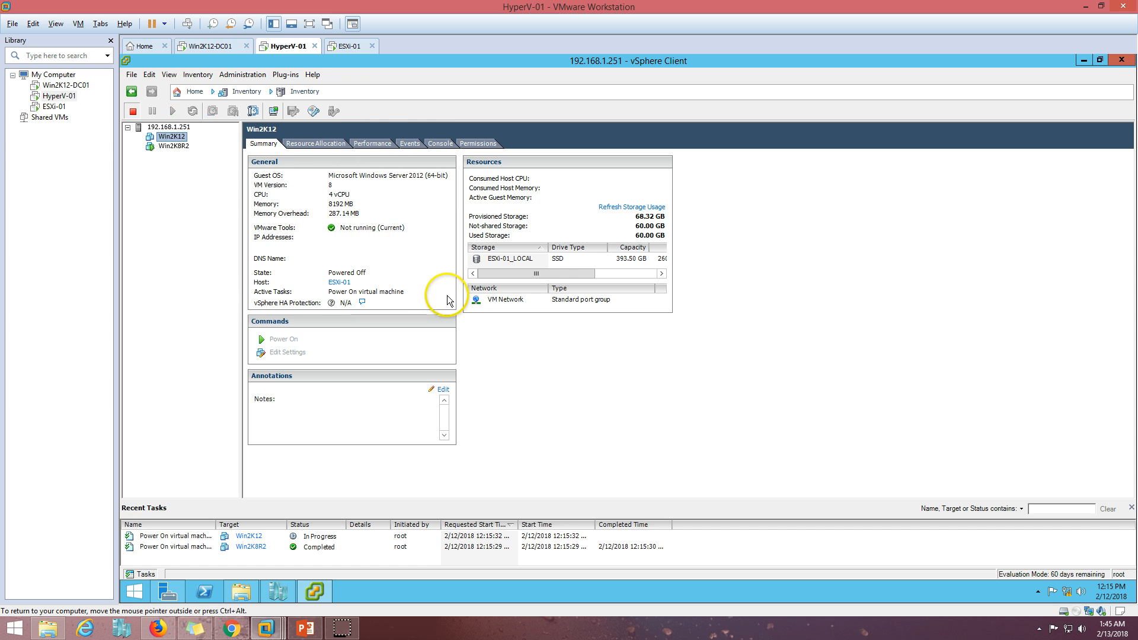
Review the ESXi host's virtual machine list and the ESXi-01_LOCAL datastore details, ending on the host summary
left_click(169, 127)
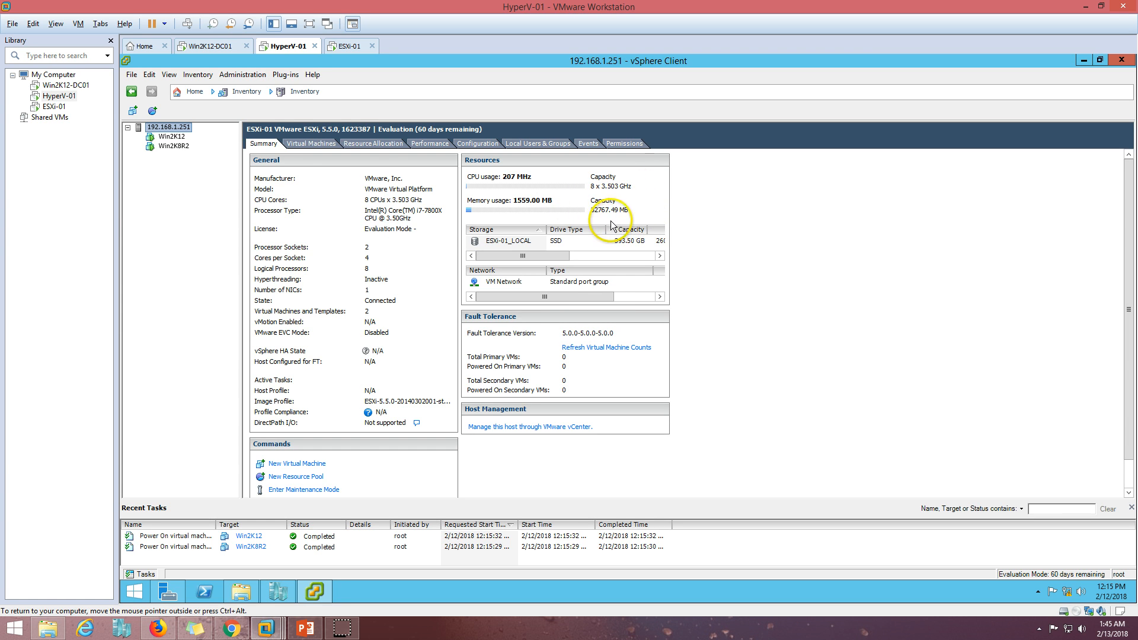
left_click(307, 146)
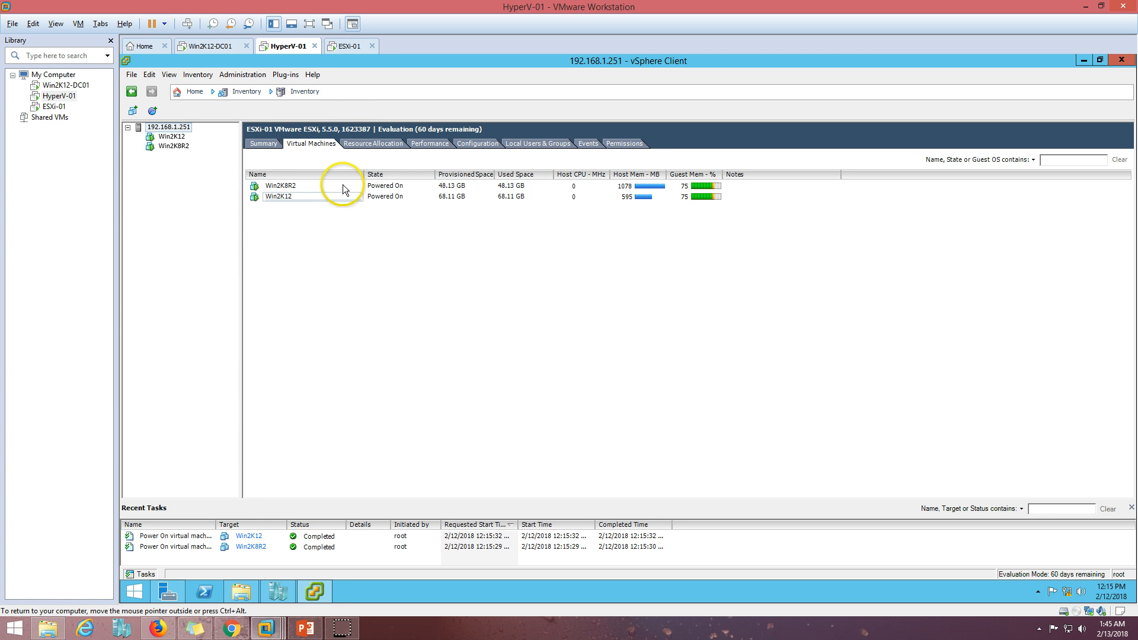
left_click(478, 145)
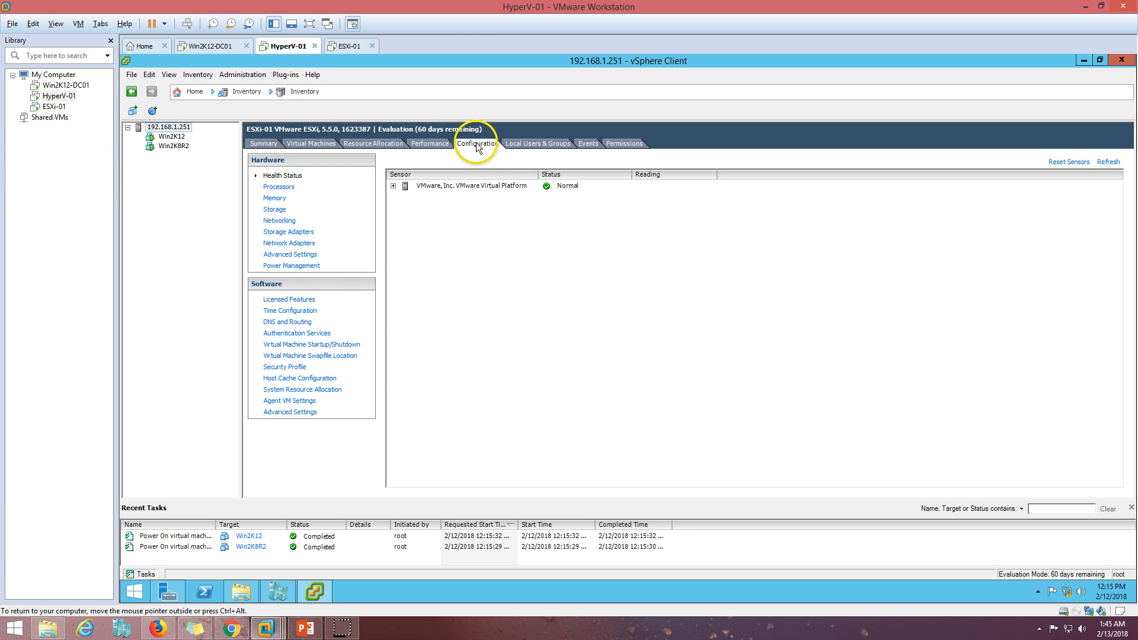
left_click(276, 211)
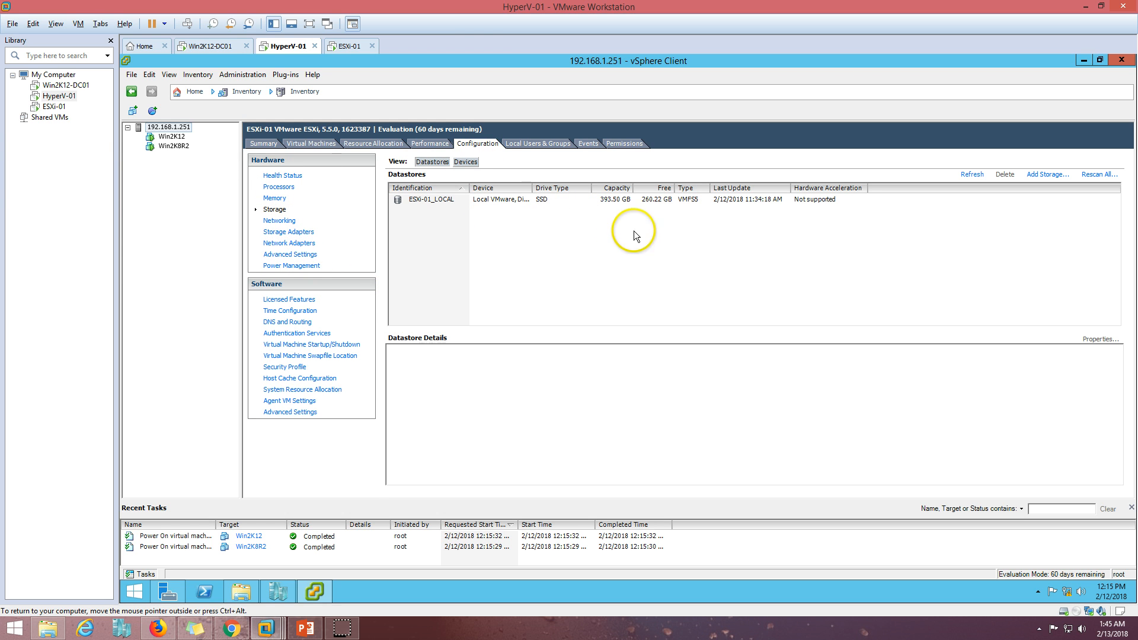
left_click(646, 201)
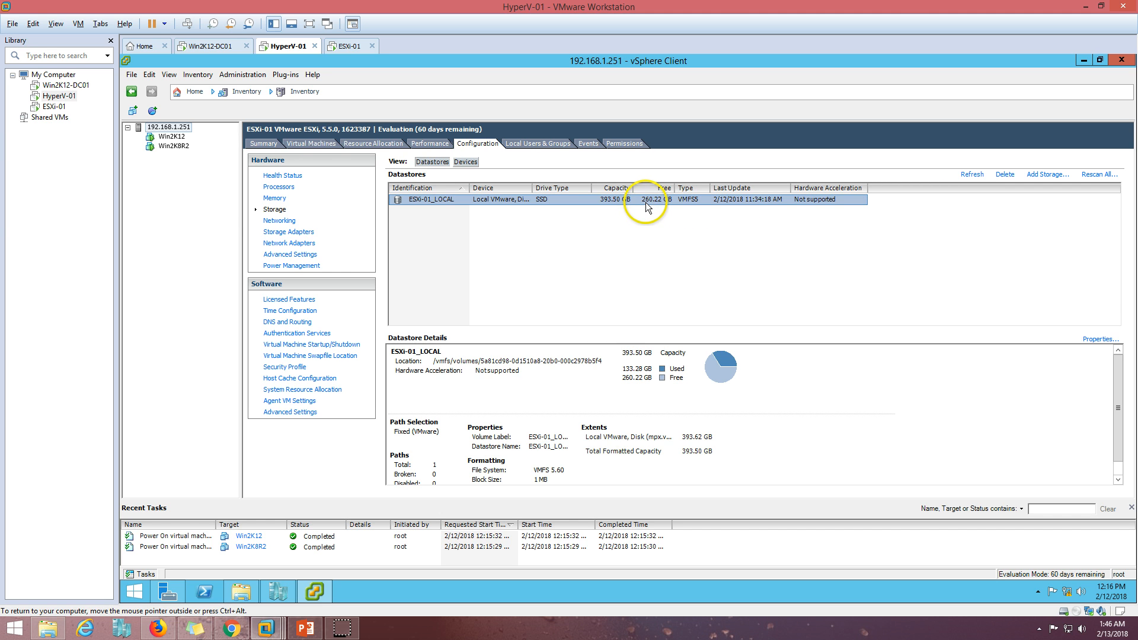
left_click(264, 144)
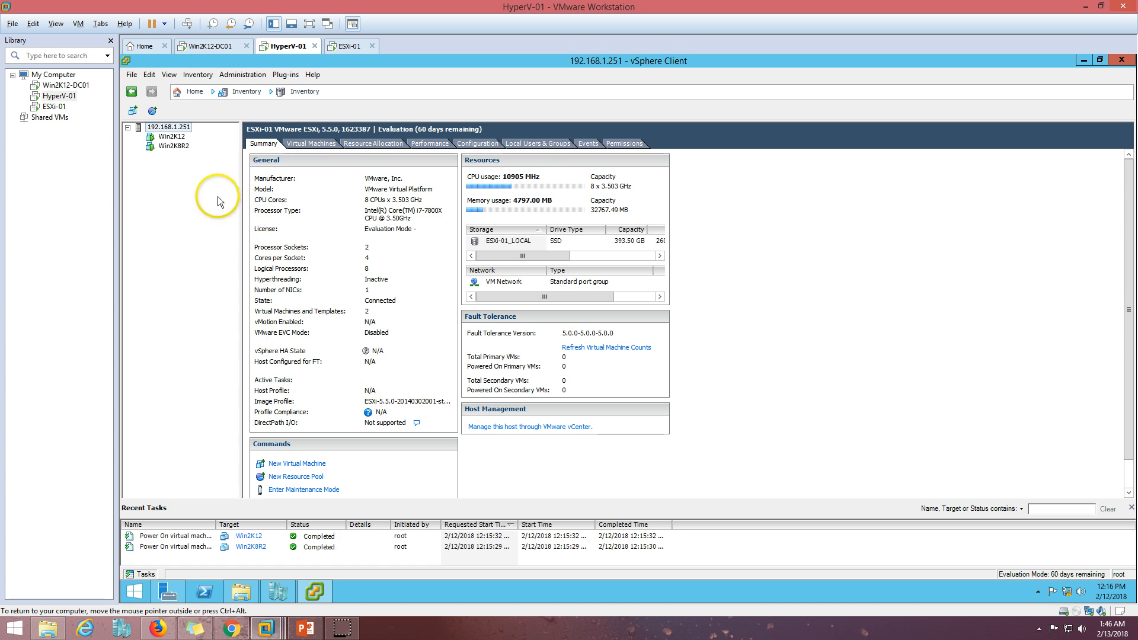
Open the Win2K12 virtual machine's console and enlarge its window to show the whole guest screen
right_click(173, 130)
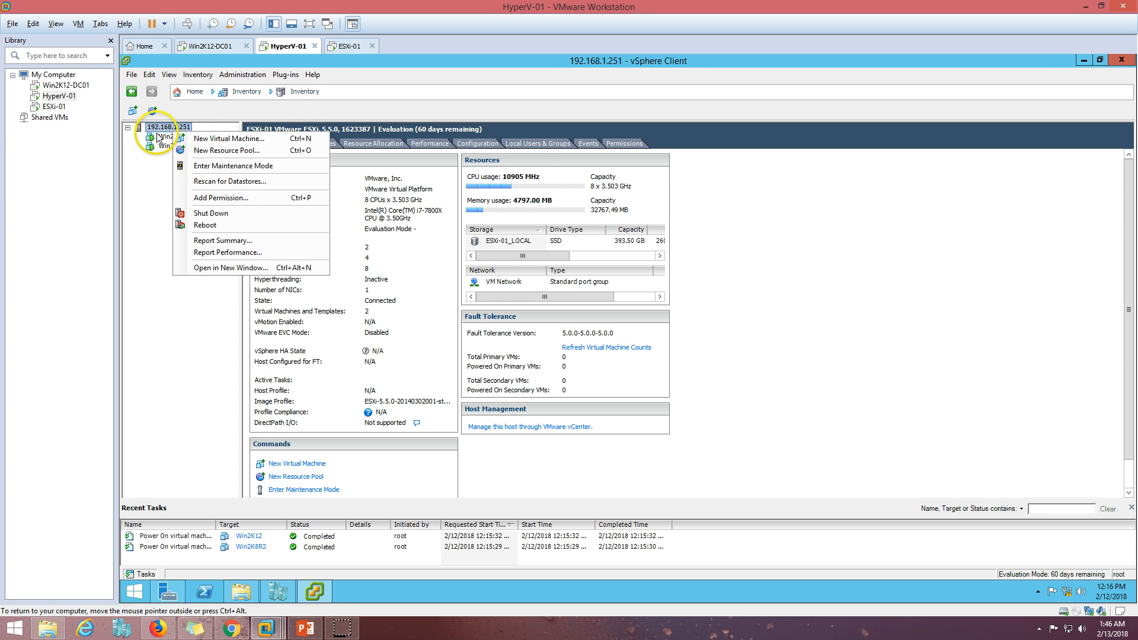
right_click(158, 138)
left_click(207, 175)
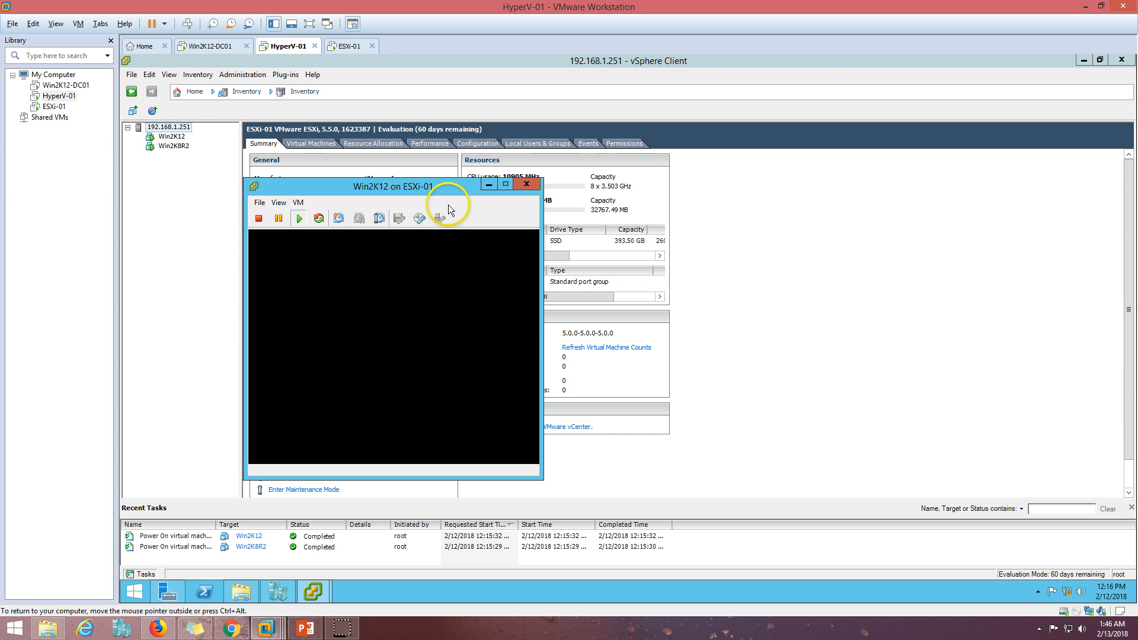
left_click_drag(447, 189, 904, 68)
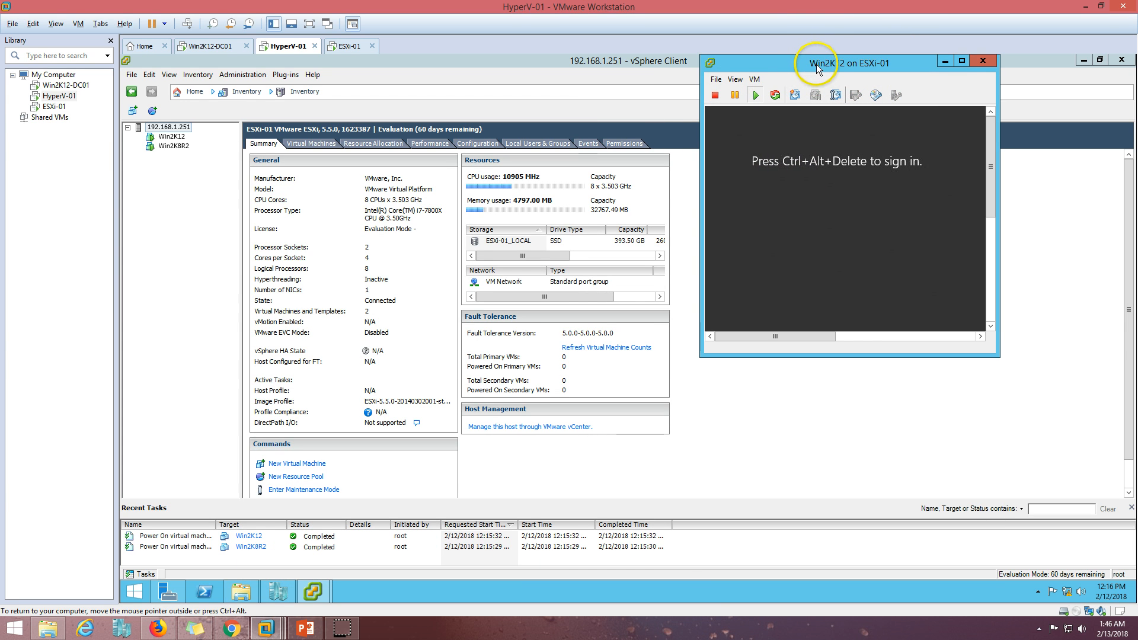
left_click(960, 60)
left_click(663, 205)
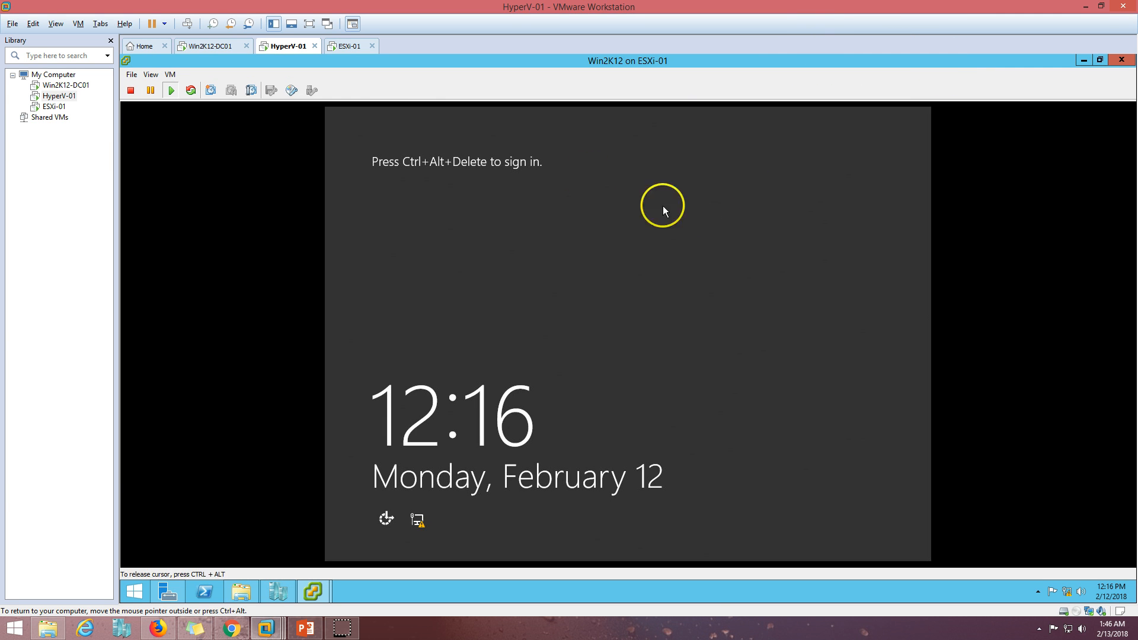
double_click(379, 62)
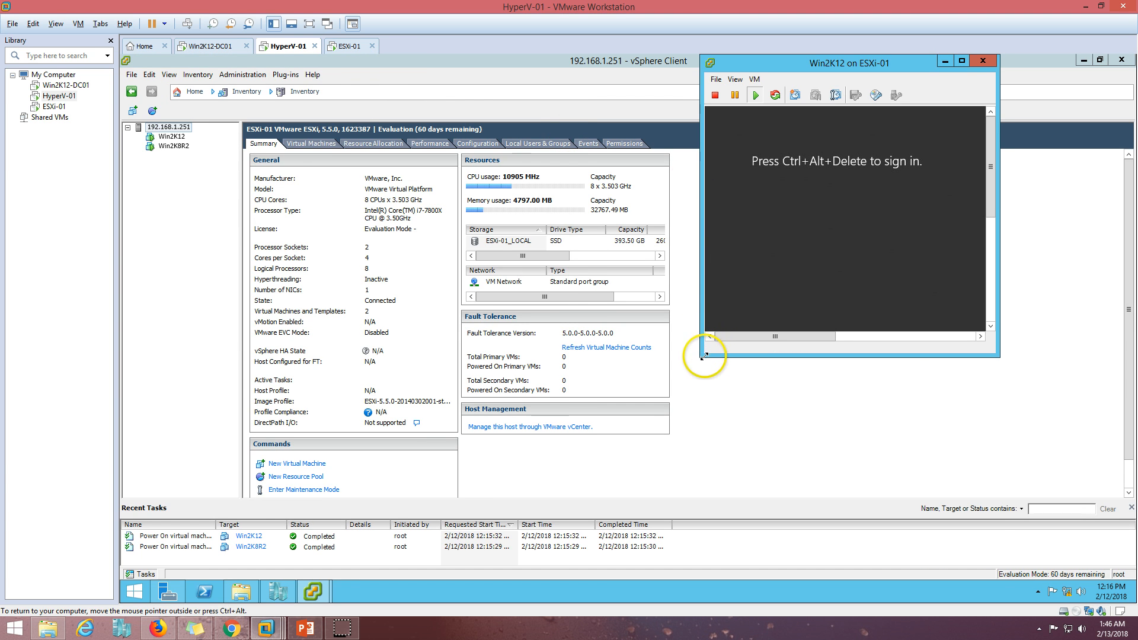
left_click_drag(705, 355, 318, 579)
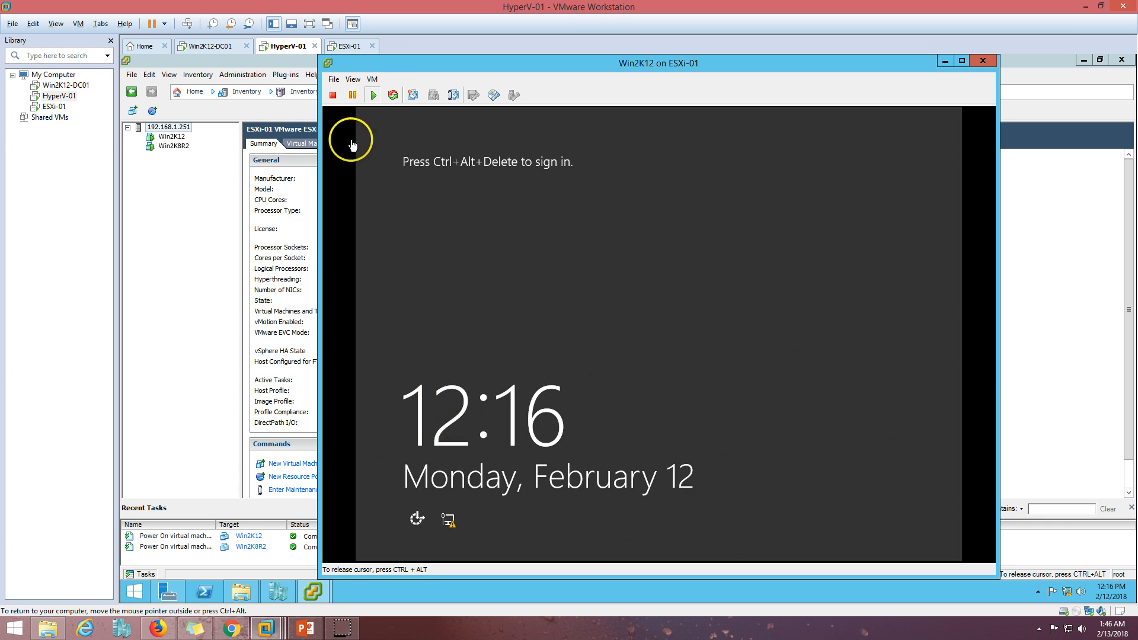
Send Ctrl+Alt+Del to the Win2K12 guest and sign in to the displayed domain account with its password
left_click(373, 80)
mouse_move(385, 104)
left_click(557, 112)
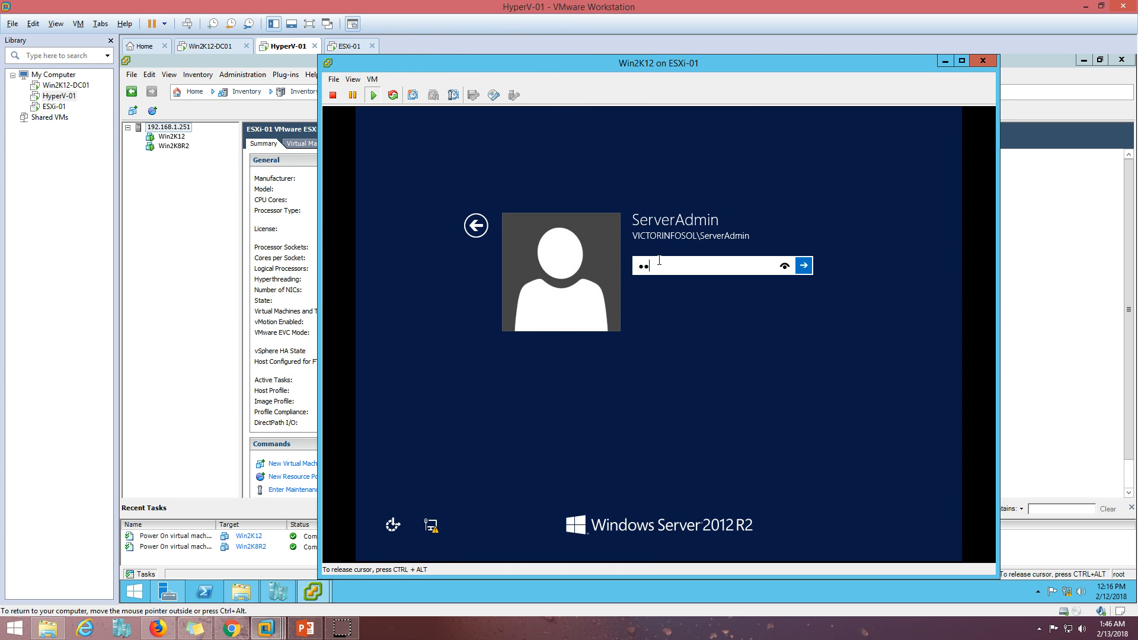
key("Return")
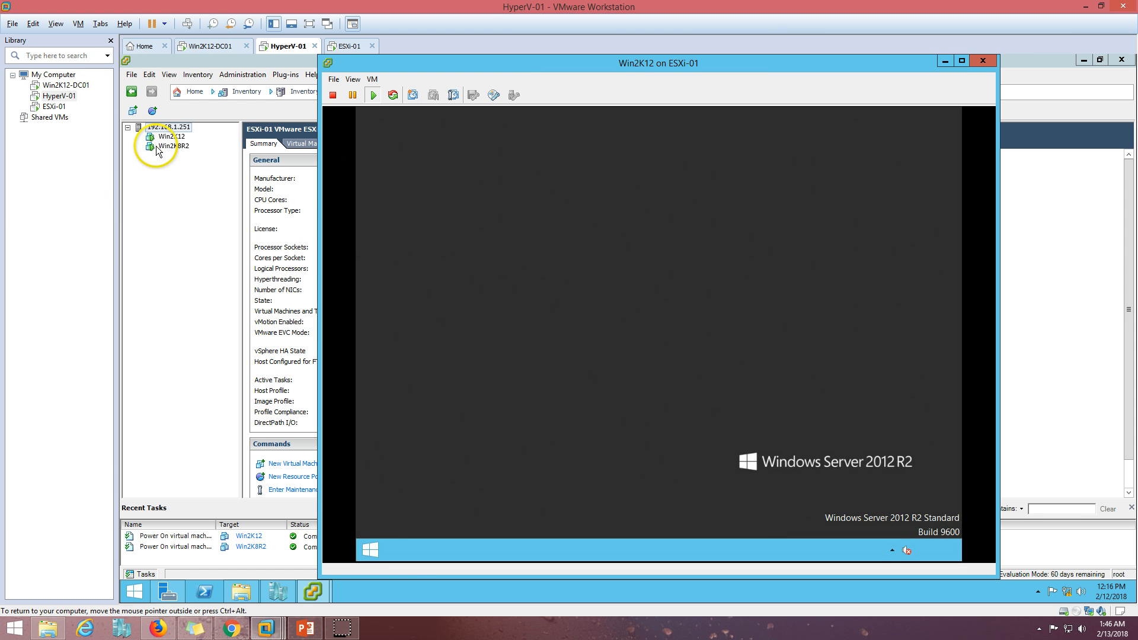
Open the Win2K8R2 virtual machine's console, minimize the main vSphere Client window and reposition the console
right_click(159, 150)
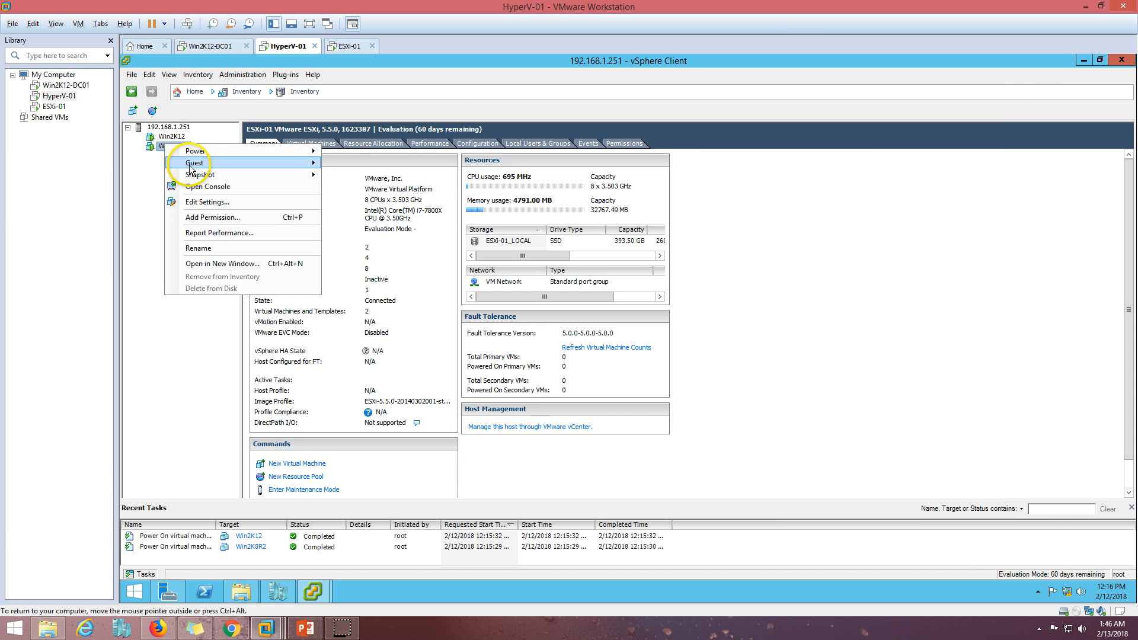
left_click(195, 190)
left_click(1085, 60)
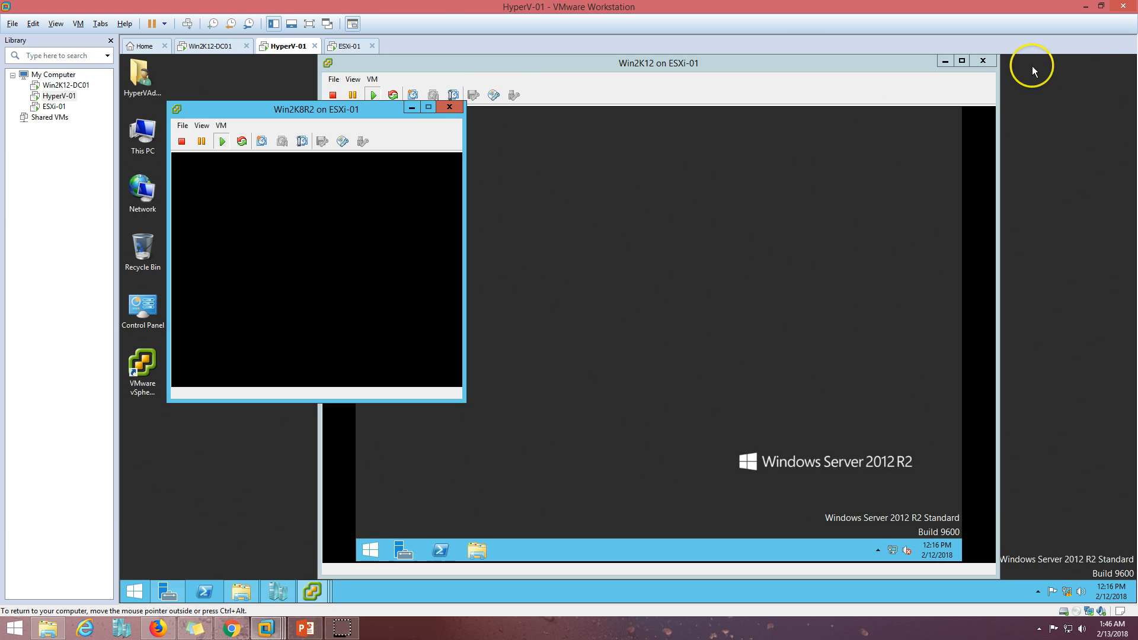
left_click_drag(372, 116, 371, 83)
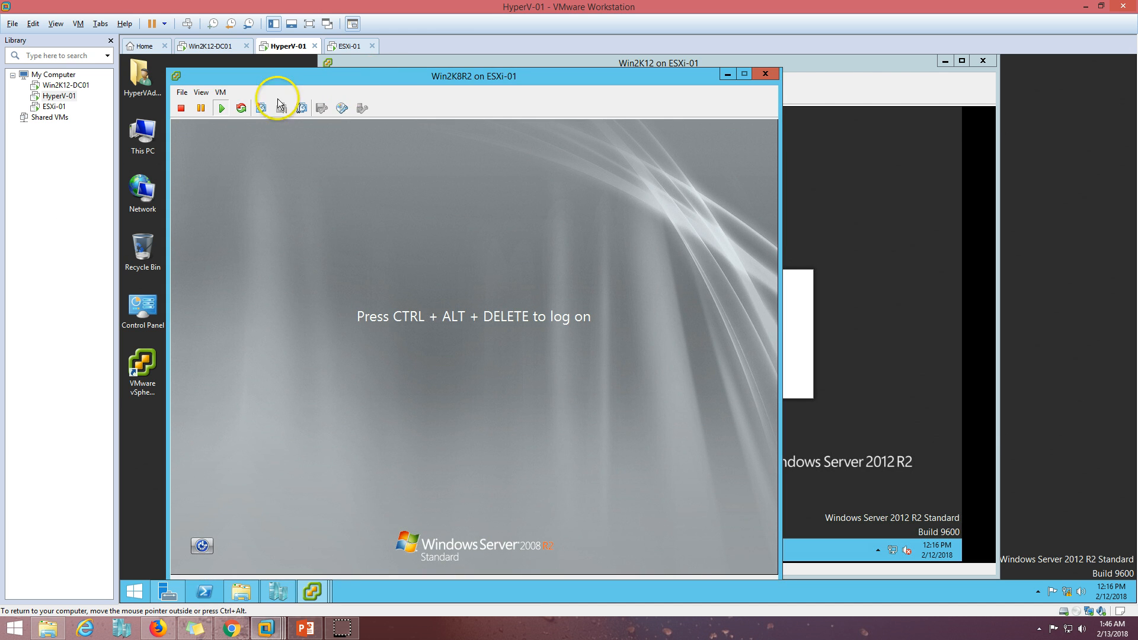
Send Ctrl+Alt+Del to the Win2K8R2 guest and log on to the displayed domain account with its password
left_click(220, 92)
mouse_move(308, 122)
left_click(418, 130)
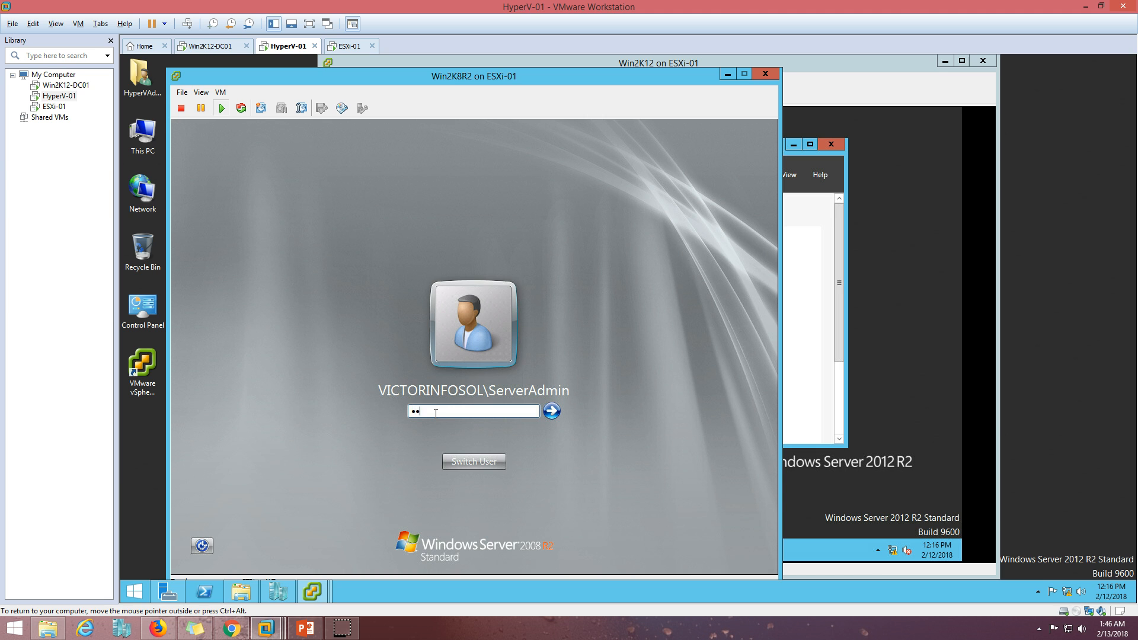
key("Return")
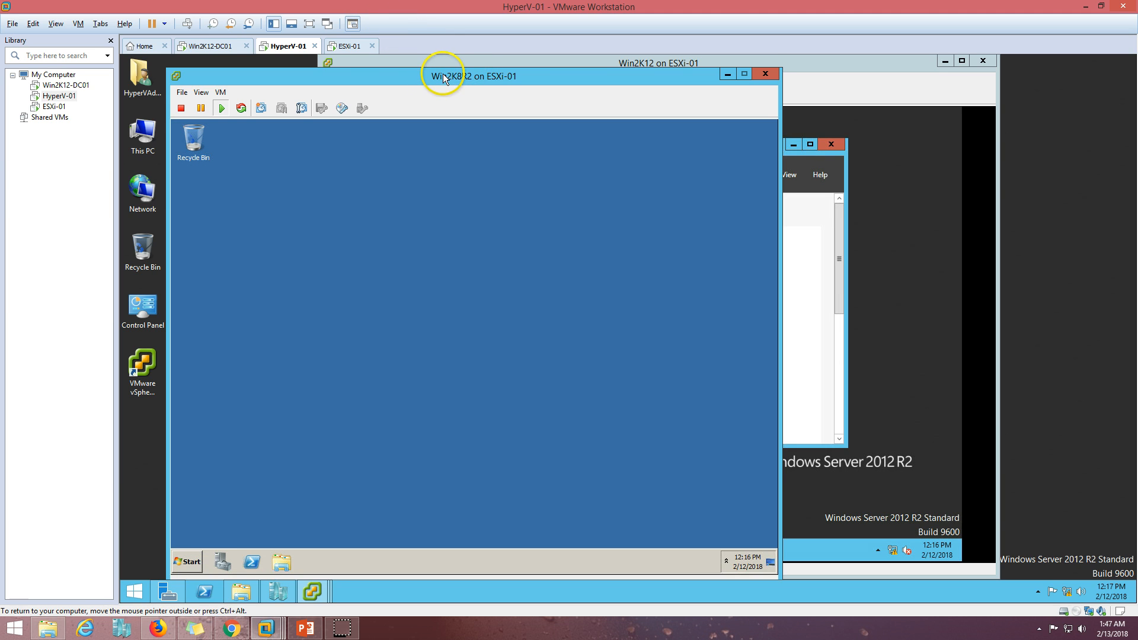
Examine Win2K12's local server properties and Win2K8R2's server summary in each guest's Server Manager
left_click(812, 64)
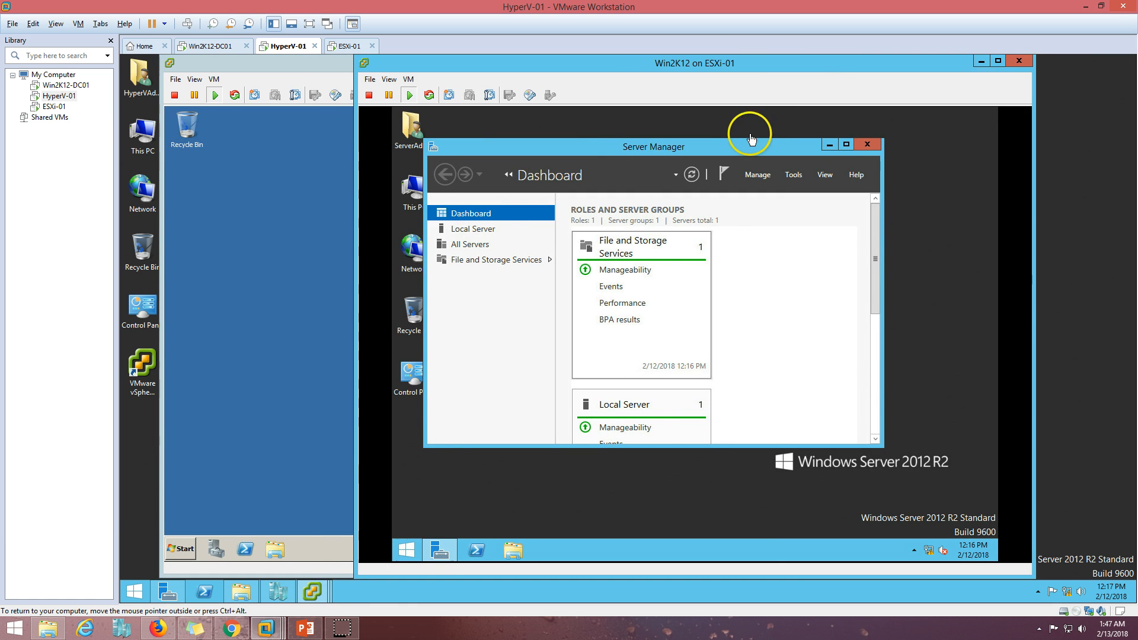
double_click(741, 153)
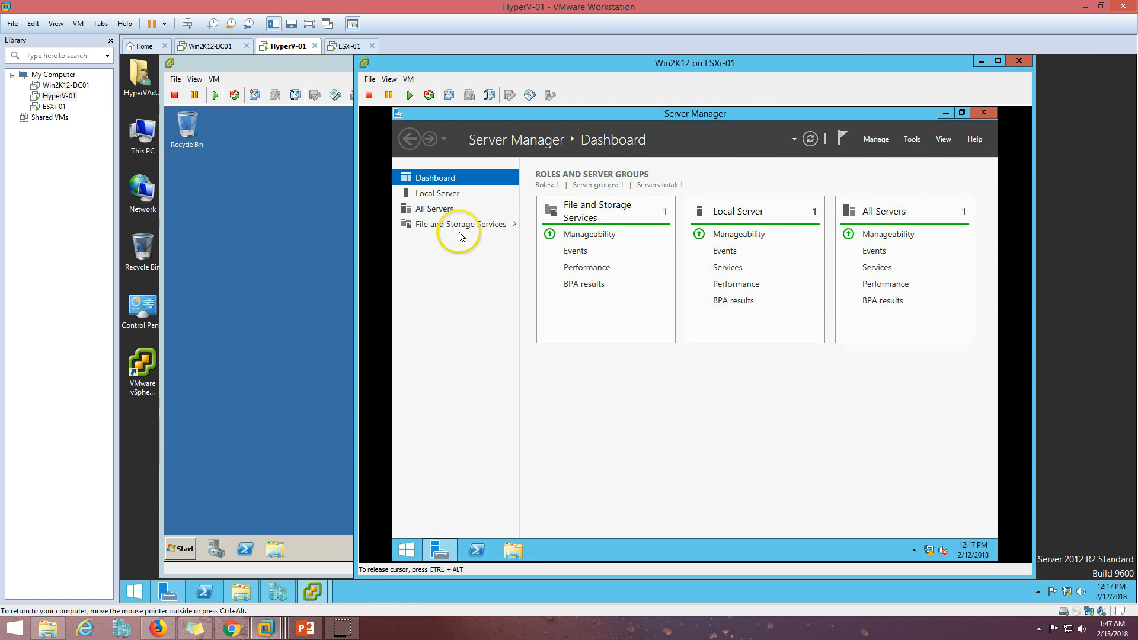
left_click(433, 194)
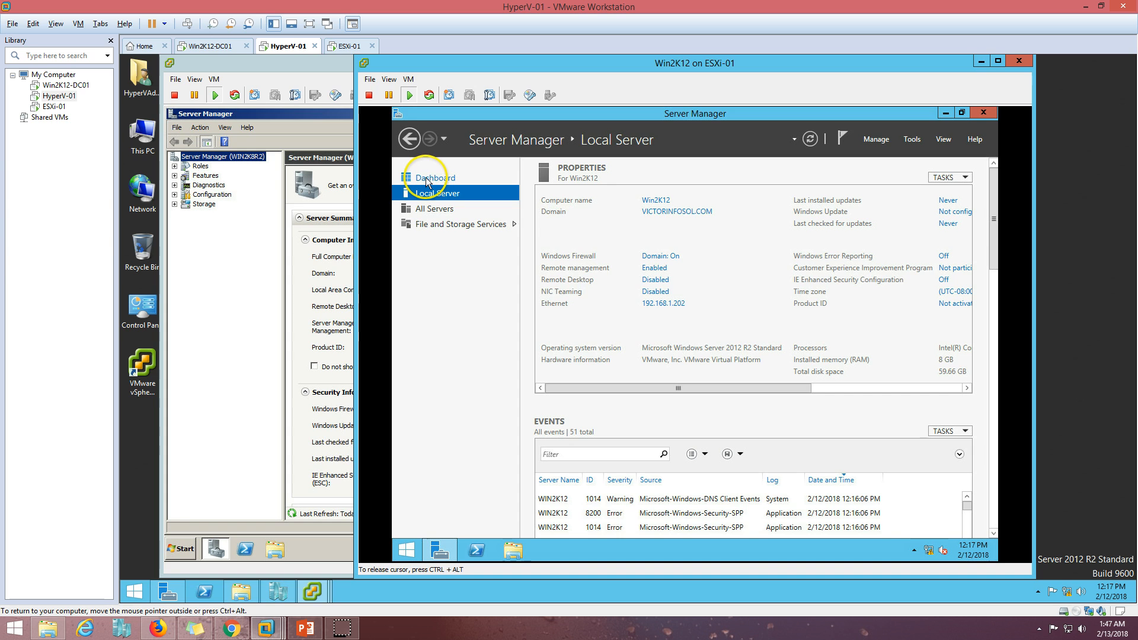
left_click(465, 181)
left_click(237, 305)
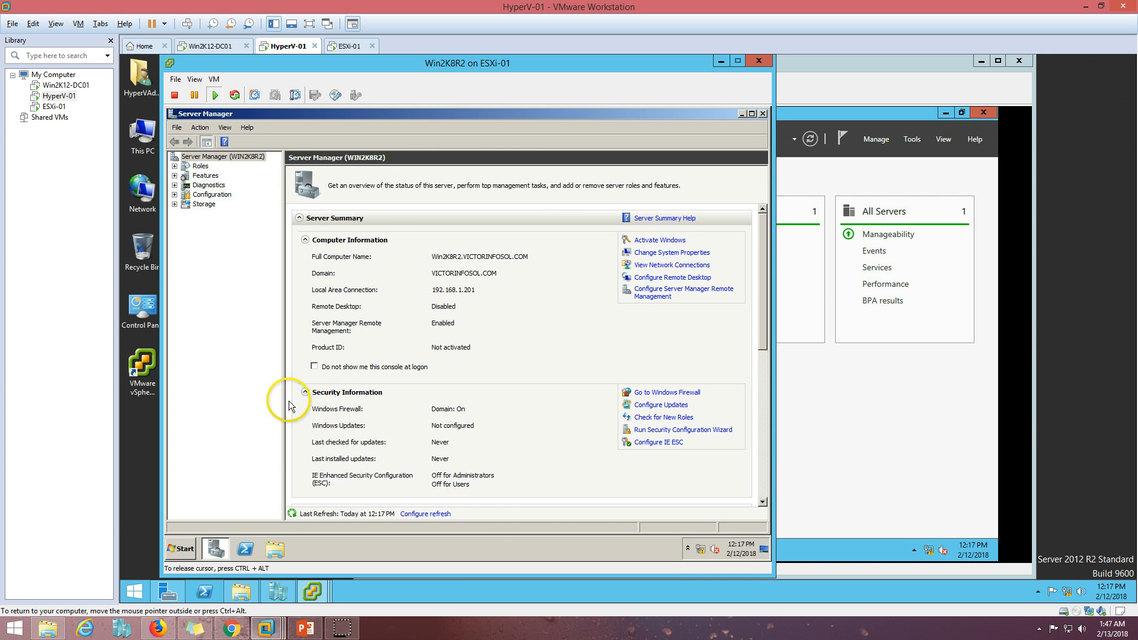
left_click(828, 427)
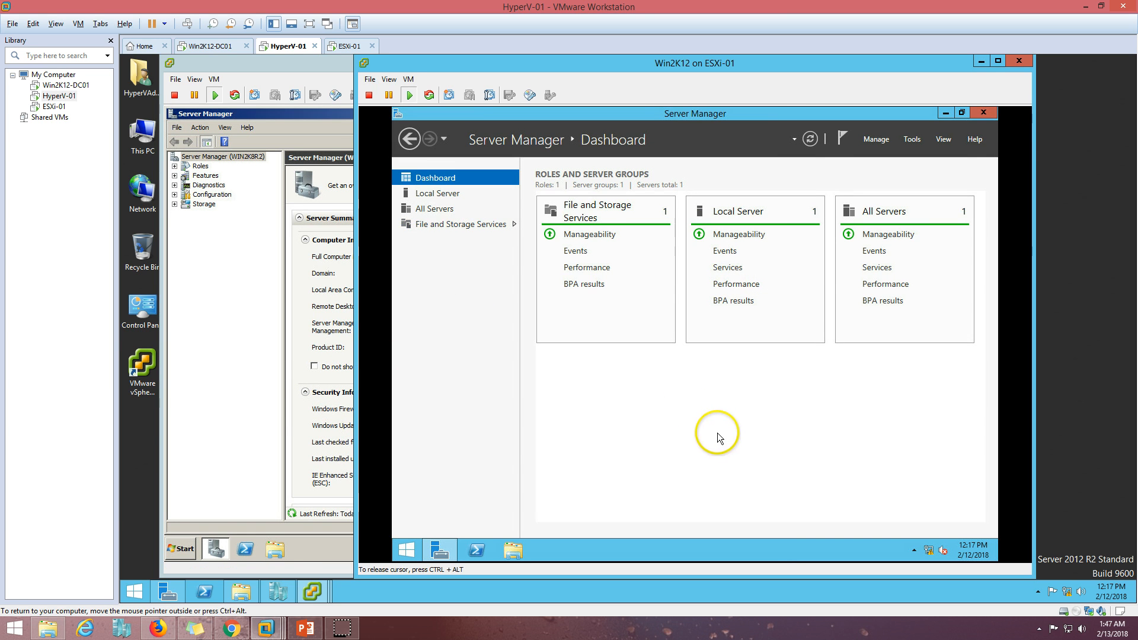
left_click(233, 465)
Bring back the main vSphere Client window and check HYPERV-01's virtual machine list in Hyper-V Manager
left_click(312, 591)
left_click(284, 566)
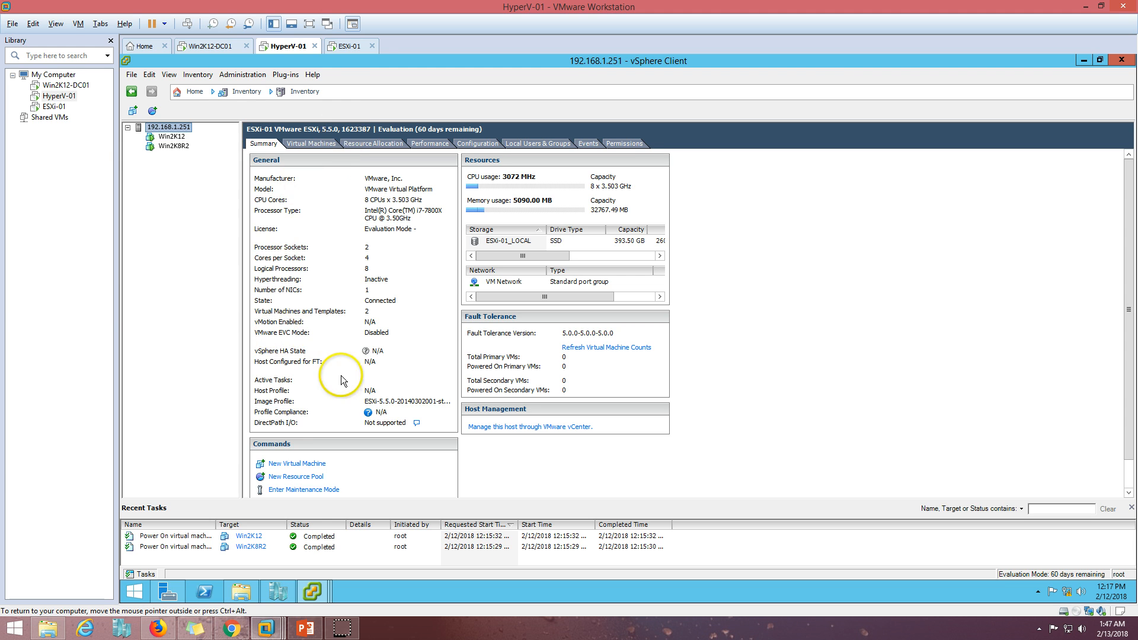
left_click(273, 594)
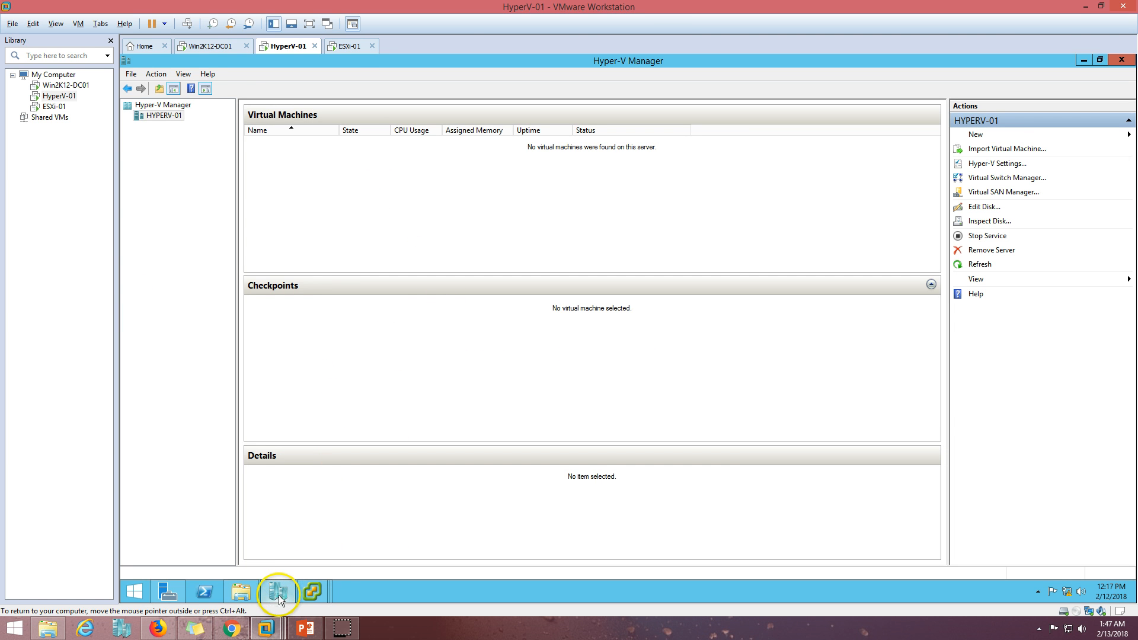
left_click(277, 593)
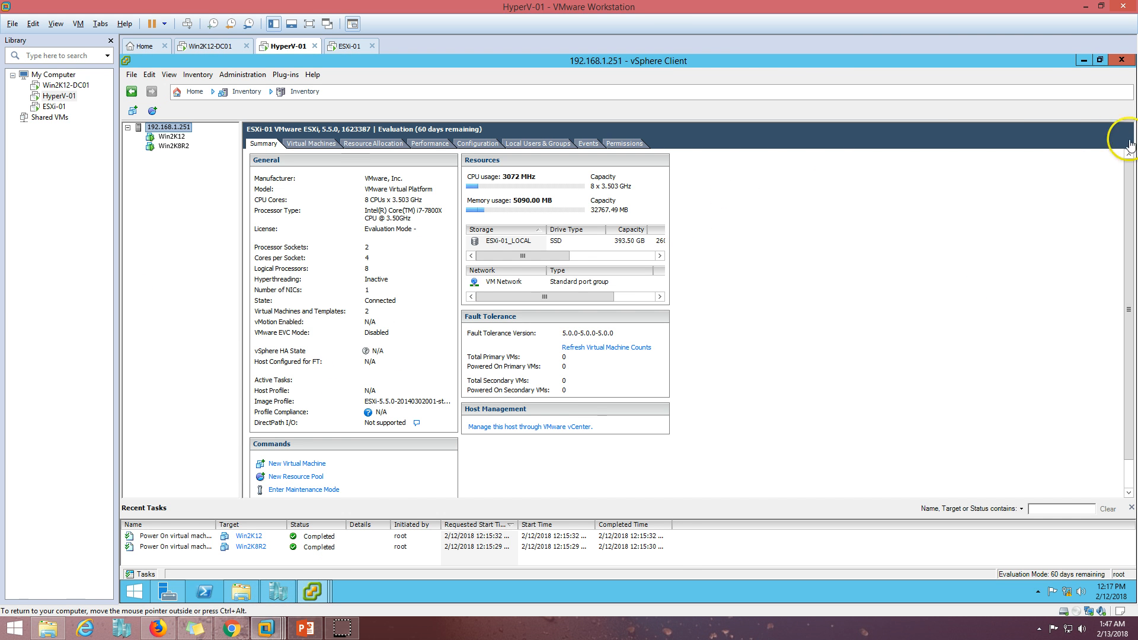
Minimize the main vSphere Client window, sign out of the Win2K12 guest, and close the Win2K12 and Win2K8R2 console windows
left_click(1085, 61)
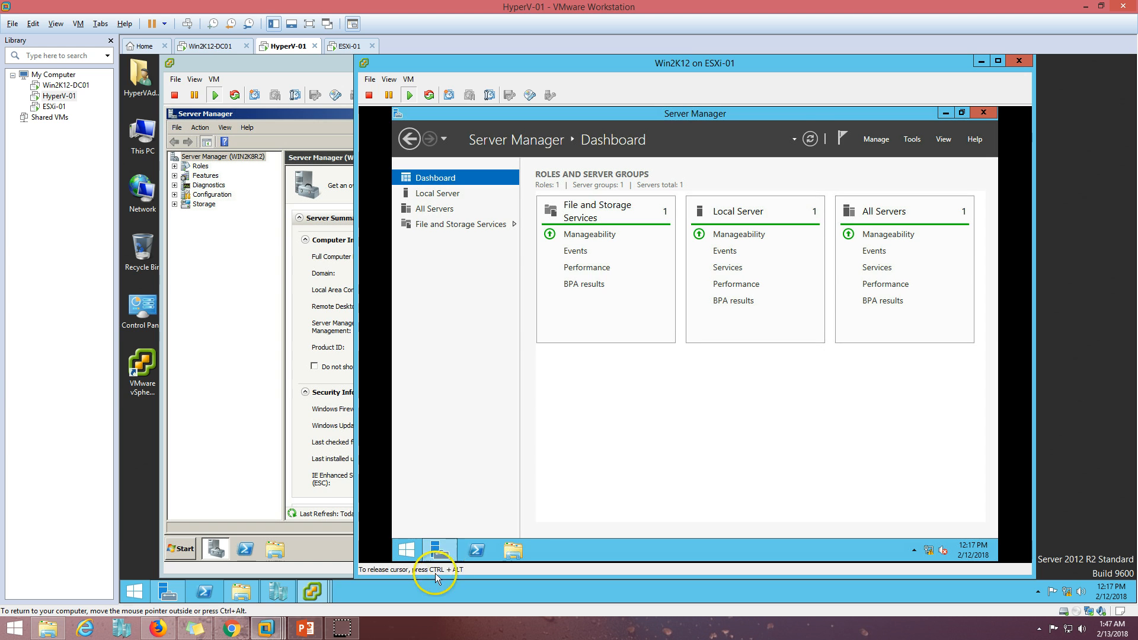
left_click(406, 548)
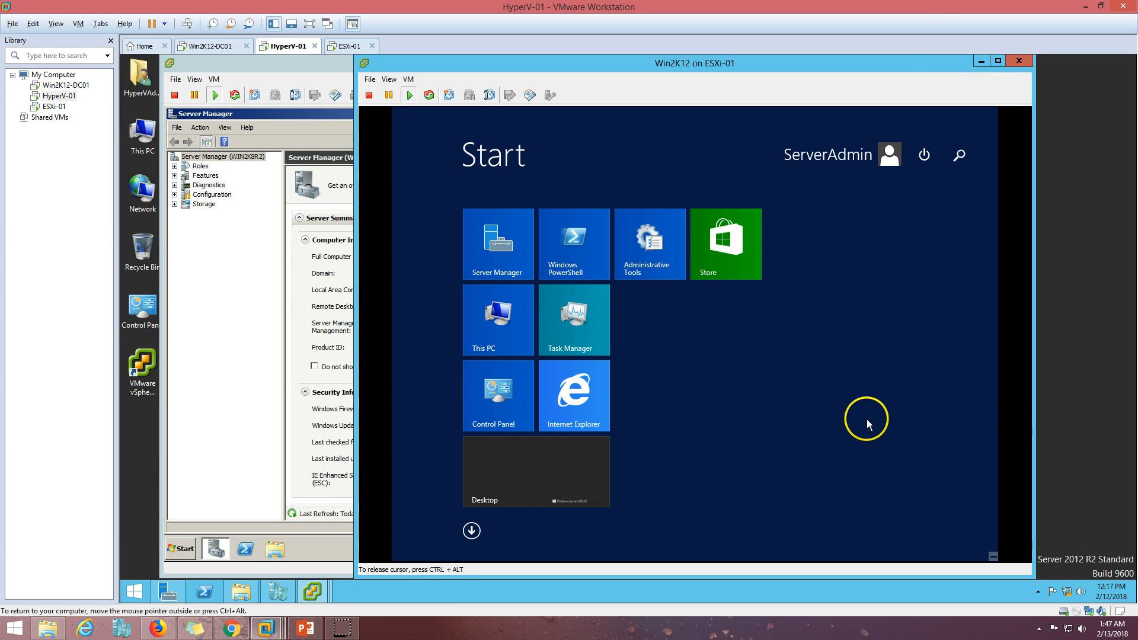
left_click(878, 151)
left_click(838, 237)
left_click(1019, 61)
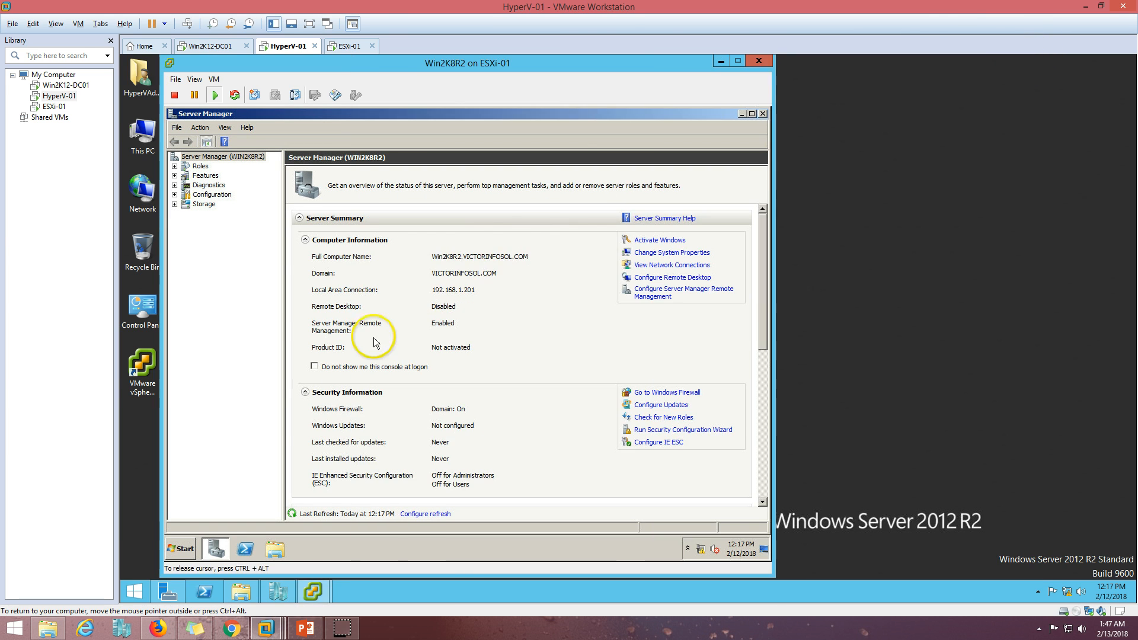
left_click(181, 548)
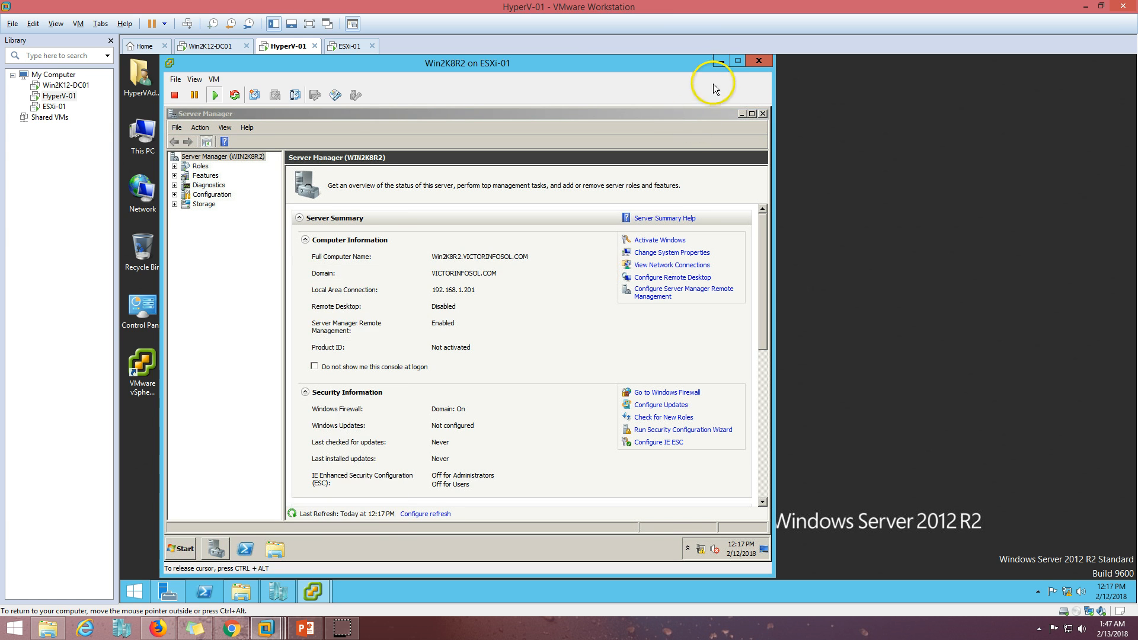
left_click(757, 61)
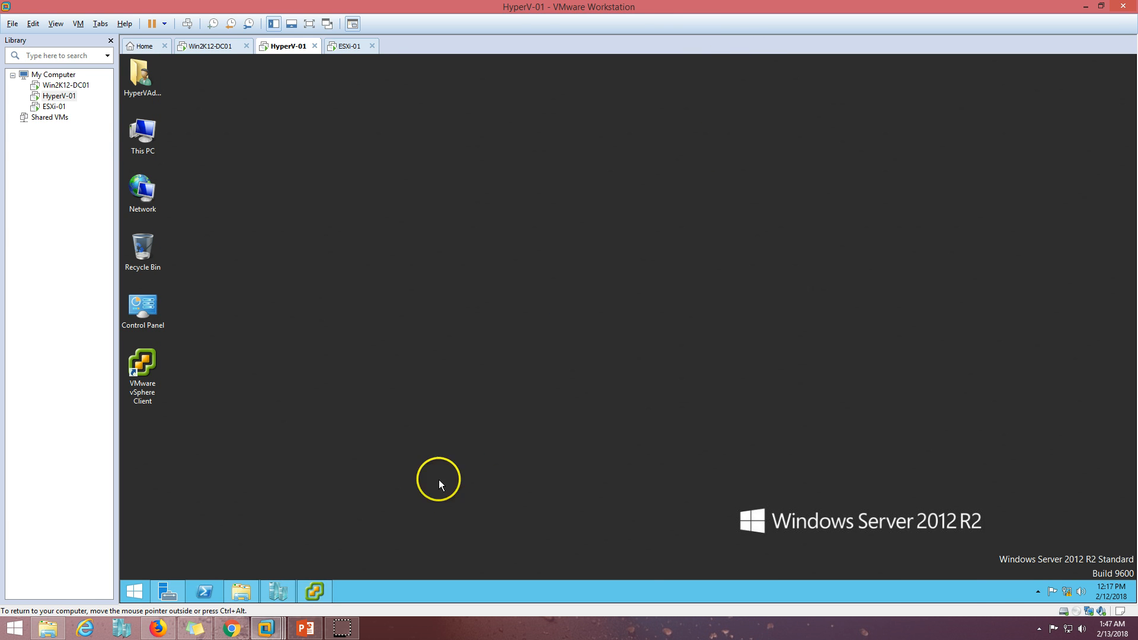
left_click(305, 628)
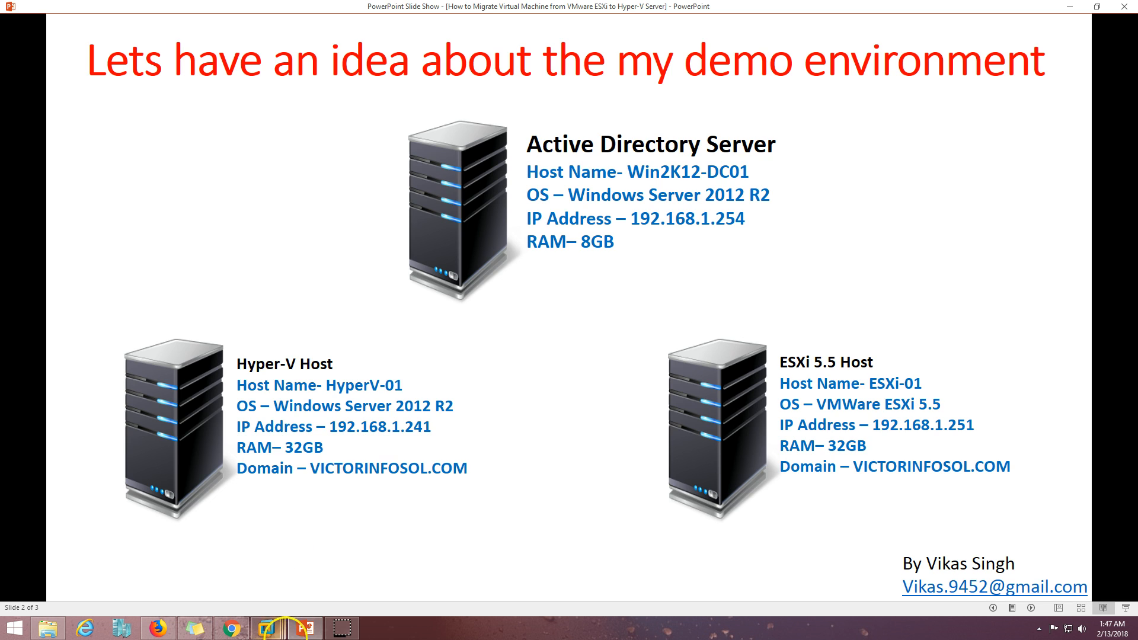
left_click(306, 628)
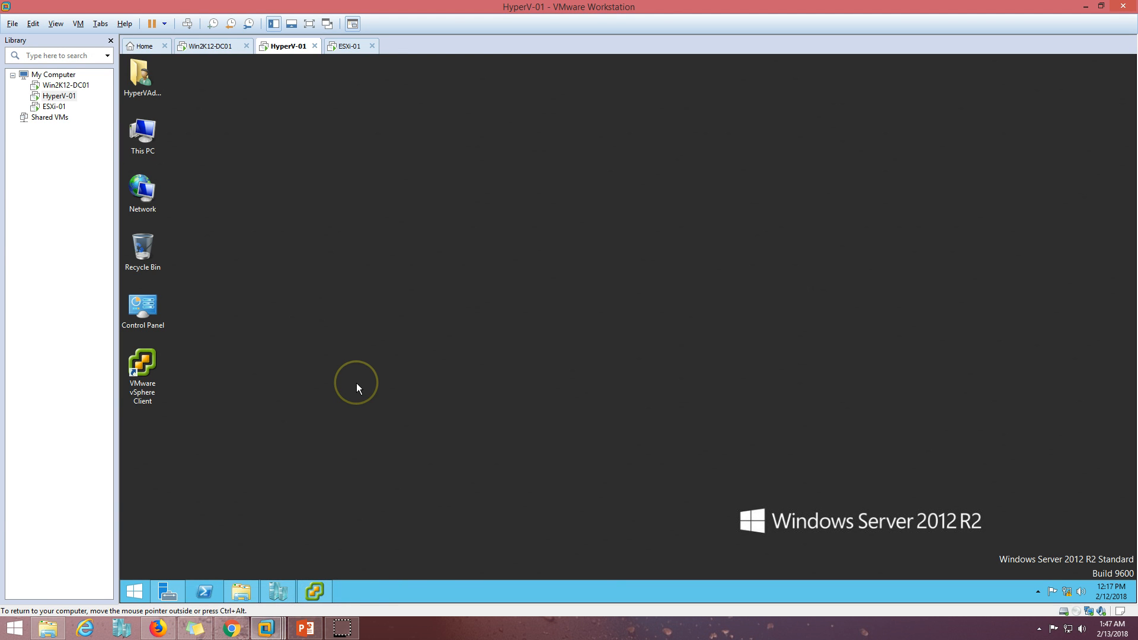
Launch the mvmc_setup installer from the Downloads folder of the HyperVAdmin profile on HyperV-01
double_click(143, 76)
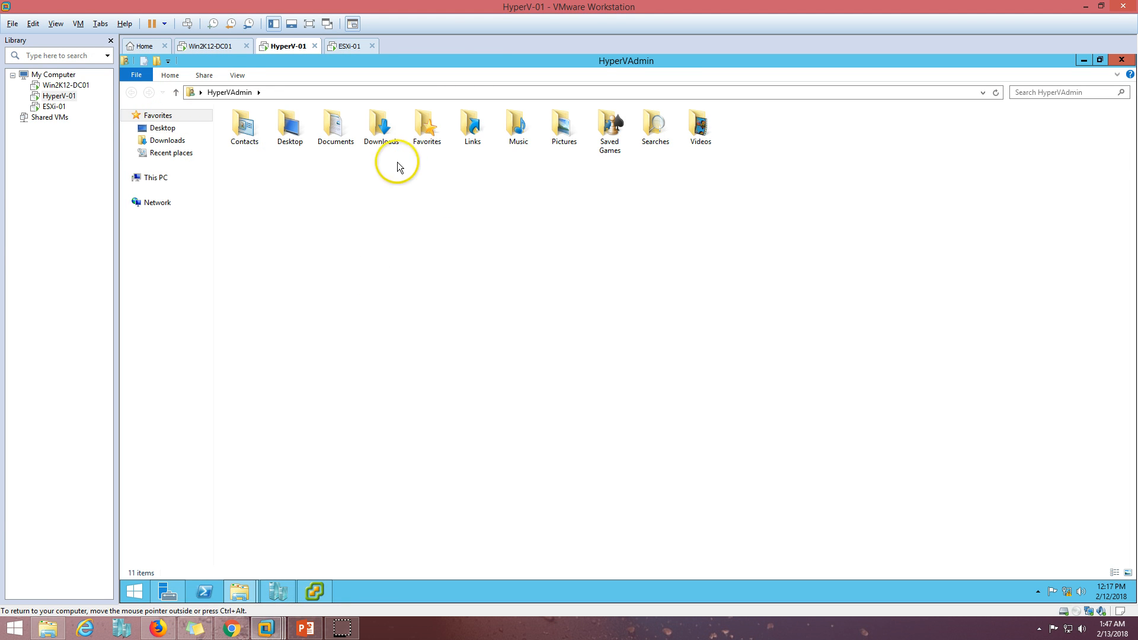
double_click(381, 130)
left_click(246, 133)
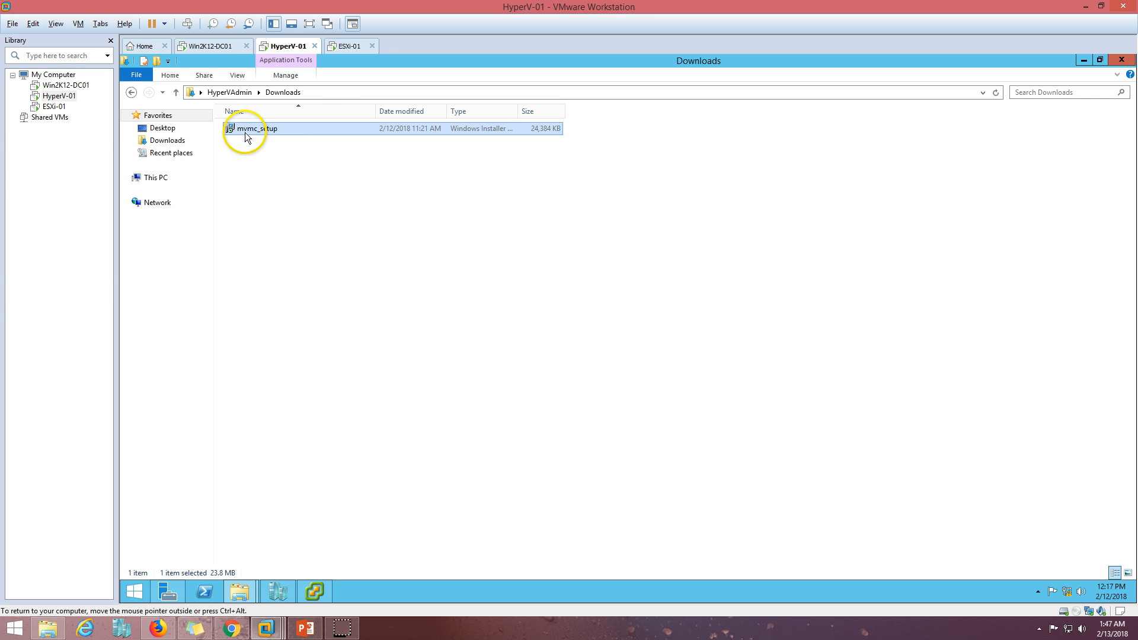
double_click(271, 130)
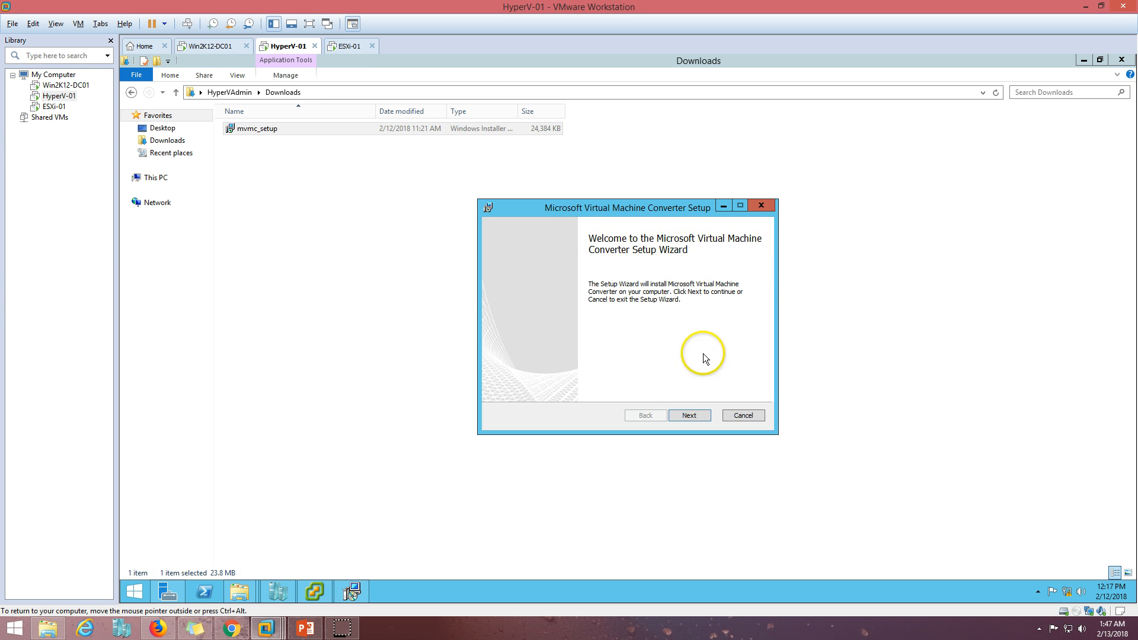
Accept the license agreement, install Microsoft Virtual Machine Converter with the default settings, and finish the setup wizard
left_click(692, 418)
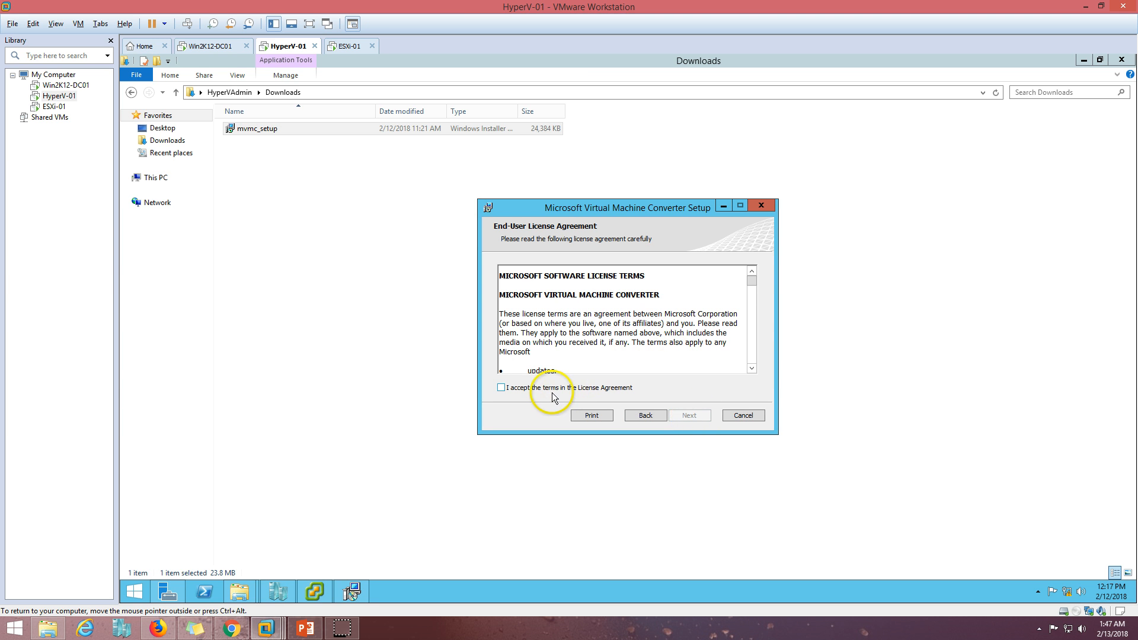
left_click(546, 389)
left_click(691, 417)
left_click_drag(623, 211, 619, 231)
left_click(690, 434)
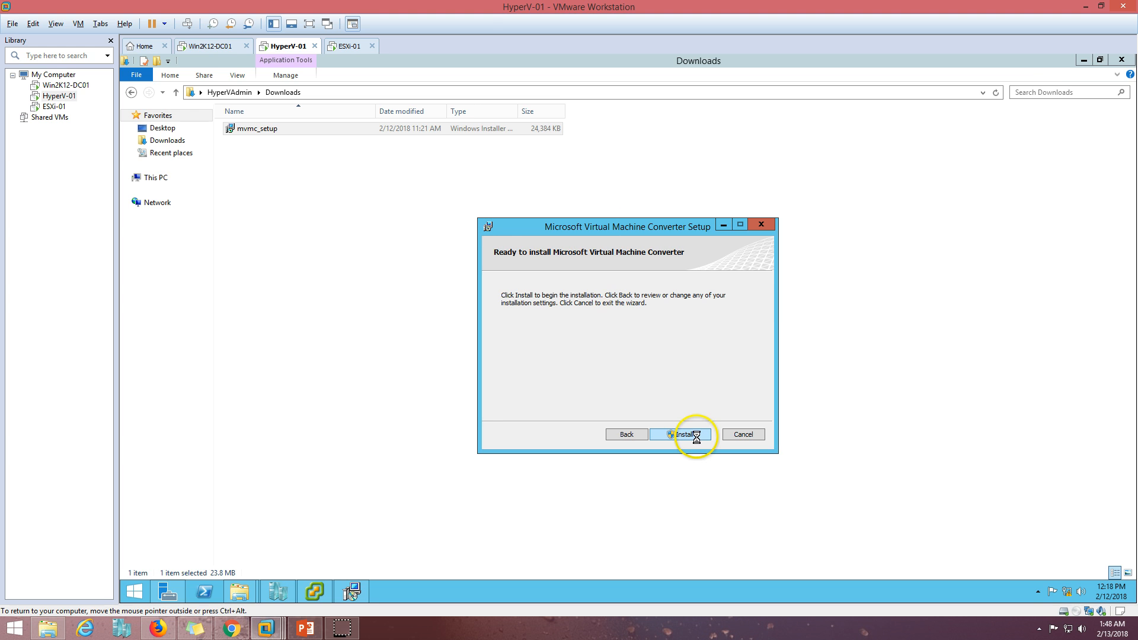
left_click(1084, 59)
left_click_drag(644, 224, 568, 173)
left_click(611, 386)
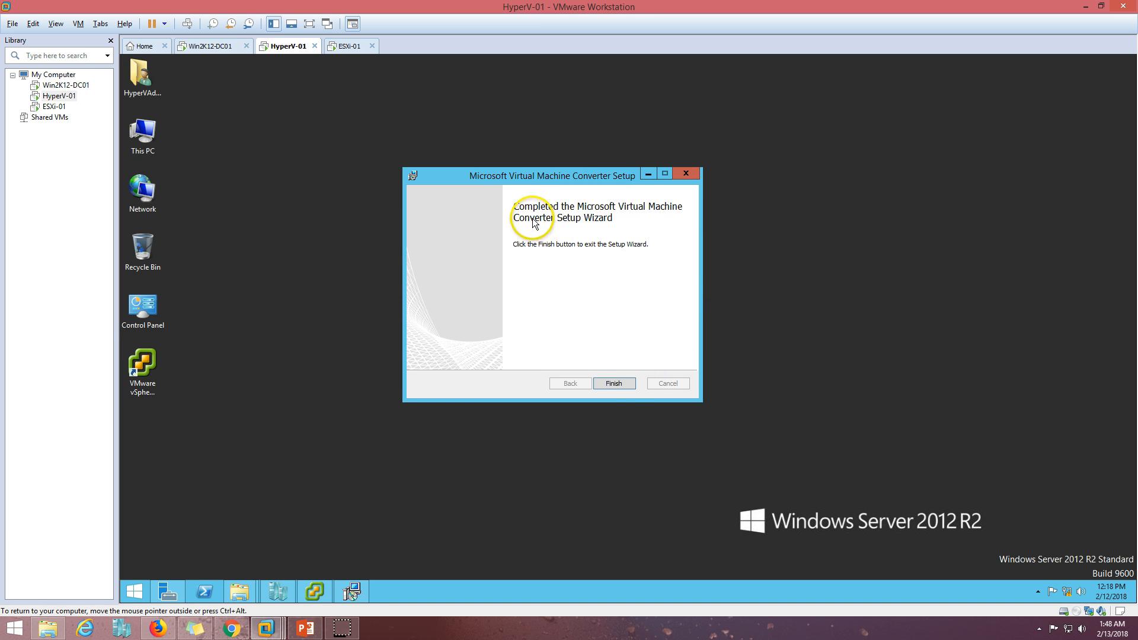
left_click(621, 385)
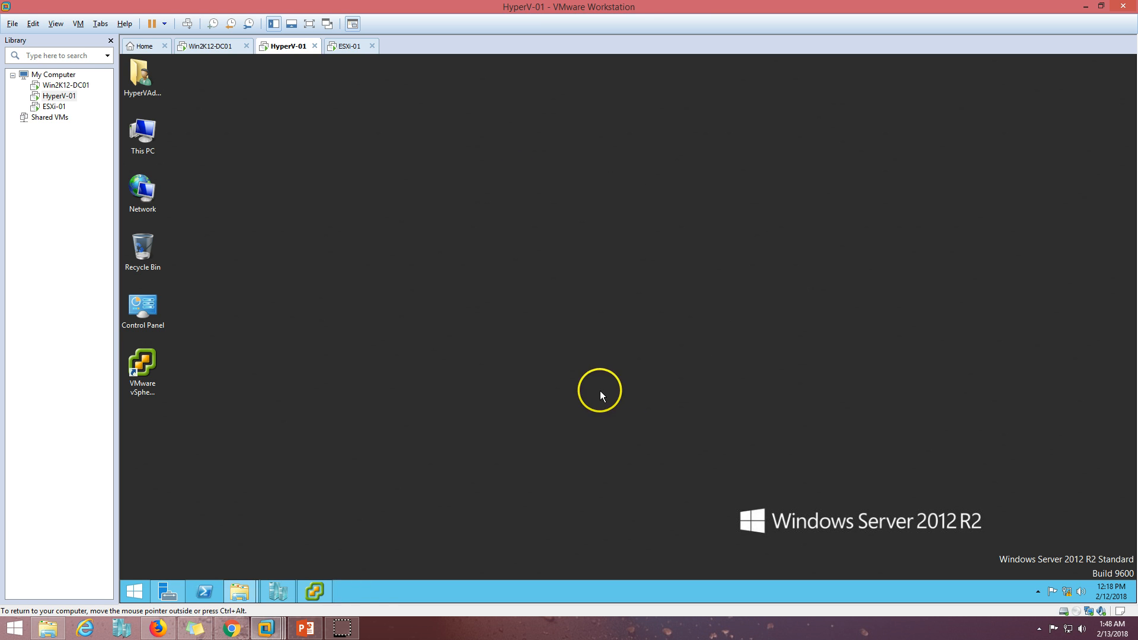
Create a desktop shortcut for Microsoft Virtual Machine Converter 3.1 and launch the converter from it
left_click(143, 594)
left_click(198, 567)
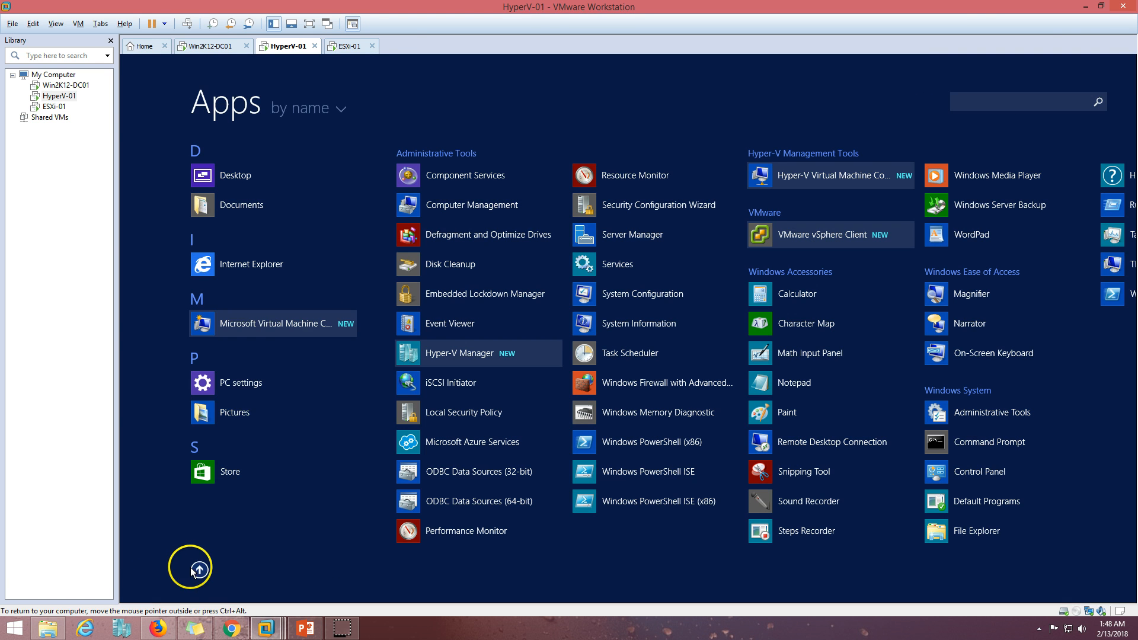
right_click(264, 348)
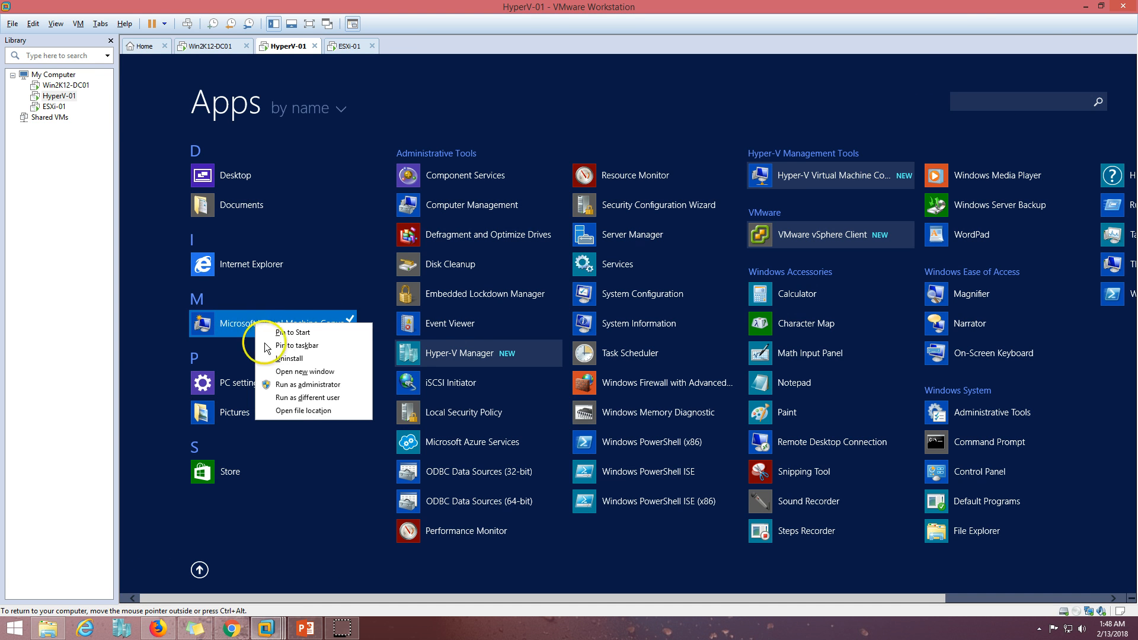
left_click(300, 410)
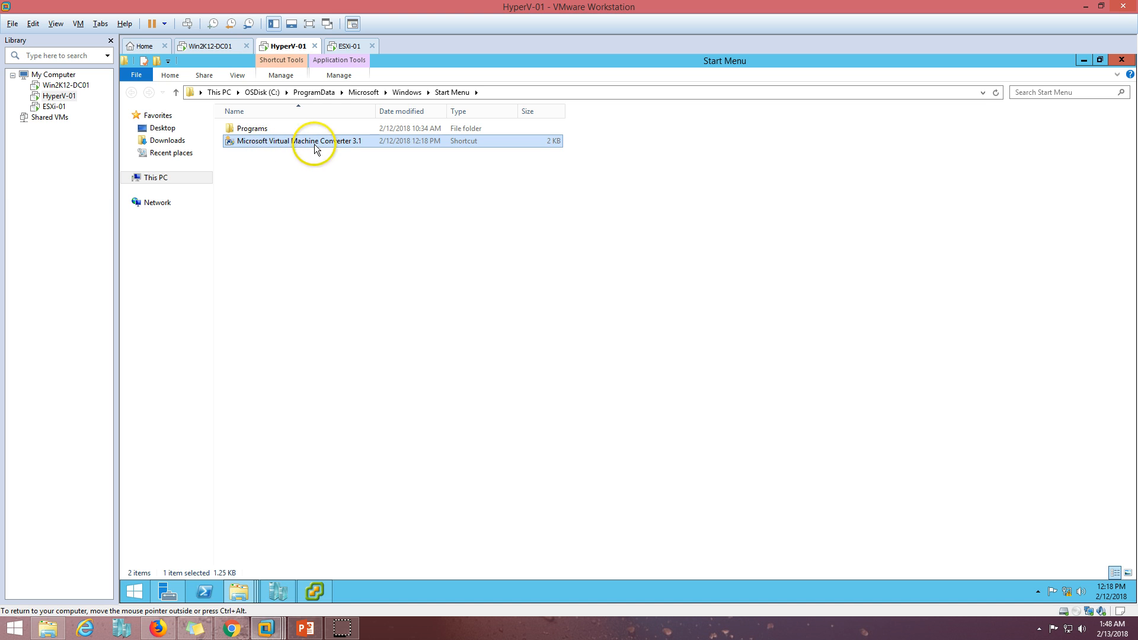
right_click(325, 144)
mouse_move(382, 246)
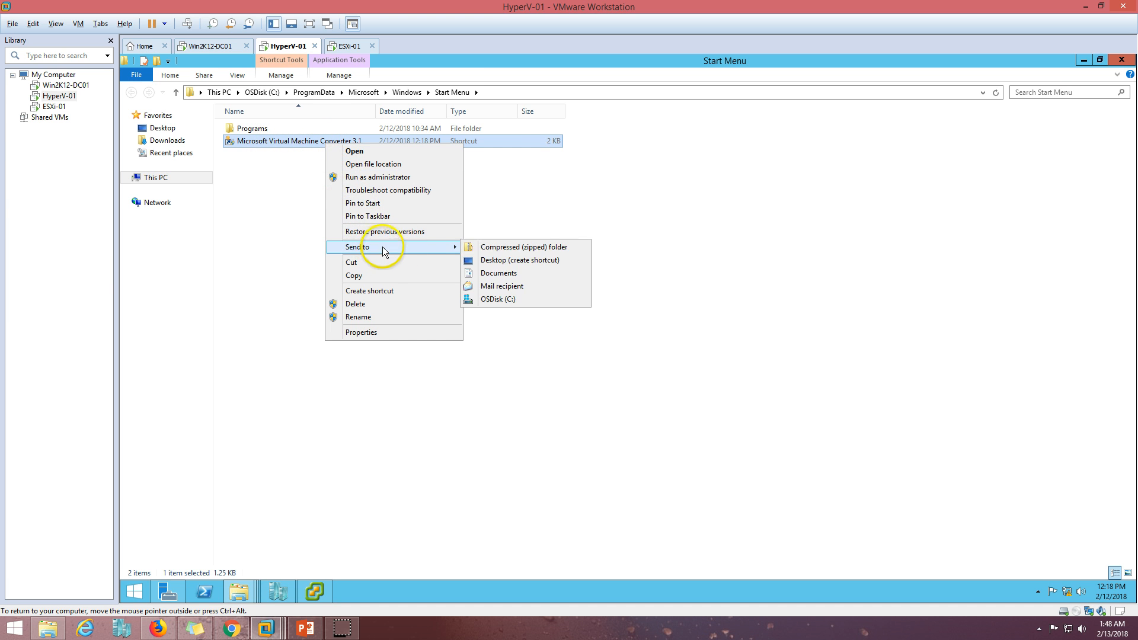
left_click(507, 265)
left_click(1120, 60)
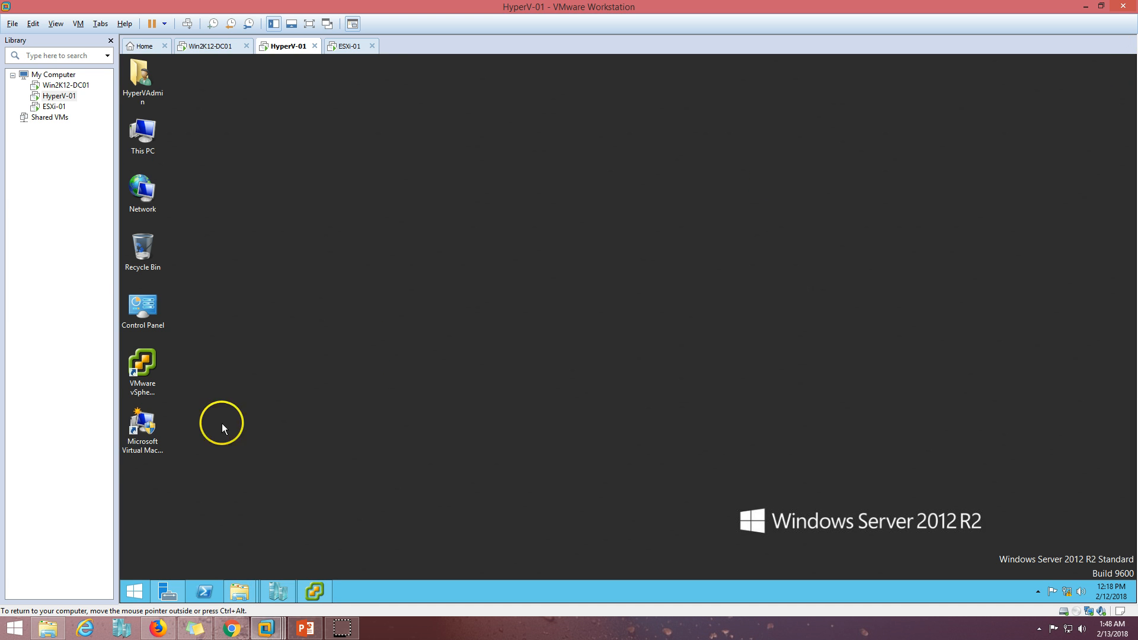
left_click(156, 438)
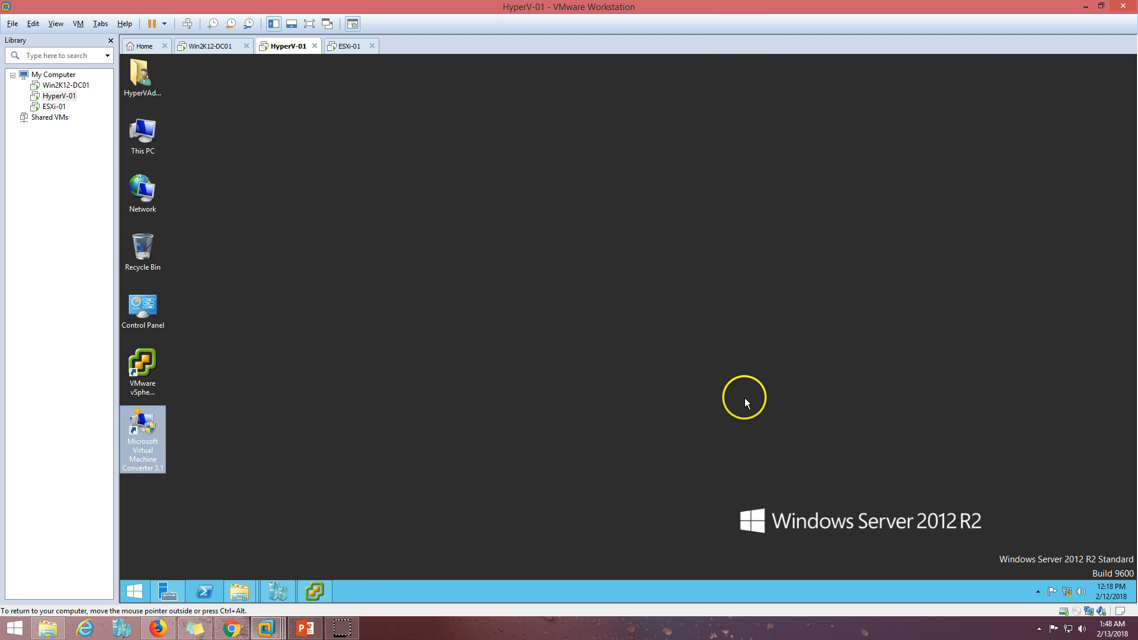
left_click_drag(518, 123, 528, 92)
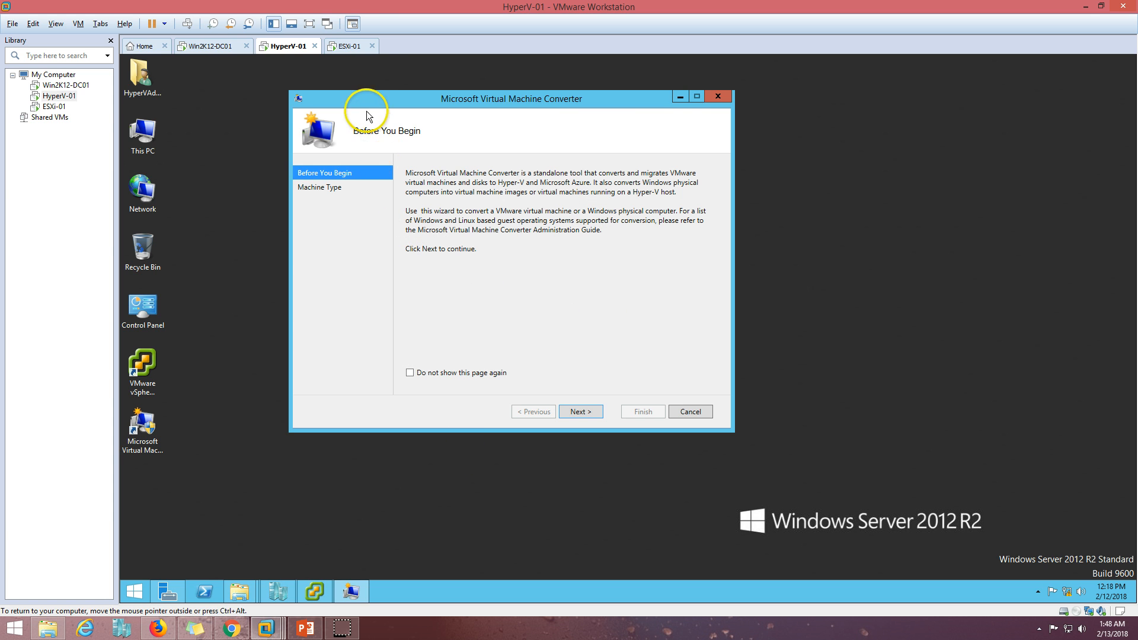
Review the VMware Tools status and IP addresses of Win2K12 and Win2K8R2 in vSphere Client, then return to the converter
left_click(315, 591)
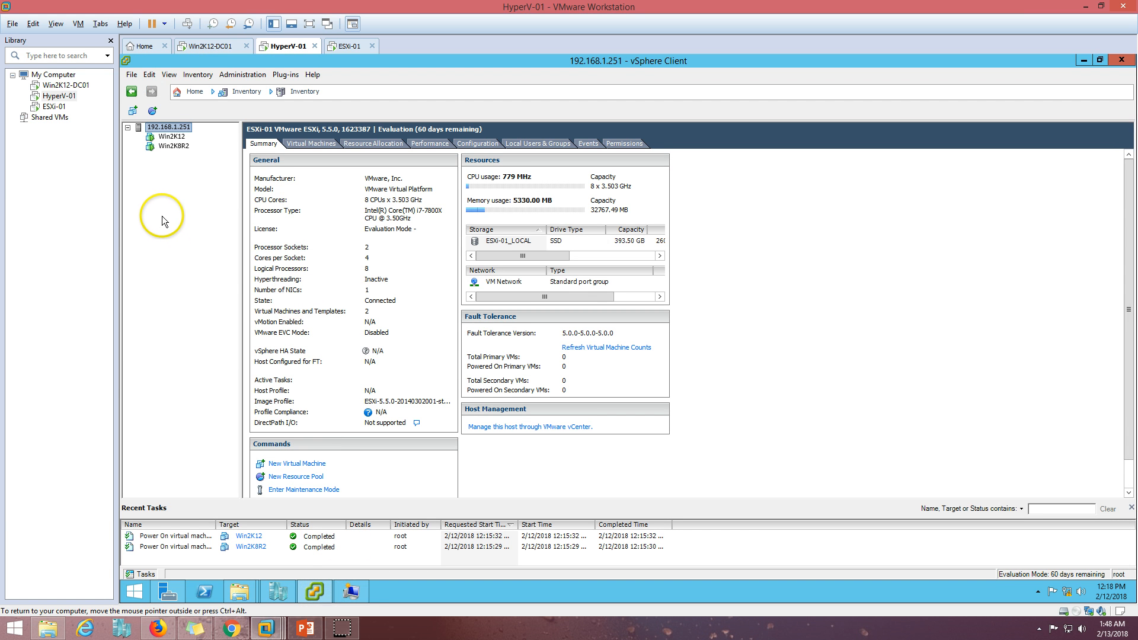
left_click(171, 137)
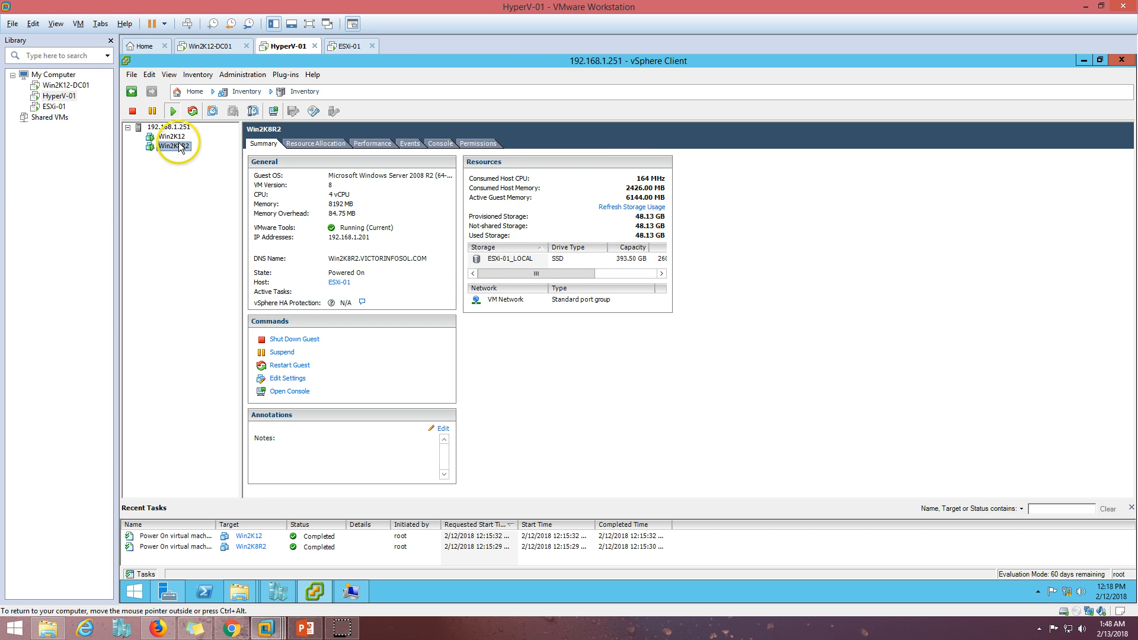
left_click(178, 138)
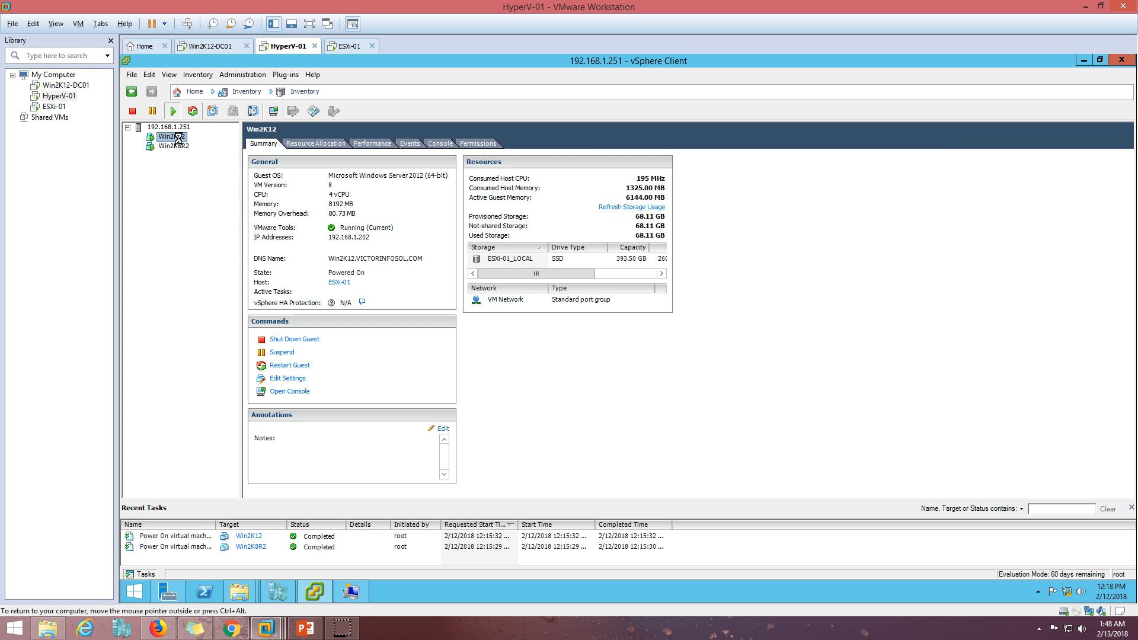
left_click(205, 228)
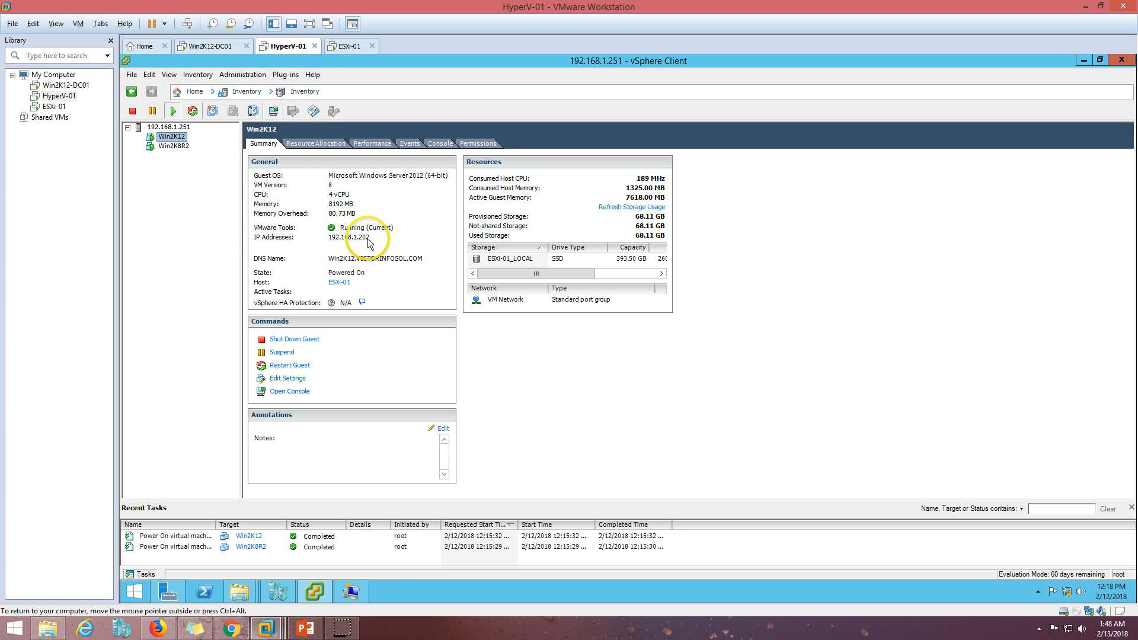
left_click(178, 147)
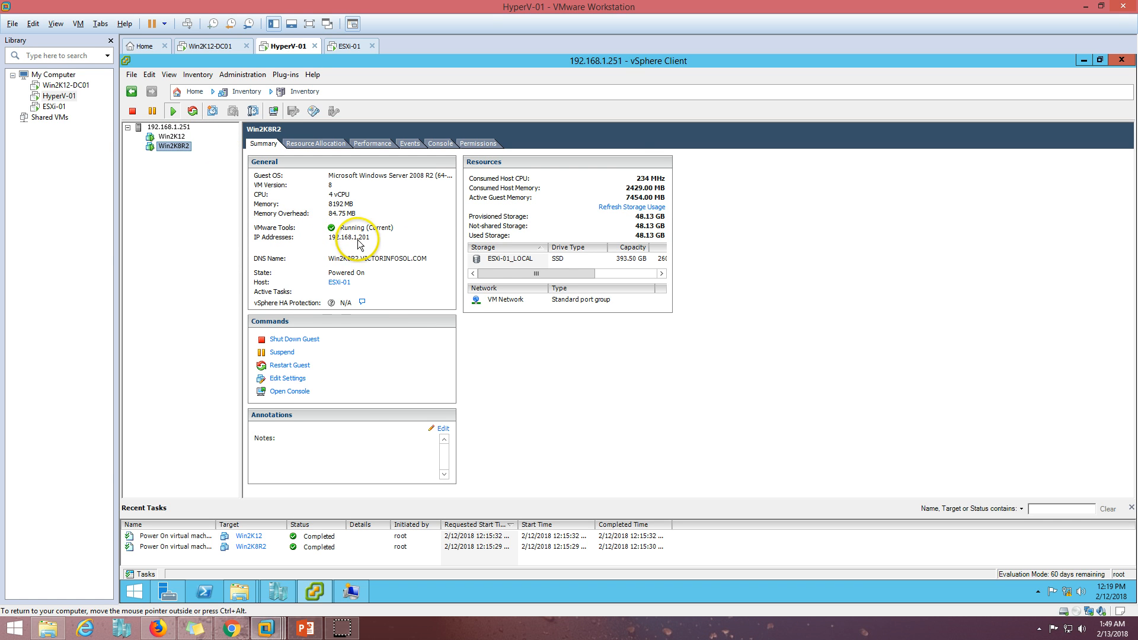
left_click(315, 591)
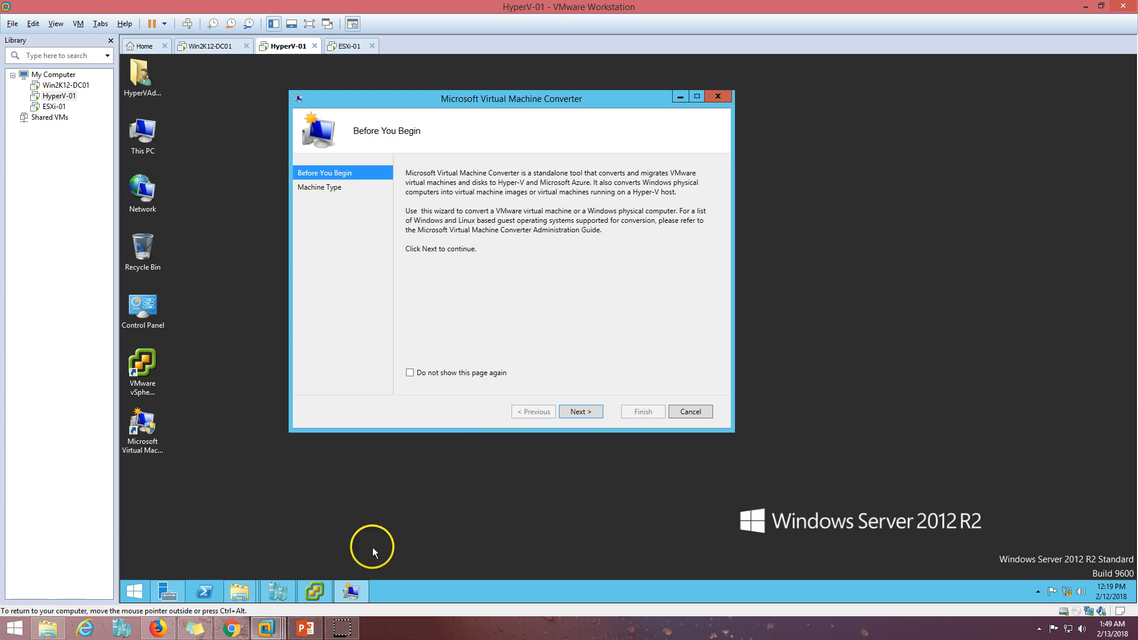
Choose Virtual machine conversion as the machine type and Migrate to Hyper-V as the migration destination in the converter wizard
left_click_drag(488, 99, 485, 110)
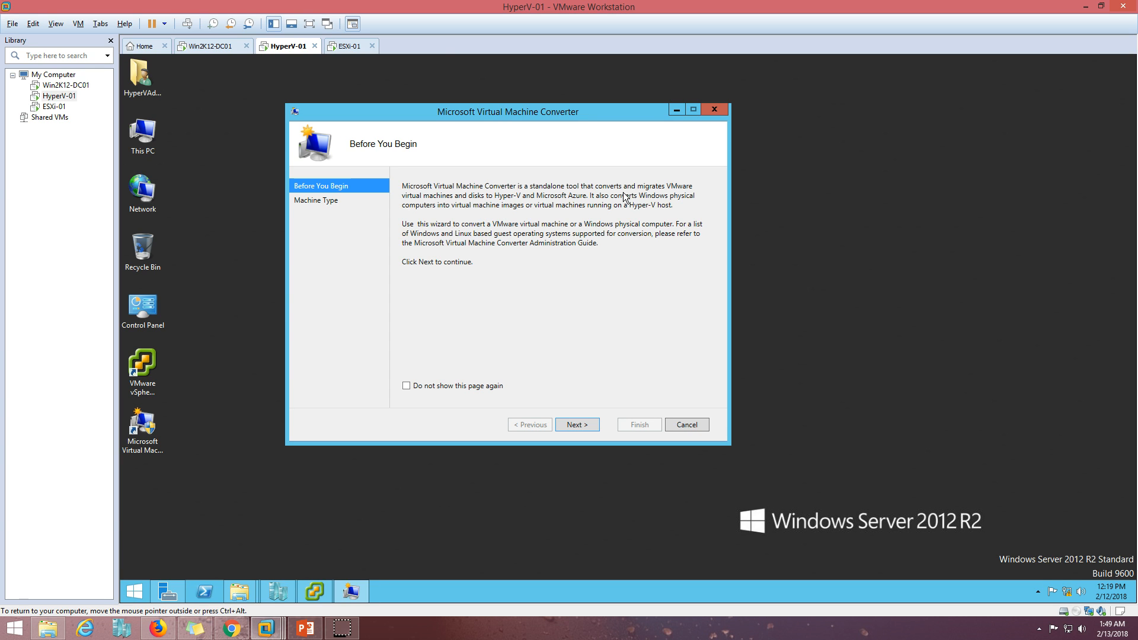
left_click(589, 426)
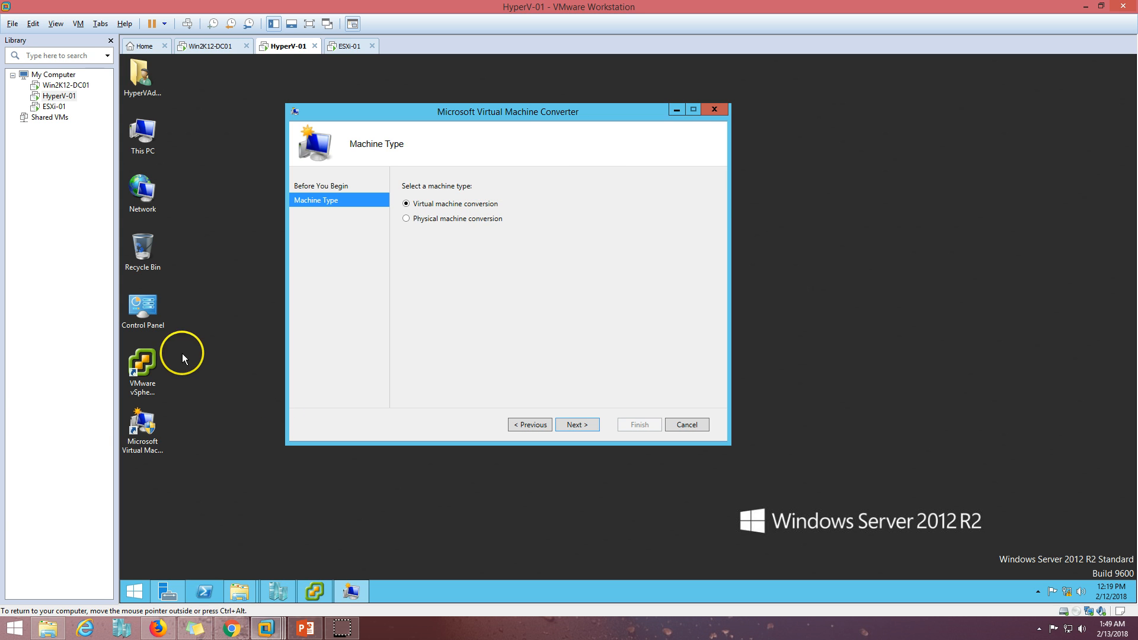
left_click(587, 425)
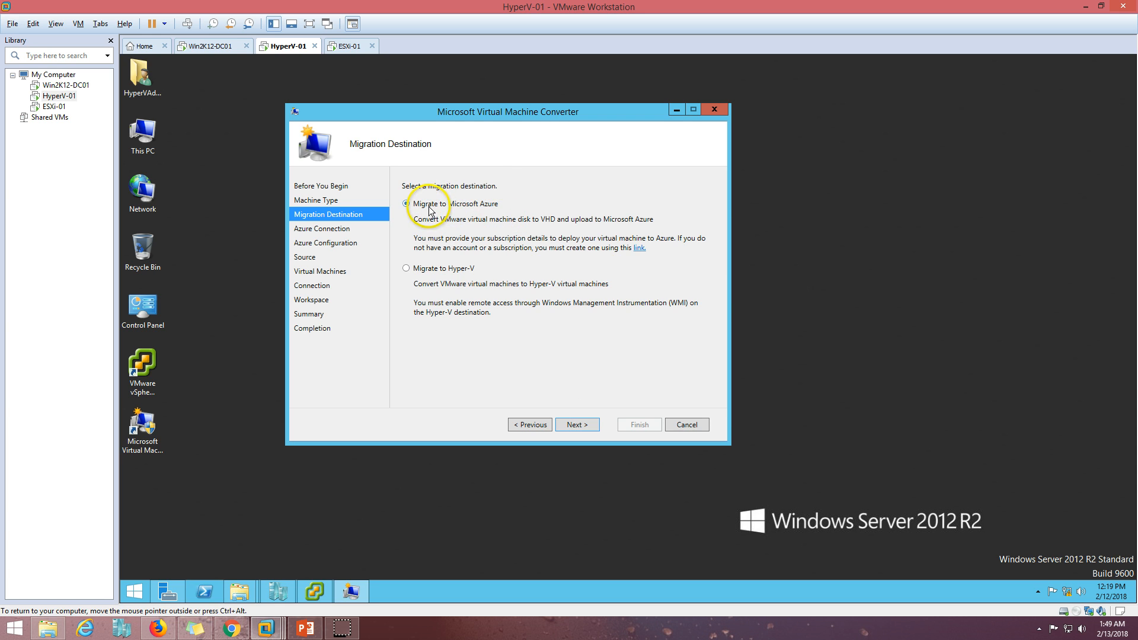
left_click(408, 268)
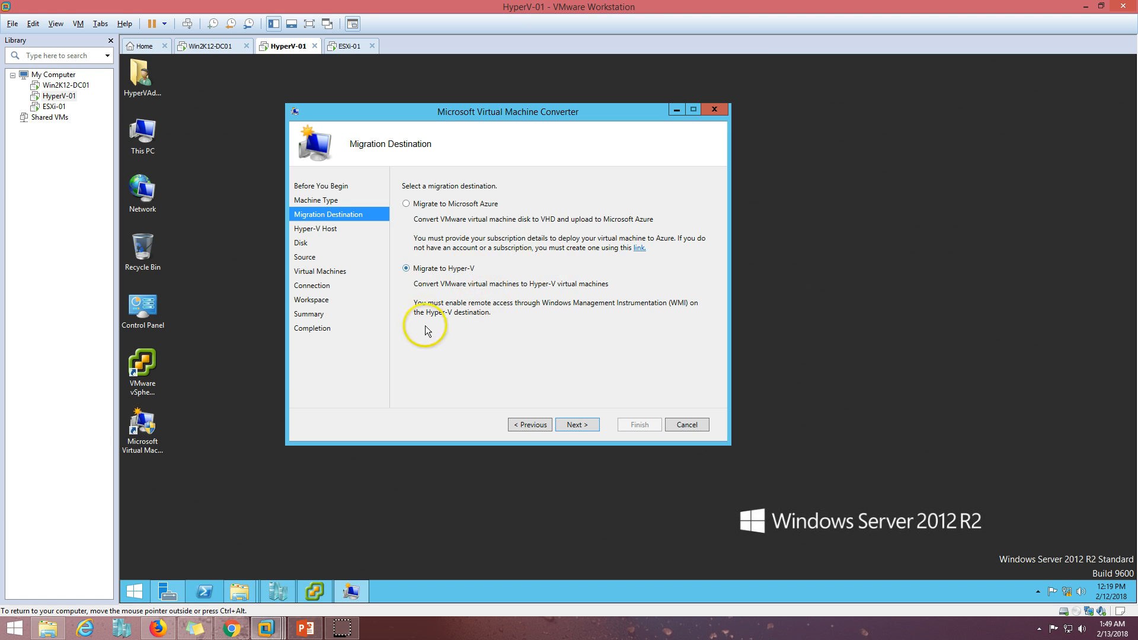
left_click(583, 425)
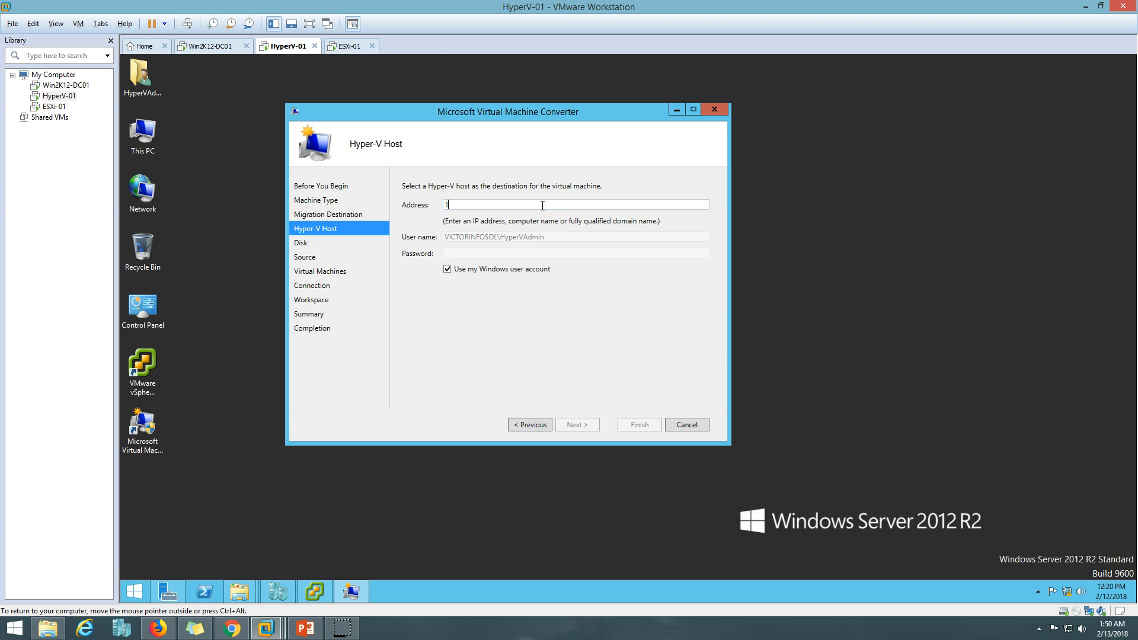
Enter 192.168.1.241 as the destination Hyper-V host address, keeping the current Windows user account for authentication
type("92.168.1.")
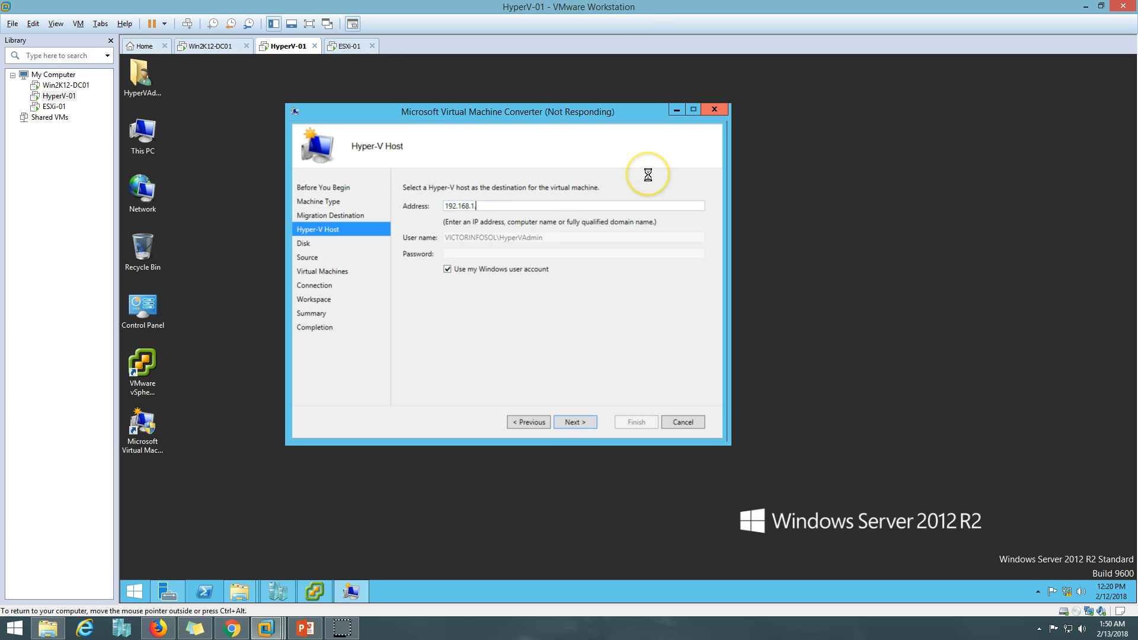
left_click(518, 302)
type("2")
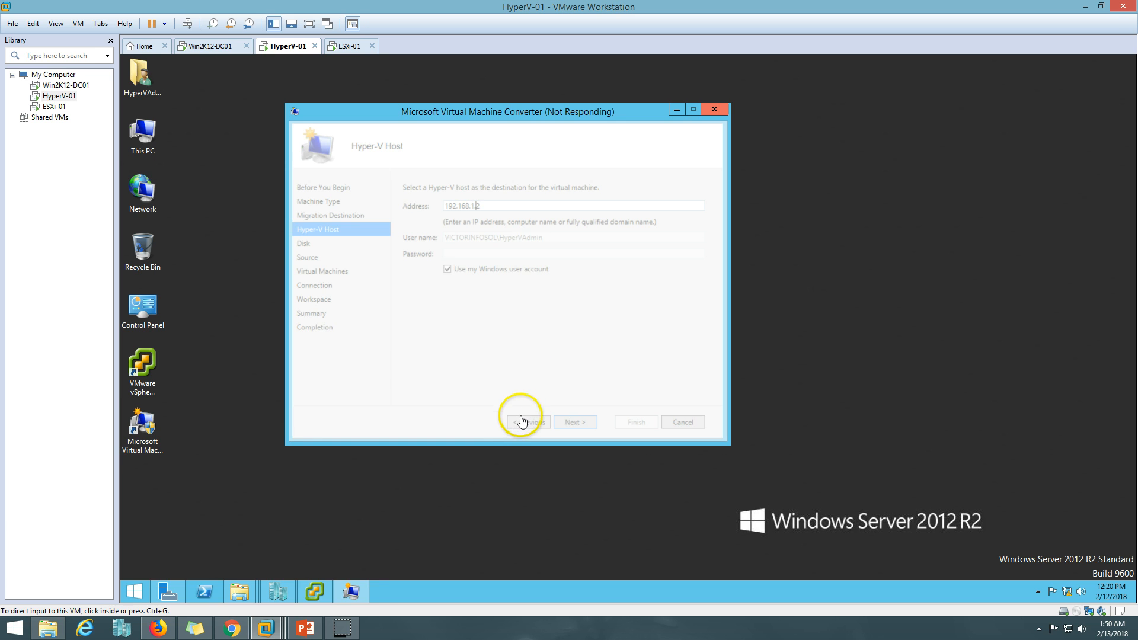
type("41")
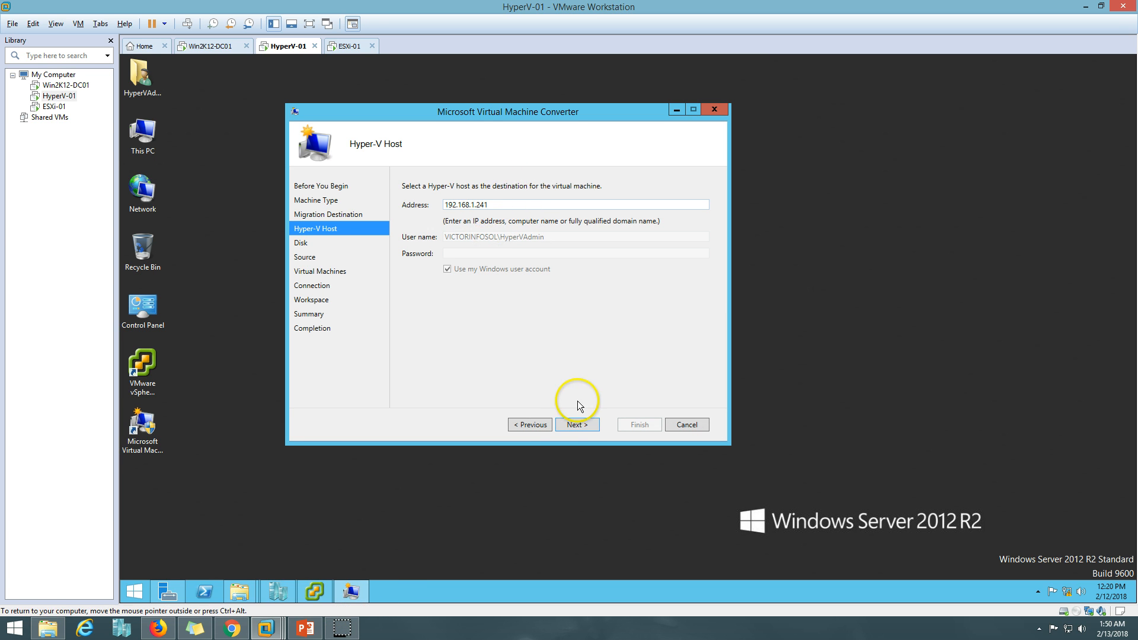
Proceed to the disk settings and try browsing the destination Hyper-V host for a storage folder
left_click(577, 426)
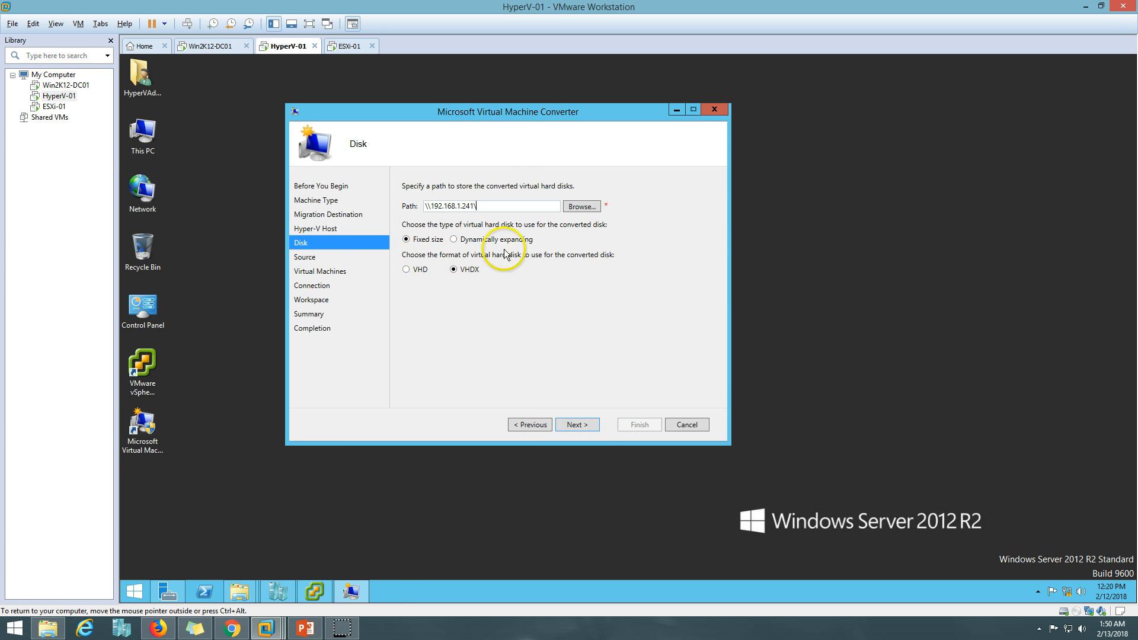
double_click(454, 206)
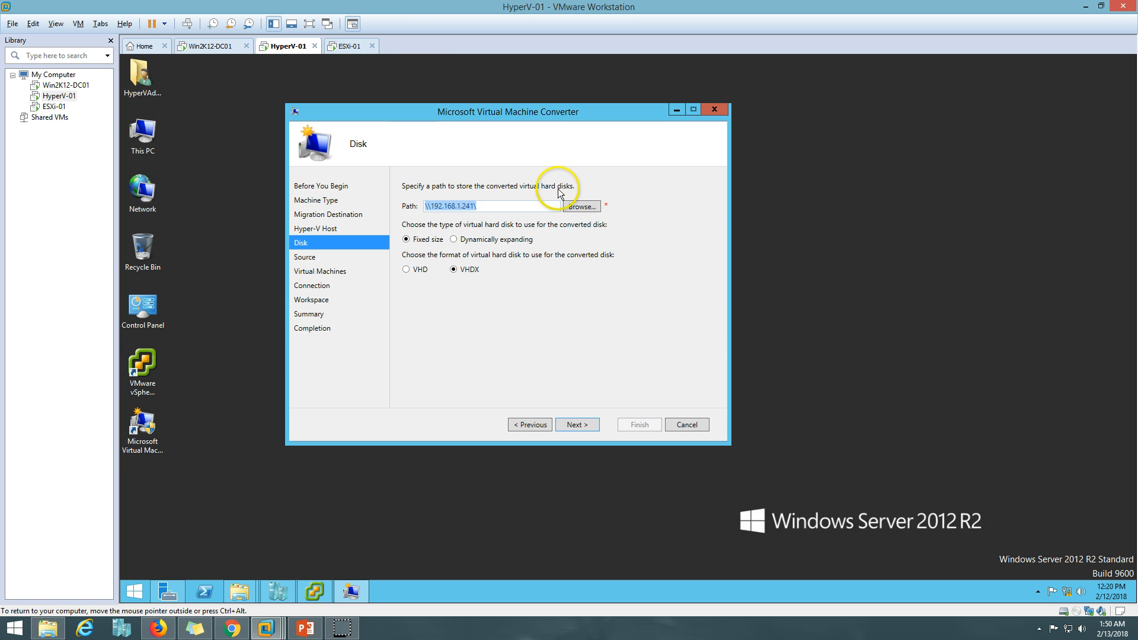
left_click(578, 206)
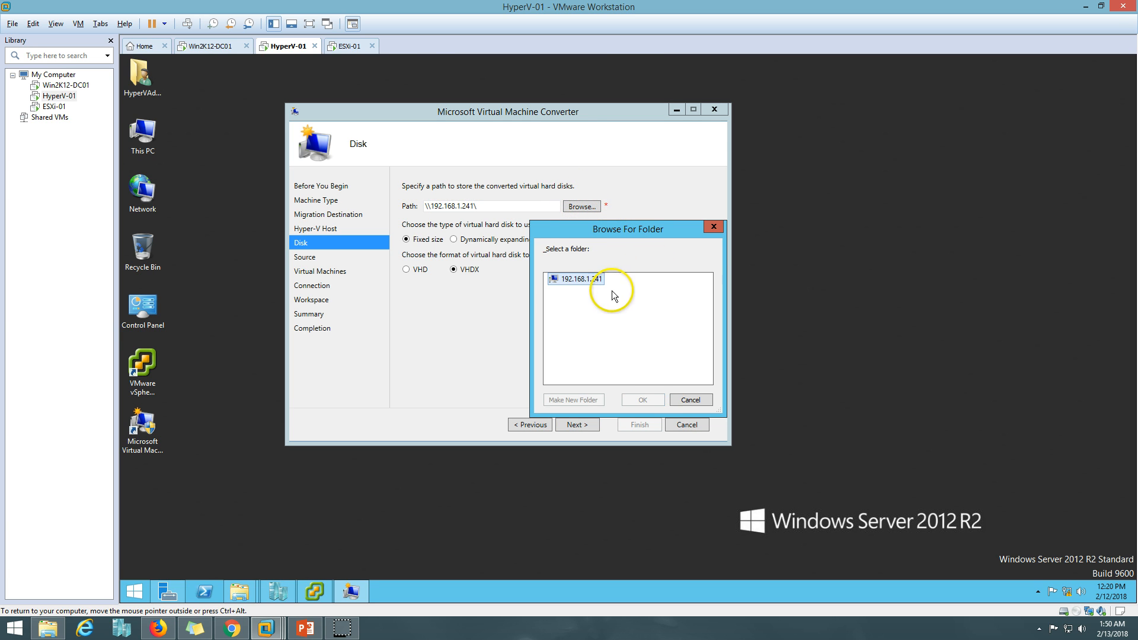
left_click(676, 402)
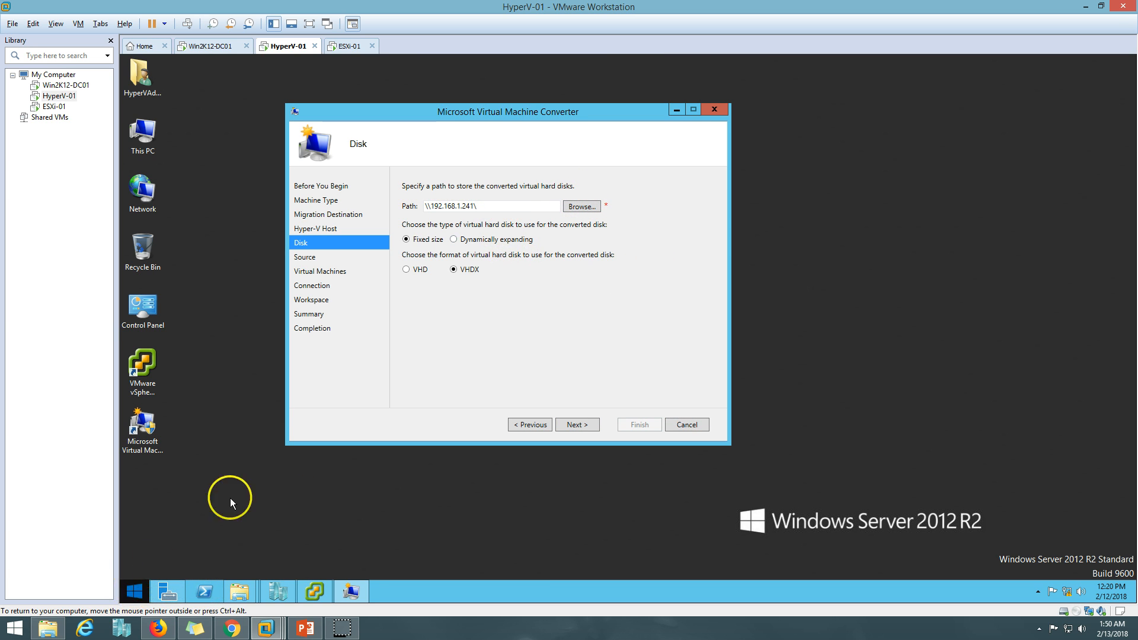
Copy the host path from the disk settings and open the administrative share \\192.168.1.241\c$ in File Explorer
left_click_drag(494, 208, 388, 214)
key("ctrl+c")
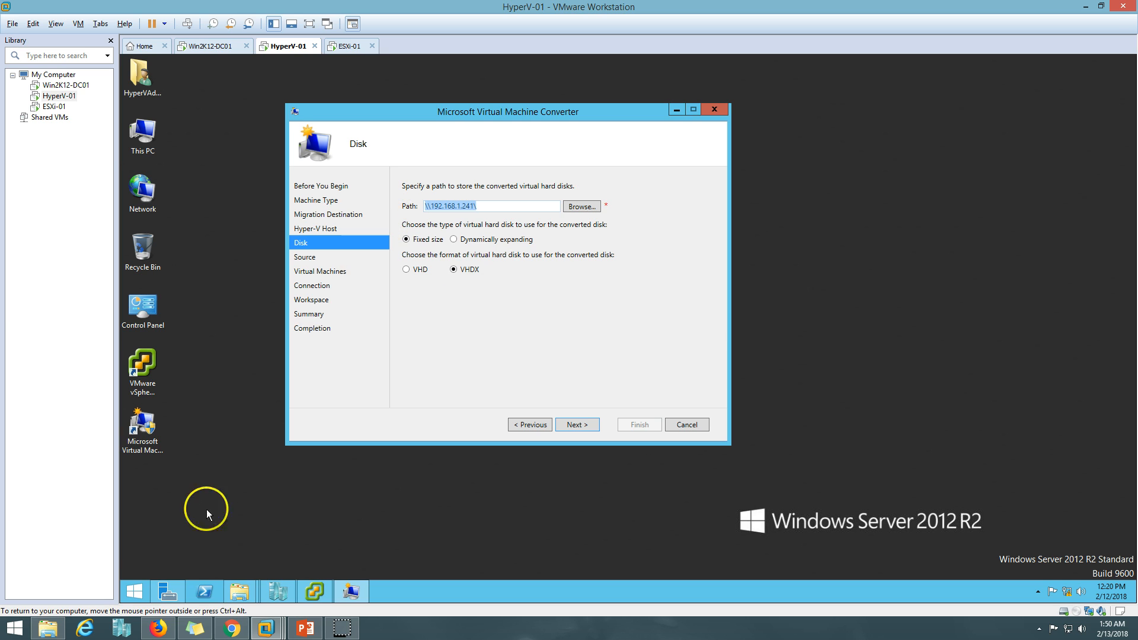
left_click(138, 593)
right_click(139, 595)
left_click(184, 553)
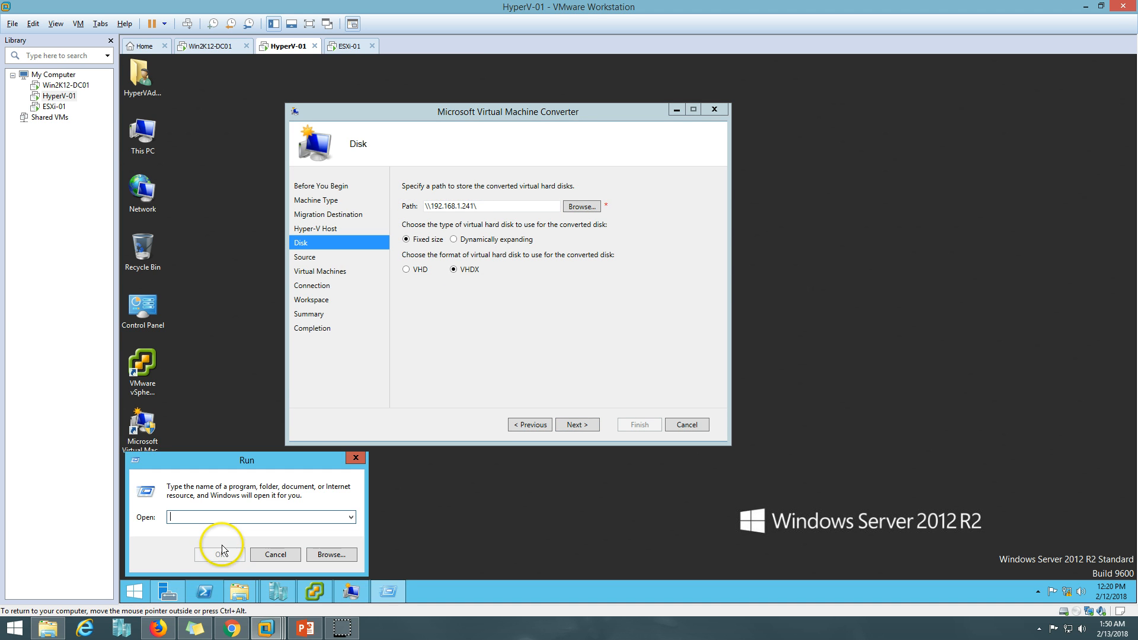
key("ctrl+v")
type("c")
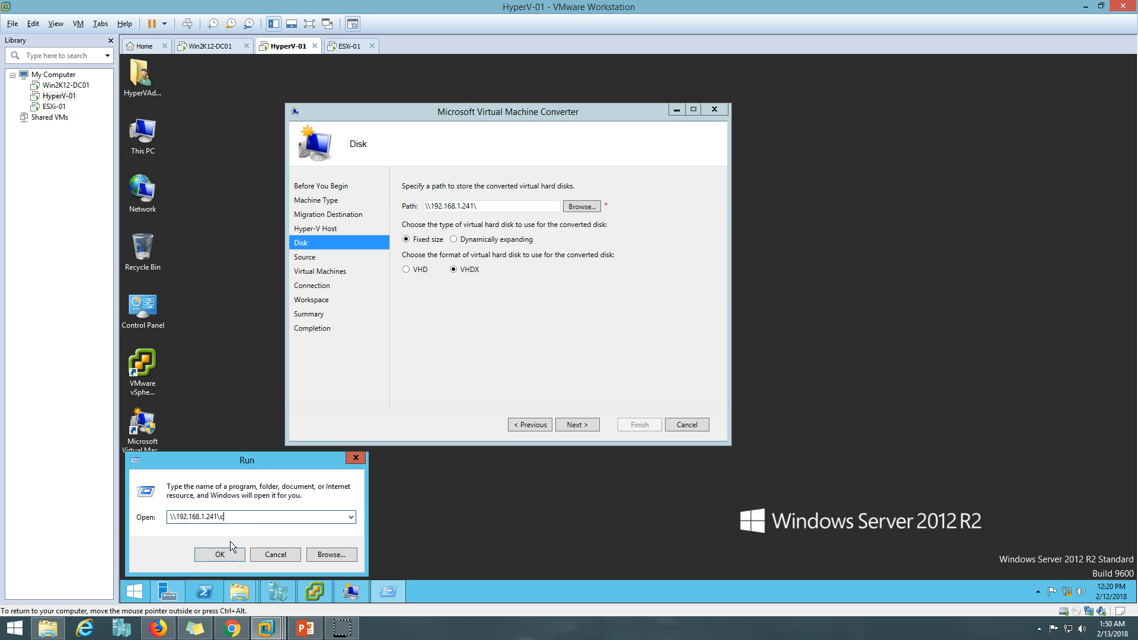
type("$")
key("Return")
Open the HVDATA\Hyper-V\Virtual Hard Disks folder on the share and copy its full network path
left_click(247, 129)
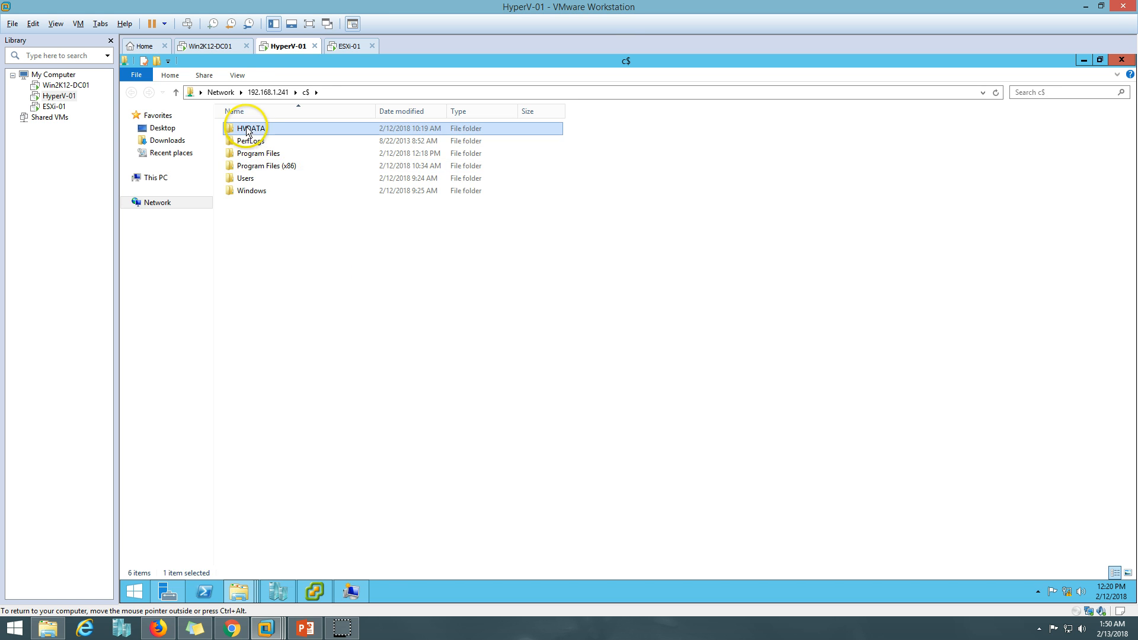
double_click(247, 129)
double_click(259, 129)
double_click(275, 128)
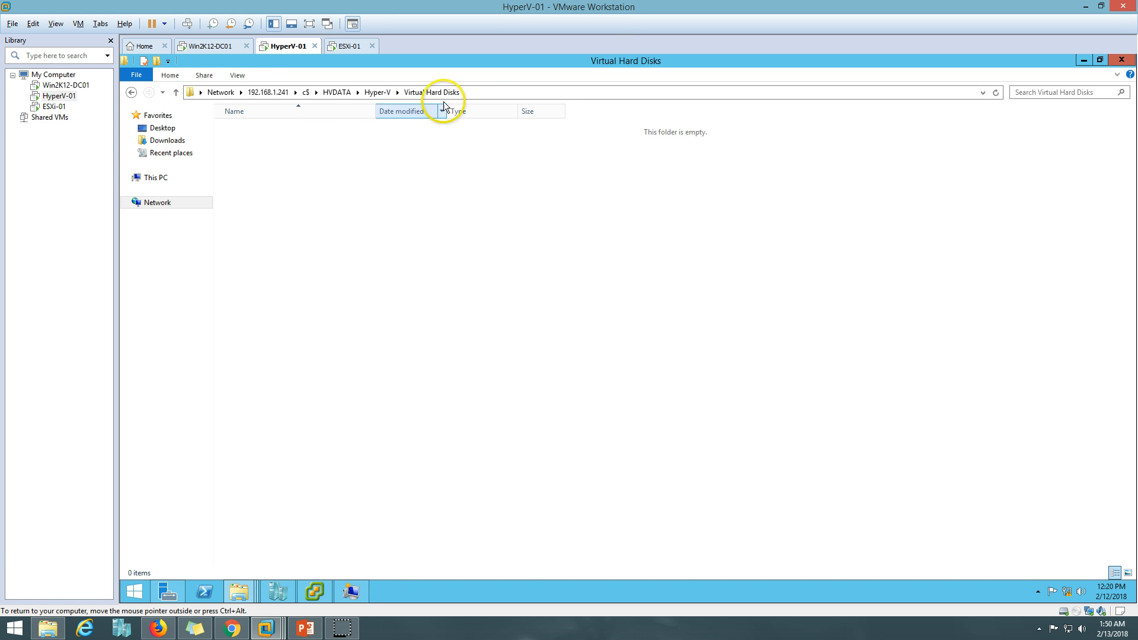
left_click(495, 93)
key("ctrl+c")
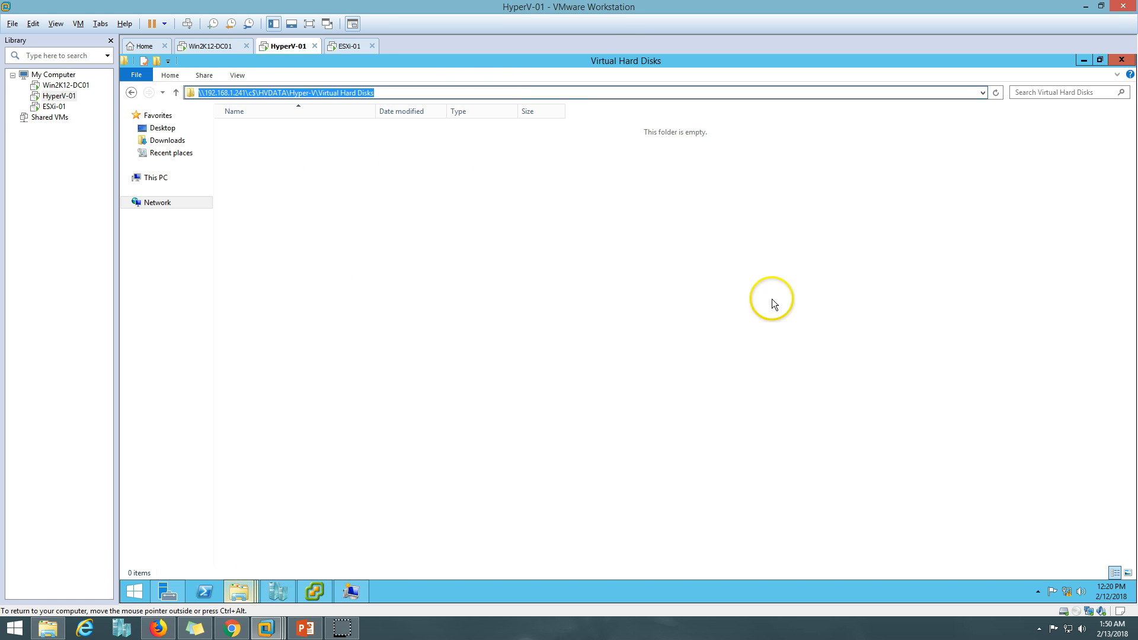
Set the converted disk path to \\192.168.1.241\c$\HVDATA\Hyper-V\Virtual Hard Disks and choose the dynamically expanding disk type, keeping VHDX format
left_click(1121, 60)
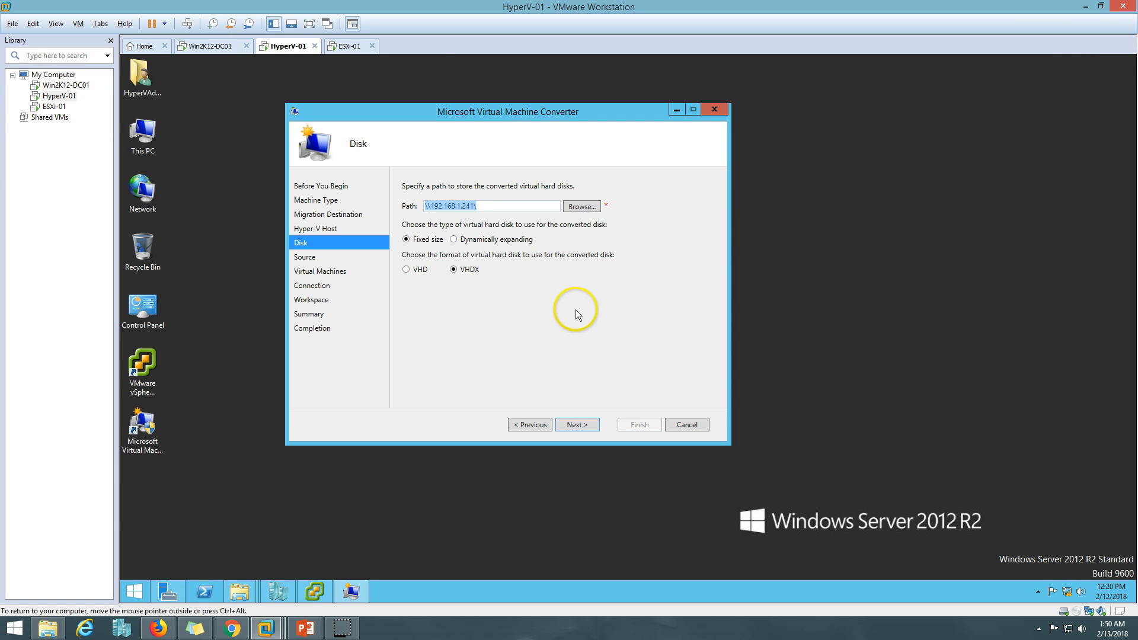
key("ctrl+v")
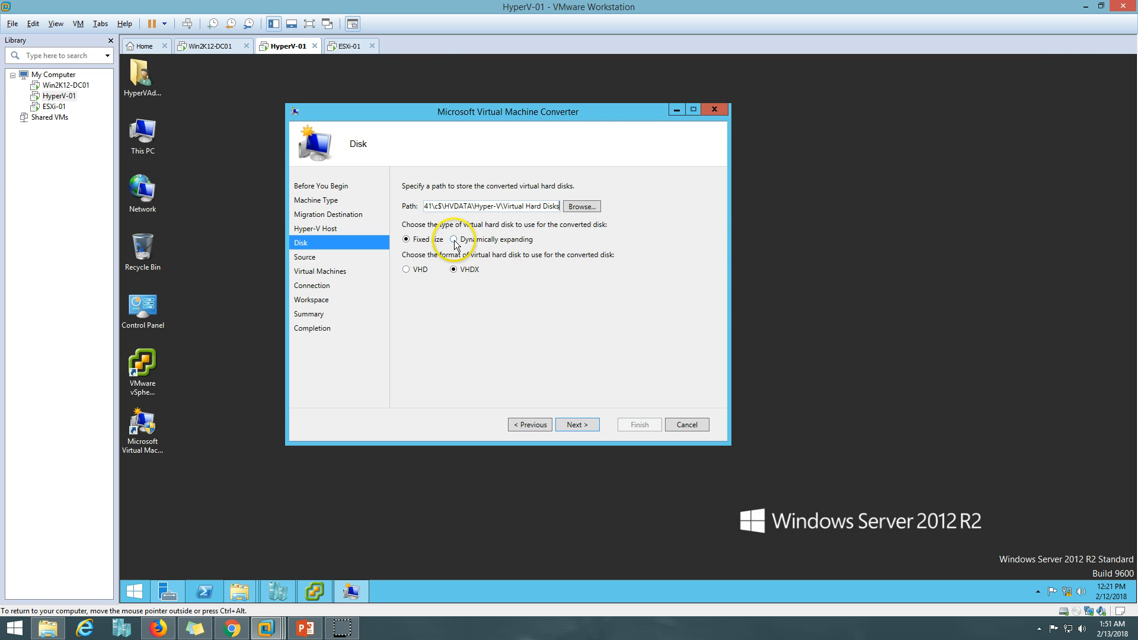
left_click(454, 239)
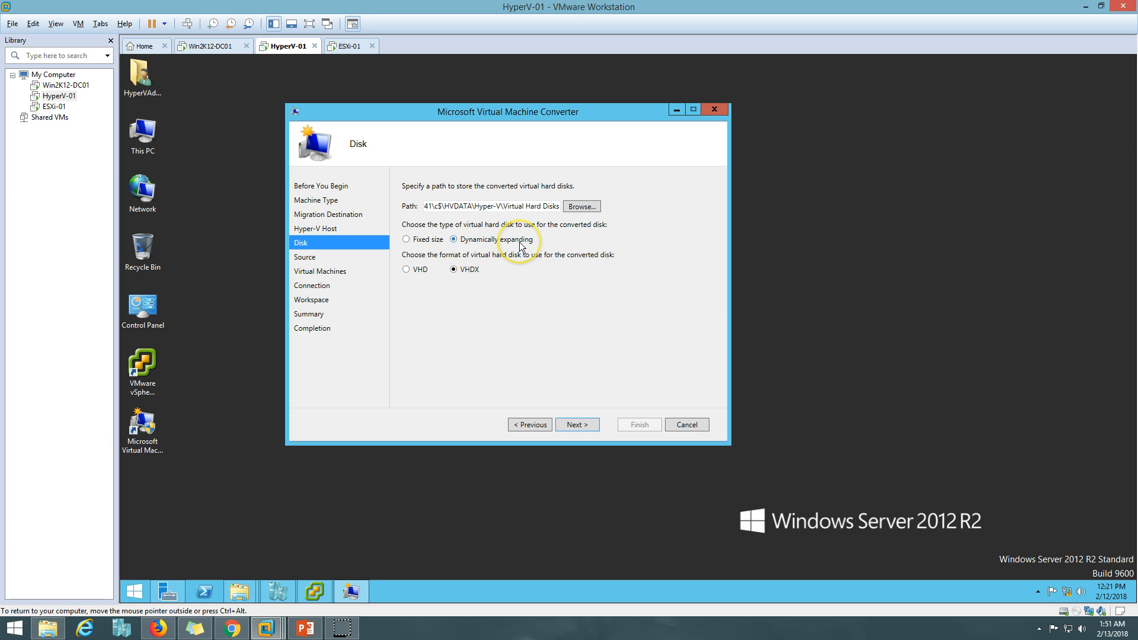
left_click(577, 424)
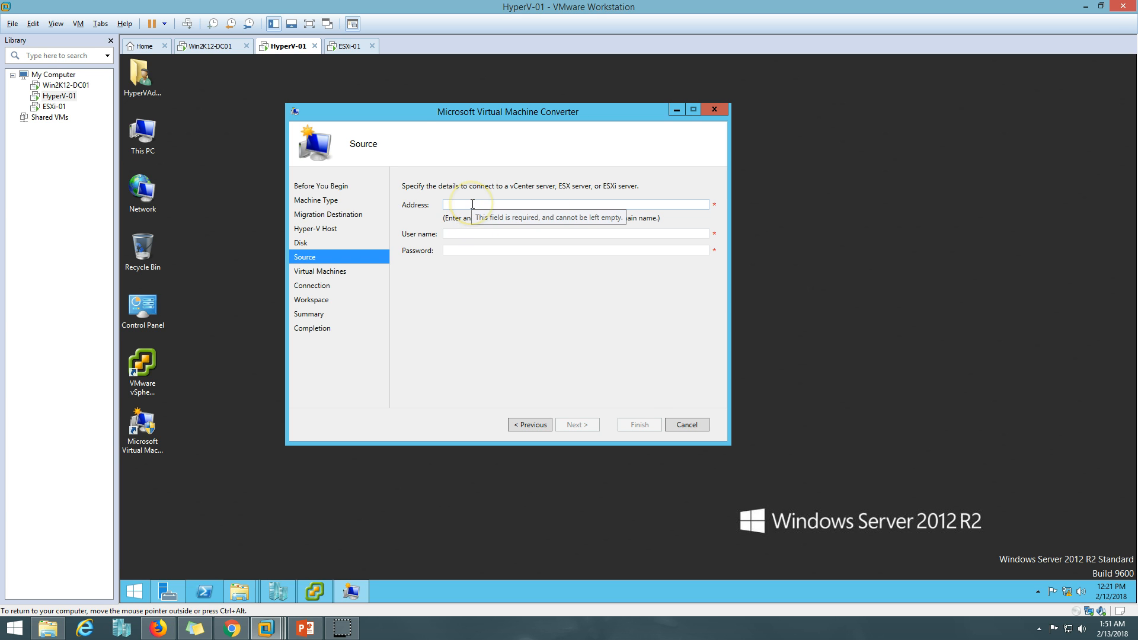
Connect to the source ESXi server at 192.168.1.251 with user name root and enter the account password
type("192.168.1.2")
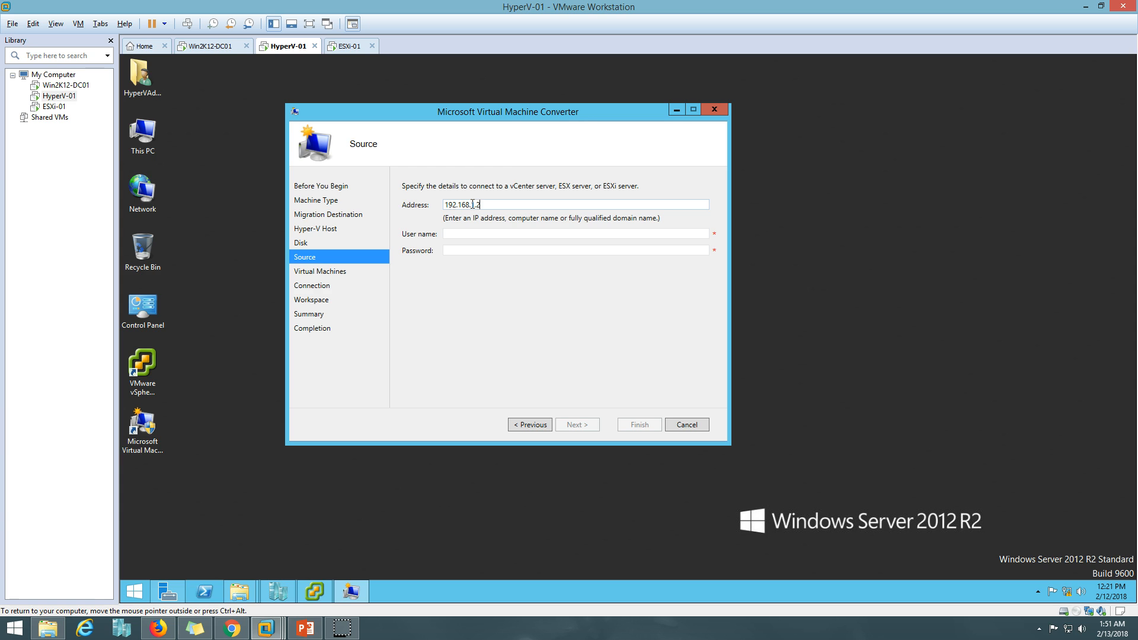
type("51")
key("Tab")
type("root")
key("Tab")
type("•••••••")
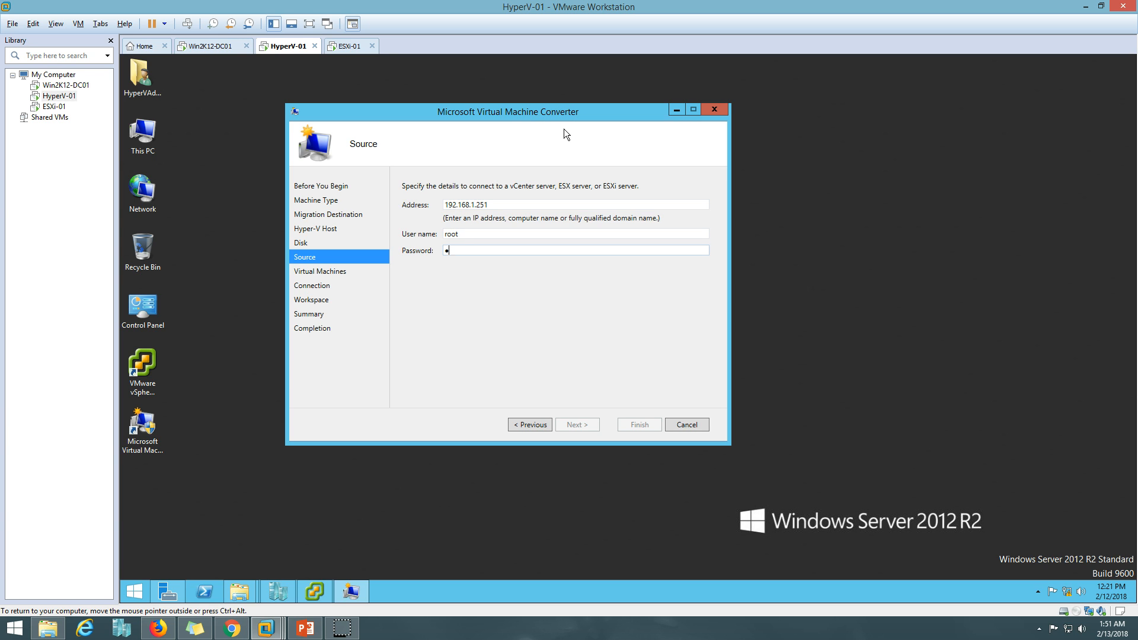
type("•")
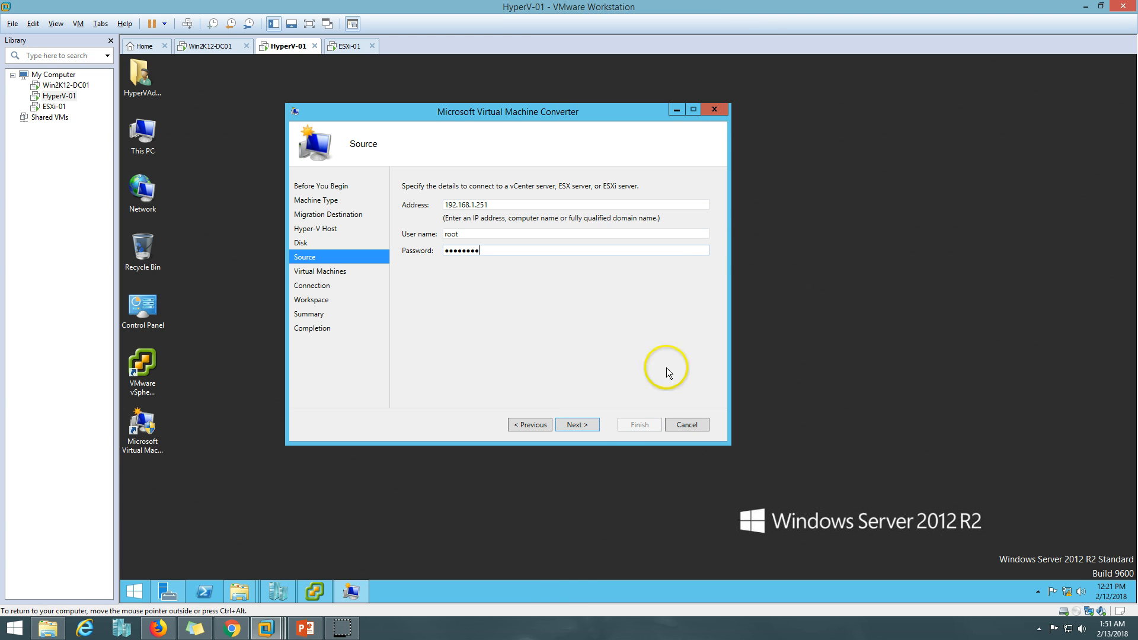
left_click(578, 425)
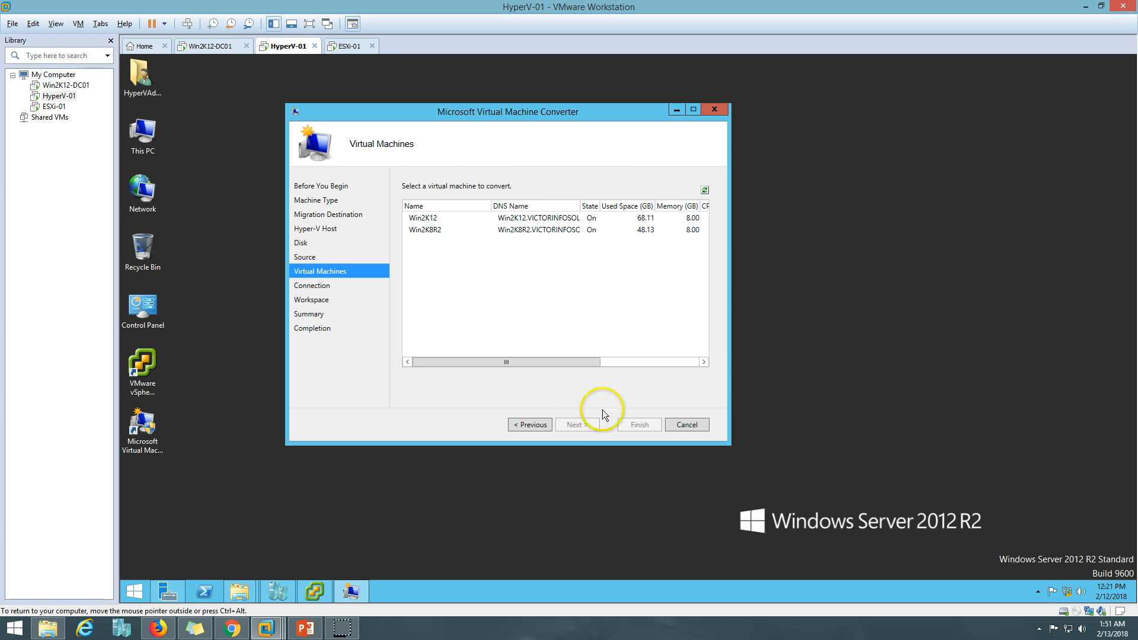
Select Win2K8R2 as the virtual machine to convert, review its listed details and proceed to the connection settings
left_click(553, 231)
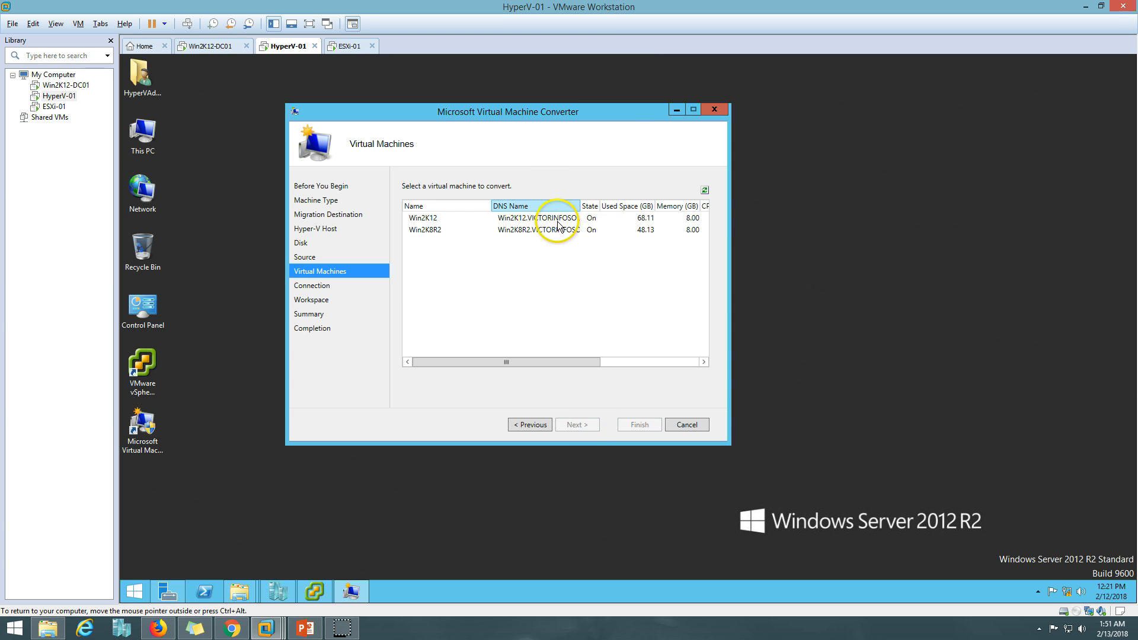
double_click(491, 206)
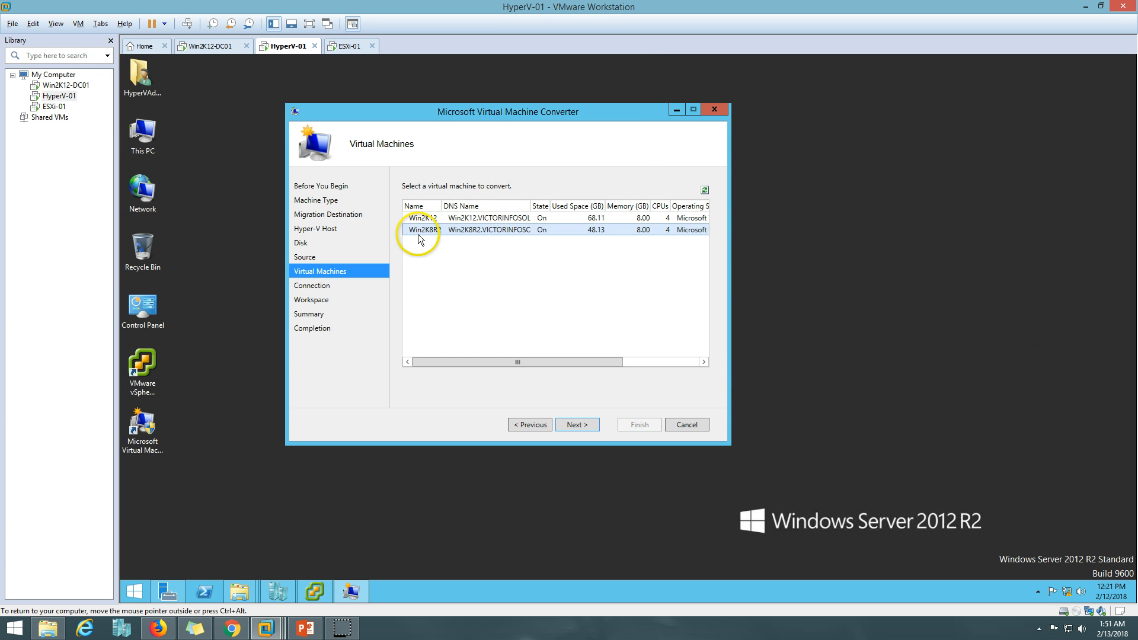
double_click(531, 206)
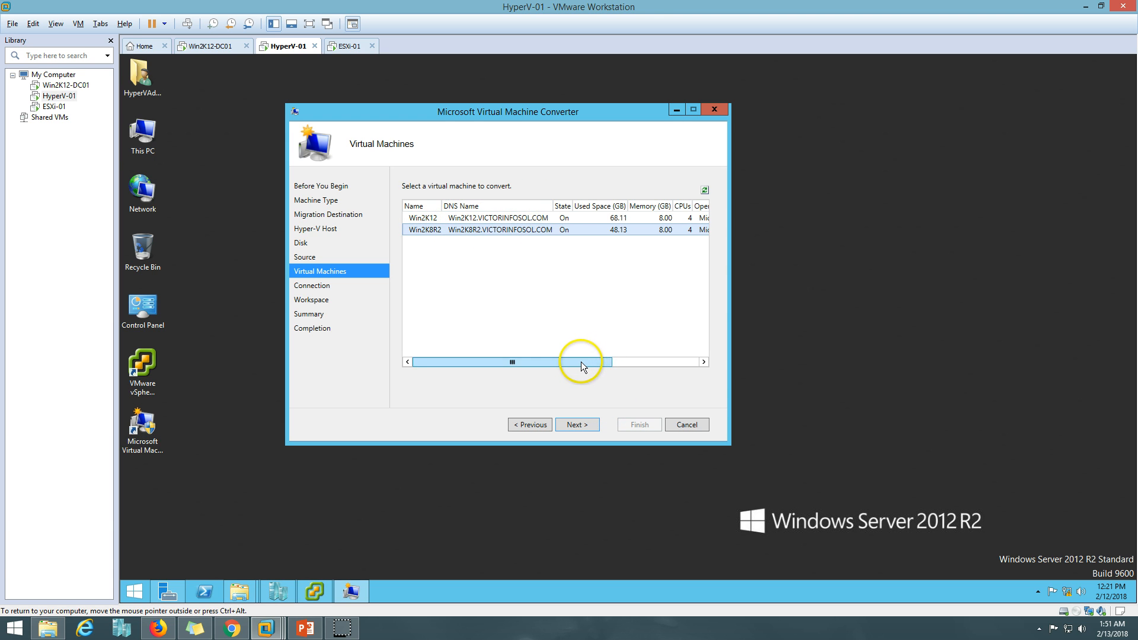
left_click_drag(581, 362, 636, 362)
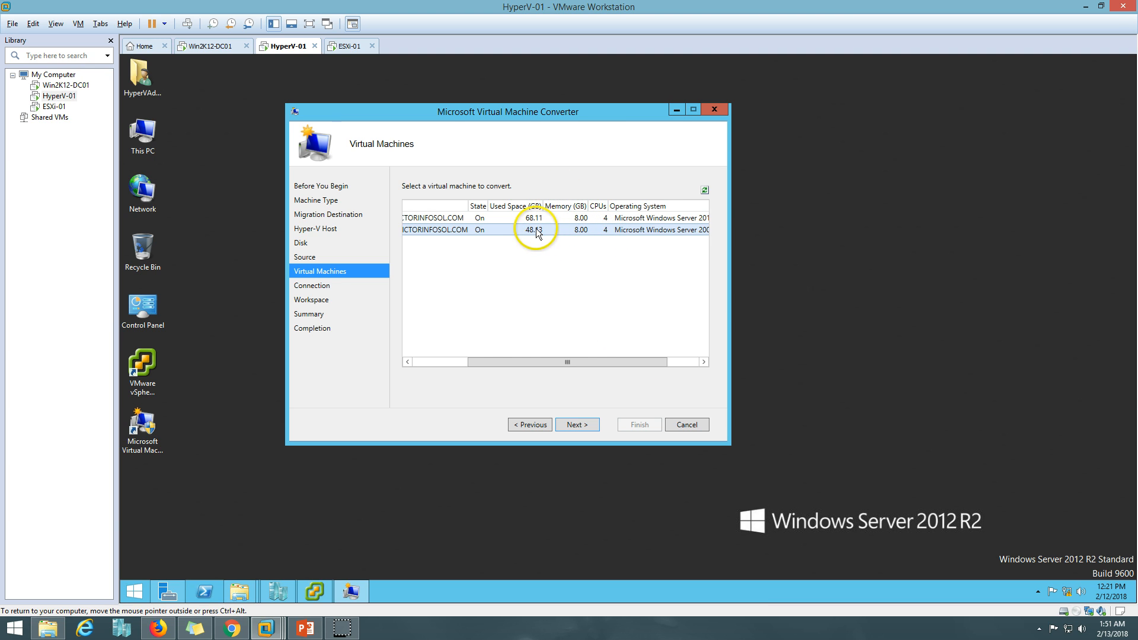
left_click_drag(570, 362, 433, 369)
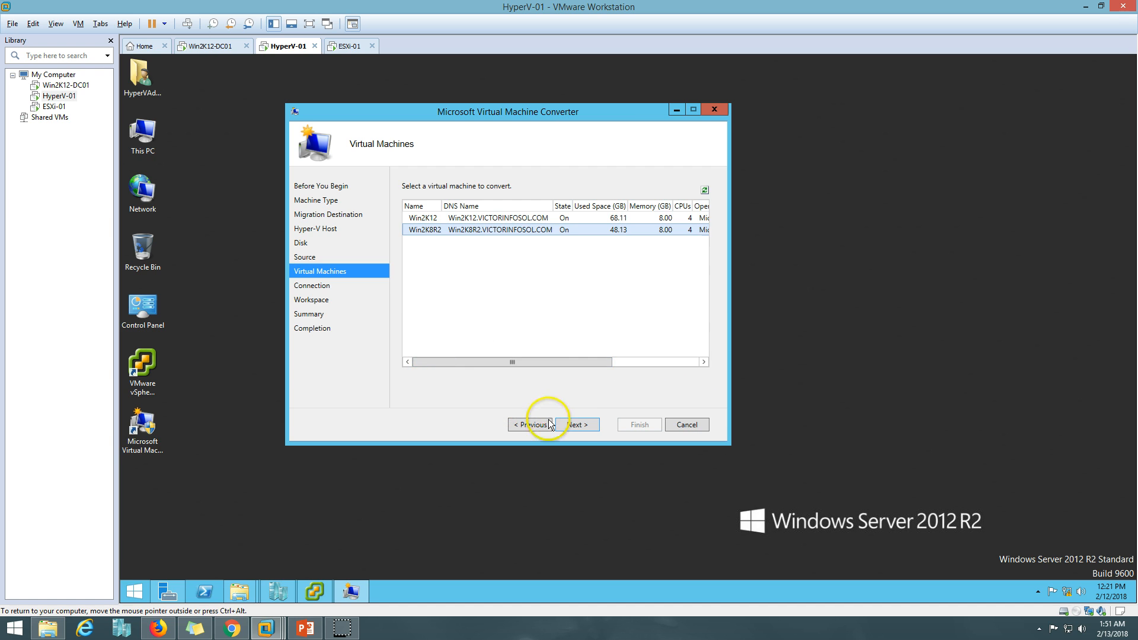
left_click(576, 425)
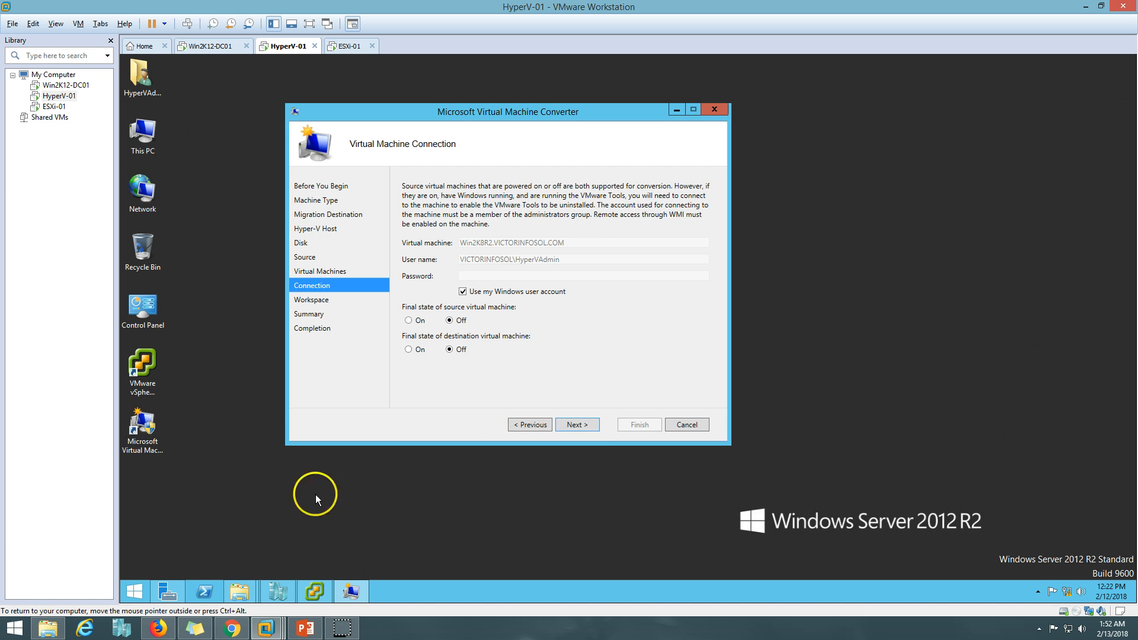
Check the source virtual machines in vSphere Client and the destination host in Hyper-V Manager, and return to the converter
left_click(316, 593)
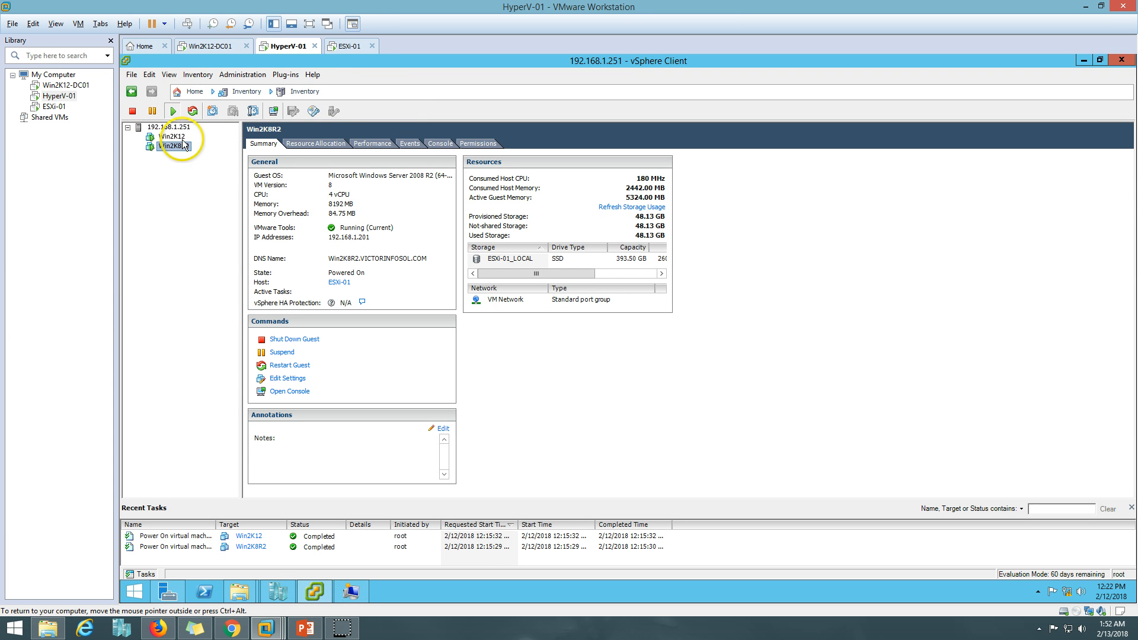
left_click(279, 592)
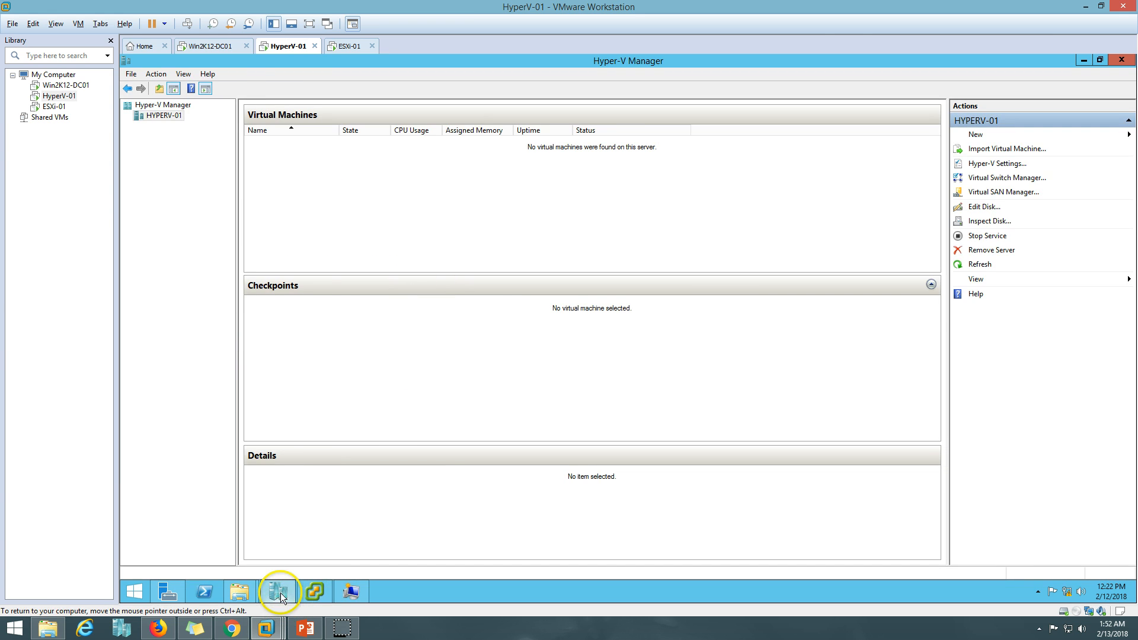
left_click(311, 593)
left_click(315, 592)
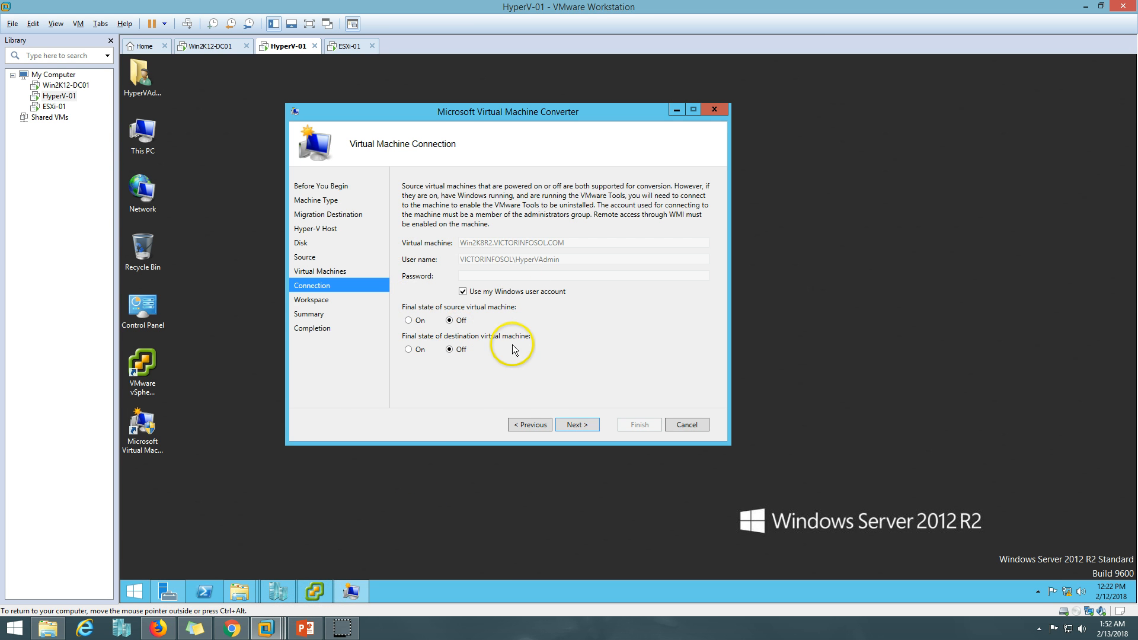
Accept the connection settings with both final states Off and set a new folder C:\Convert as the conversion workspace
left_click(586, 425)
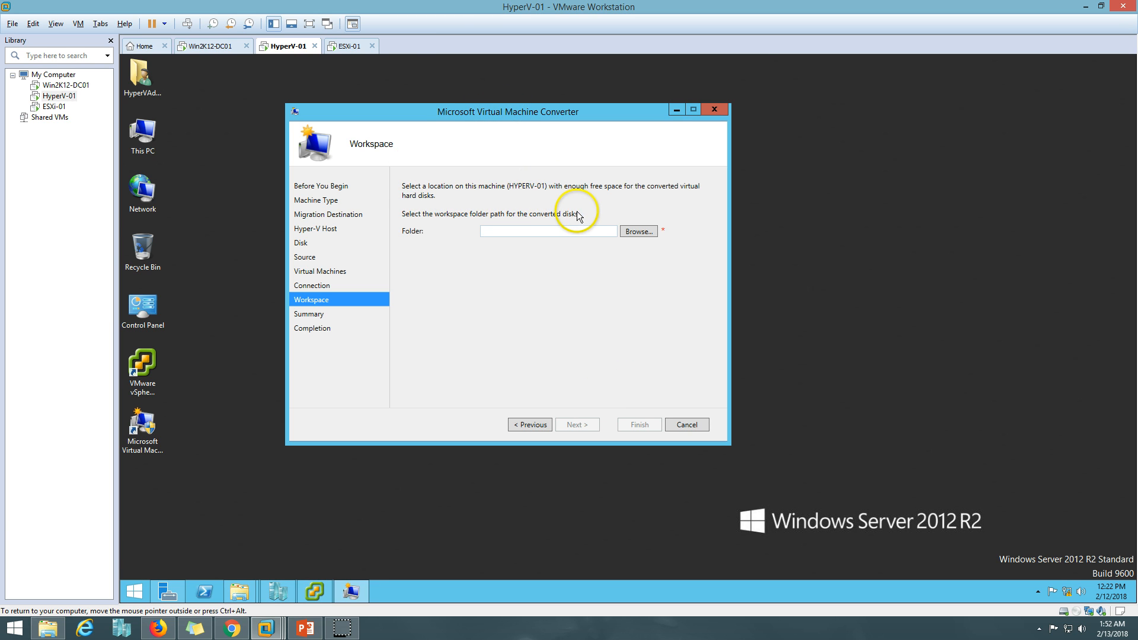
left_click(646, 235)
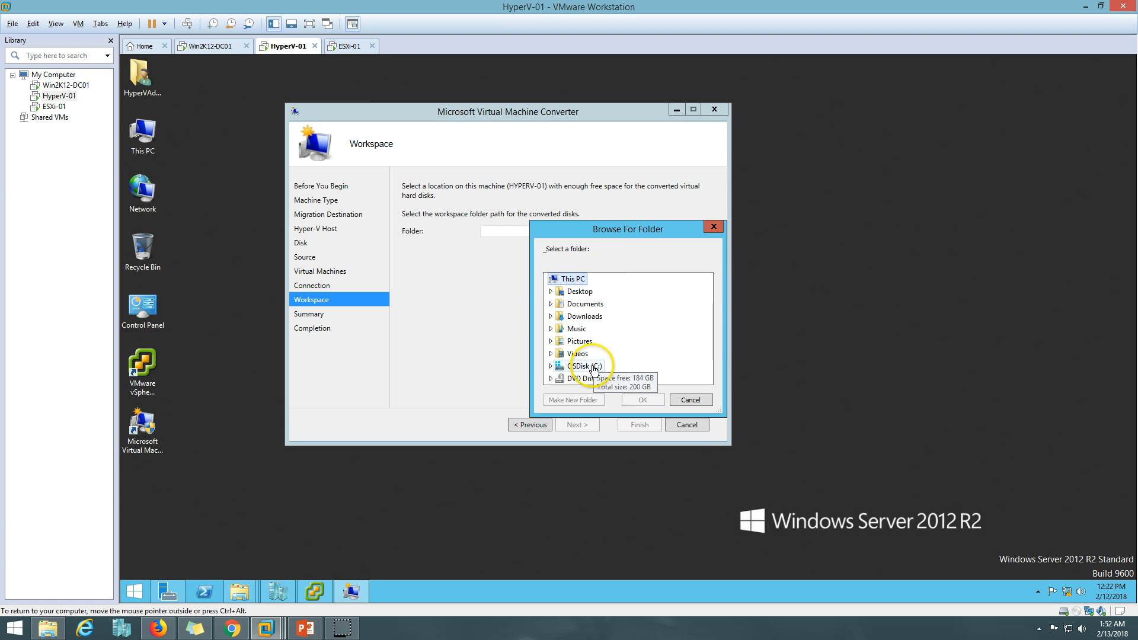
double_click(595, 367)
left_click(586, 401)
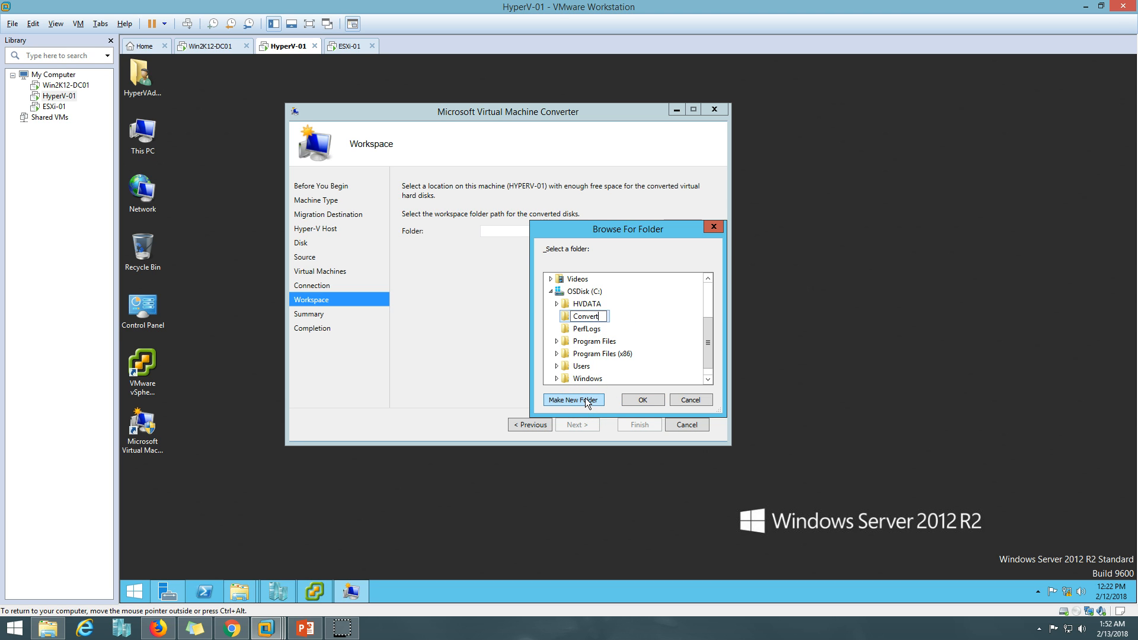
left_click(644, 401)
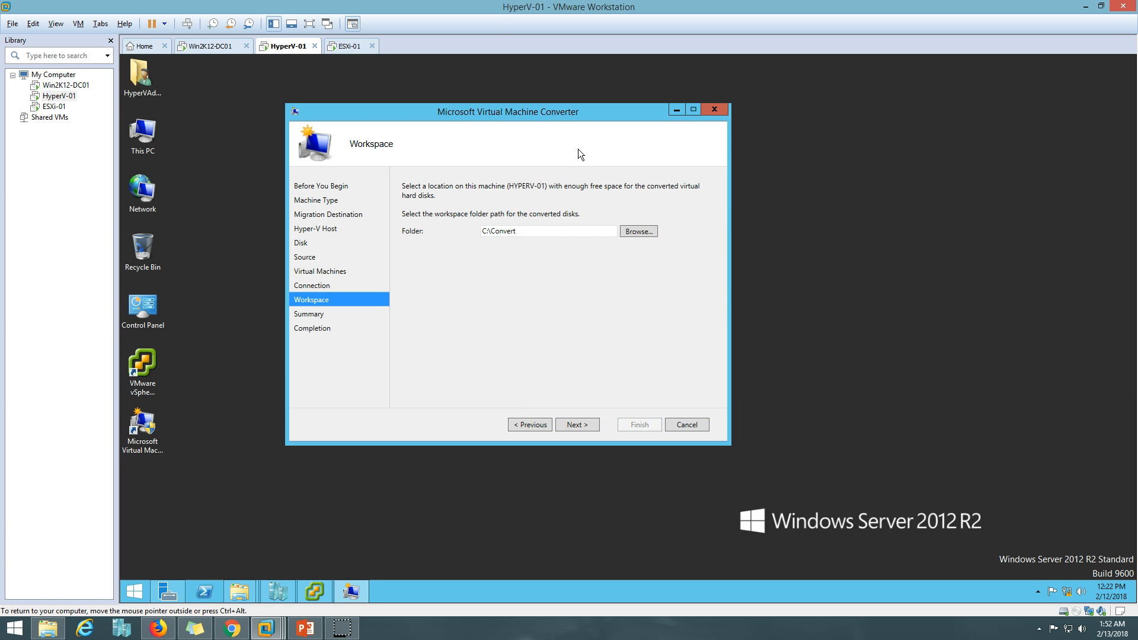
Review the conversion summary, start converting Win2K8R2 and reposition the converter window on the desktop
left_click(592, 427)
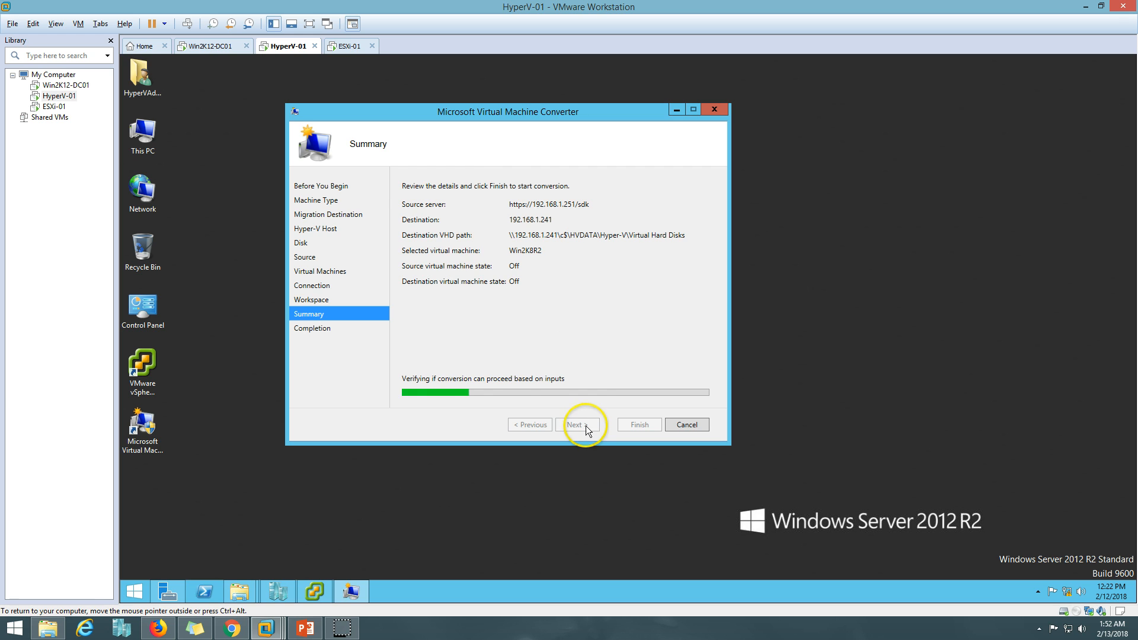
left_click_drag(521, 111, 548, 101)
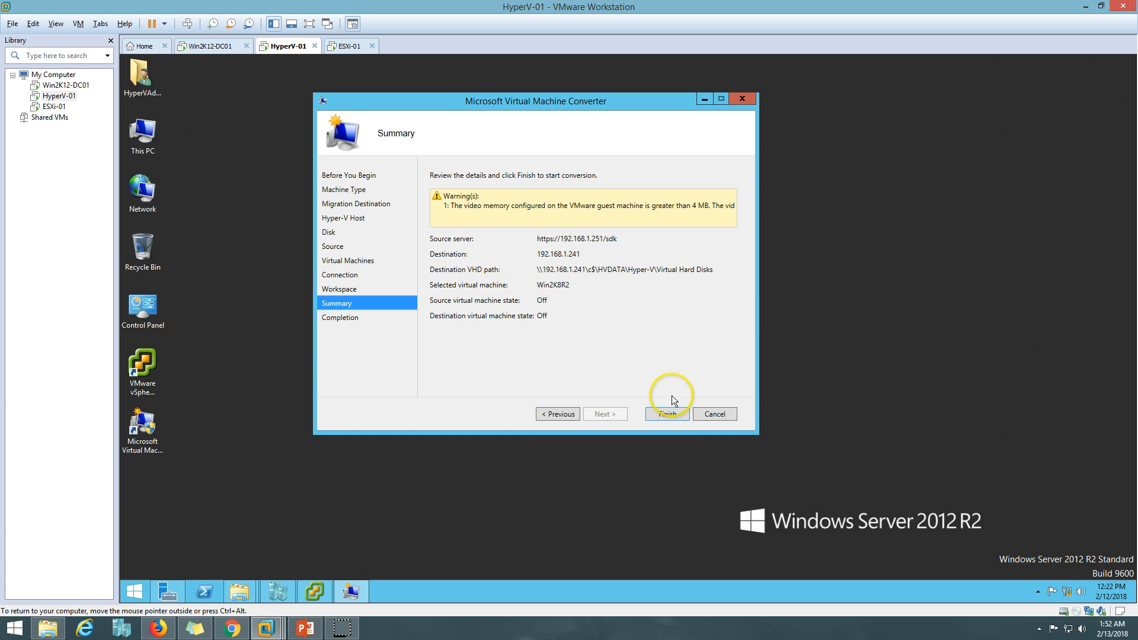
left_click(675, 417)
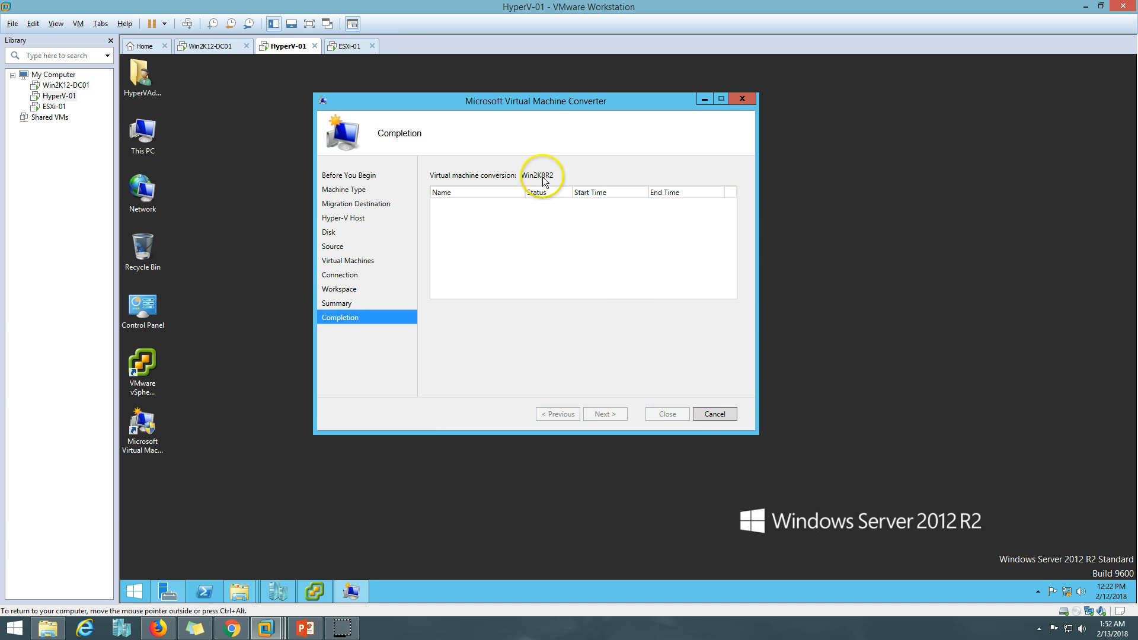
left_click_drag(539, 99, 406, 102)
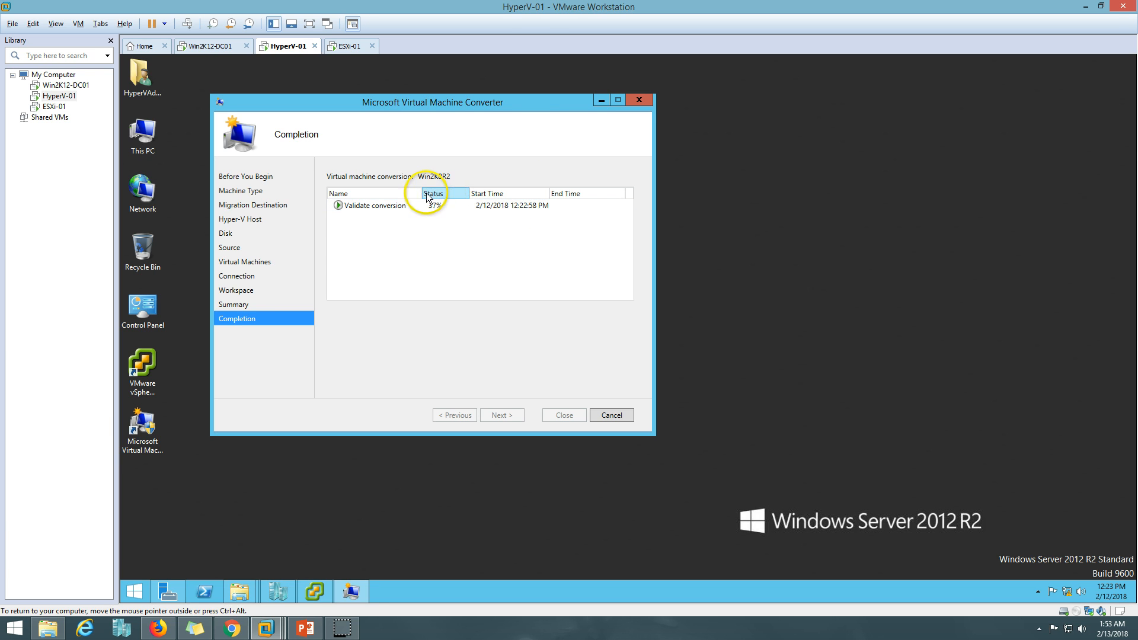
Fit the Name column of the conversion task list to its contents and glance at the ESXi-01 console
left_click_drag(422, 190, 406, 191)
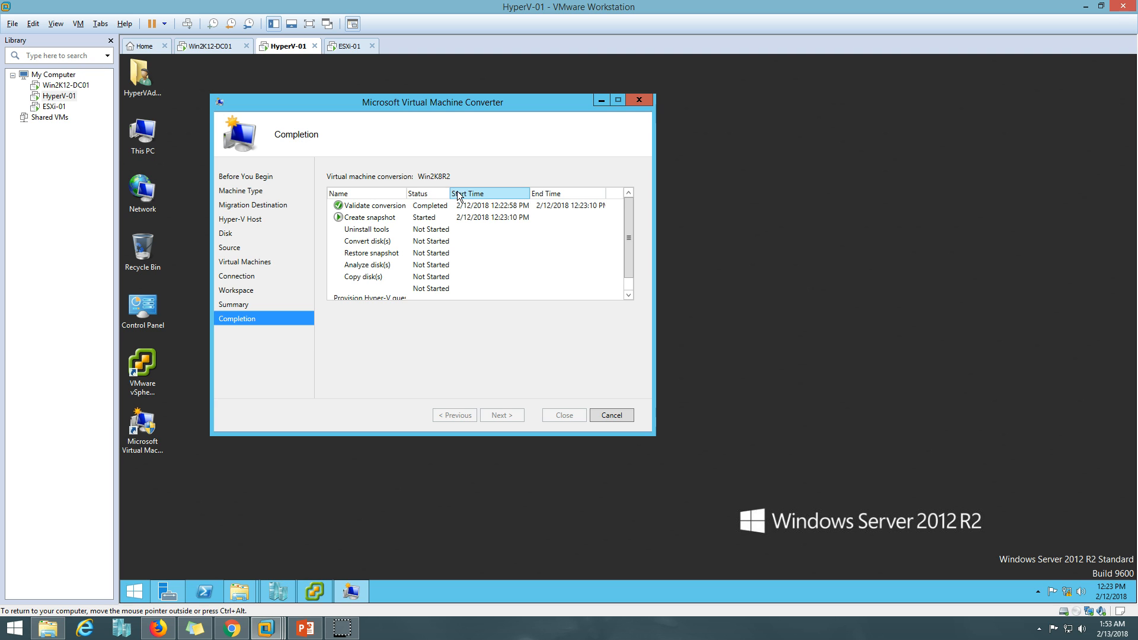
double_click(409, 192)
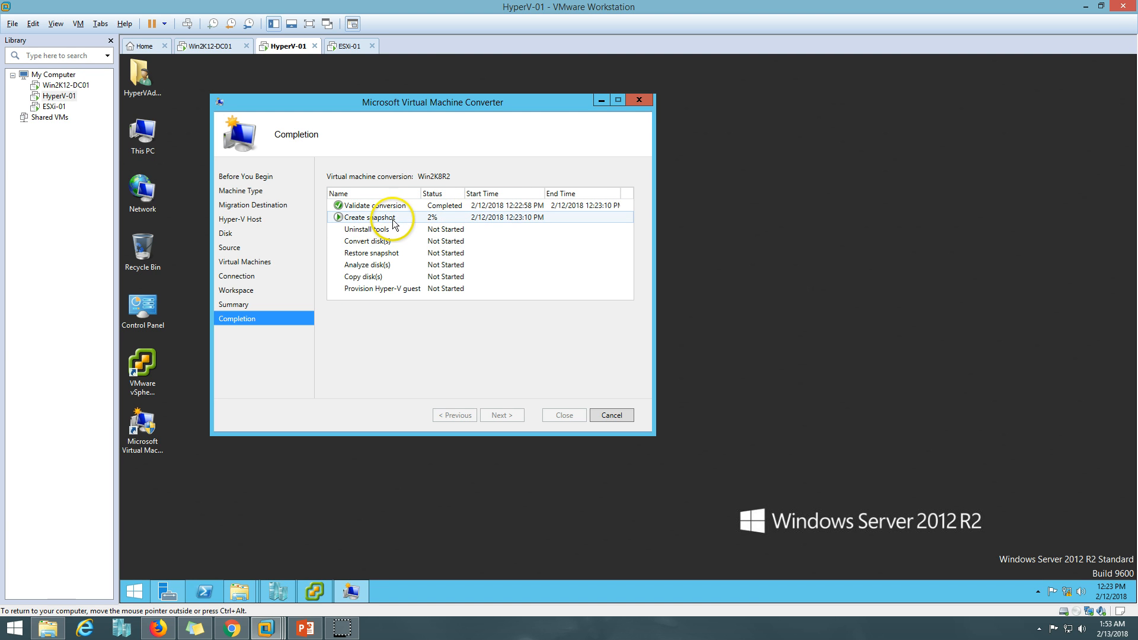
left_click(350, 46)
left_click(280, 48)
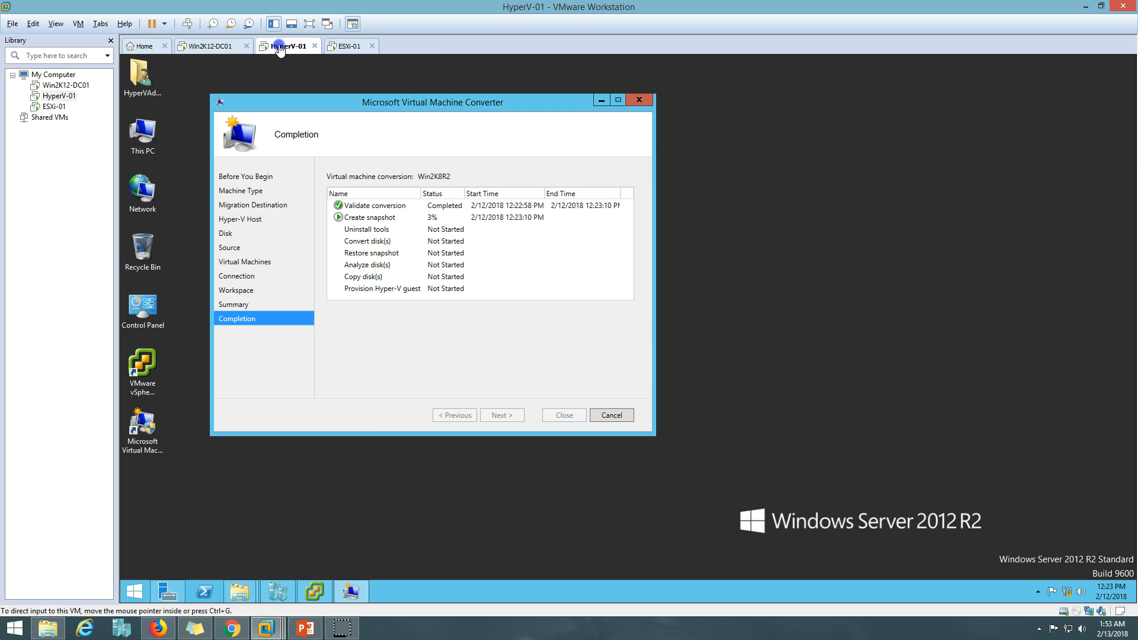
Check the Win2K8R2 snapshot task in vSphere Client, widening the recent tasks' Name column, and return to the converter
left_click(316, 591)
left_click(292, 537)
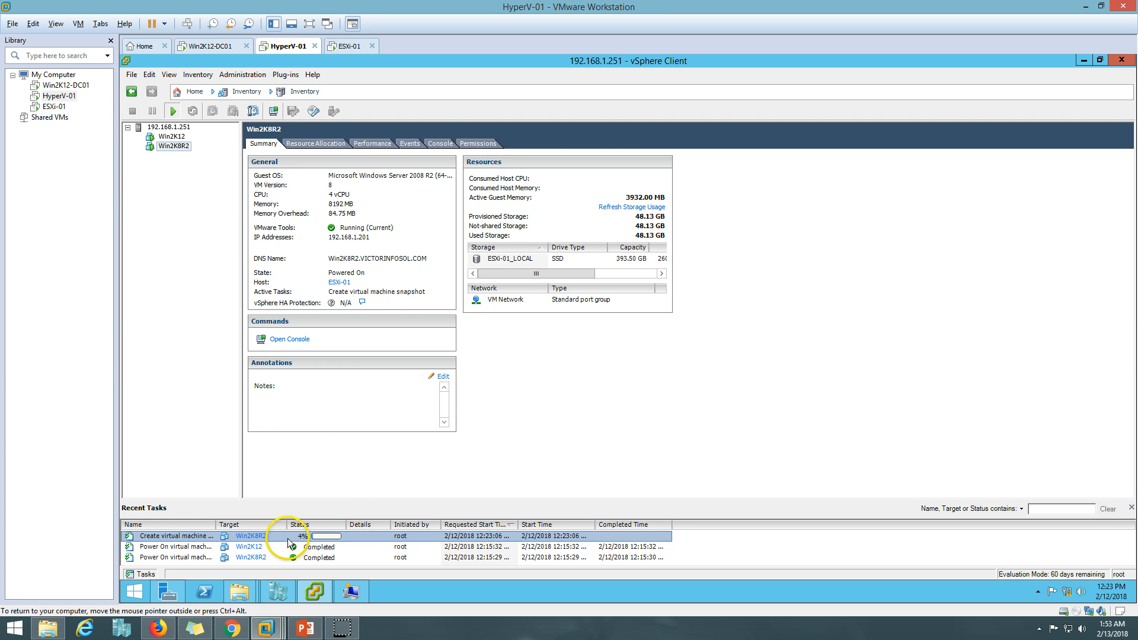
left_click_drag(218, 522, 266, 519)
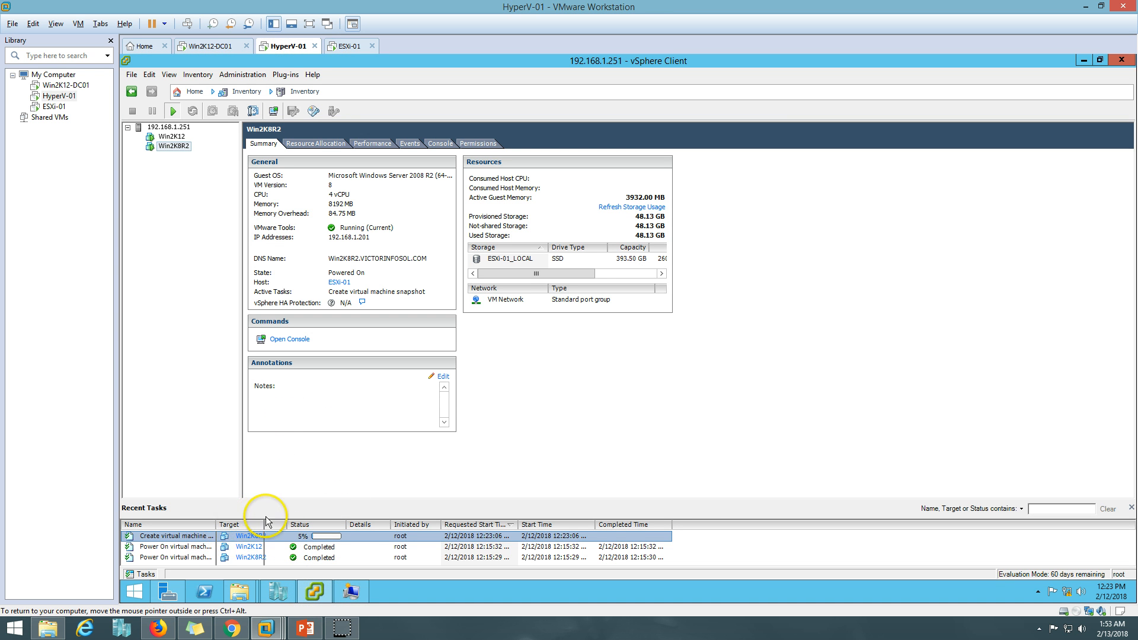
left_click(320, 589)
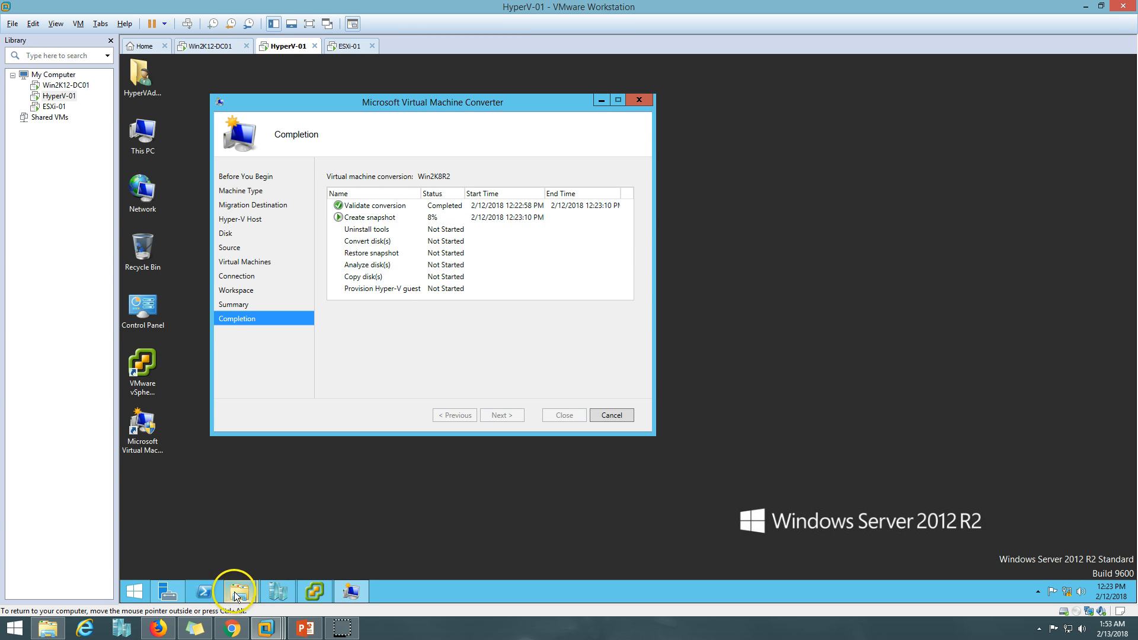
Browse to the conversion workspace folder C:\Convert\MVMC\0 in File Explorer and refresh its contents
mouse_move(235, 592)
left_click(300, 536)
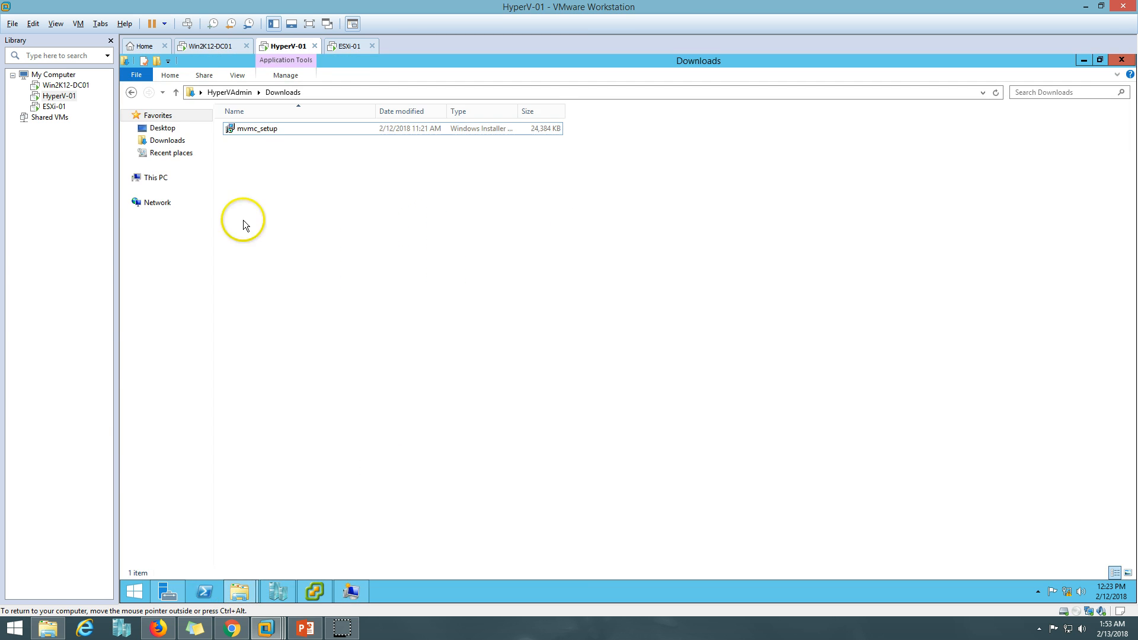
left_click(156, 177)
double_click(294, 201)
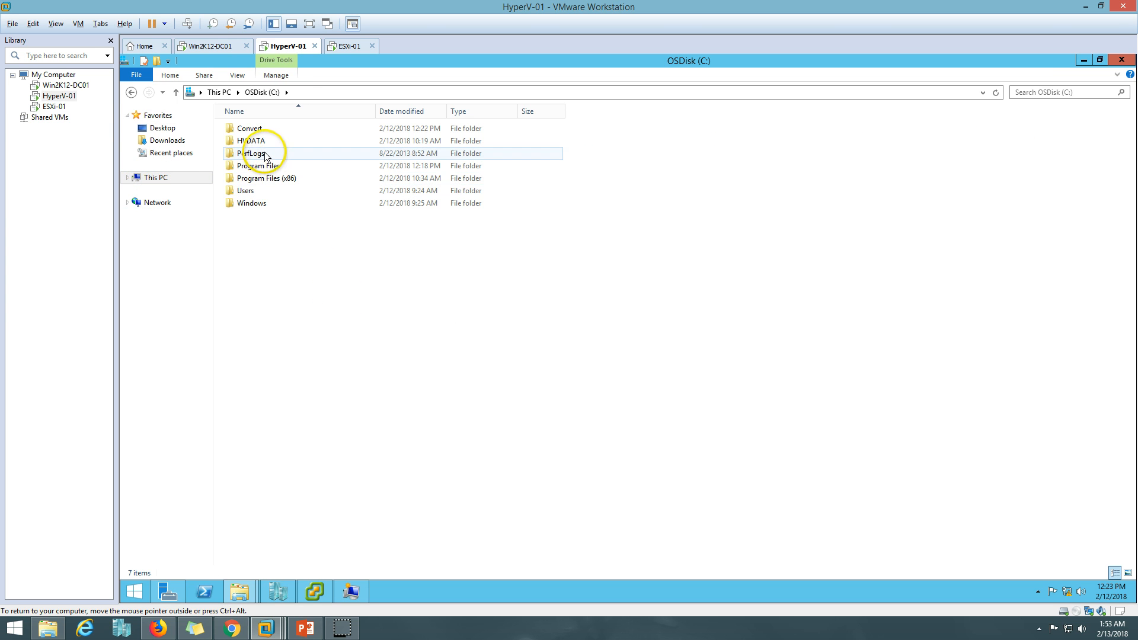
double_click(265, 130)
double_click(262, 125)
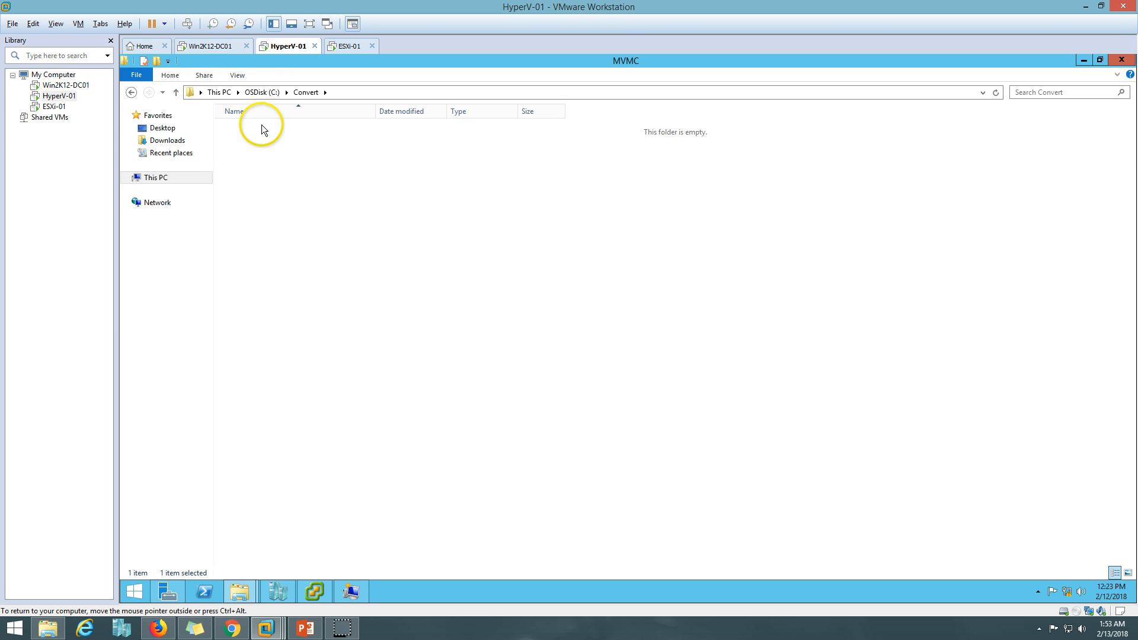
double_click(266, 131)
right_click(350, 232)
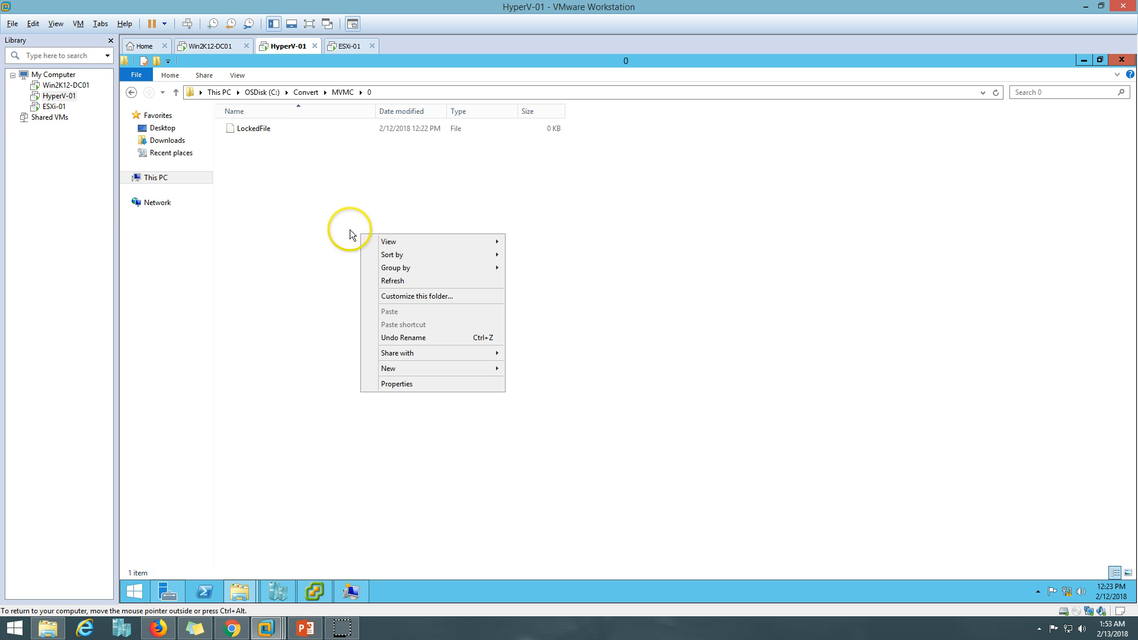
left_click(404, 282)
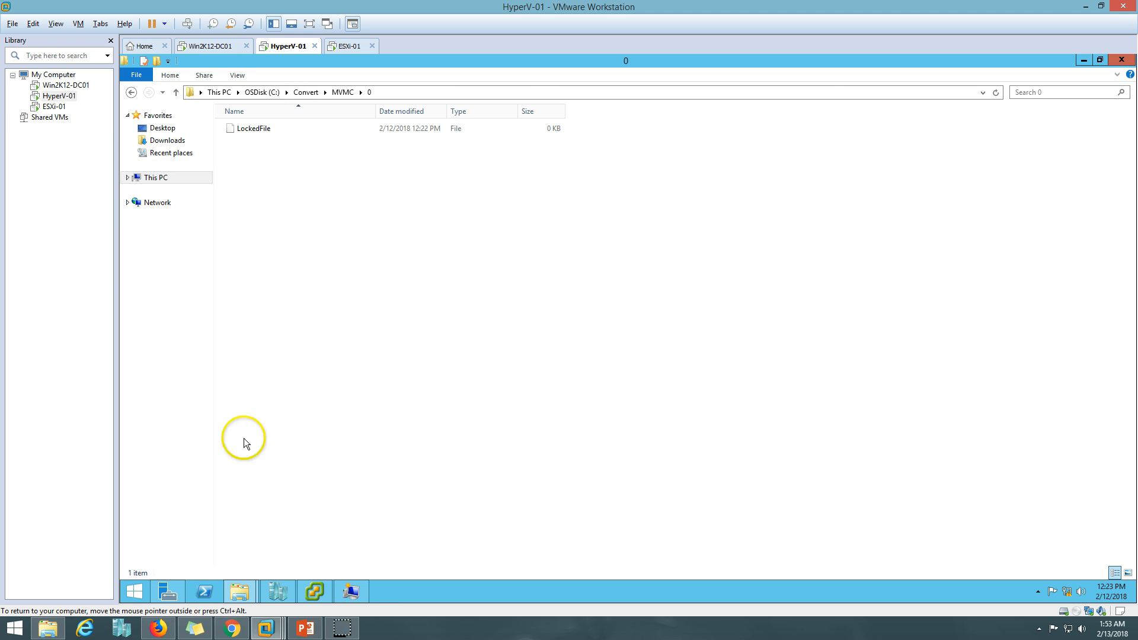
Open C:\HVDATA\Hyper-V\Virtual Hard Disks in a second File Explorer window, refresh it and move the window aside
left_click(236, 596)
left_click(213, 547)
double_click(351, 179)
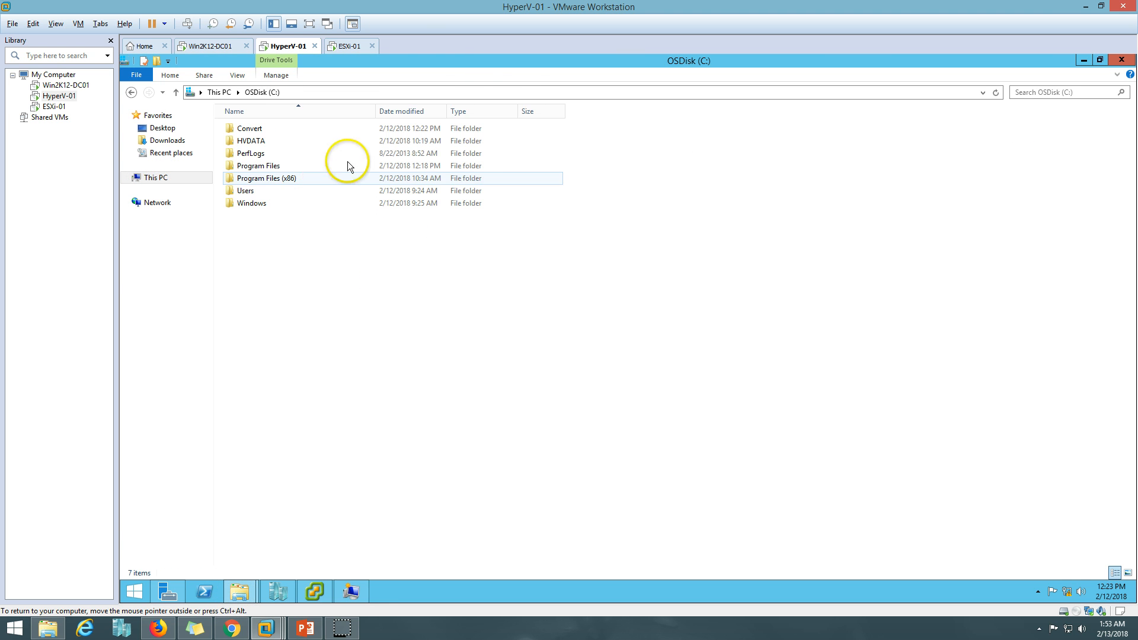
double_click(471, 63)
double_click(564, 223)
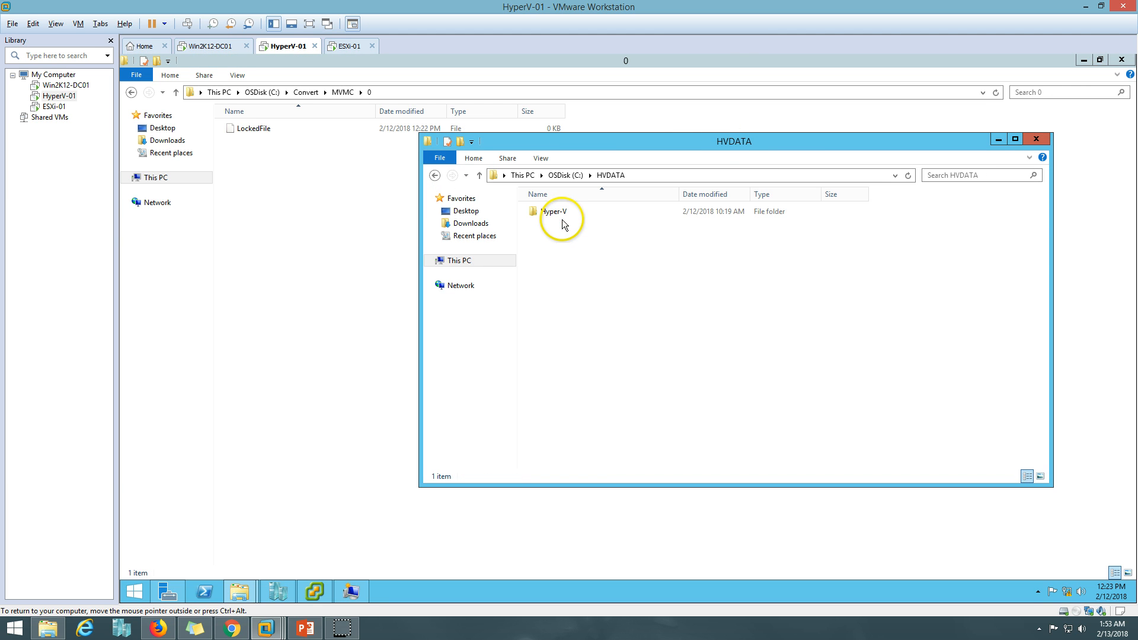
left_click(566, 212)
double_click(566, 213)
double_click(564, 214)
right_click(590, 336)
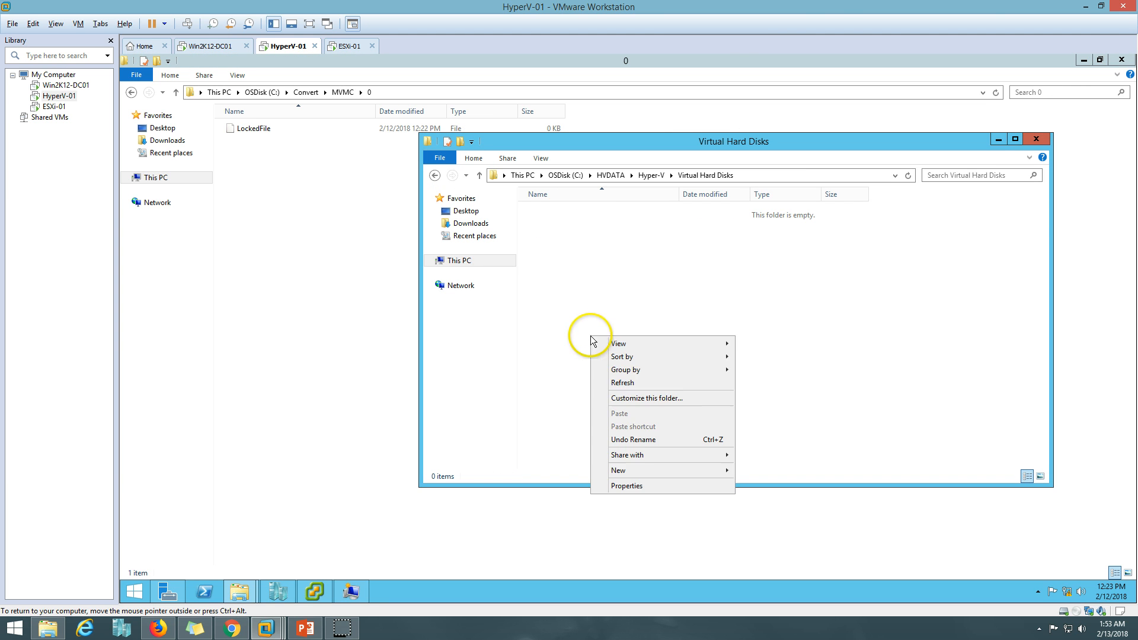
left_click(633, 384)
key("alt+F4")
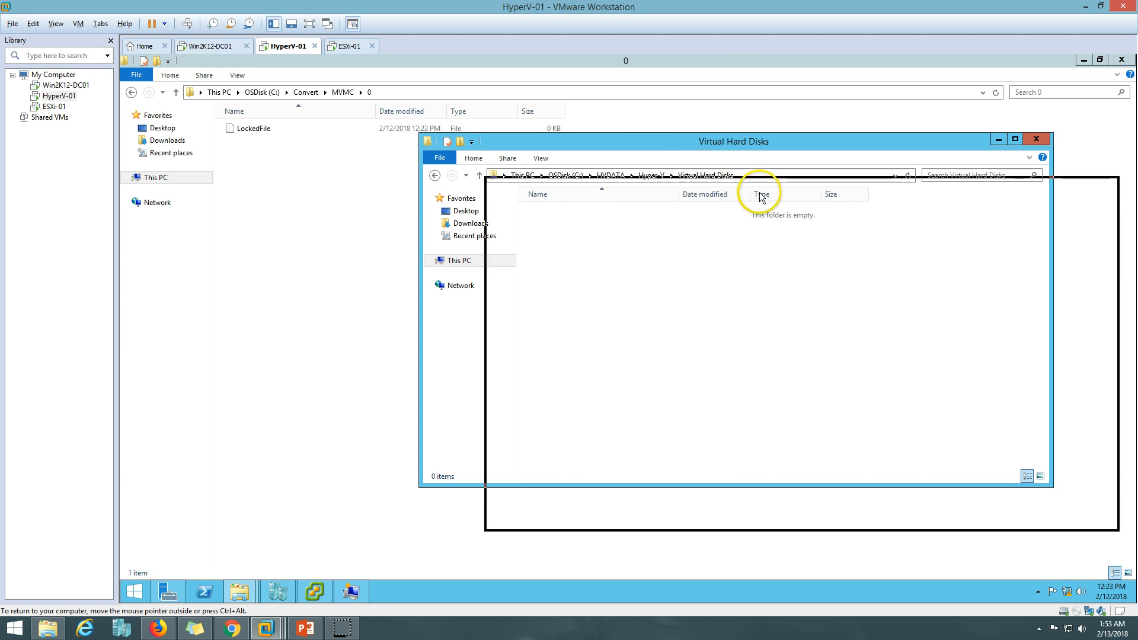
Refresh the workspace folder, restore its window to a smaller size beside the other folder and bring the converter forward
right_click(386, 262)
left_click(418, 281)
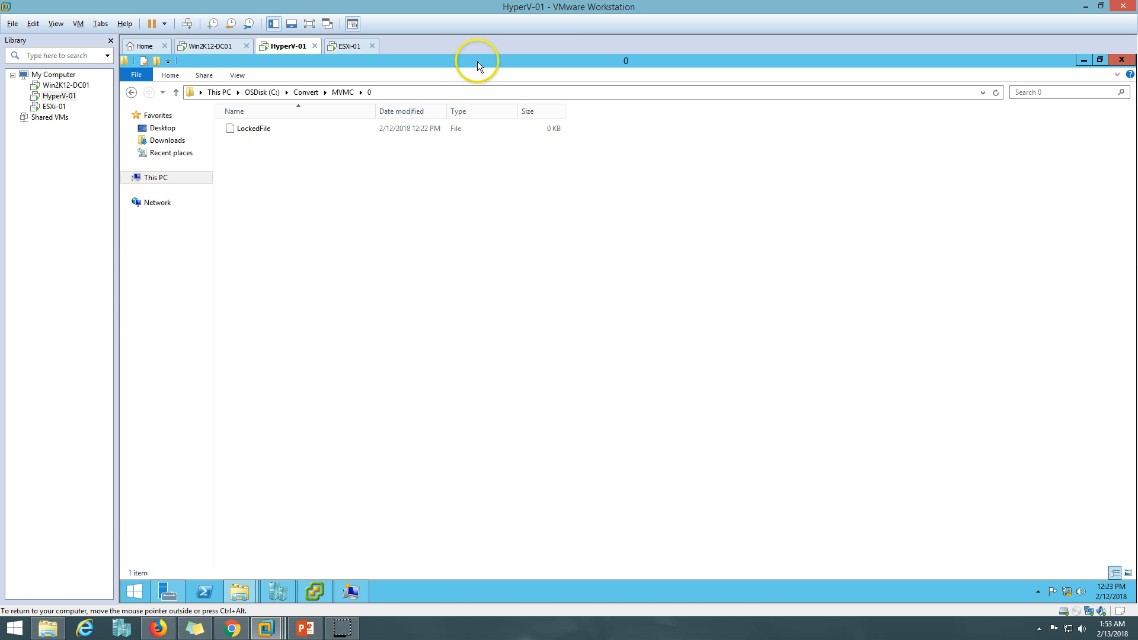
double_click(478, 61)
left_click_drag(527, 161, 463, 198)
left_click(433, 130)
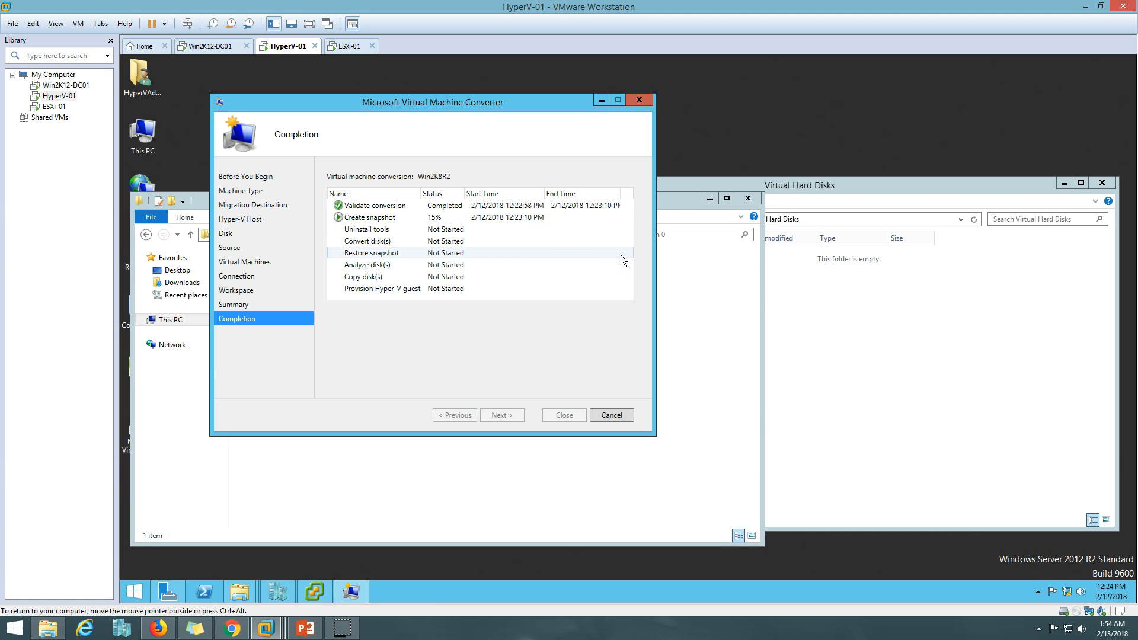
Look at both folder windows, refresh the workspace folder again and move the converter window slightly up
left_click(382, 482)
left_click(935, 444)
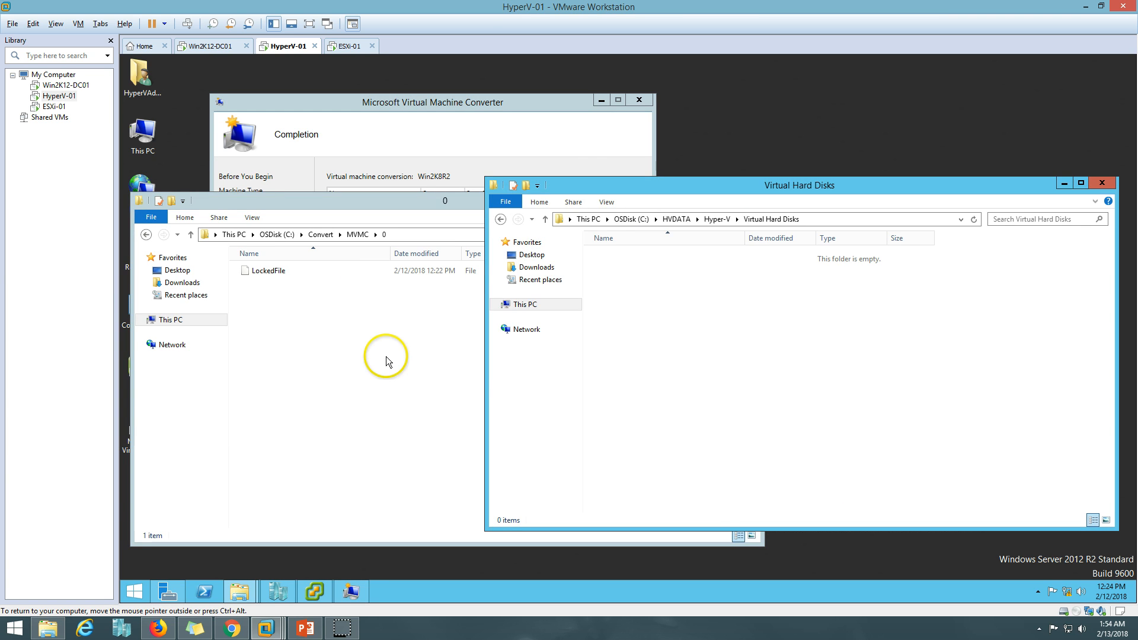
right_click(357, 335)
left_click(398, 384)
left_click_drag(497, 105, 492, 79)
Open Task Manager on the Ethernet performance graph for Hyper-V Virtual Ethernet Adapter #2 and arrange it beside the converter and folder windows
right_click(697, 595)
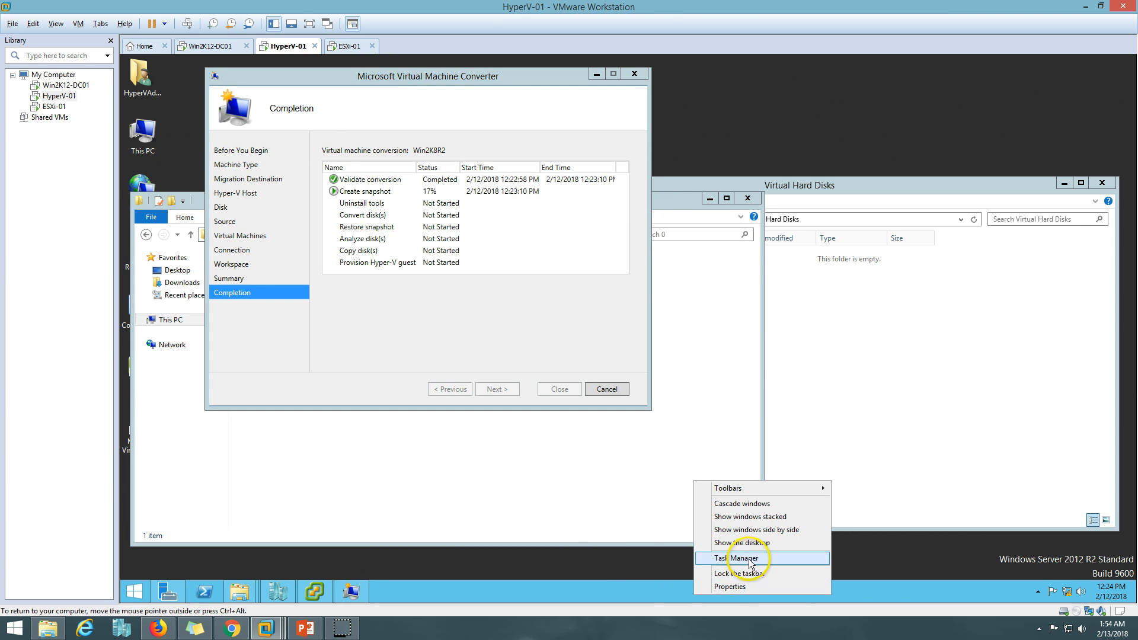
left_click(735, 558)
left_click_drag(318, 80, 868, 68)
left_click(830, 96)
left_click(809, 183)
left_click_drag(678, 202, 663, 231)
left_click(675, 191)
left_click(618, 168)
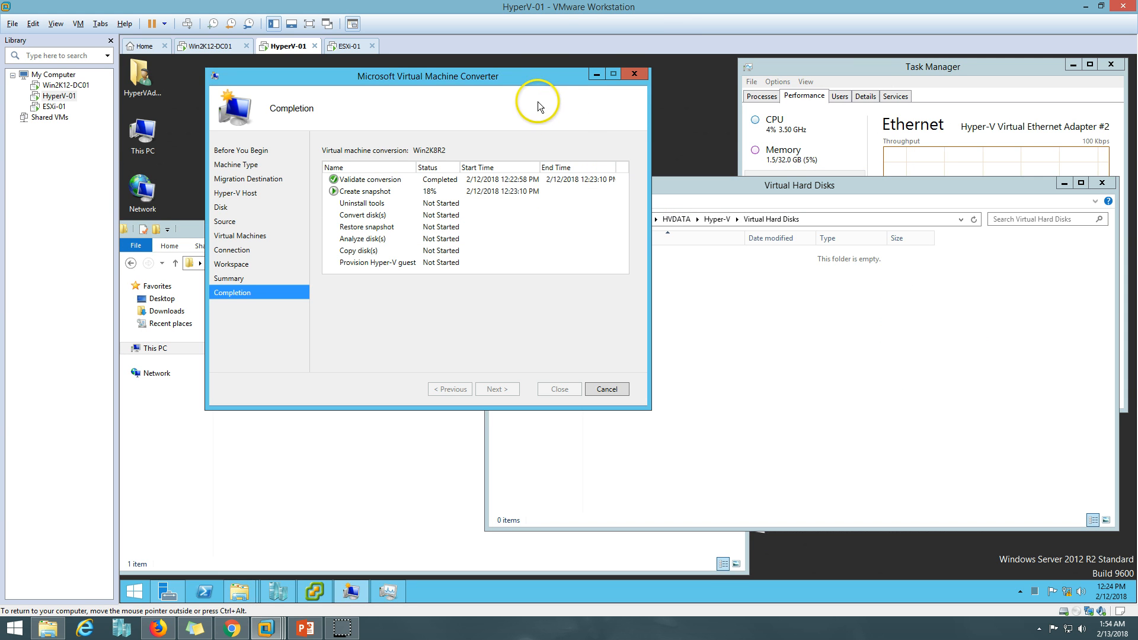
left_click(897, 72)
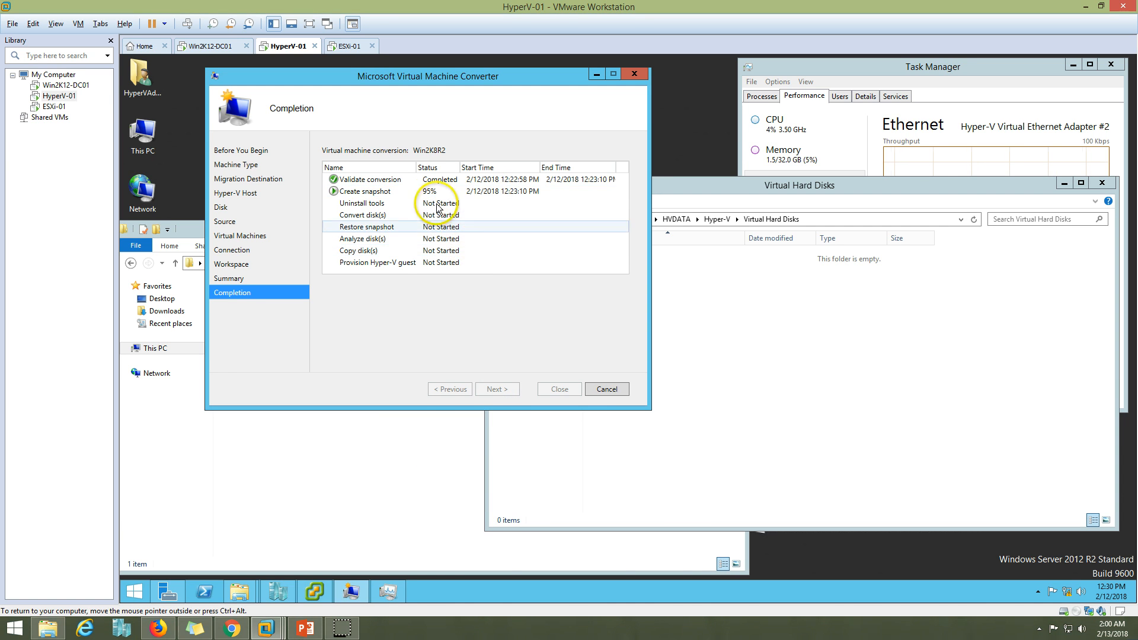
Recheck the snapshot task in vSphere Client, return to the converter and fit the End Time column to its contents
left_click(314, 590)
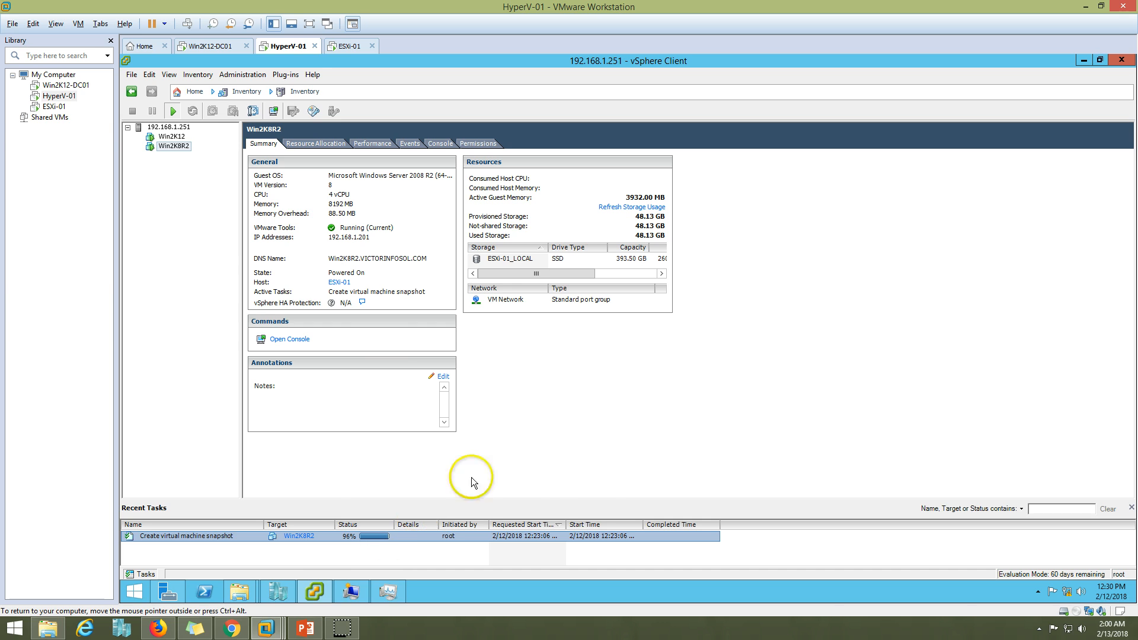
left_click(318, 589)
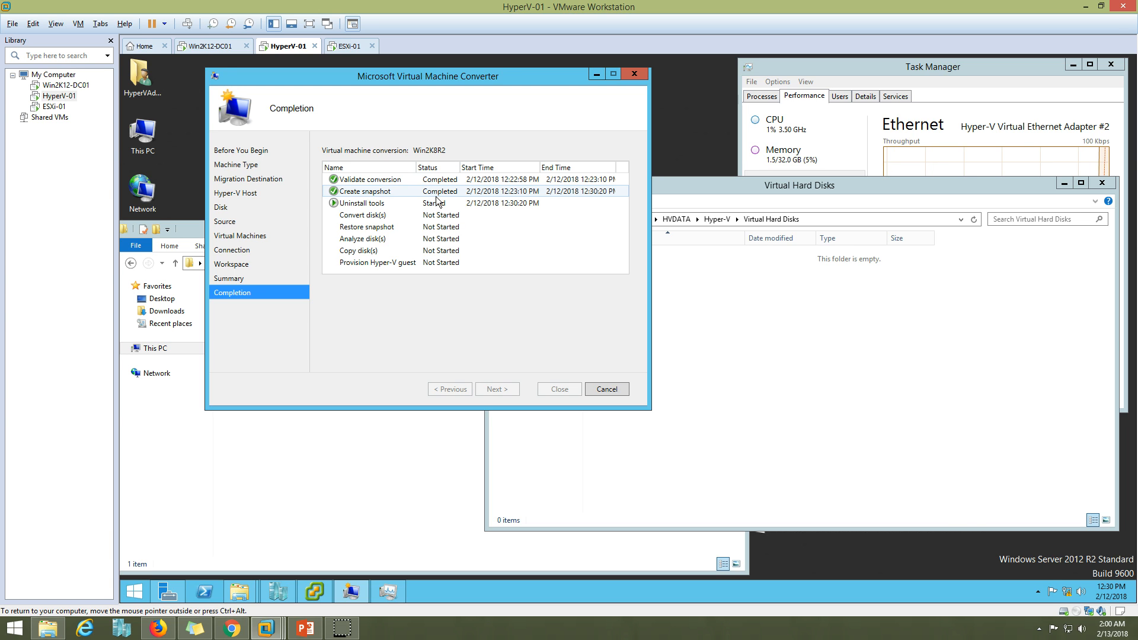
double_click(615, 168)
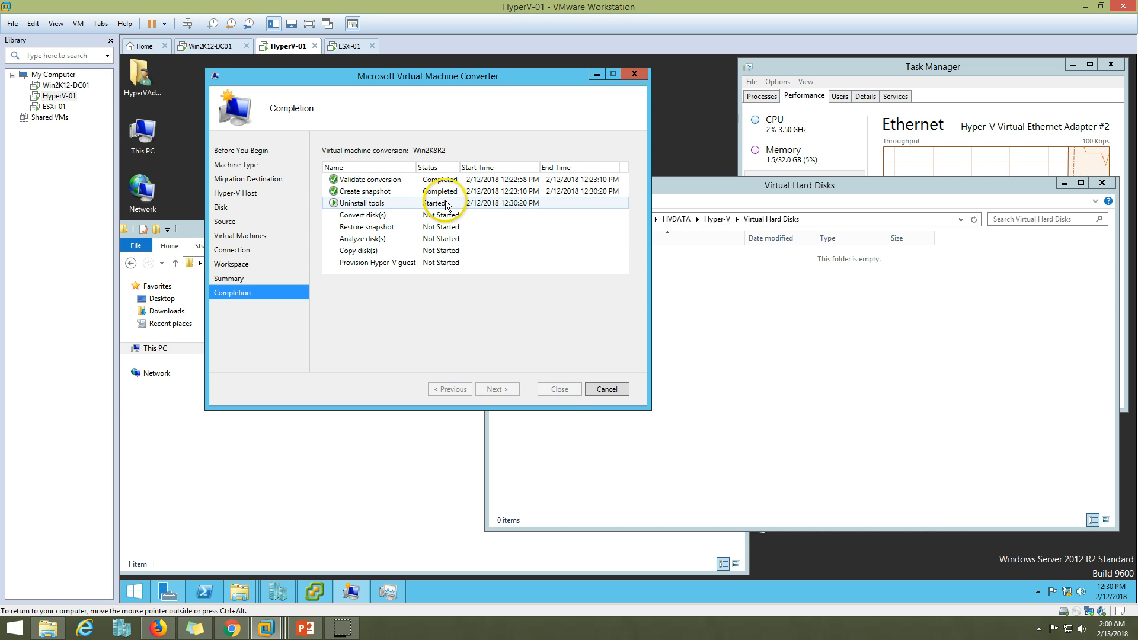
Refresh the C:\Convert\MVMC\0 folder to look for converted disk files, moving the converter window clear of it
left_click(358, 447)
right_click(358, 447)
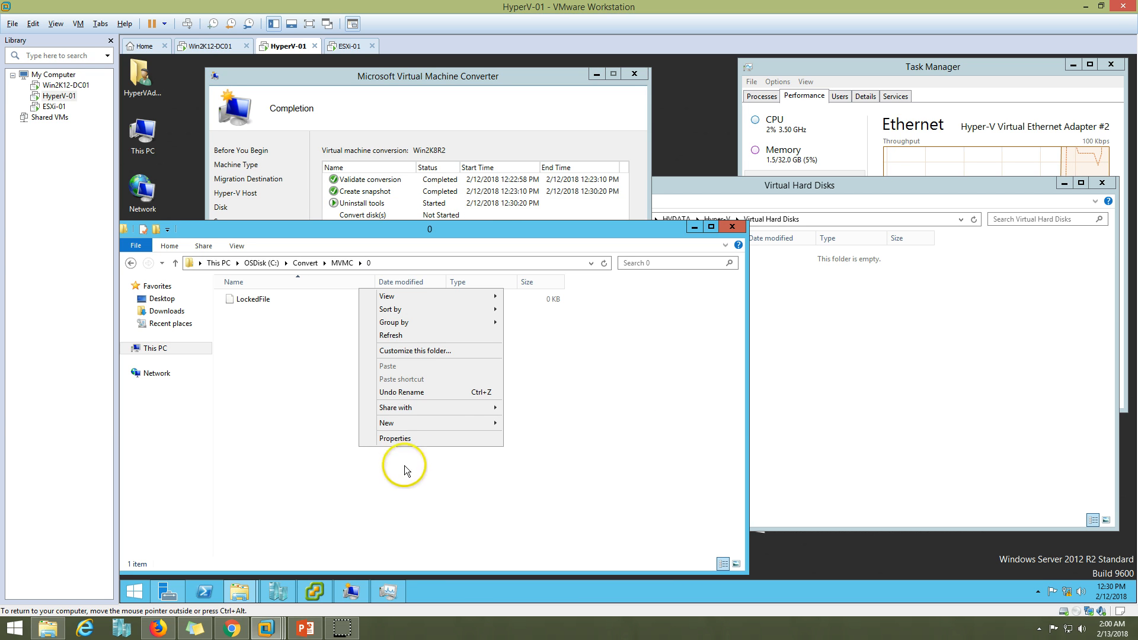
left_click(415, 337)
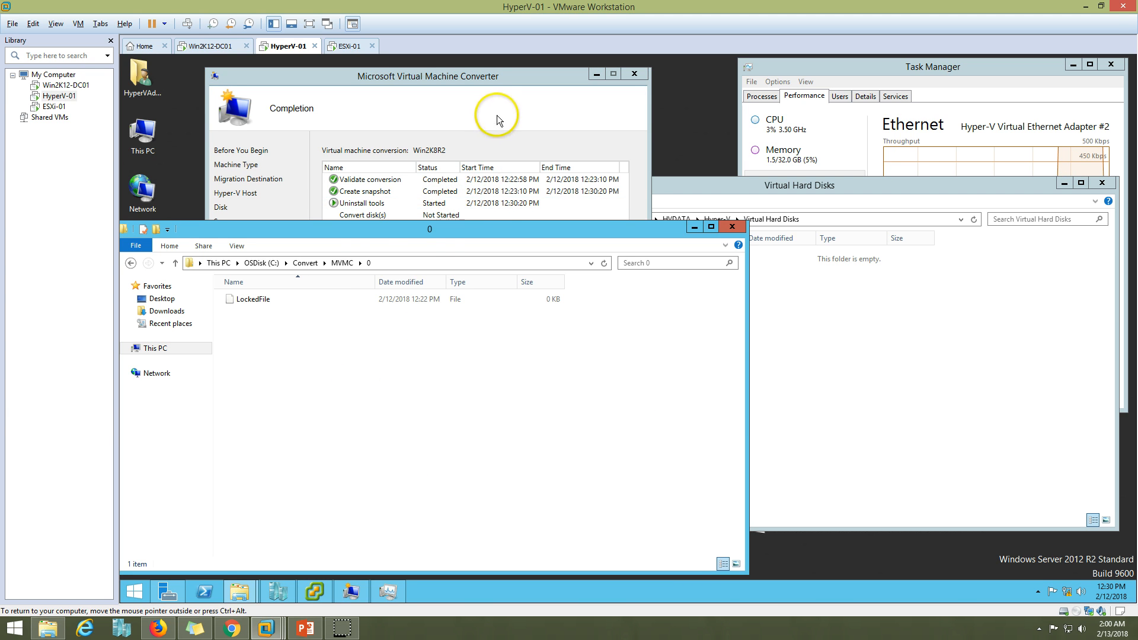
left_click(497, 109)
left_click_drag(476, 75, 574, 66)
left_click(311, 432)
right_click(292, 364)
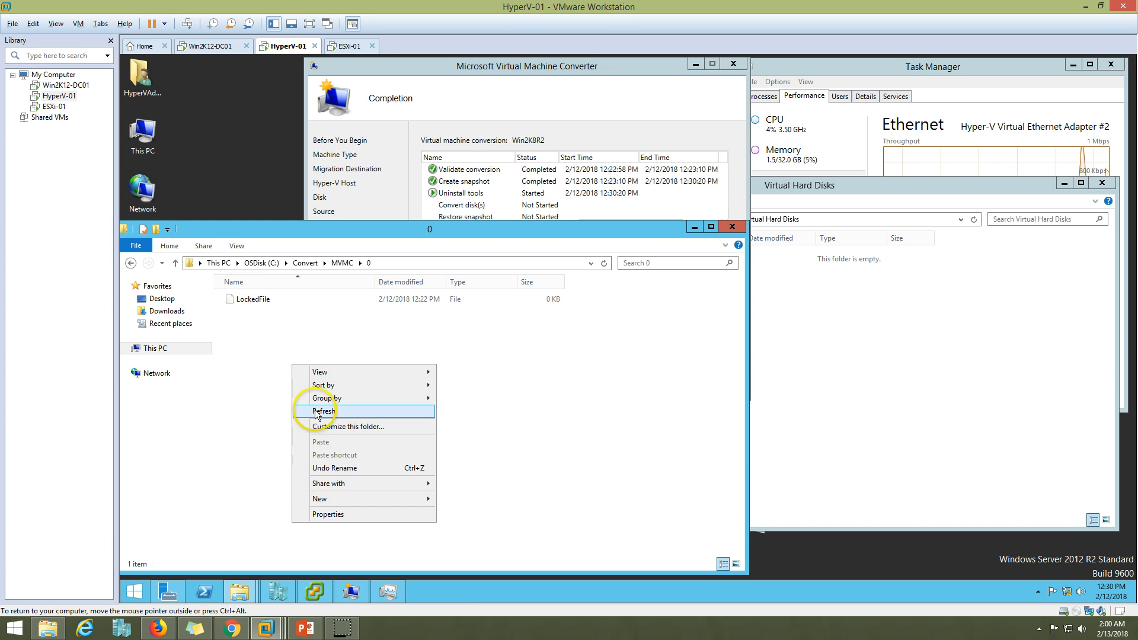
left_click(304, 410)
Check the Convert disk(s) status in the converter and refresh the workspace folder repeatedly to track the disk-1 file size
left_click(554, 70)
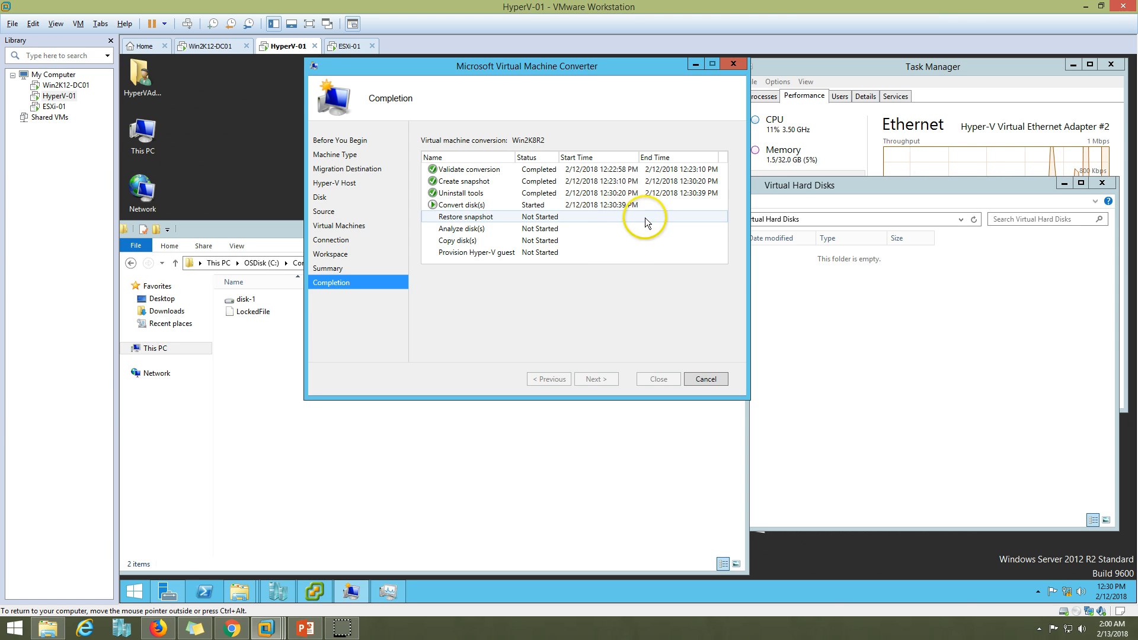
right_click(273, 369)
left_click(320, 417)
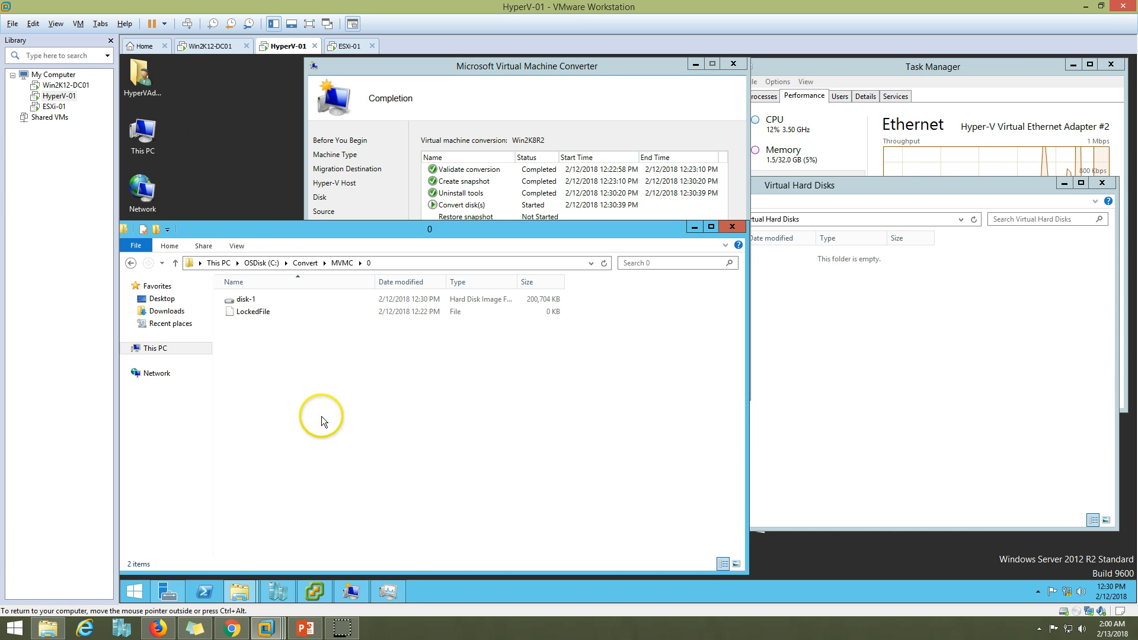
left_click(254, 304)
right_click(303, 379)
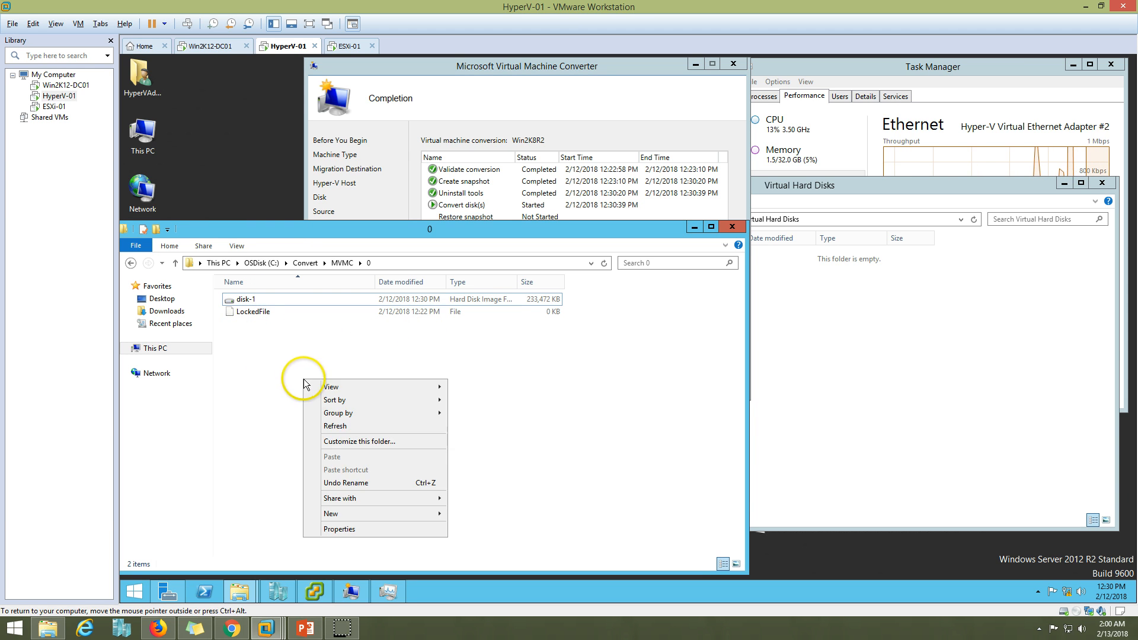
left_click(343, 426)
right_click(309, 392)
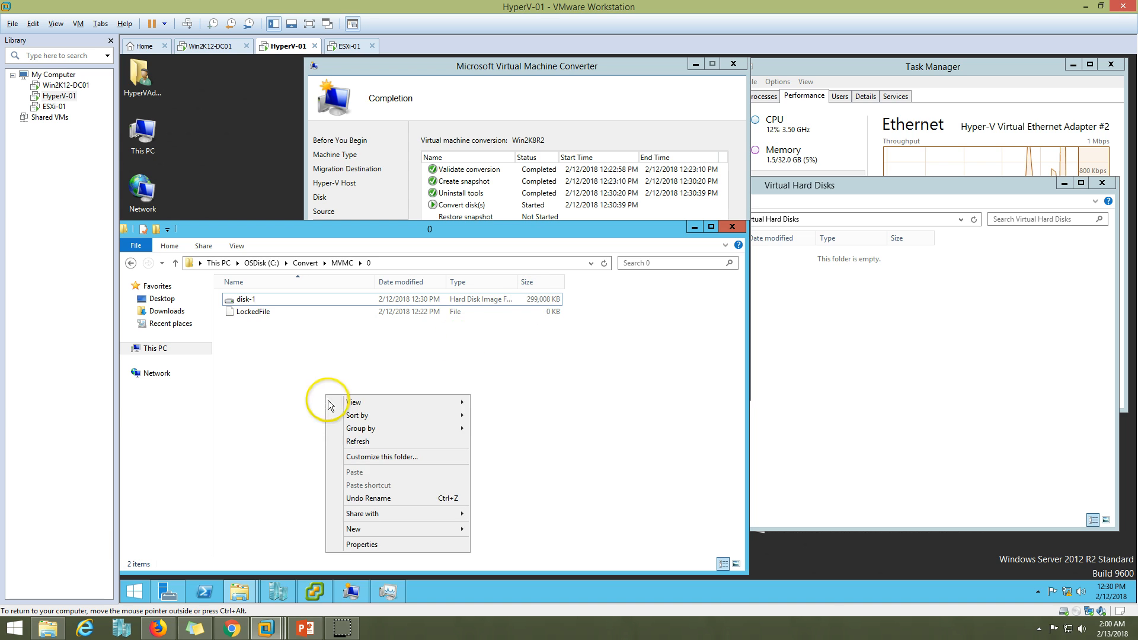
left_click(349, 439)
Select disk-1 to check its size, refresh the folder once more and examine the disk conversion progress in the converter
left_click(267, 300)
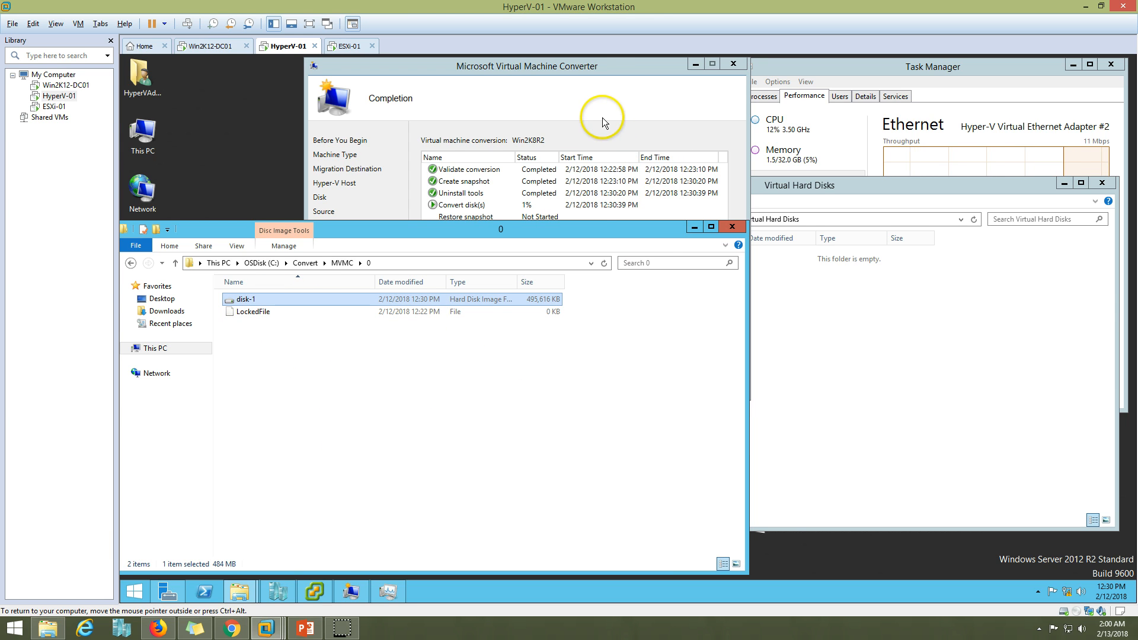
left_click(414, 363)
right_click(414, 360)
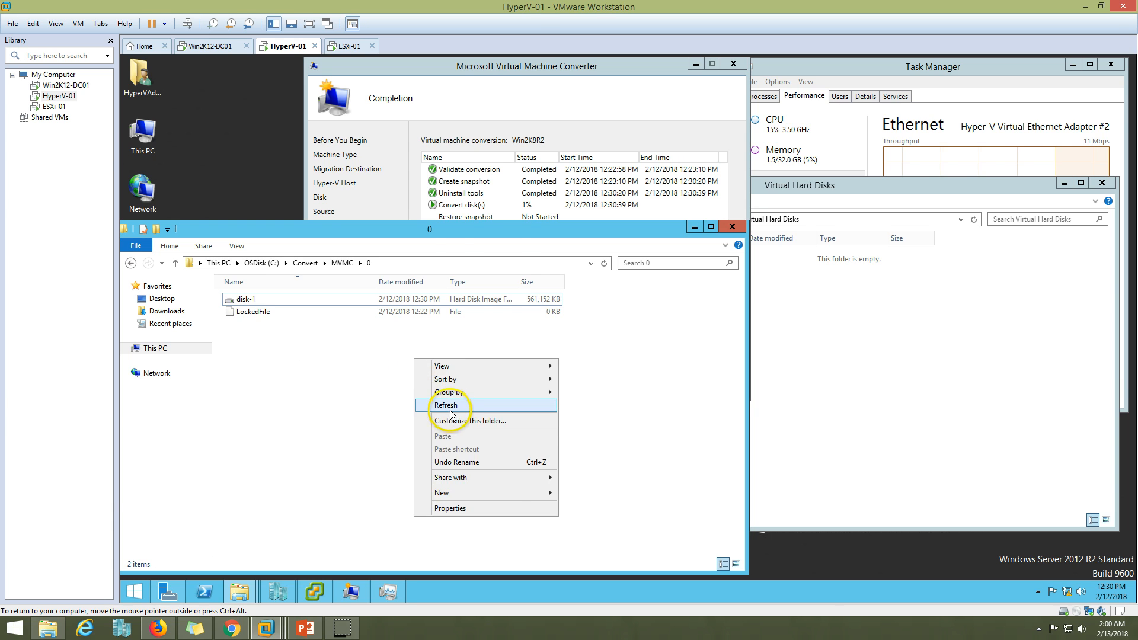
left_click(450, 406)
left_click(569, 83)
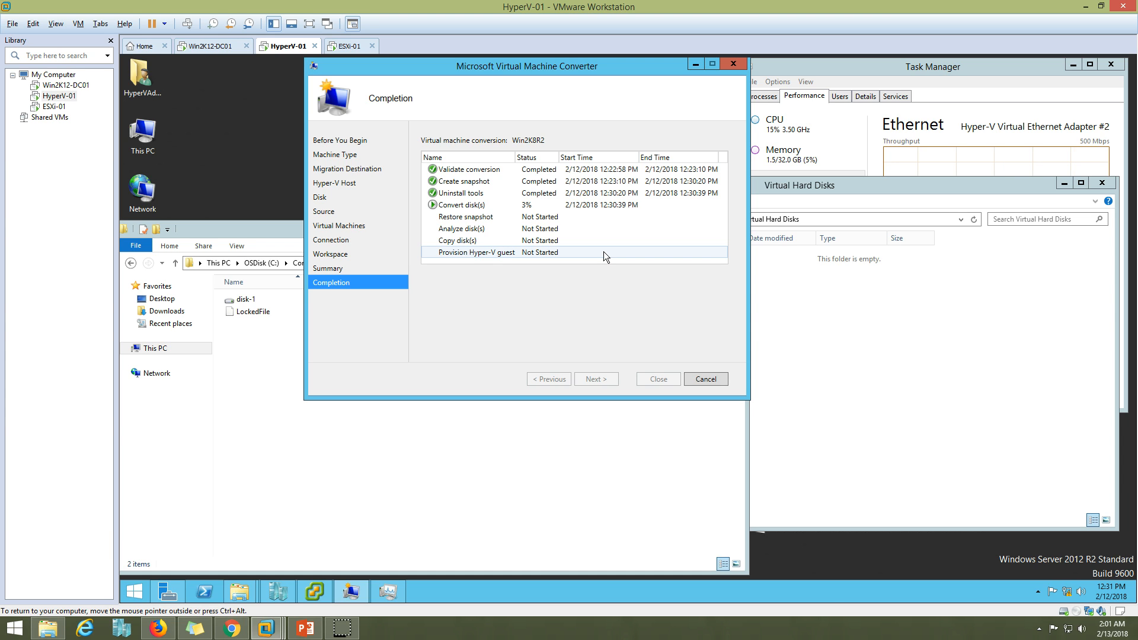
left_click(569, 205)
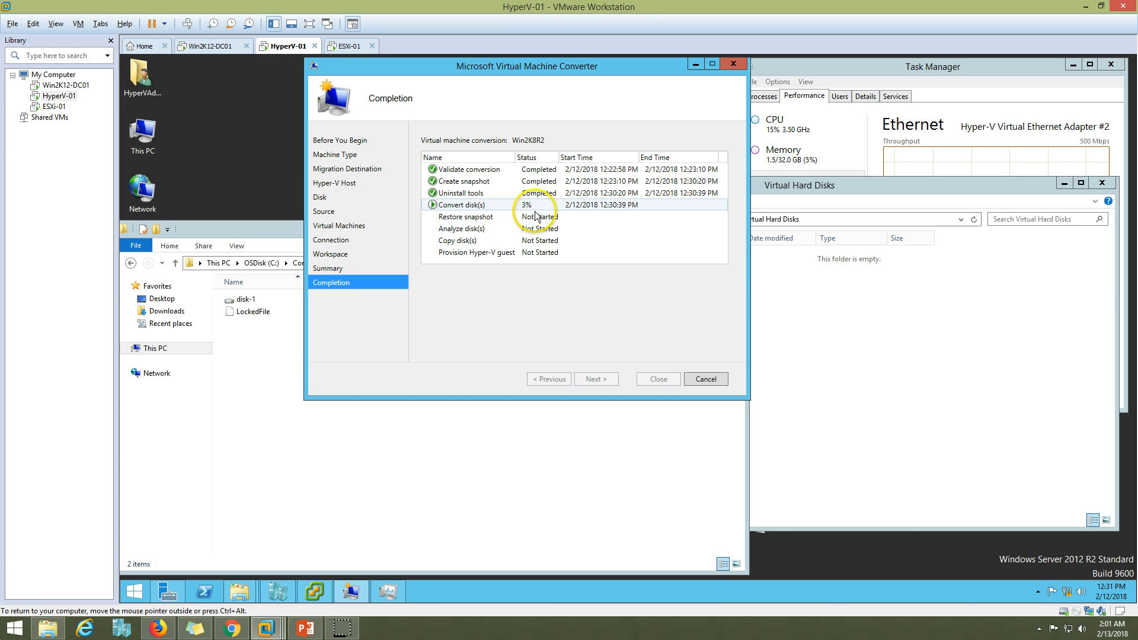
Check the Copy disk(s) status in the converter, refresh the Virtual Hard Disks folder and examine disk-1 inside its Win2K8R2 subfolder
left_click(485, 240)
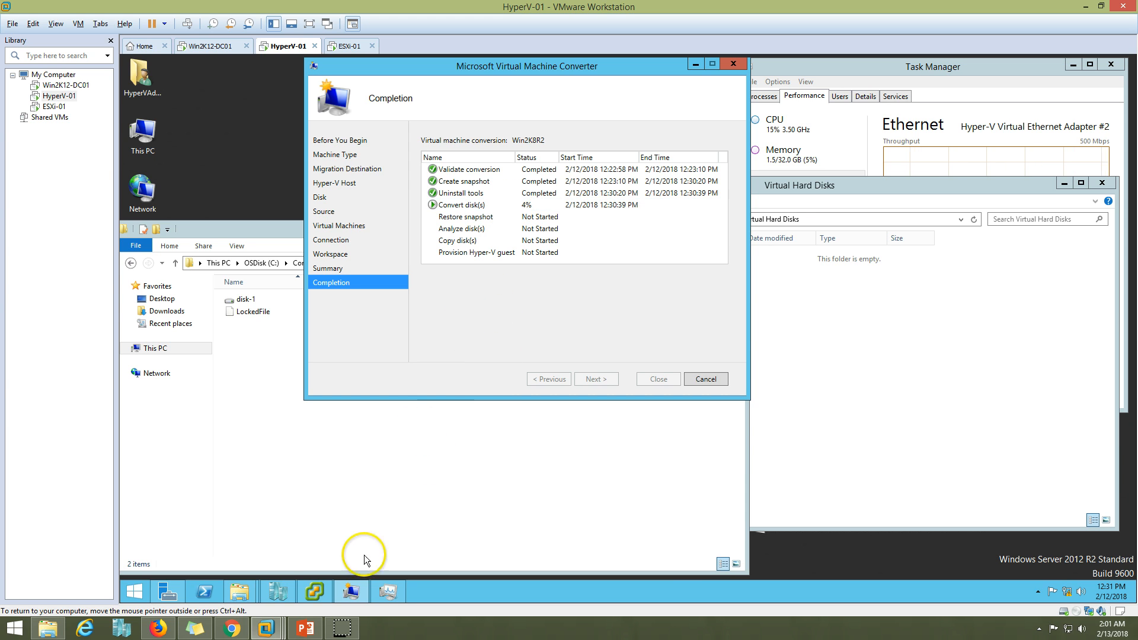
left_click(346, 629)
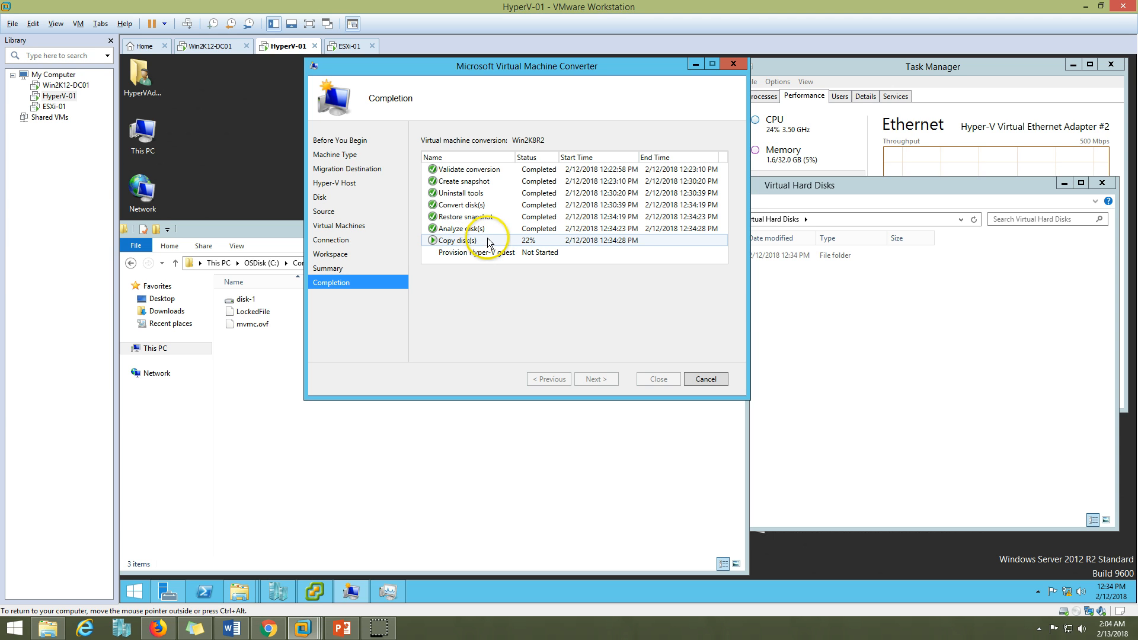
left_click(864, 338)
right_click(833, 326)
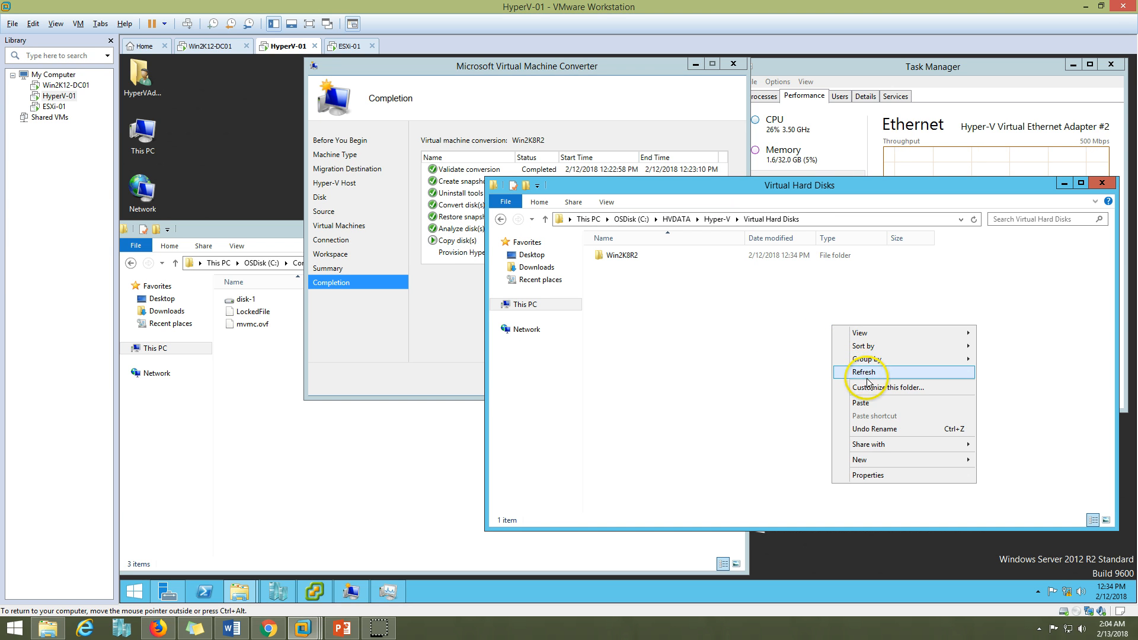
left_click(867, 377)
double_click(622, 255)
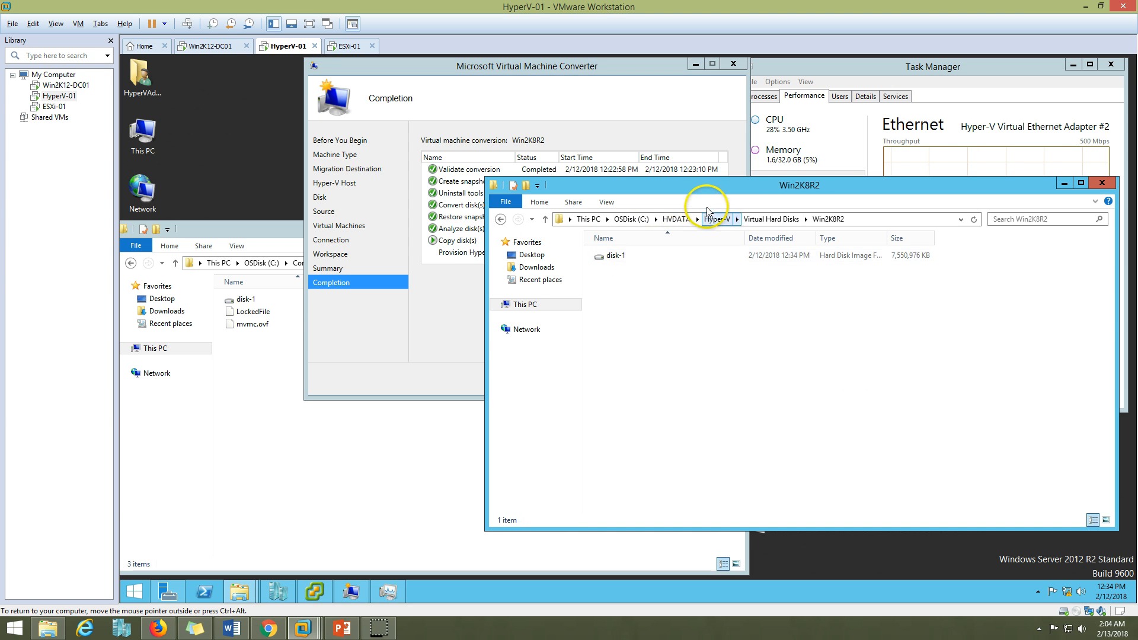
left_click(649, 257)
Refresh the C:\Convert\MVMC\0 folder to compare its disk-1 file with the destination copy, and recheck the converter's disk copy progress
left_click(375, 511)
right_click(337, 409)
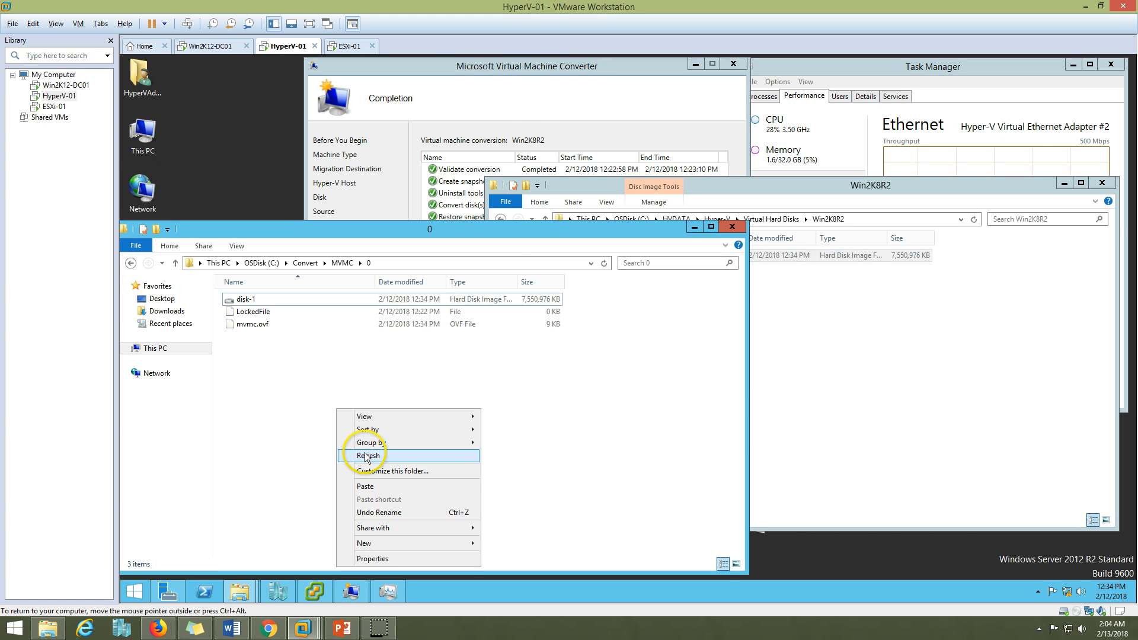
left_click(365, 453)
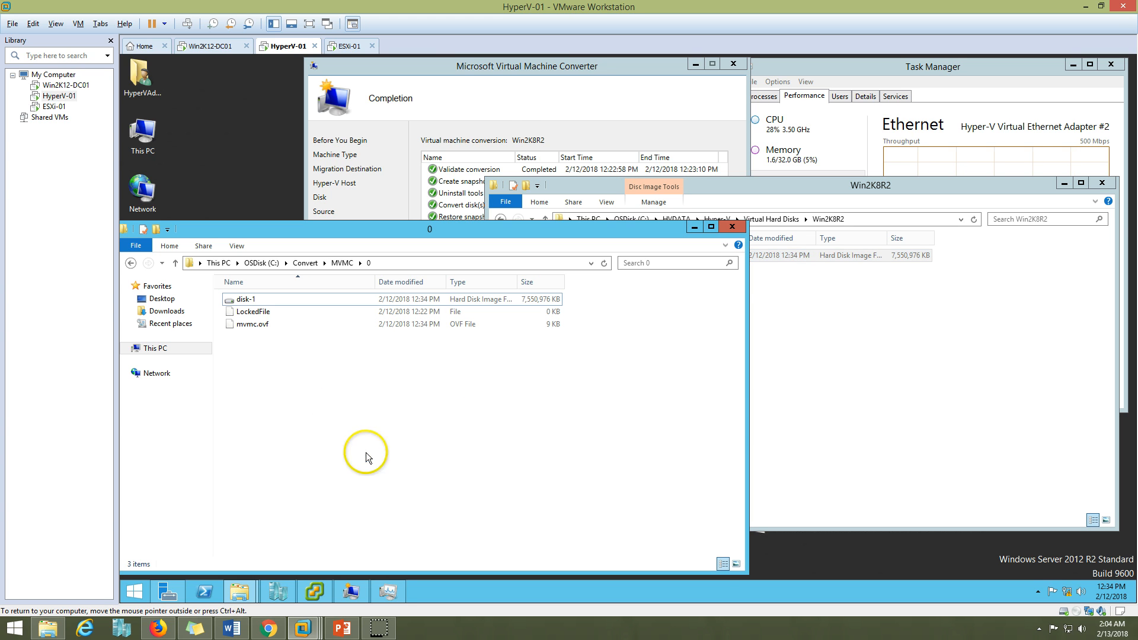
left_click(795, 310)
left_click(603, 109)
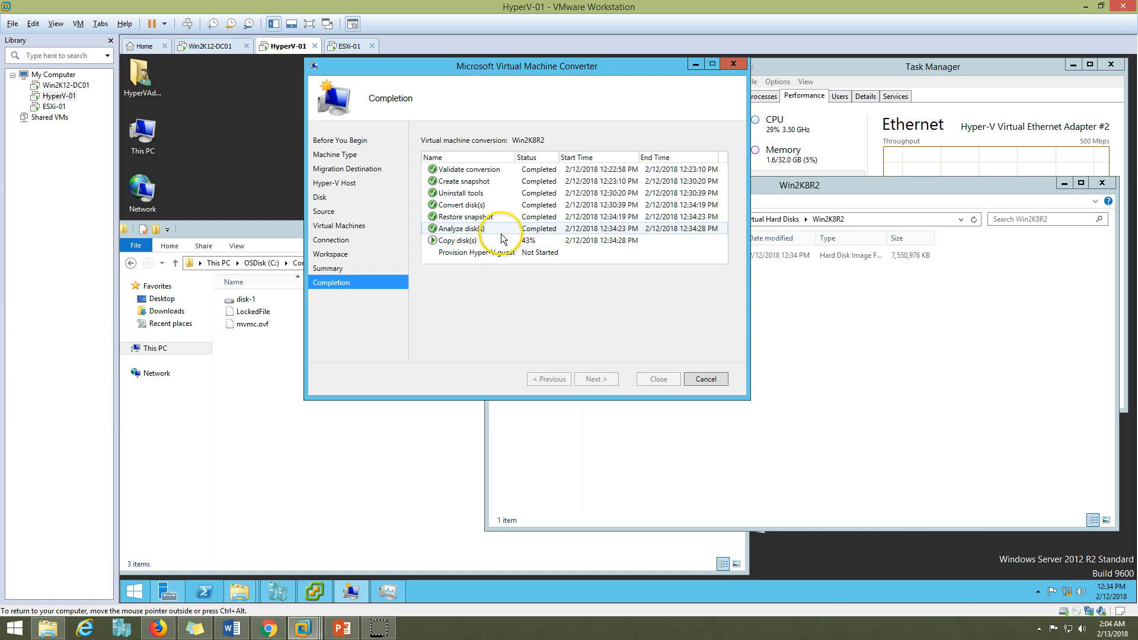
Go up to the C:\Convert\MVMC folder, inspect its 0 subfolder and keep monitoring the Copy disk(s) progress in the converter
left_click(307, 428)
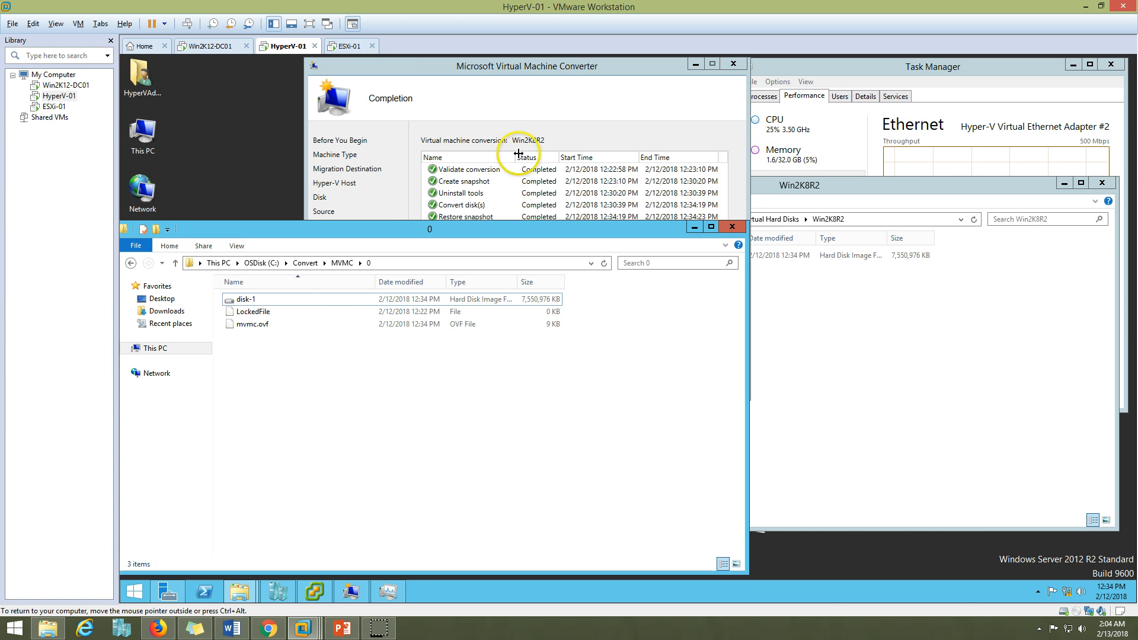
left_click(340, 263)
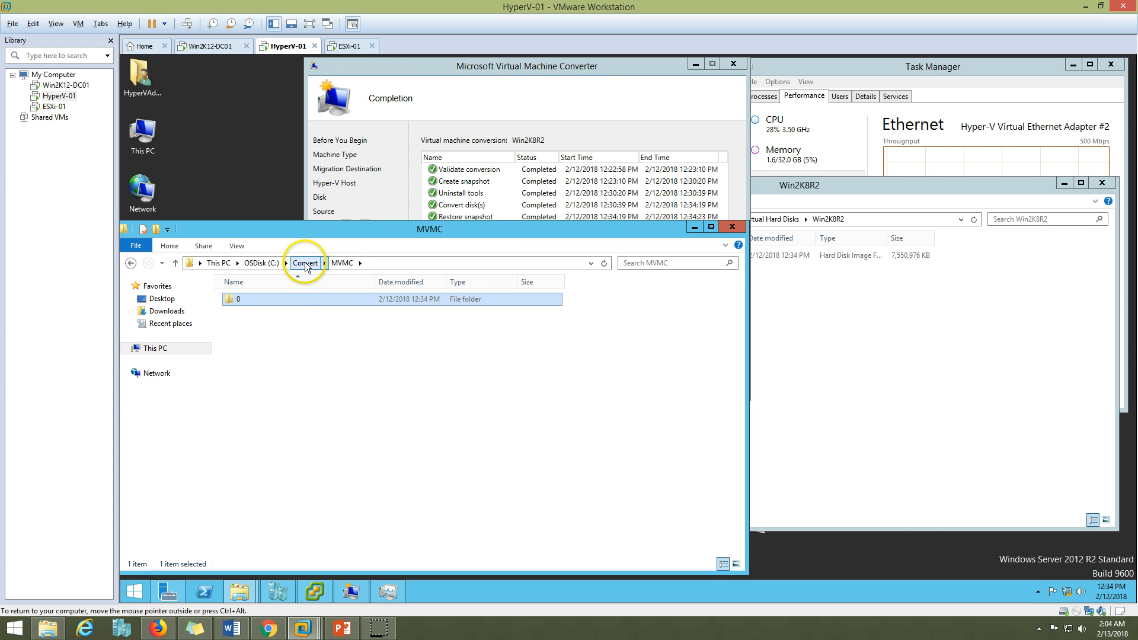
left_click(306, 268)
double_click(262, 303)
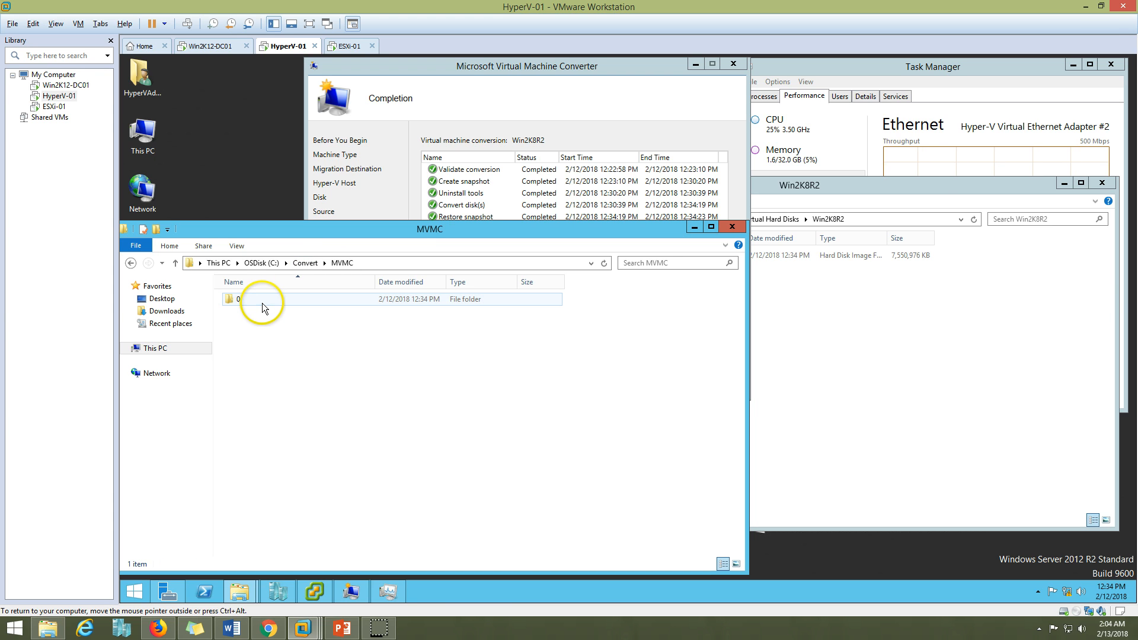
left_click(249, 303)
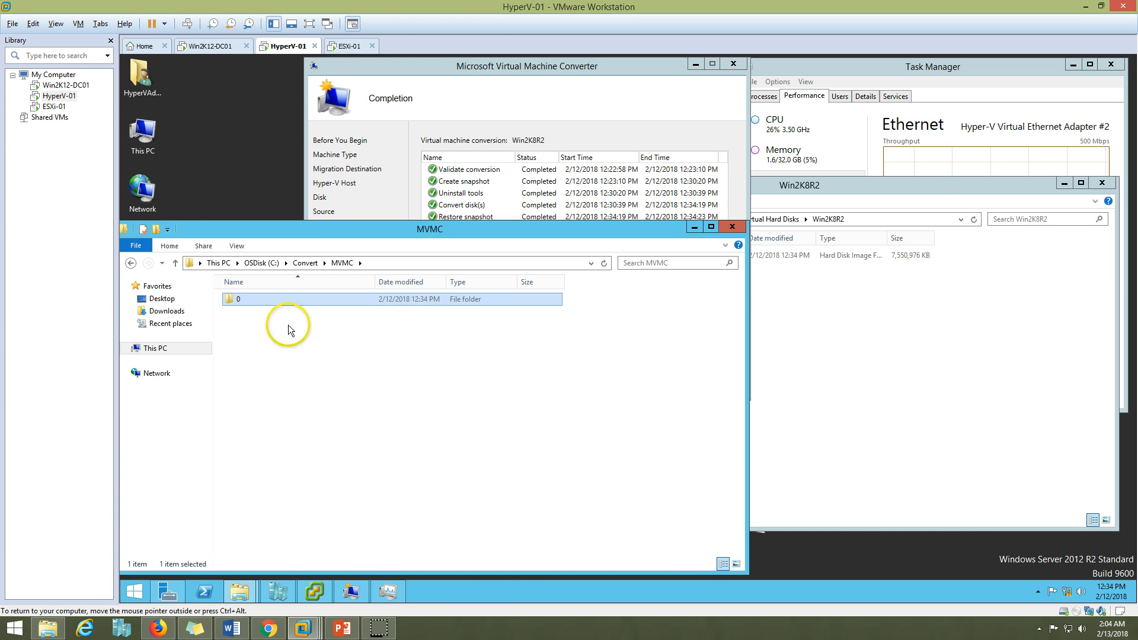
left_click(466, 215)
left_click(239, 299)
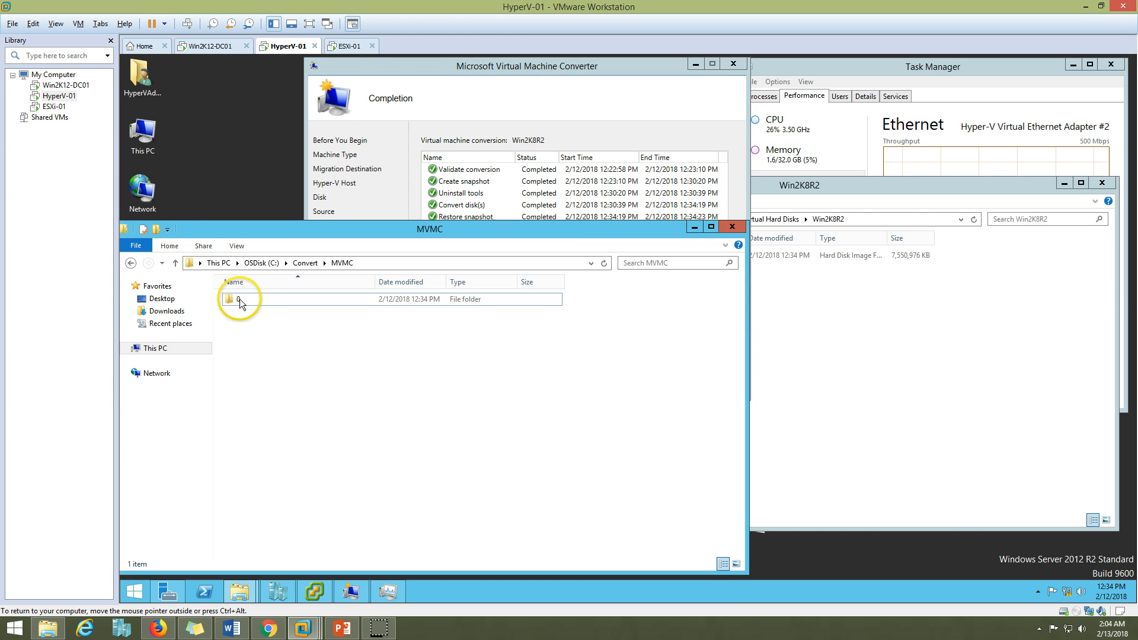
left_click(462, 205)
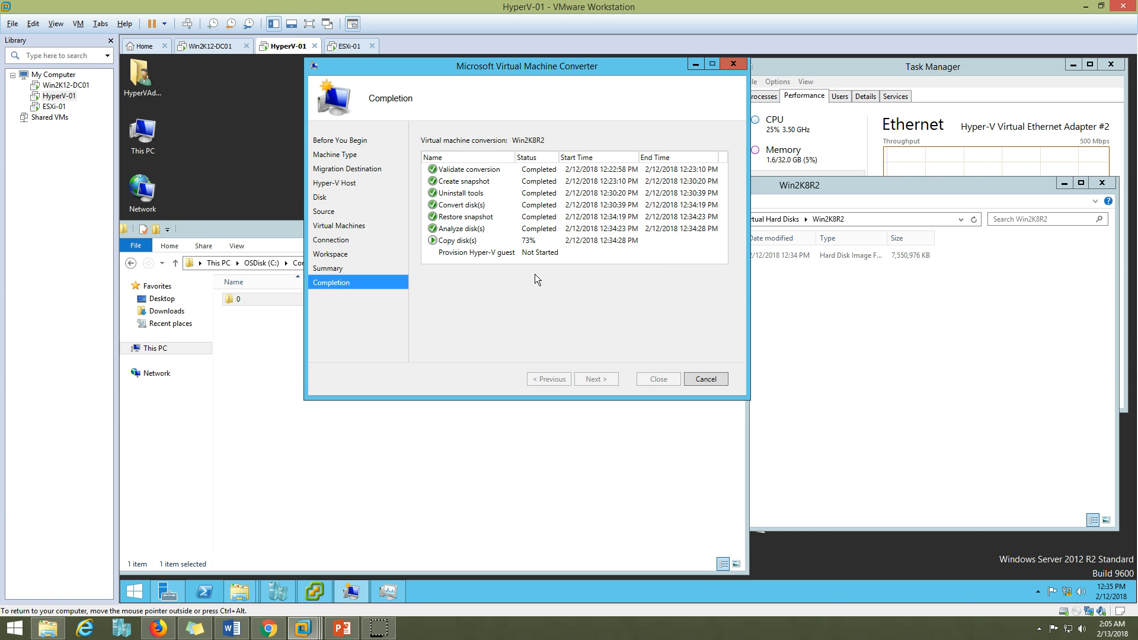
left_click(268, 410)
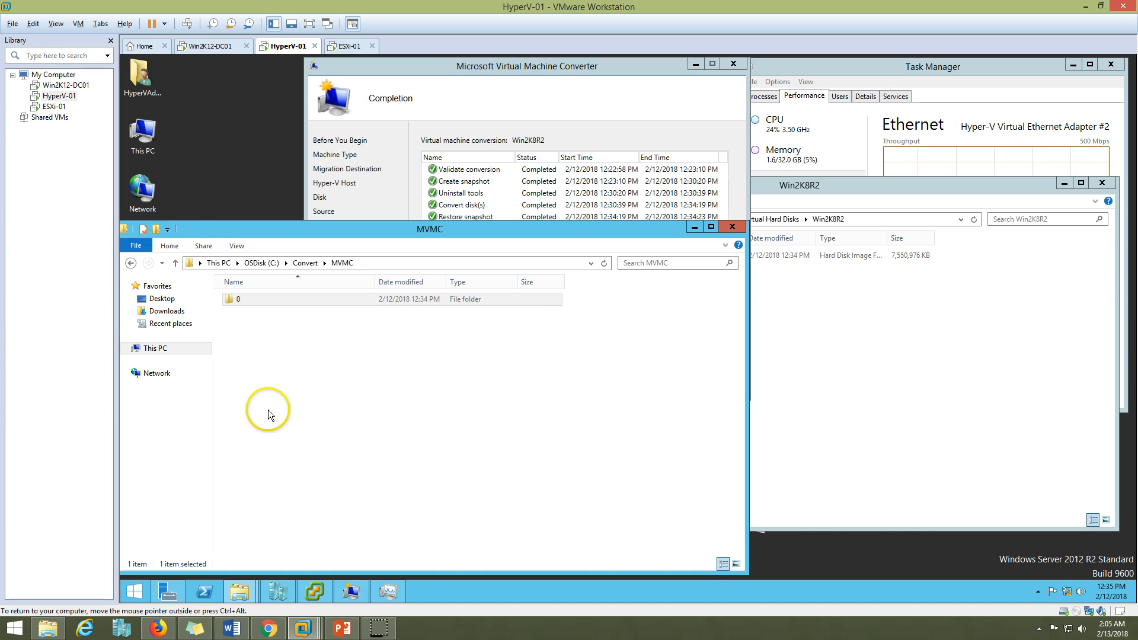
left_click(500, 109)
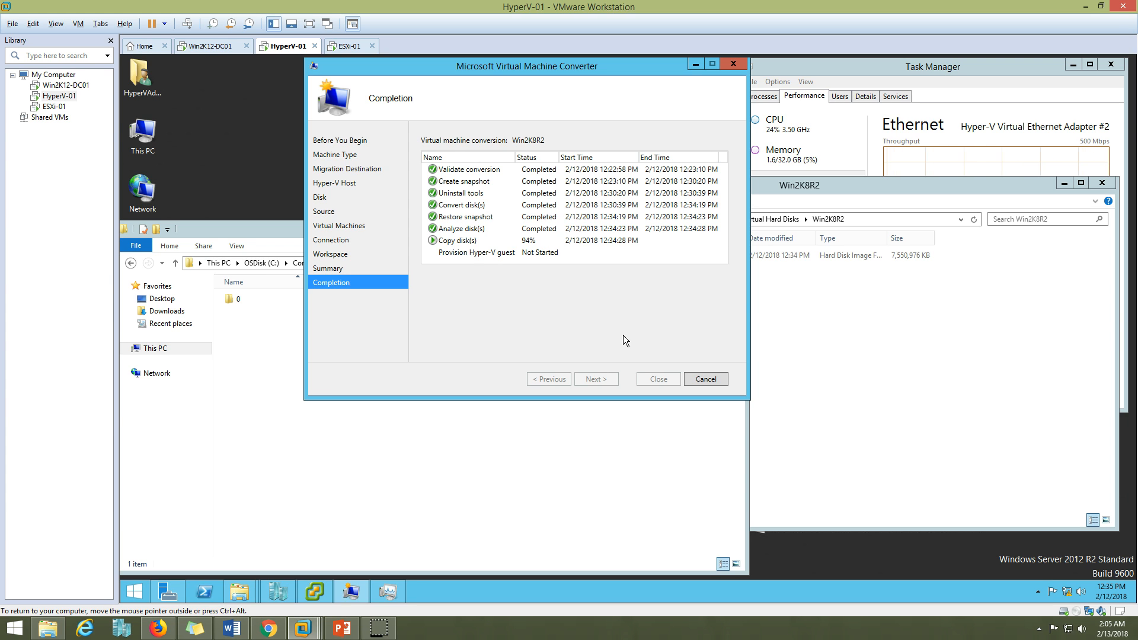
Open Hyper-V Manager behind the converter to watch for the new virtual machine, and close the converter once the conversion finishes
left_click(283, 596)
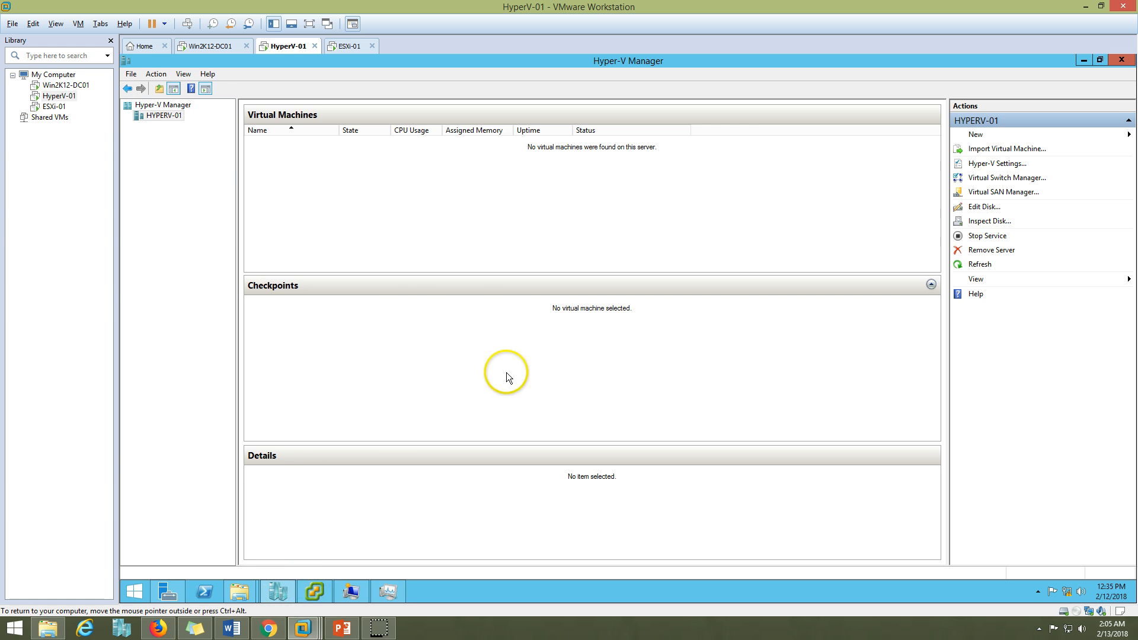
left_click(352, 592)
left_click_drag(552, 69, 669, 172)
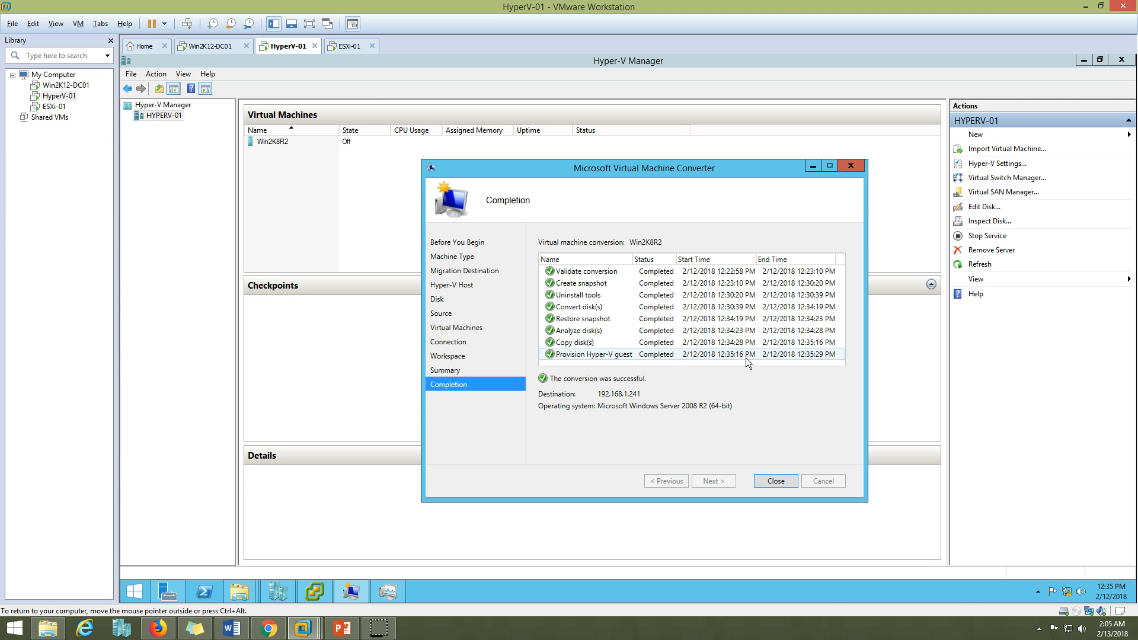
left_click(777, 482)
In the Win2K8R2 virtual machine's settings, disable Dynamic Memory and set the startup RAM to 8192 MB
left_click(300, 144)
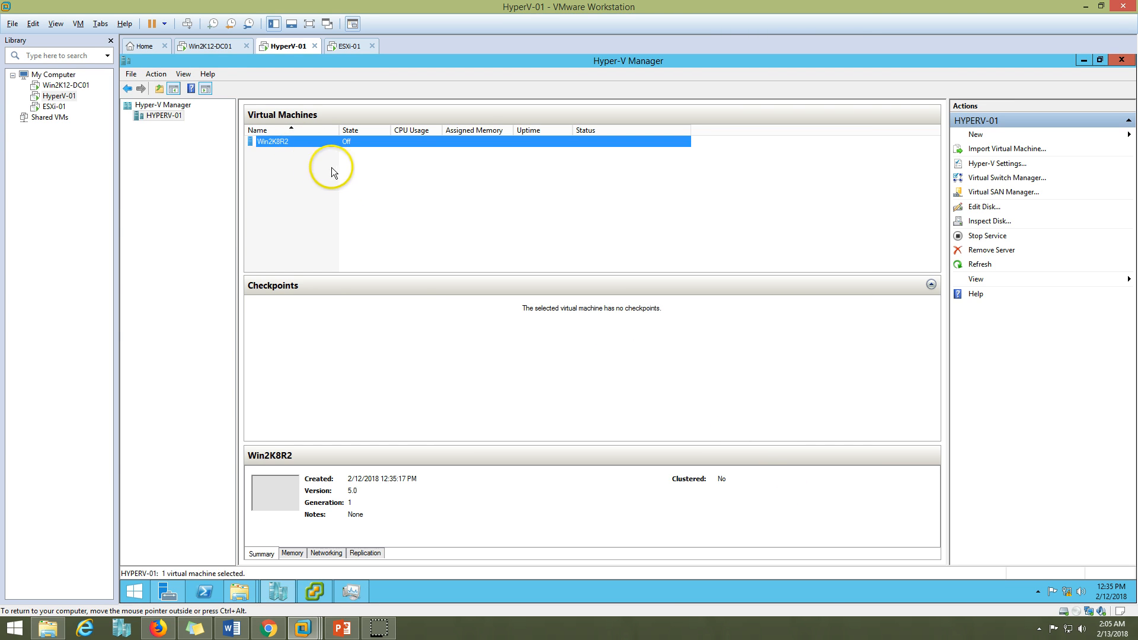
right_click(308, 145)
left_click(334, 168)
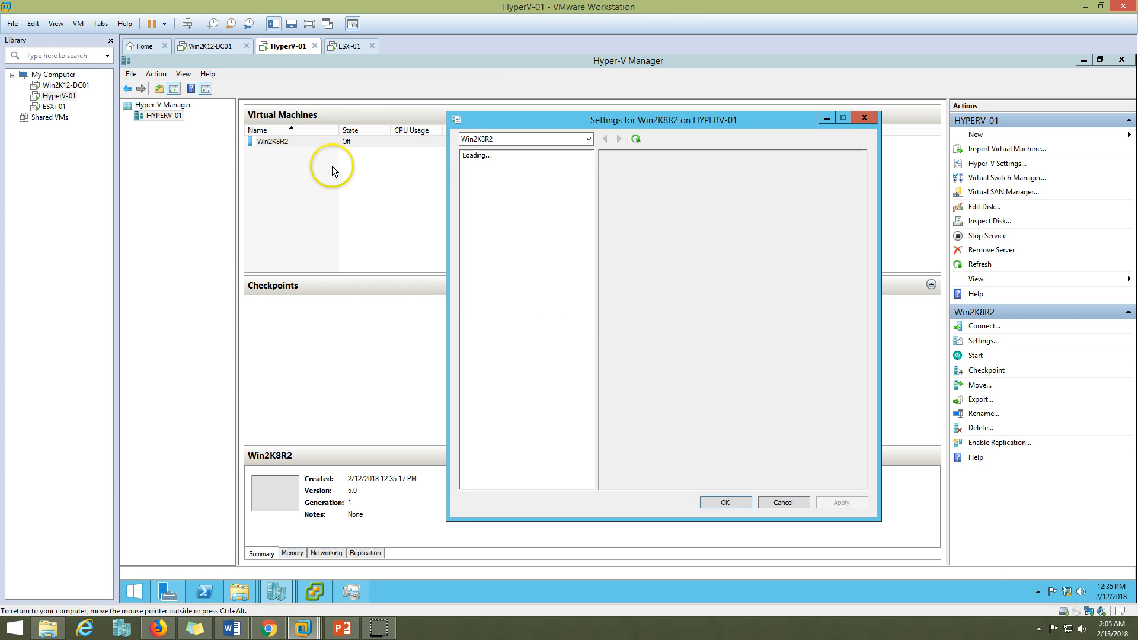
left_click(501, 206)
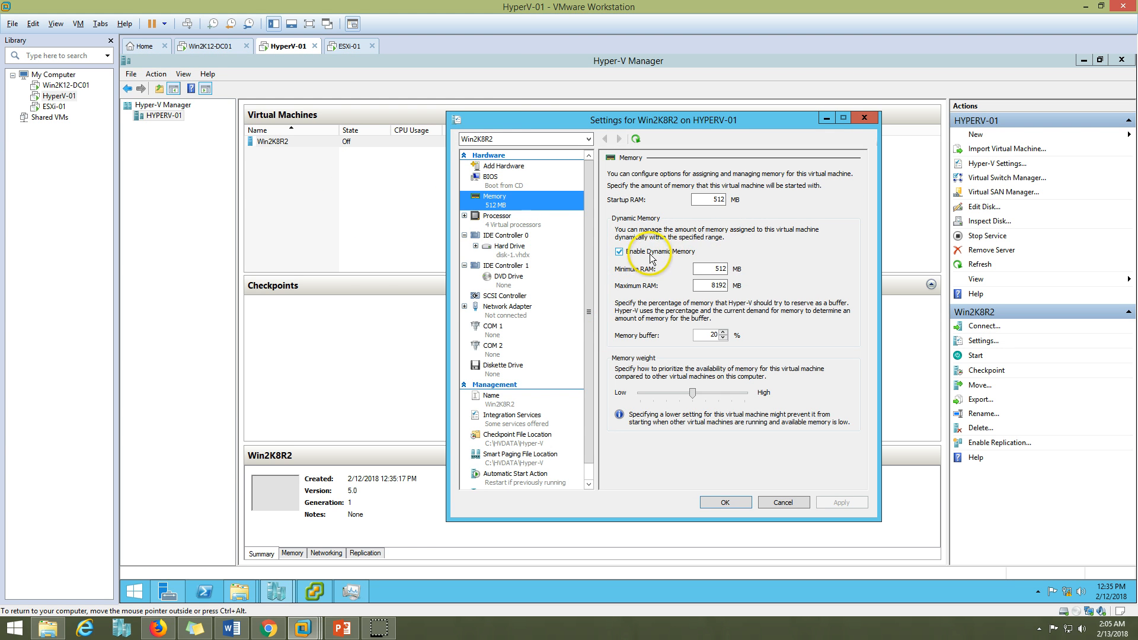
left_click(618, 254)
double_click(709, 199)
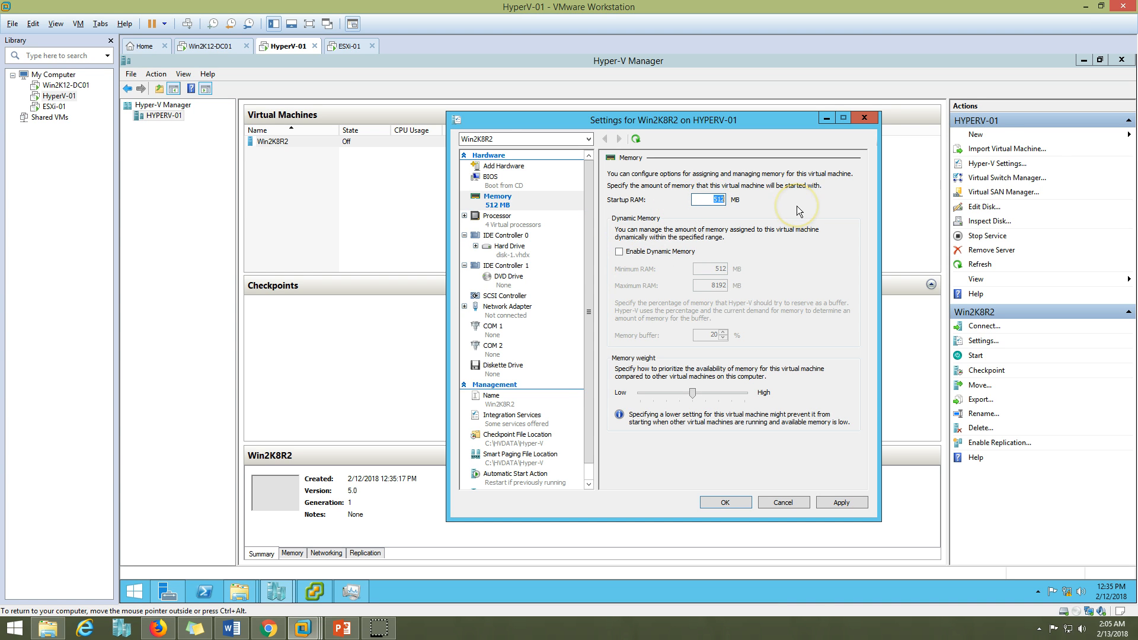
type("8192")
Review the processor settings, connect the virtual machine's network adapter to vSwitch and save the settings
left_click(505, 217)
left_click(514, 311)
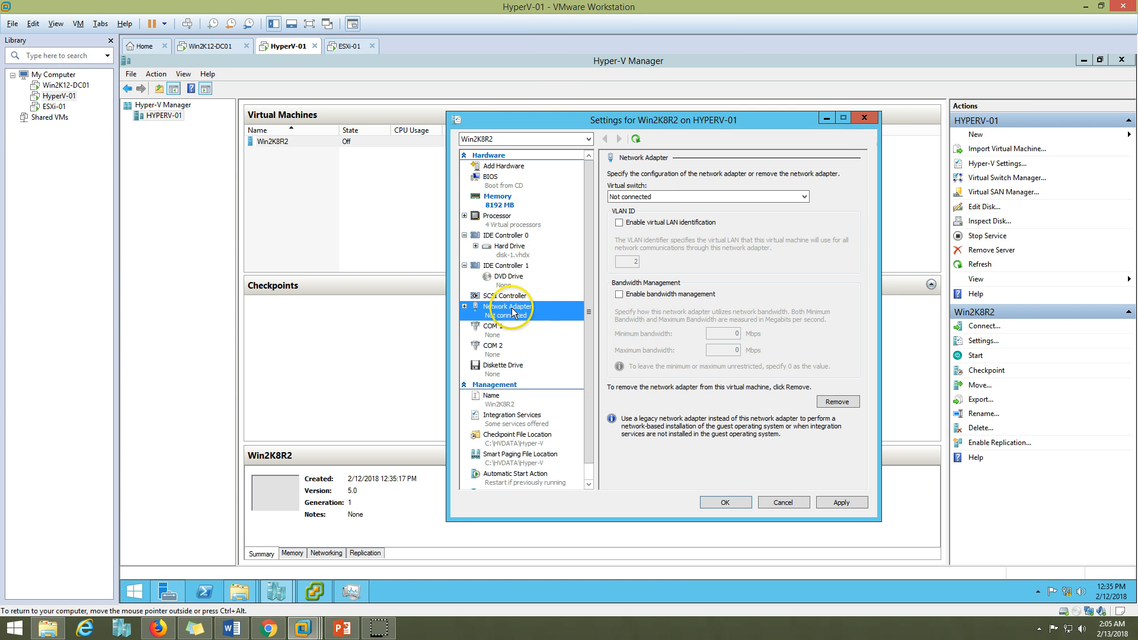
left_click(646, 197)
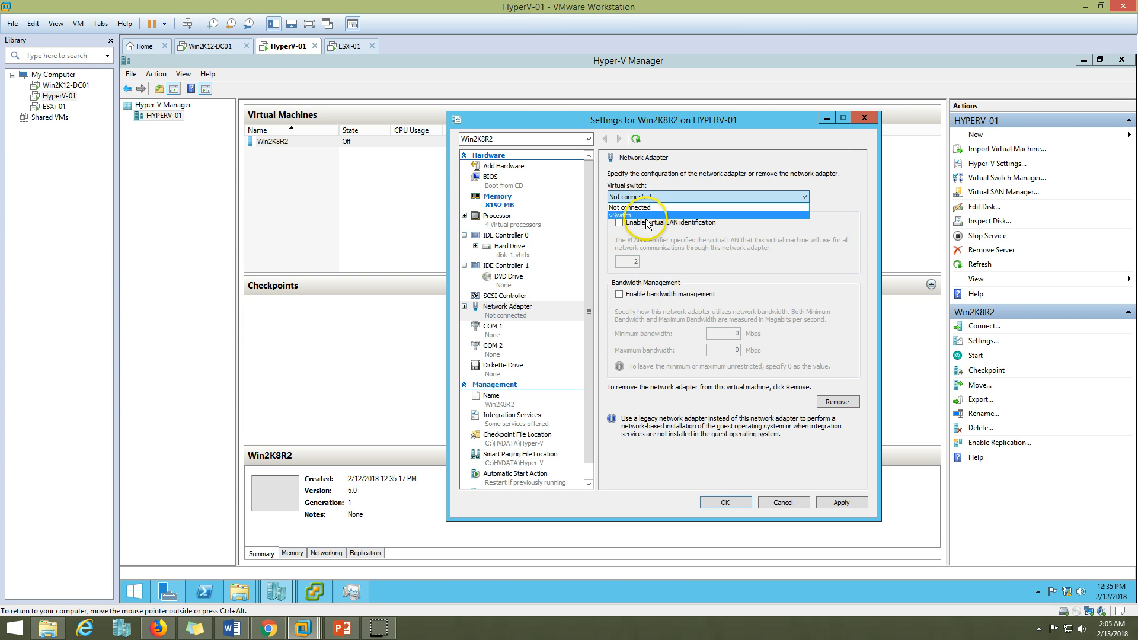
left_click(645, 216)
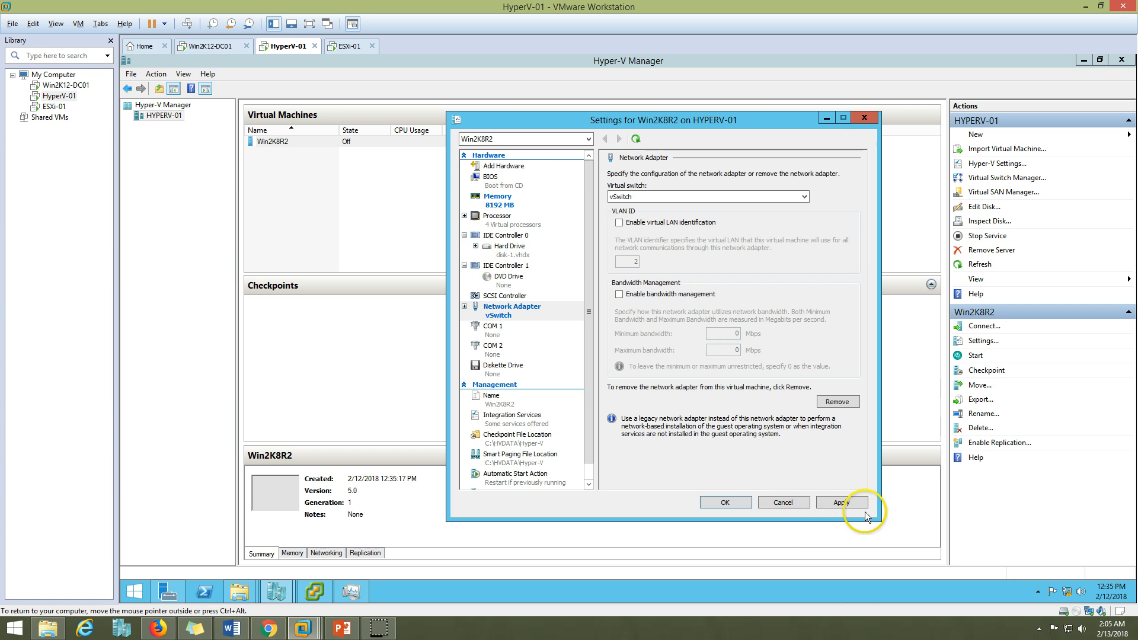
left_click(839, 503)
left_click(725, 502)
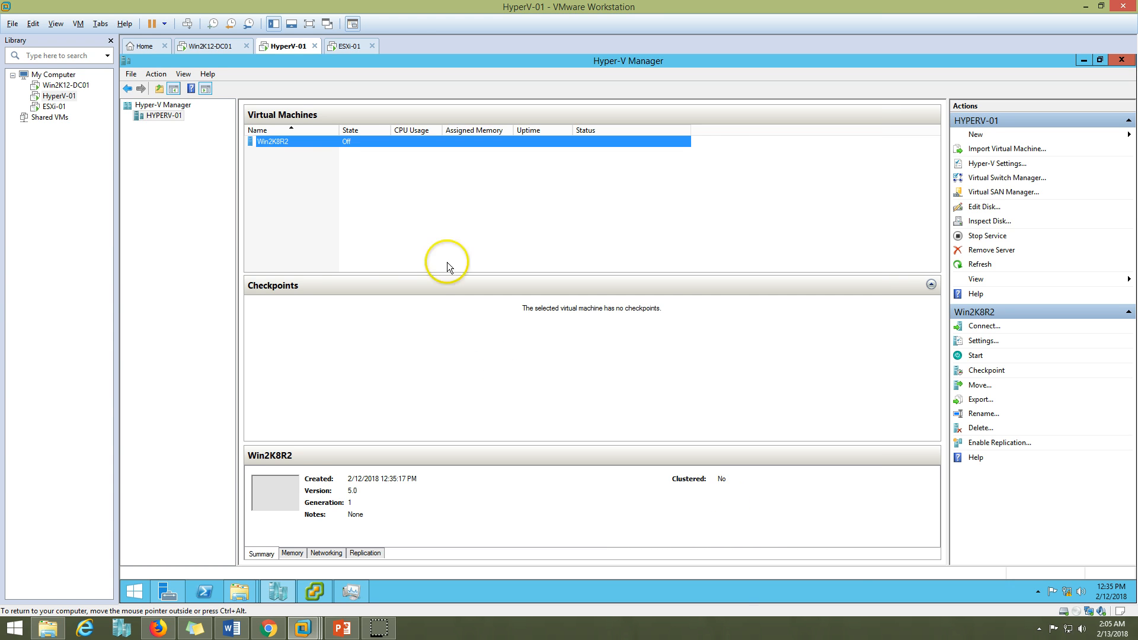
Start the Win2K8R2 virtual machine in Hyper-V Manager and request a connection to its console
right_click(321, 141)
left_click(353, 179)
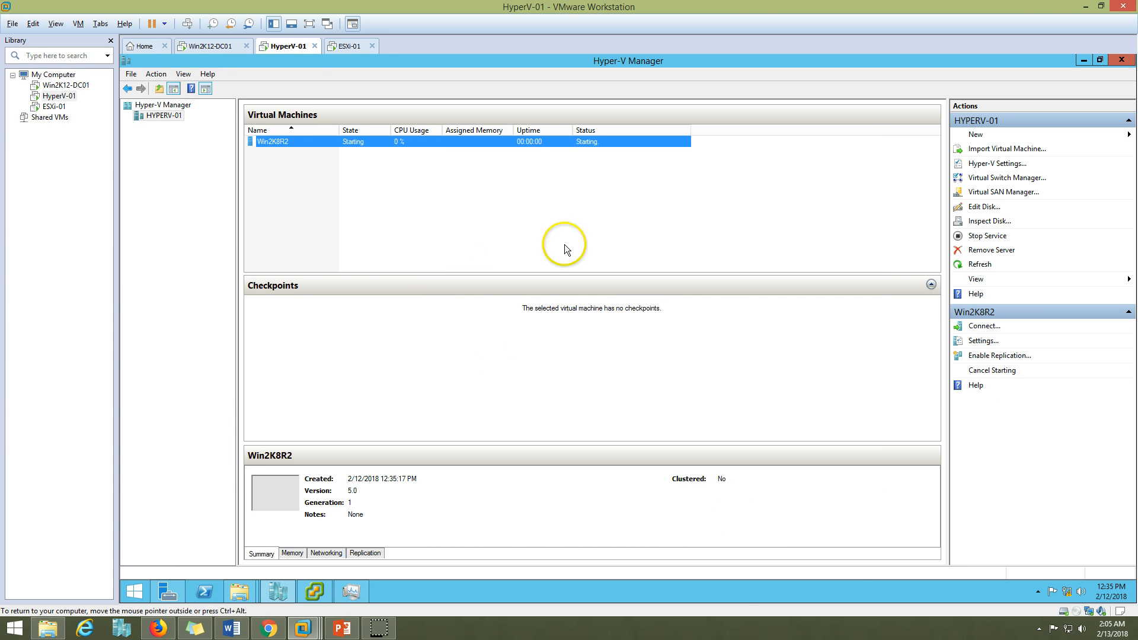
right_click(355, 141)
left_click(386, 147)
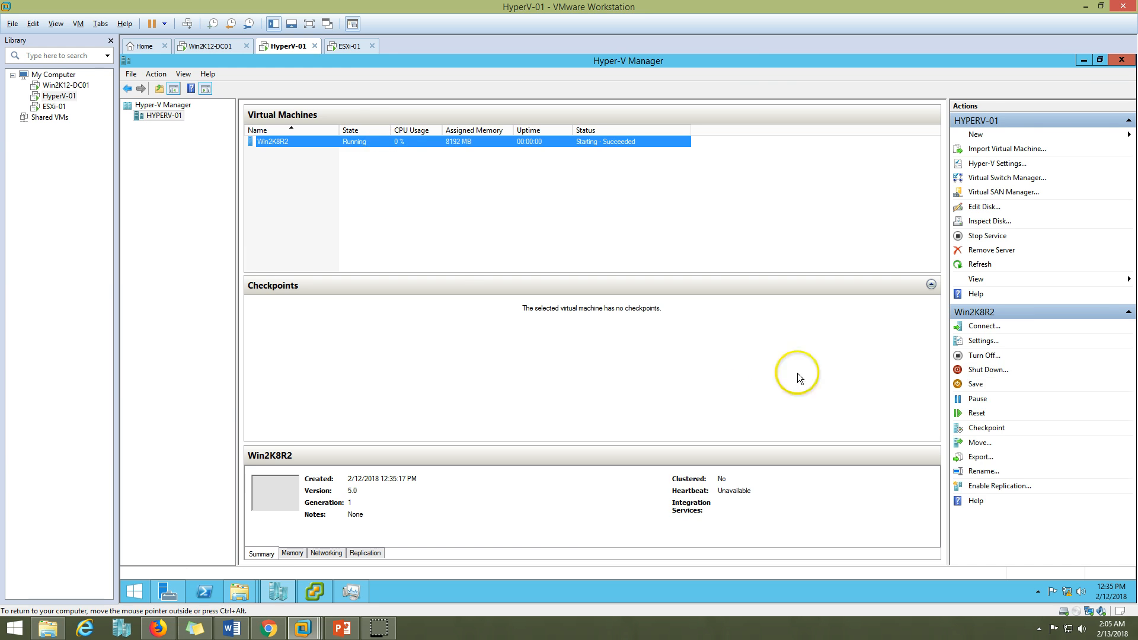
Minimize Hyper-V Manager, close the MVMC and Win2K8R2 folder windows and refresh the desktop
left_click(1083, 58)
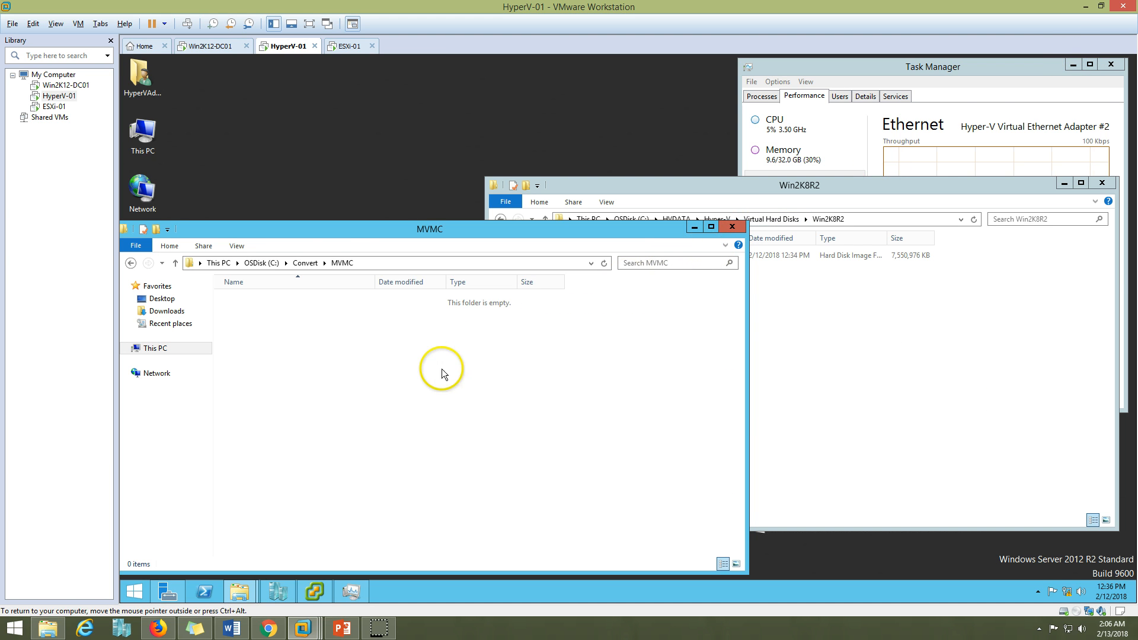
left_click(734, 229)
left_click(1102, 182)
right_click(437, 243)
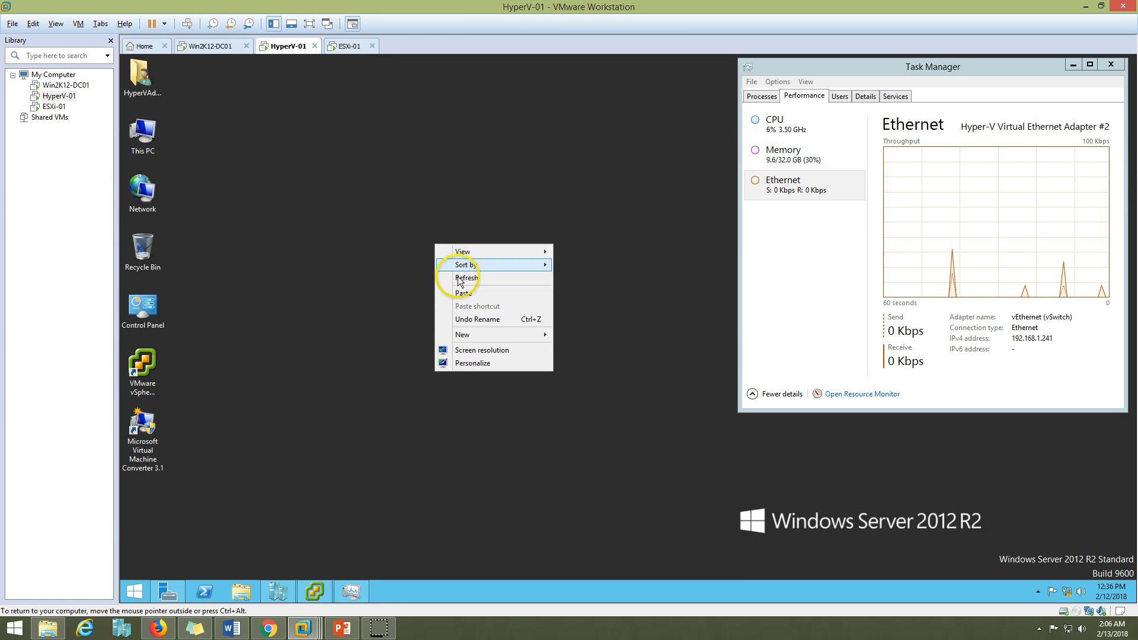
left_click(431, 350)
Return to Hyper-V Manager, connect to the running Win2K8R2 virtual machine and minimize the manager to leave its console in view
left_click(351, 591)
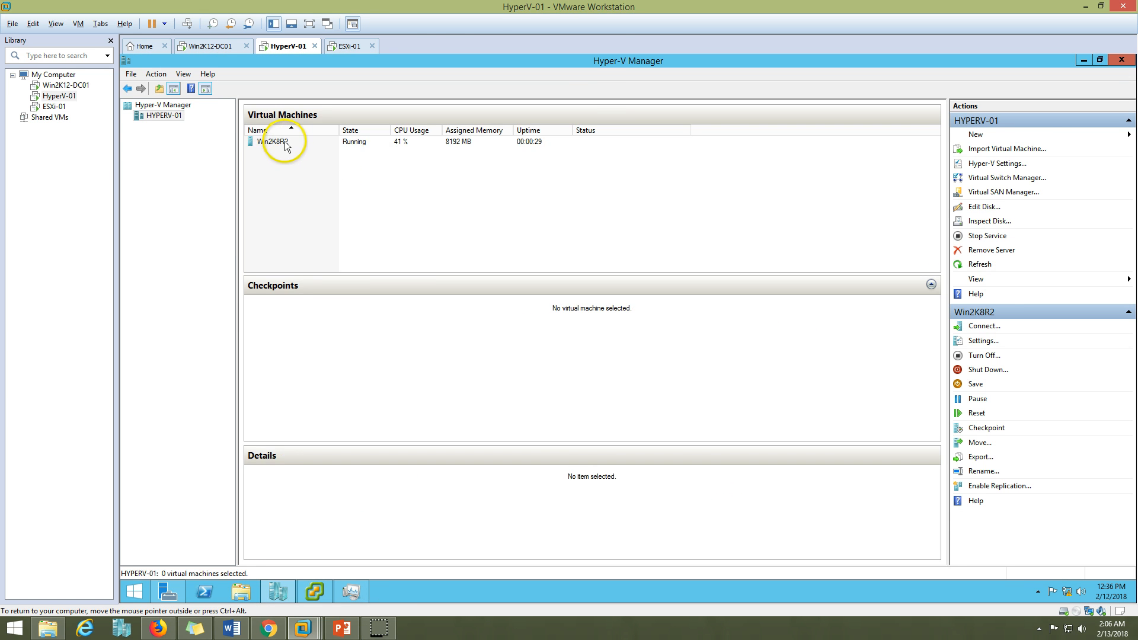
right_click(286, 143)
left_click(307, 151)
left_click(1083, 60)
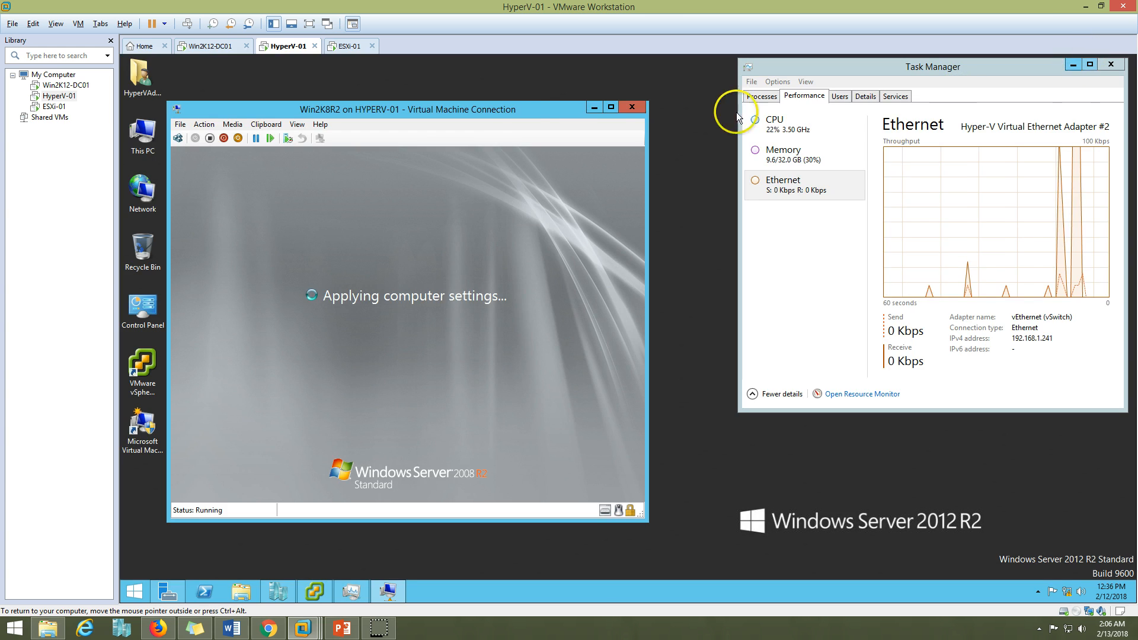
Check the source Win2K8R2 virtual machine's power state and recent tasks in vSphere Client, and return to the Hyper-V console
left_click(314, 591)
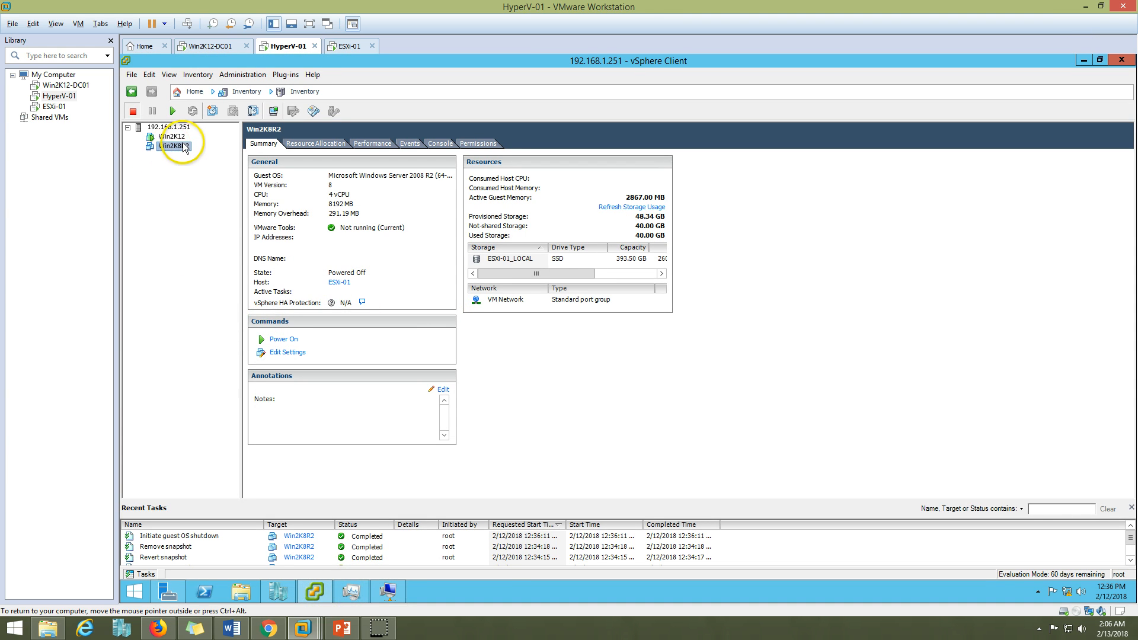
left_click(320, 591)
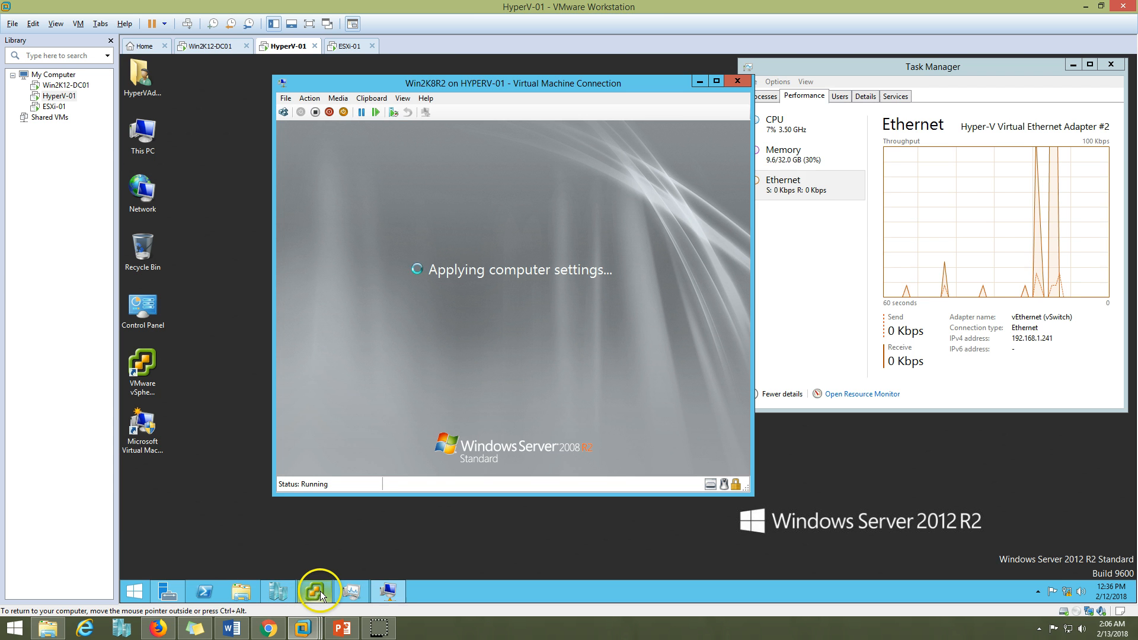
Reposition the Win2K8R2 console window and log on to the guest by entering the administrator account's password
left_click_drag(497, 82, 578, 66)
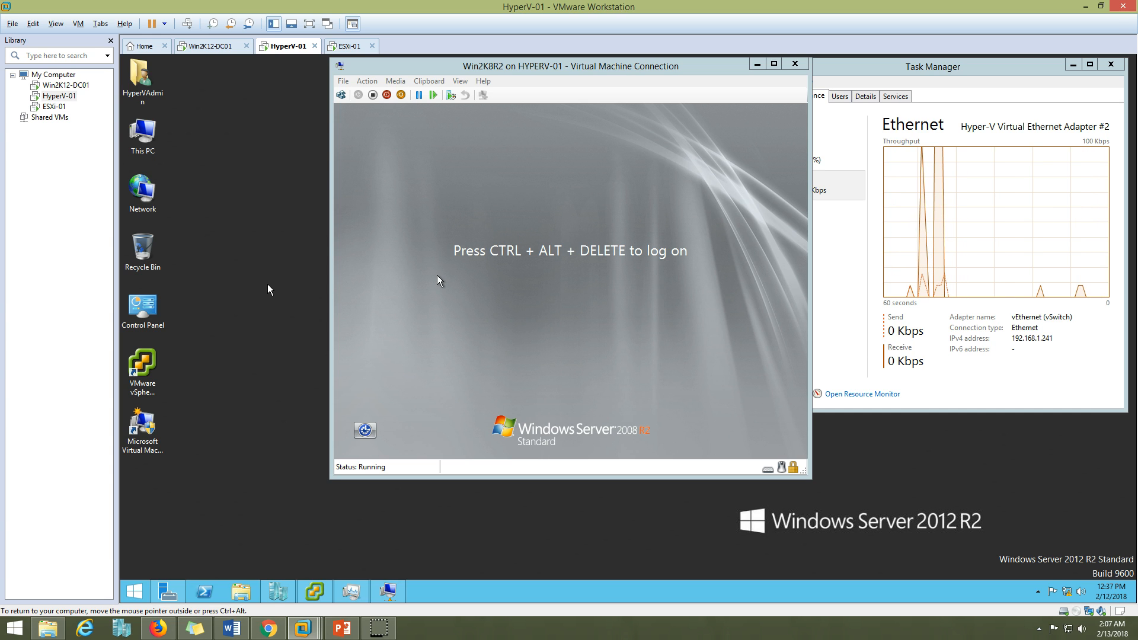
left_click(346, 97)
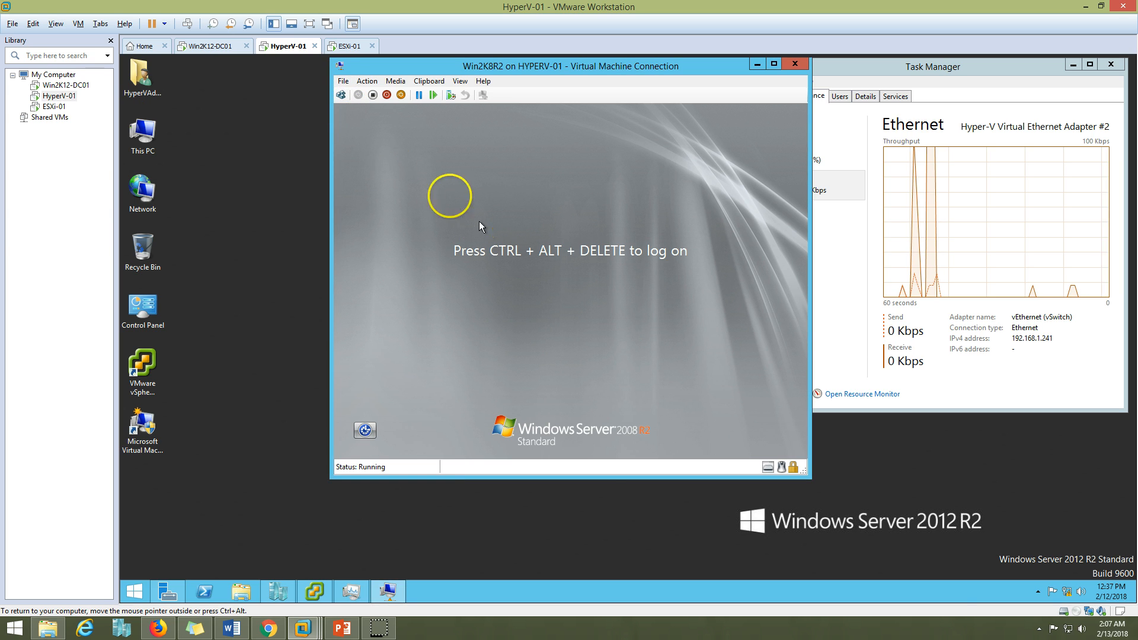
left_click(343, 97)
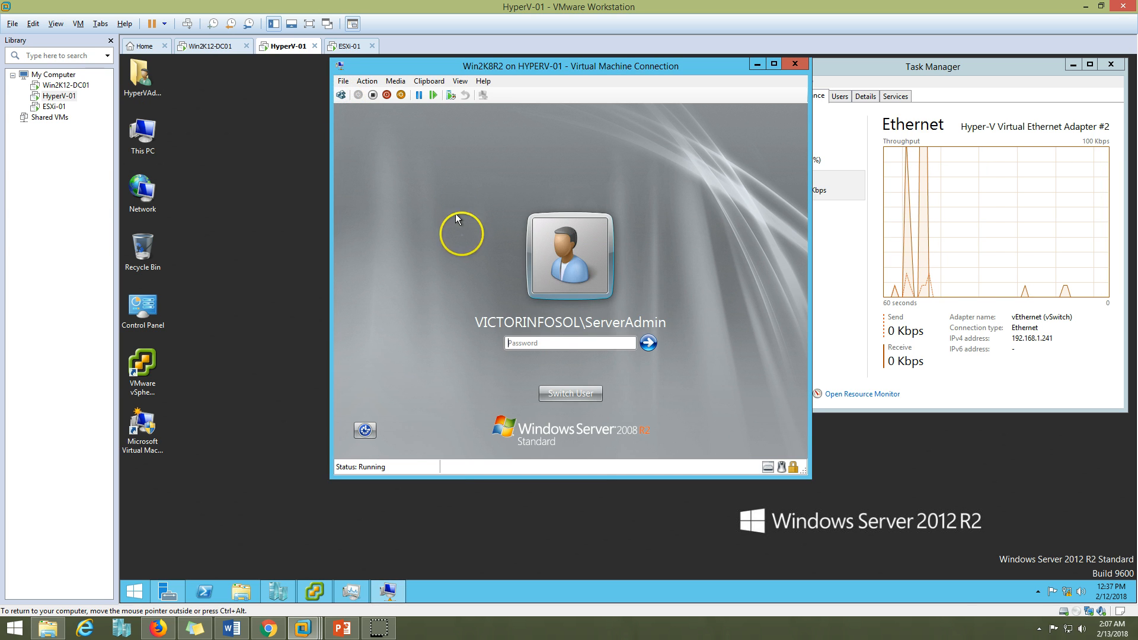
type("•••")
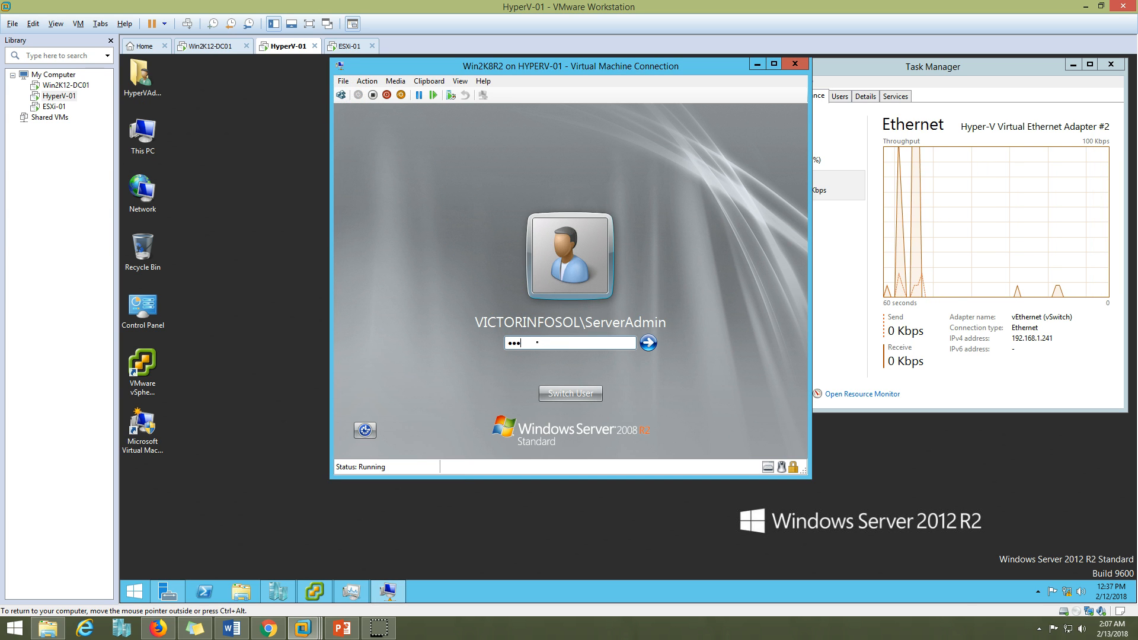
type("•••••")
key("Return")
key("ctrl+alt")
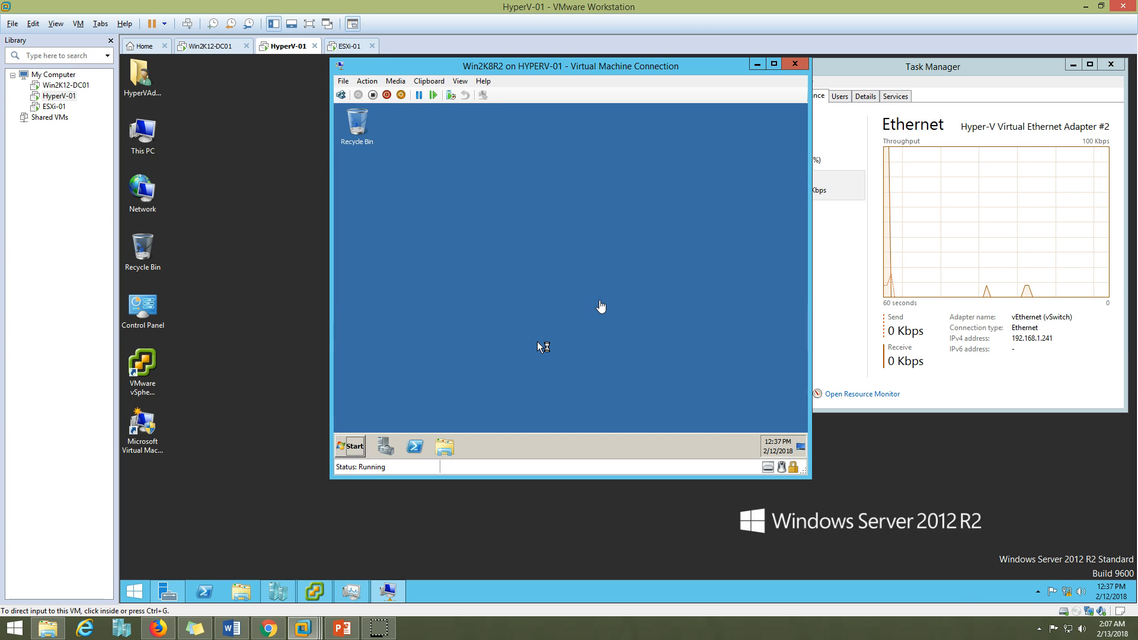
left_click(646, 372)
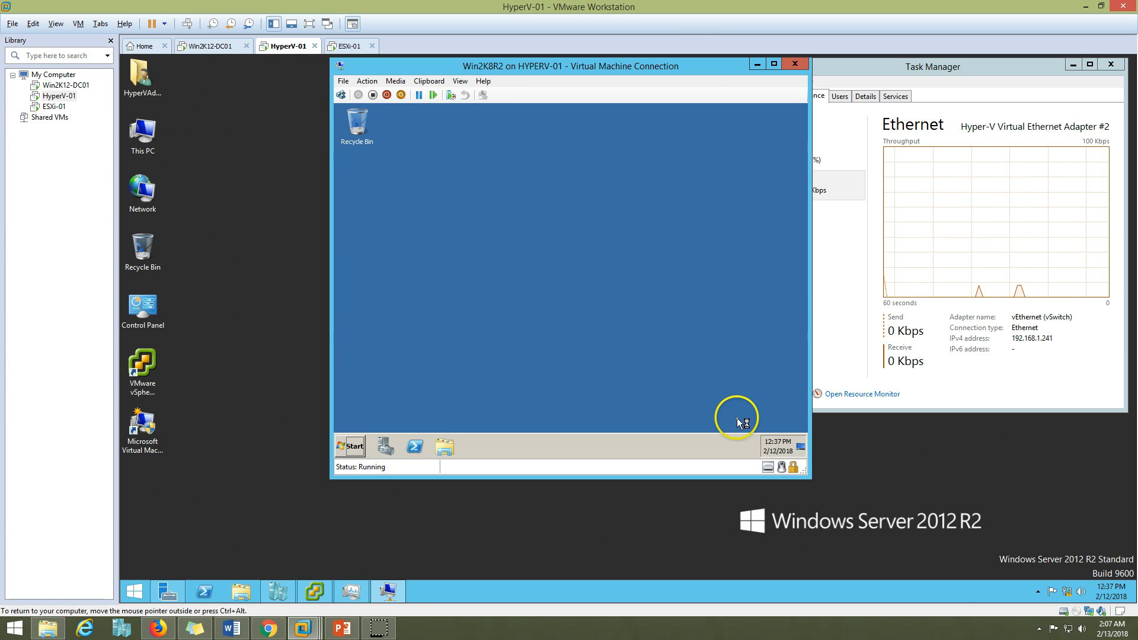
Minimize the guest's Server Manager and disable Internet Protocol Version 6 in the Local Area Connection 2 properties
left_click(377, 627)
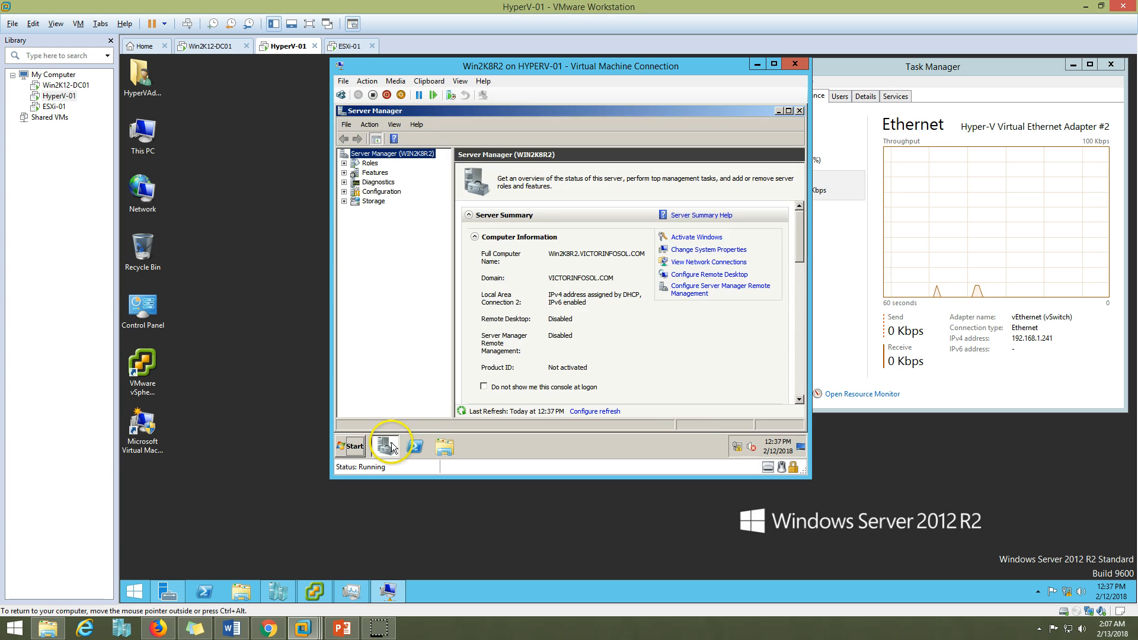
left_click(390, 443)
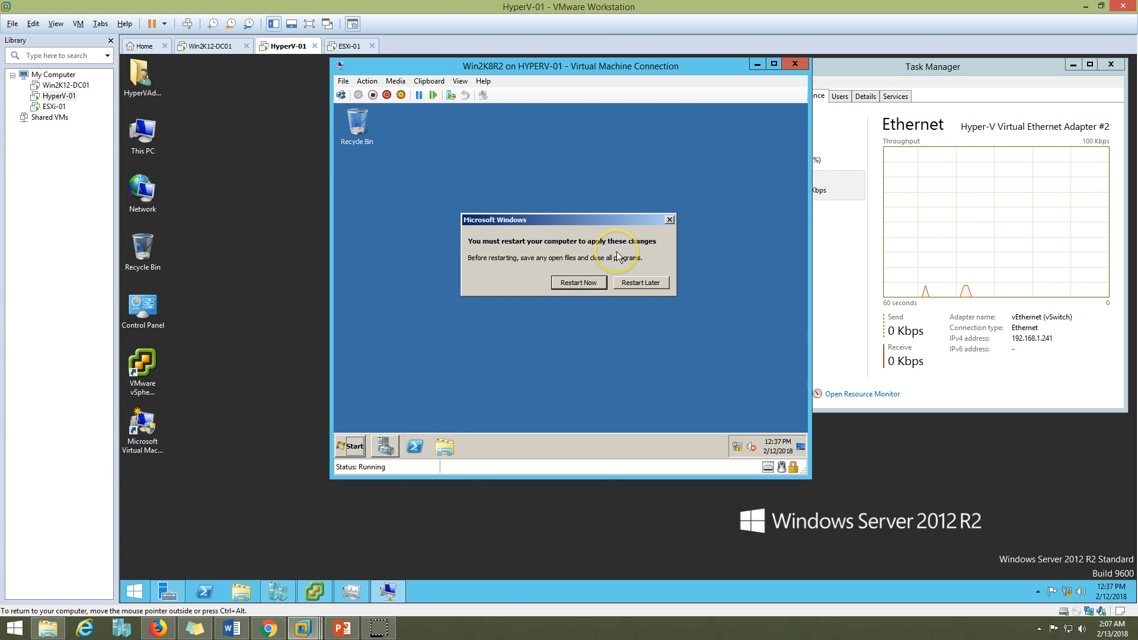
right_click(738, 447)
left_click(737, 441)
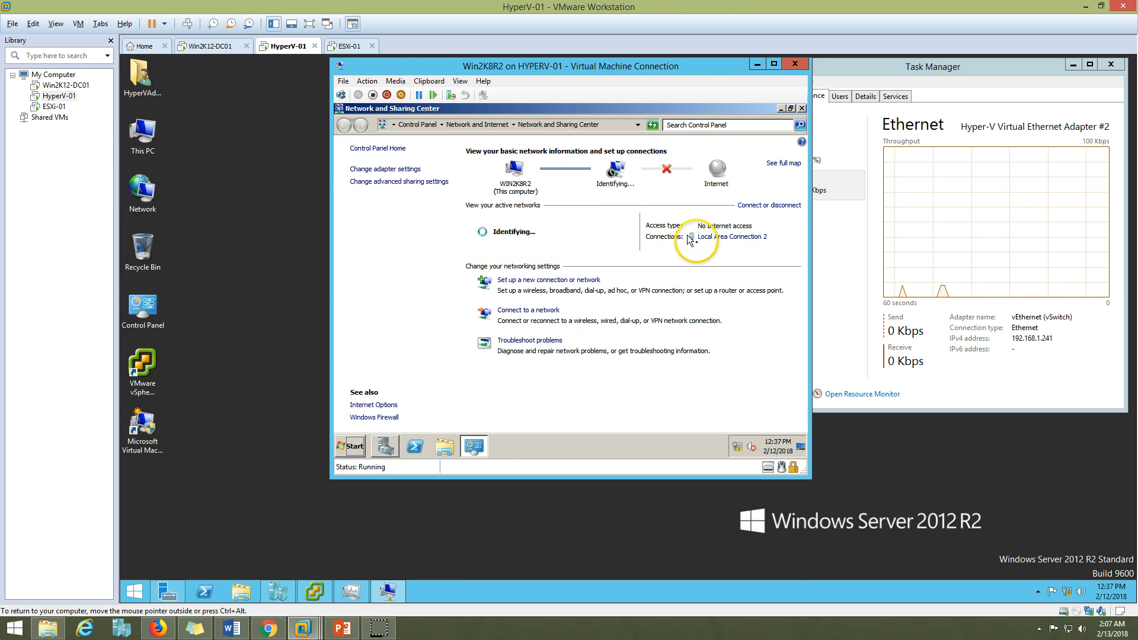
left_click(705, 236)
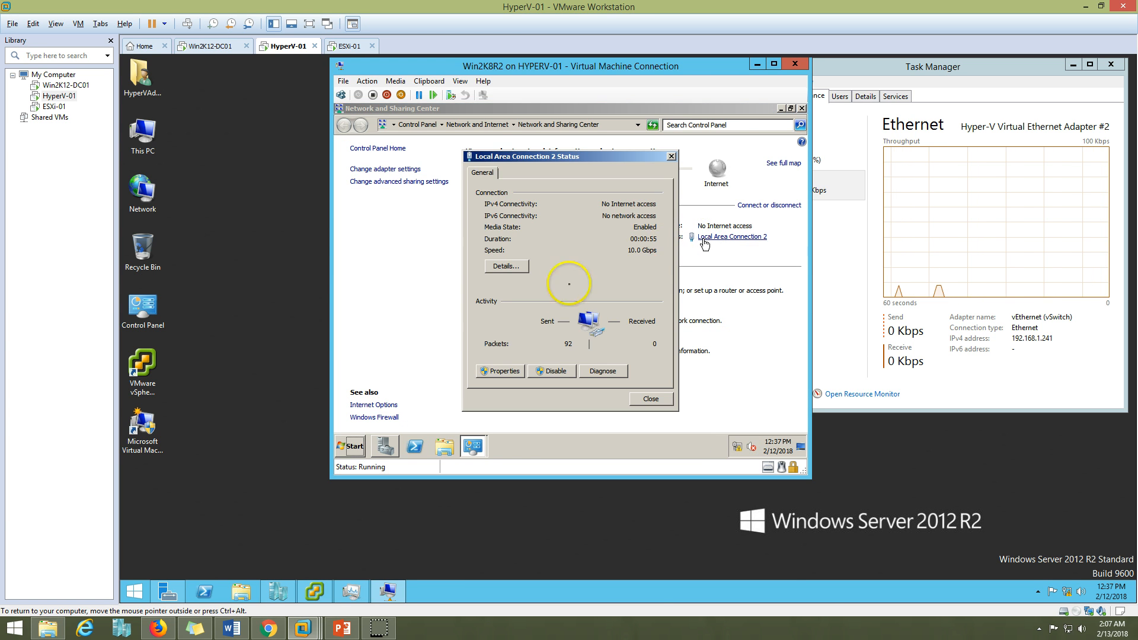
left_click(502, 372)
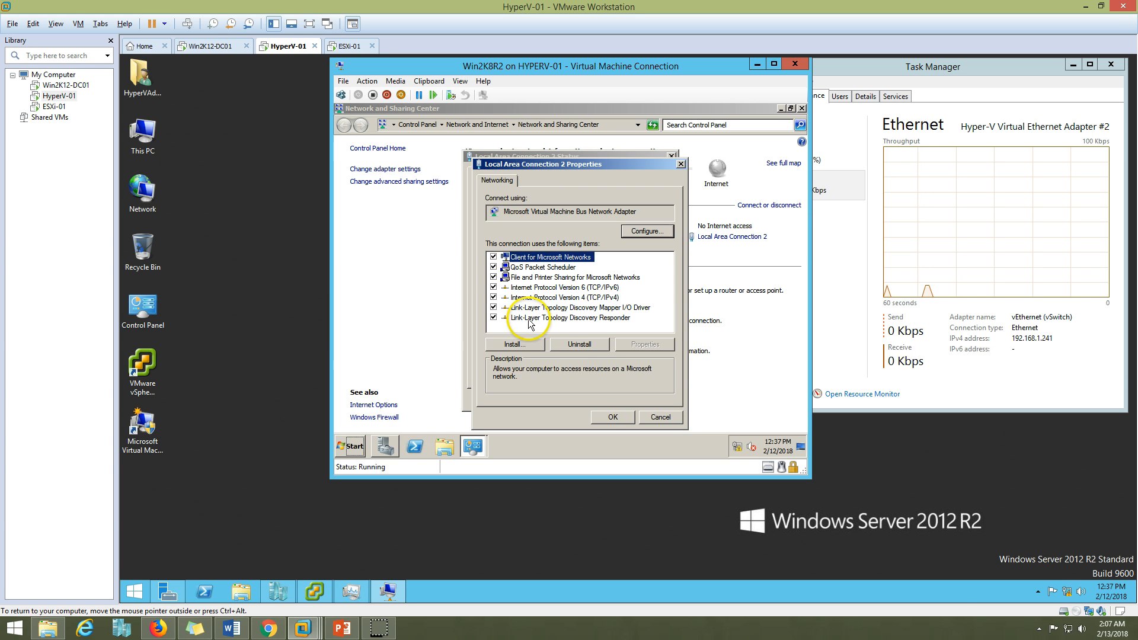
left_click(494, 287)
key("Down")
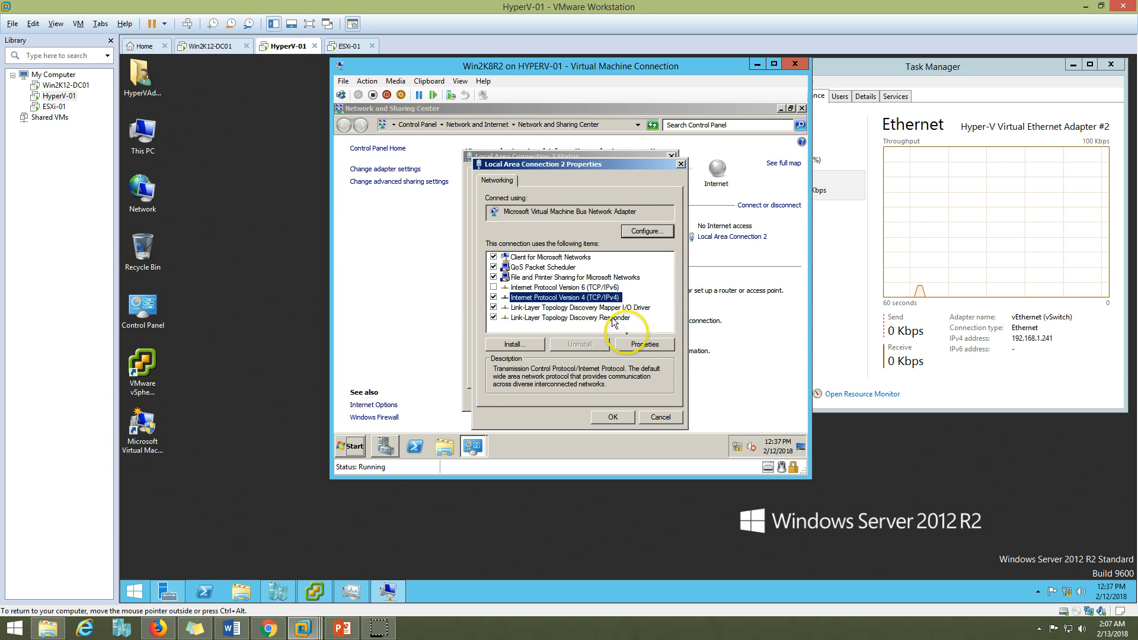
Assign static IPv4 address 192.168.1.201, mask 255.255.255.0 and preferred DNS 192.168.1.254, agreeing to remove the absent adapter's static configuration
left_click(643, 345)
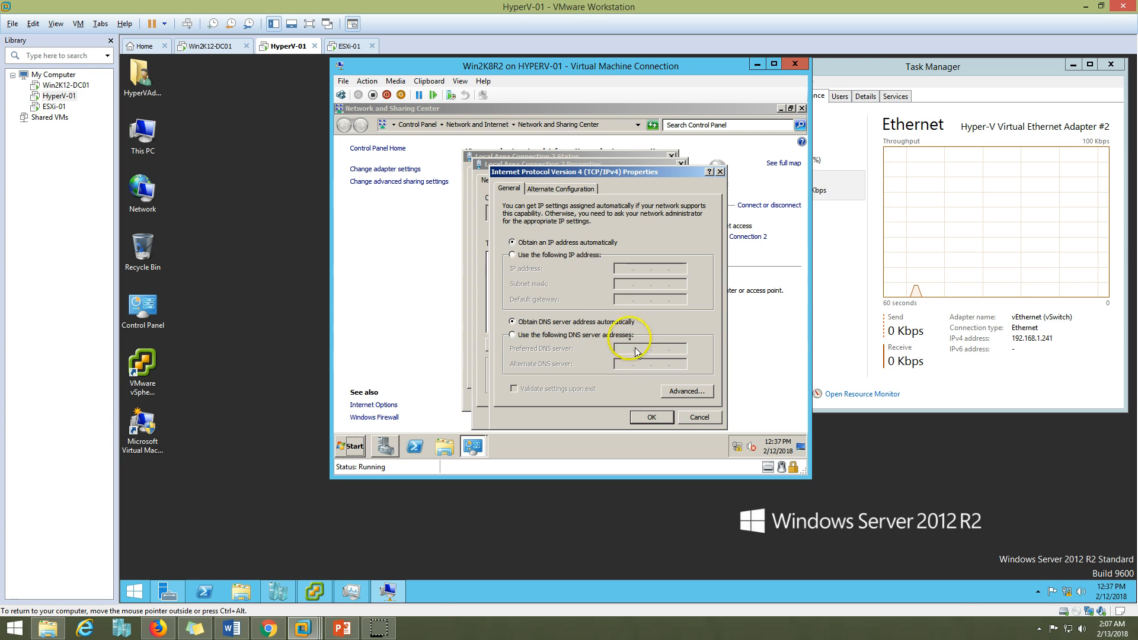
left_click(570, 256)
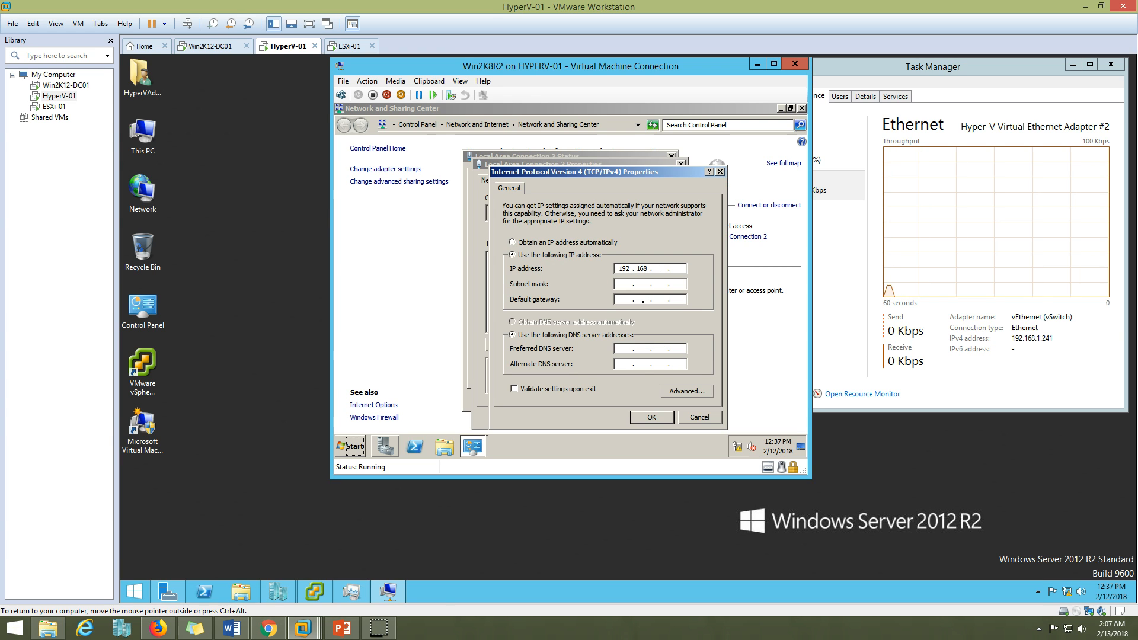
key("Tab")
key("Tab")
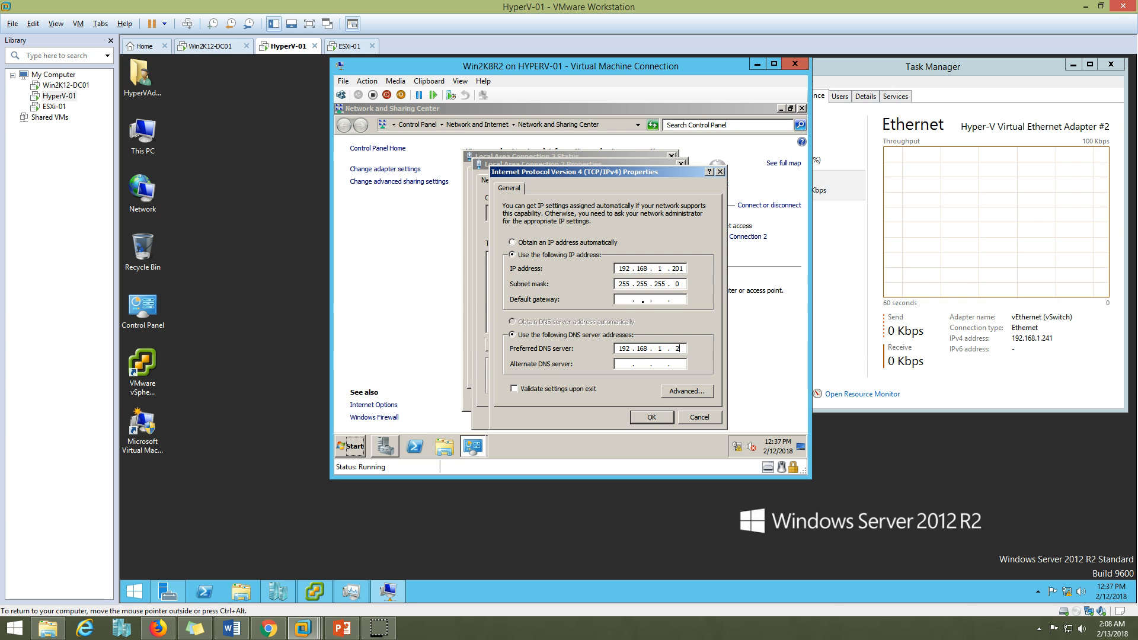
left_click(651, 417)
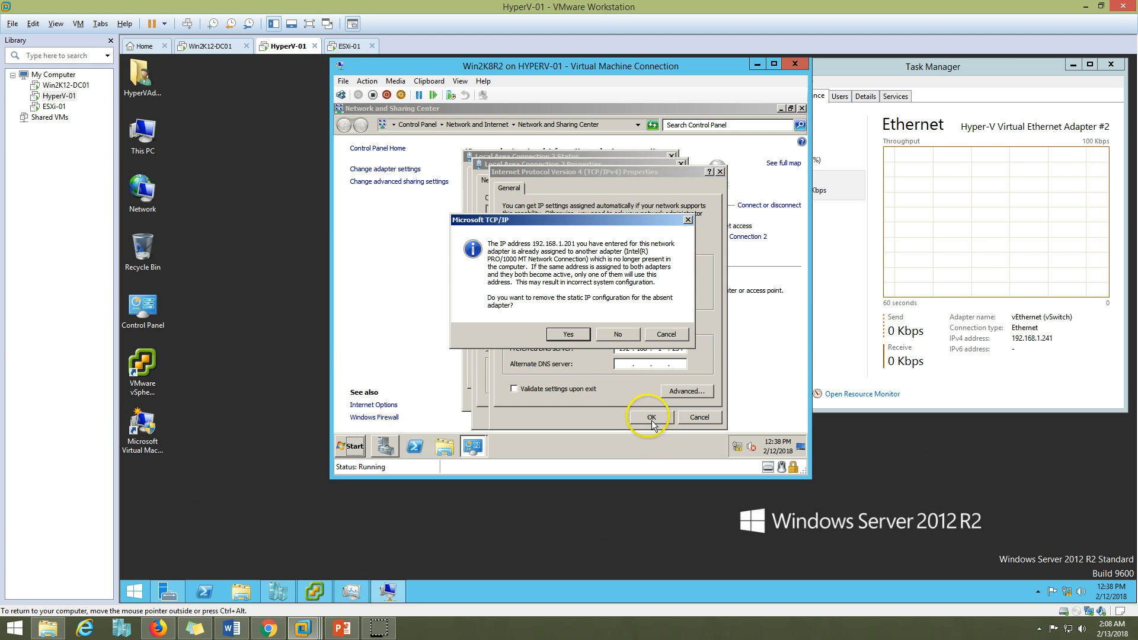
left_click(577, 340)
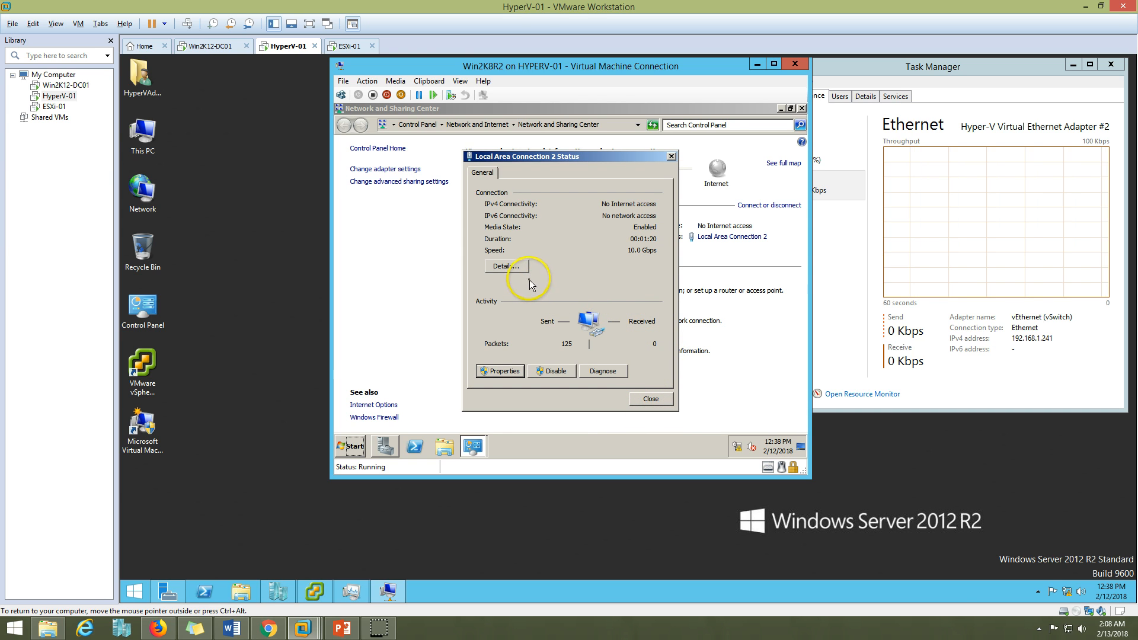
Close the connection status and Network and Sharing Center windows, and restart the guest to apply the changes
left_click(652, 398)
left_click(802, 109)
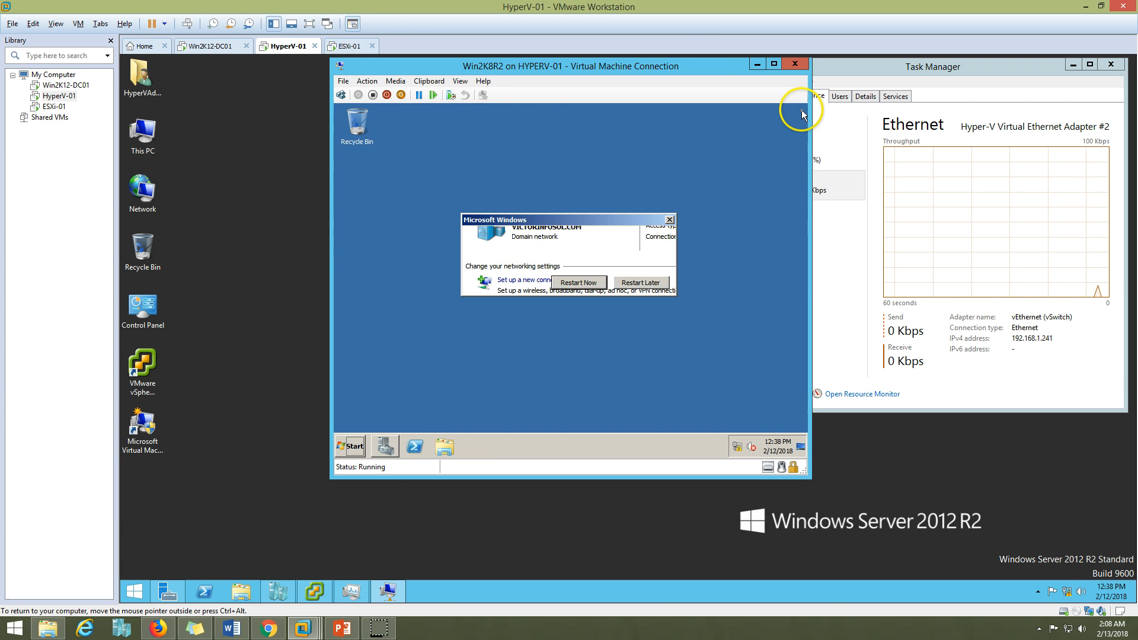
left_click(578, 287)
right_click(231, 248)
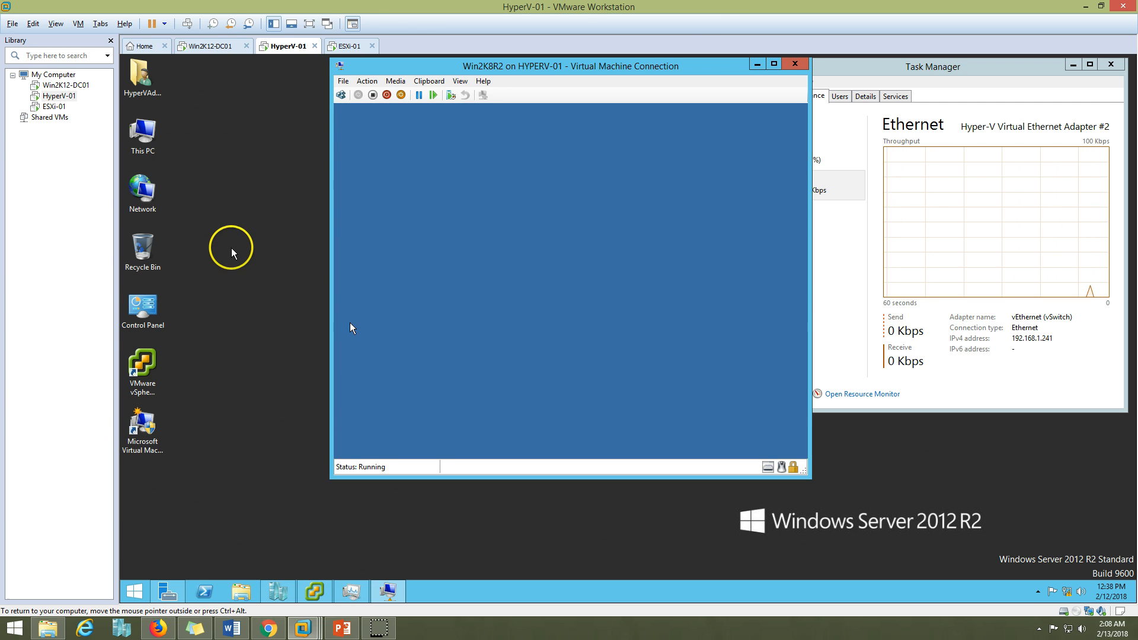
left_click(252, 279)
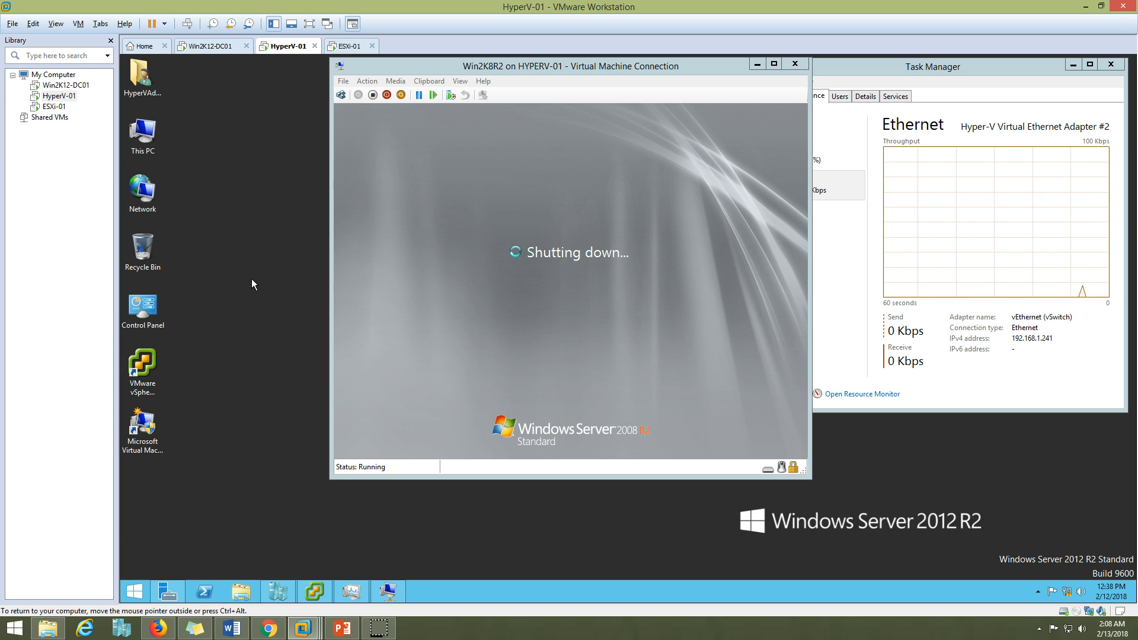
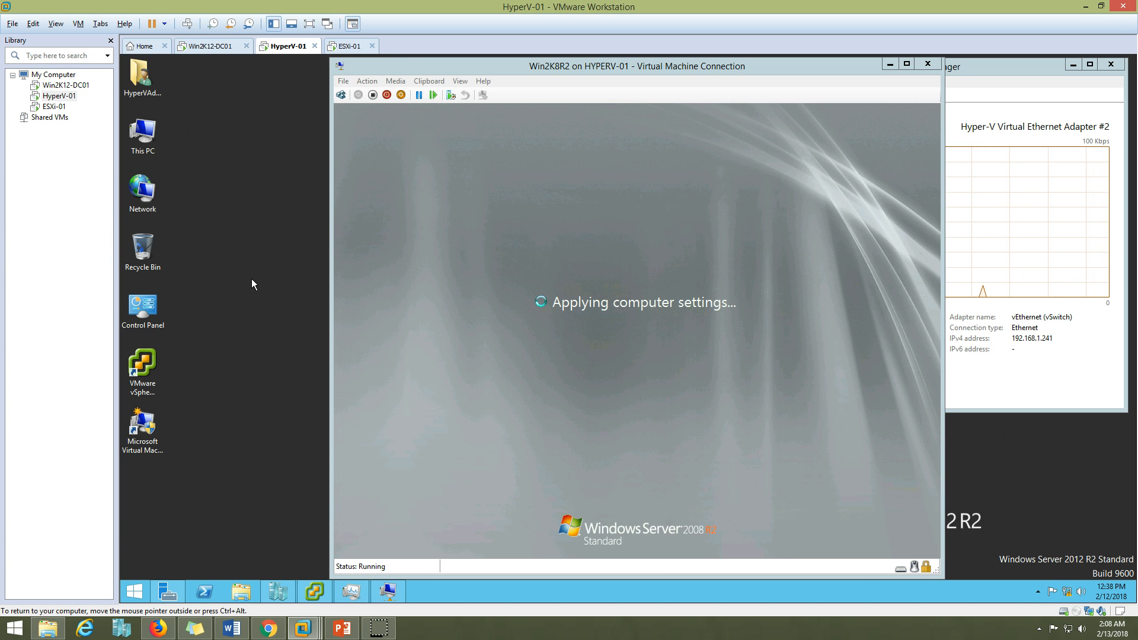
Log back on to the restarted Win2K8R2 guest with the administrator account's password
left_click(341, 95)
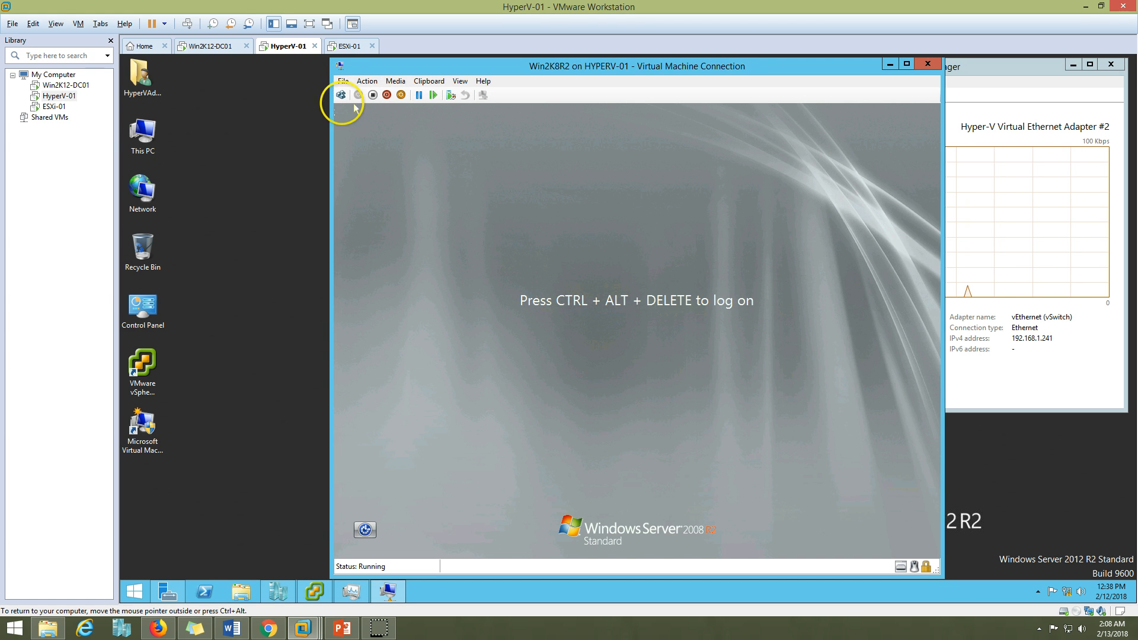
left_click(341, 95)
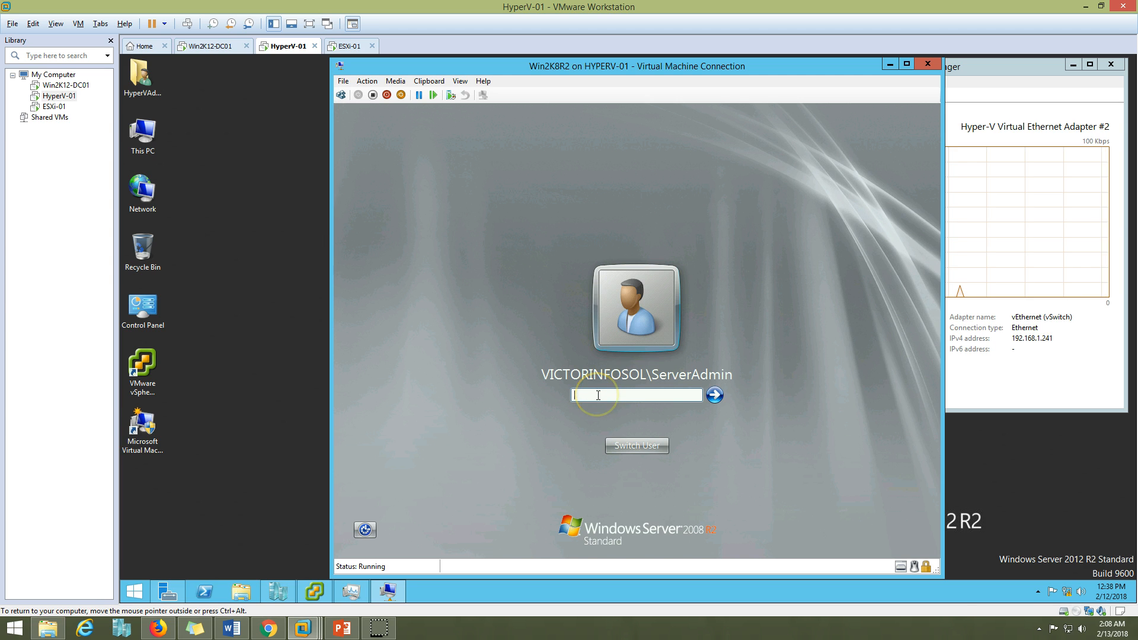
key("Return")
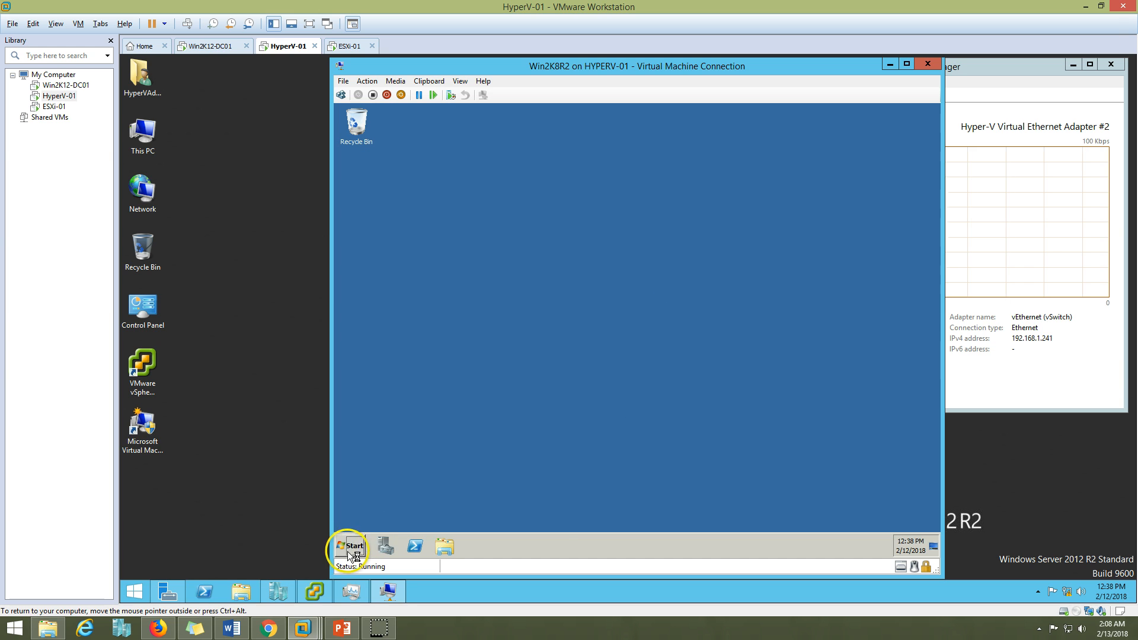
Open a Command Prompt in the guest, ping victorinfosol.com and stop the ping after a few replies
left_click(350, 545)
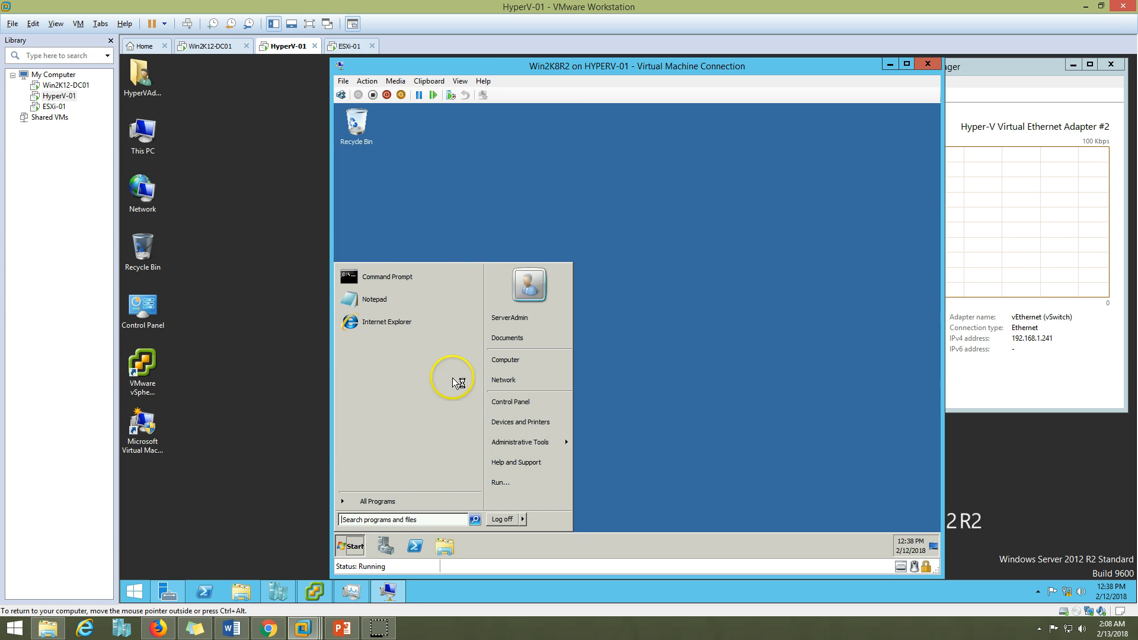
left_click(394, 276)
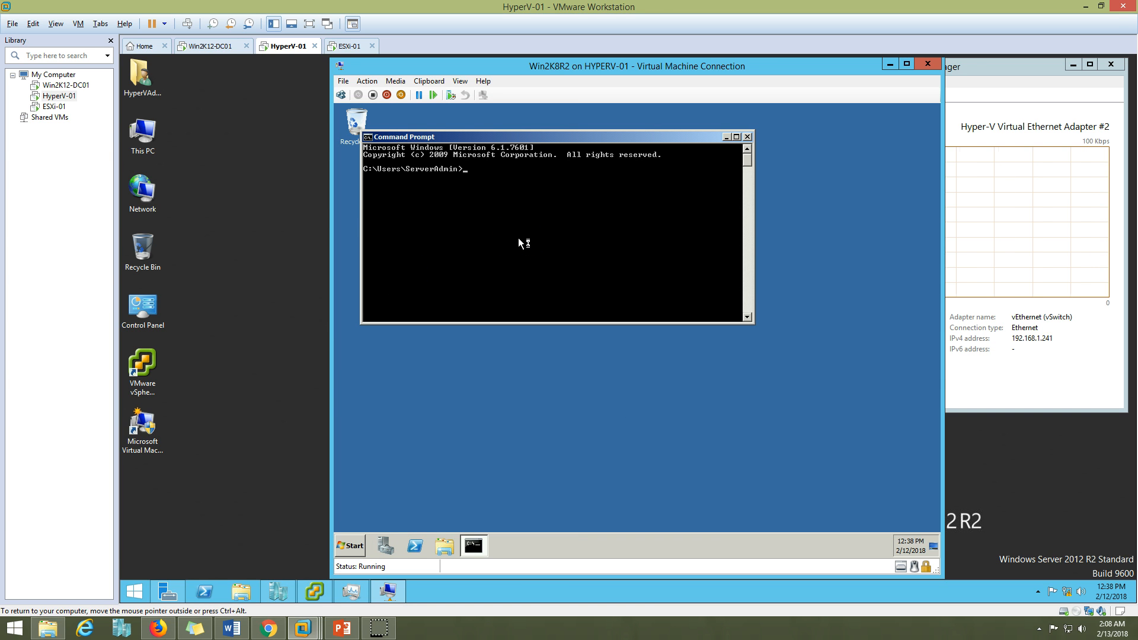
type("pin")
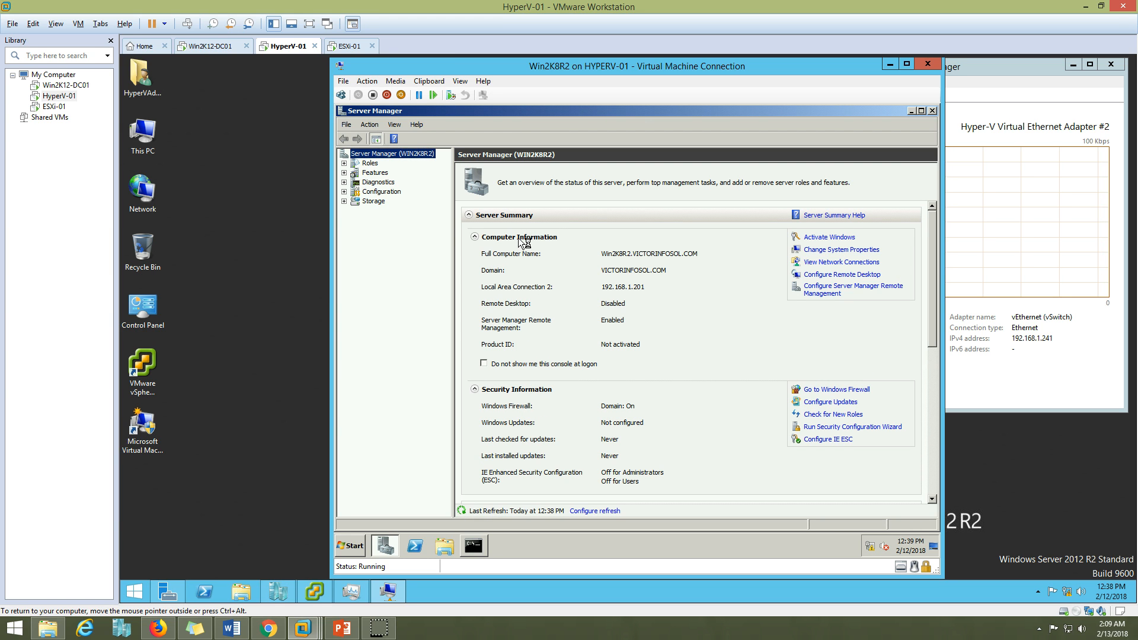
left_click(475, 546)
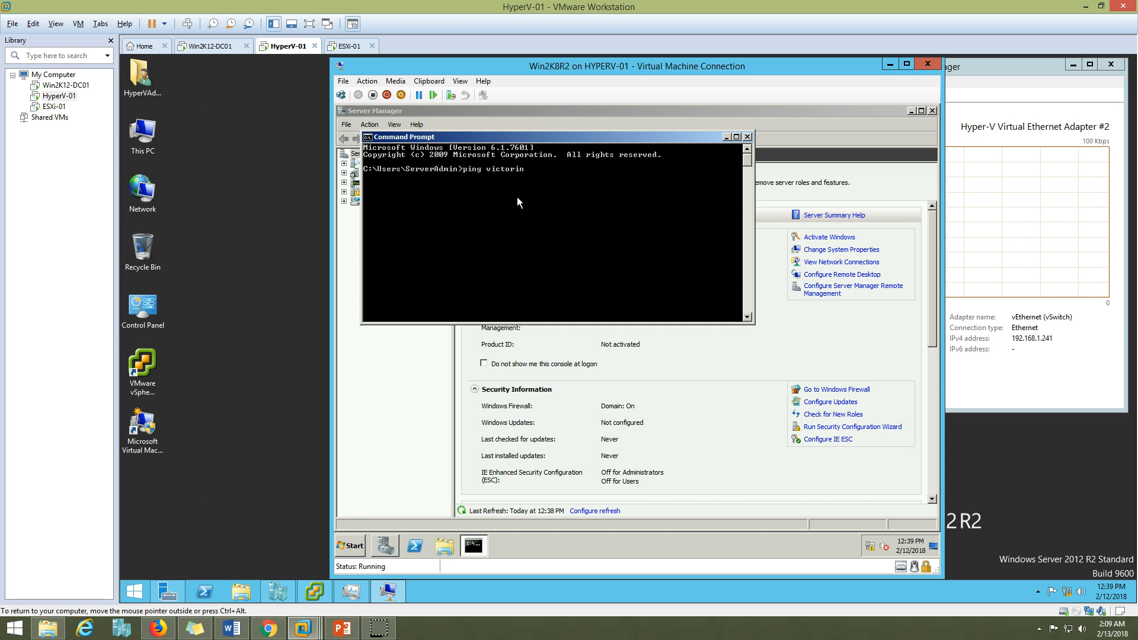
type("victorinfosol.com")
key("Return")
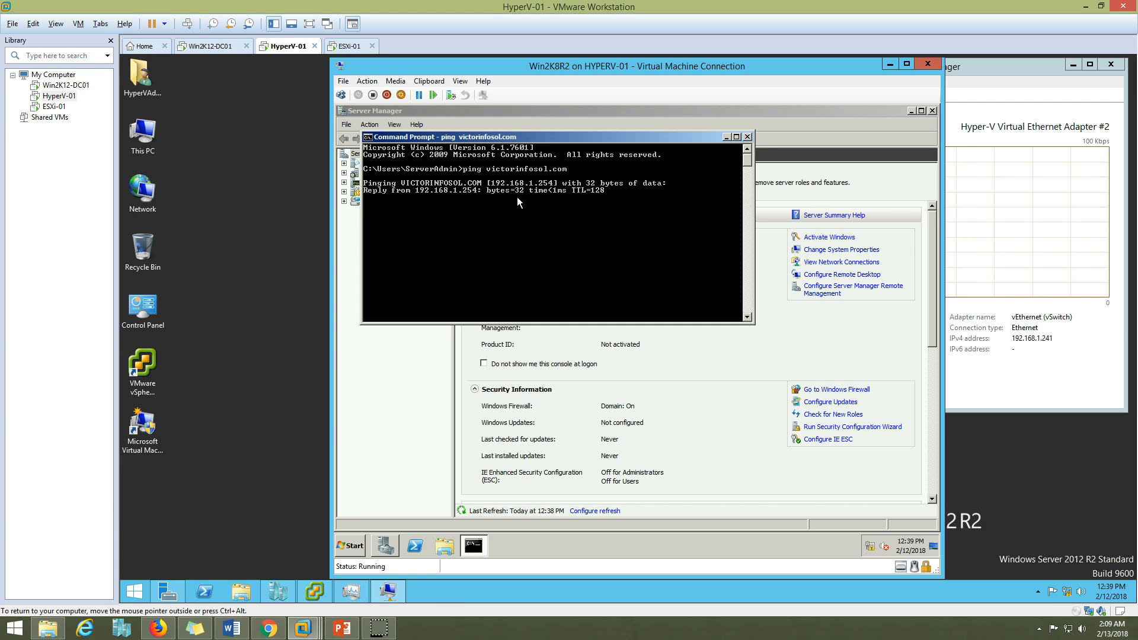
key("ctrl+c")
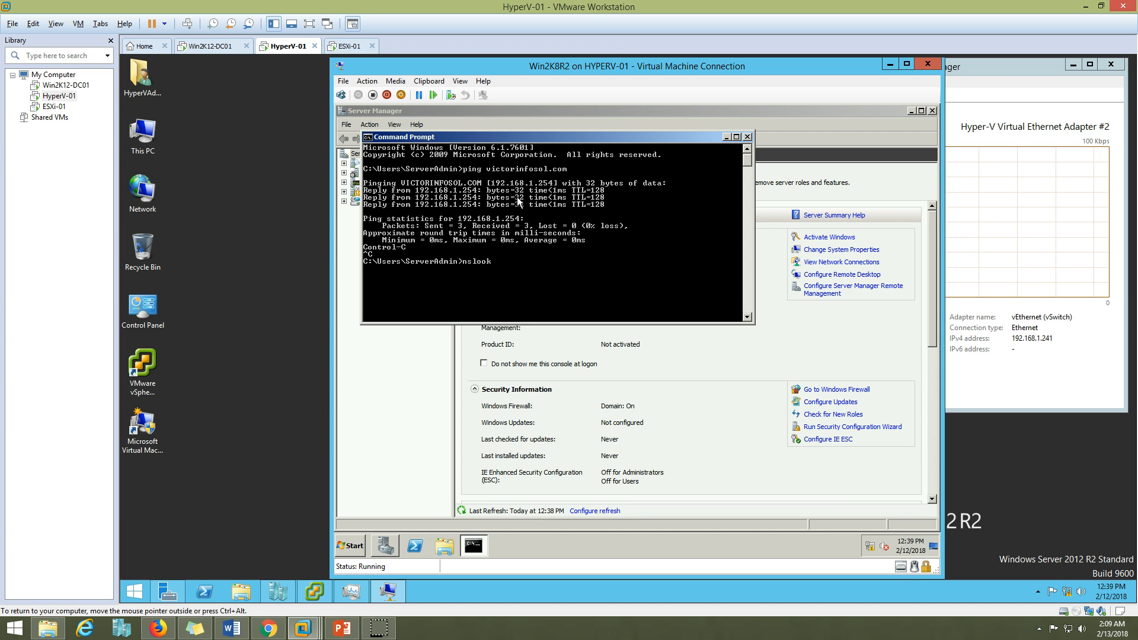
Check the guest's default DNS server with nslookup, exit it and close the Command Prompt
type("nslookup")
key("Return")
type("ex")
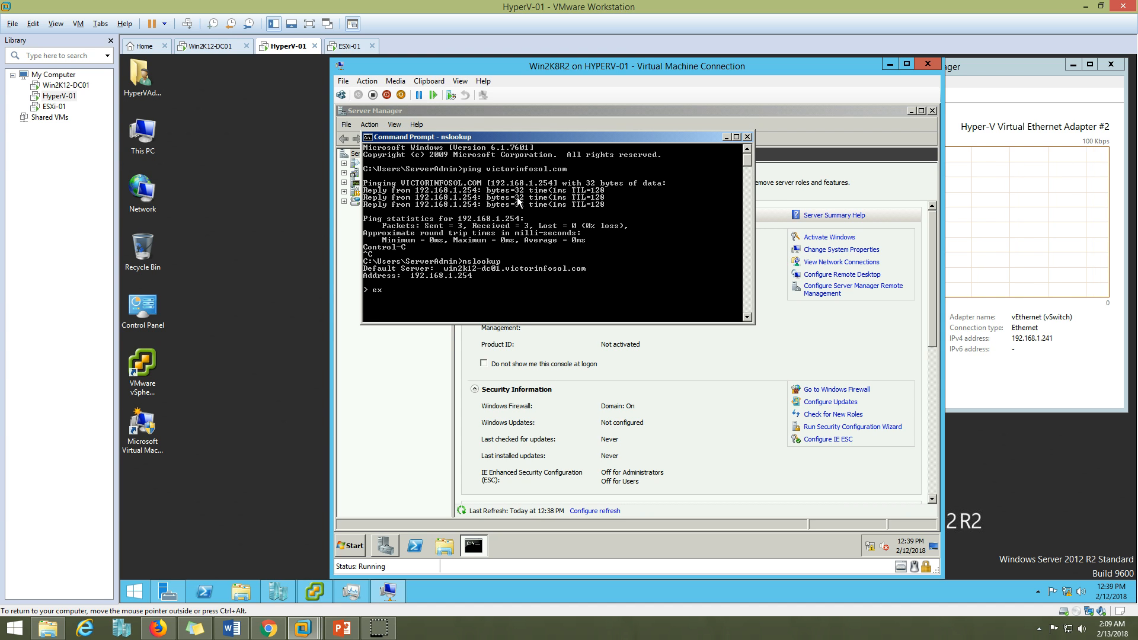
type("it")
key("Return")
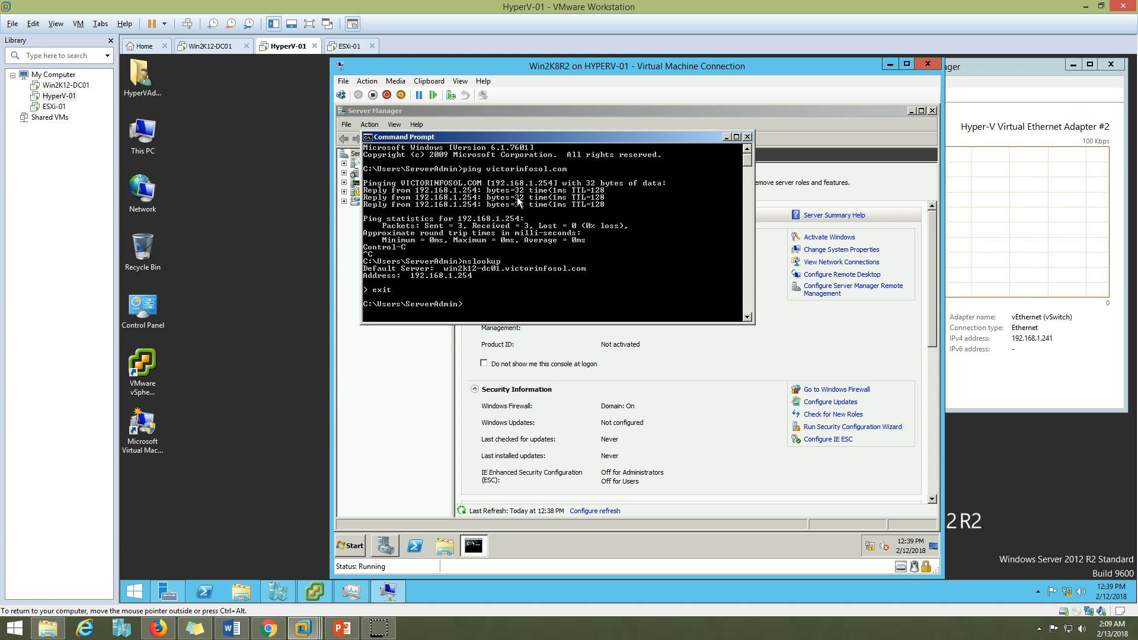
left_click(747, 137)
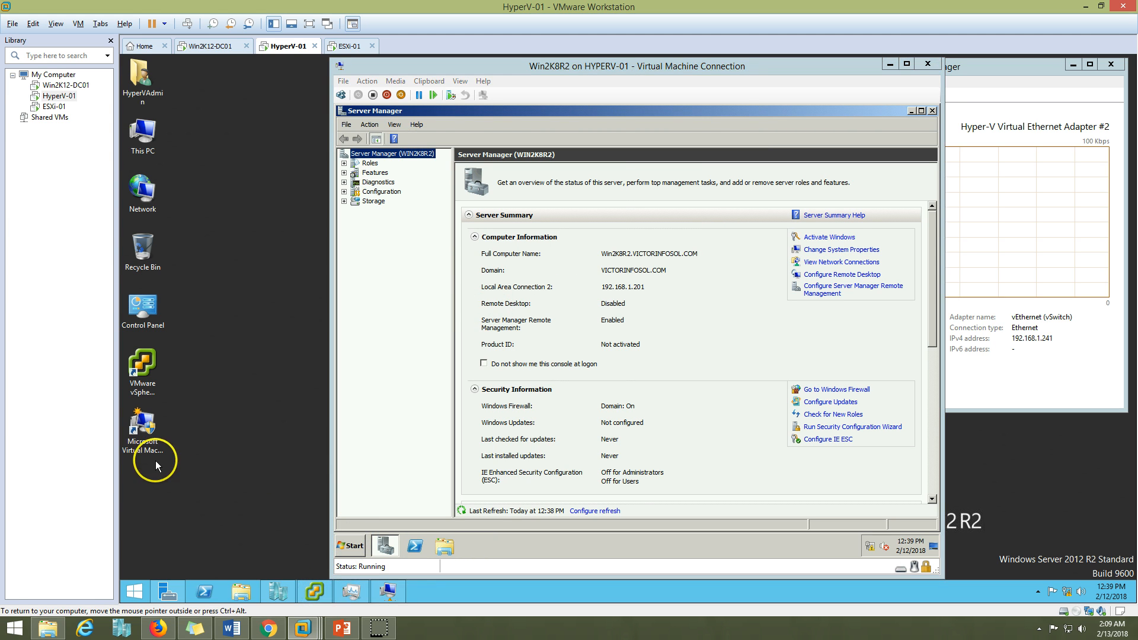
Launch Microsoft Virtual Machine Converter, close the Win2K8R2 connection window and choose virtual machine conversion as the machine type
double_click(143, 430)
left_click(928, 64)
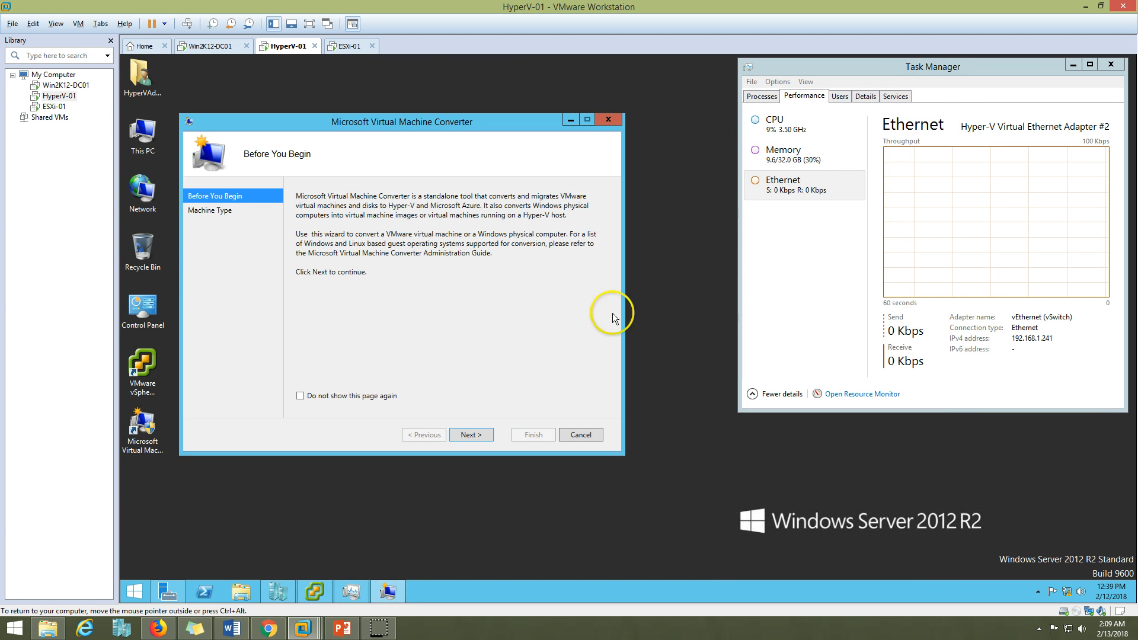
left_click(475, 436)
left_click(476, 436)
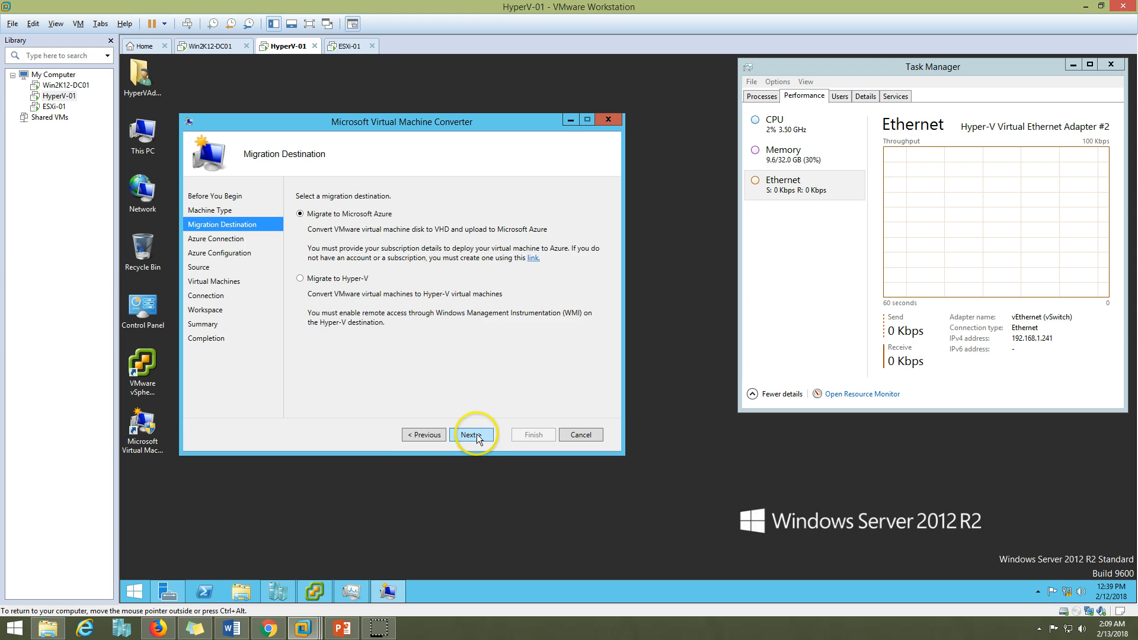
left_click(422, 434)
left_click(427, 434)
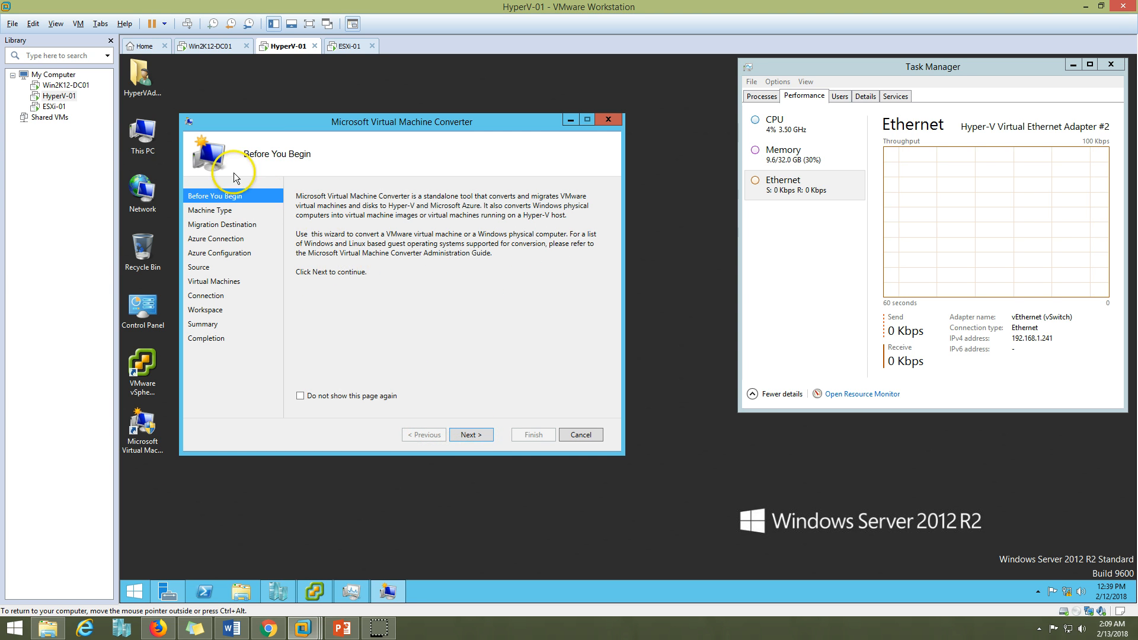
left_click(472, 435)
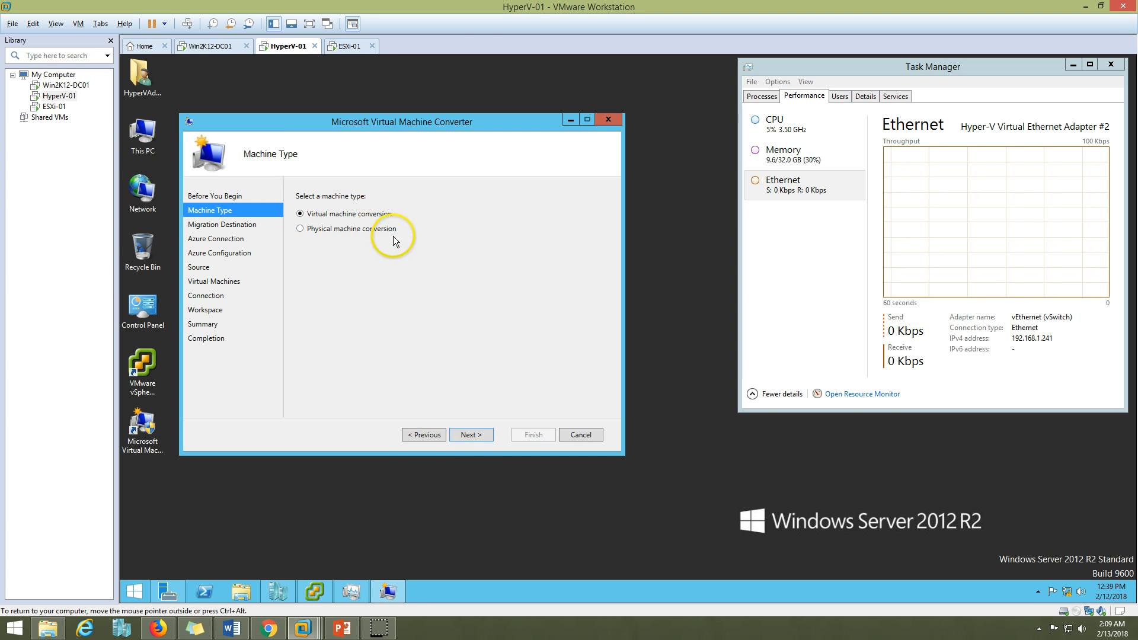
left_click(472, 435)
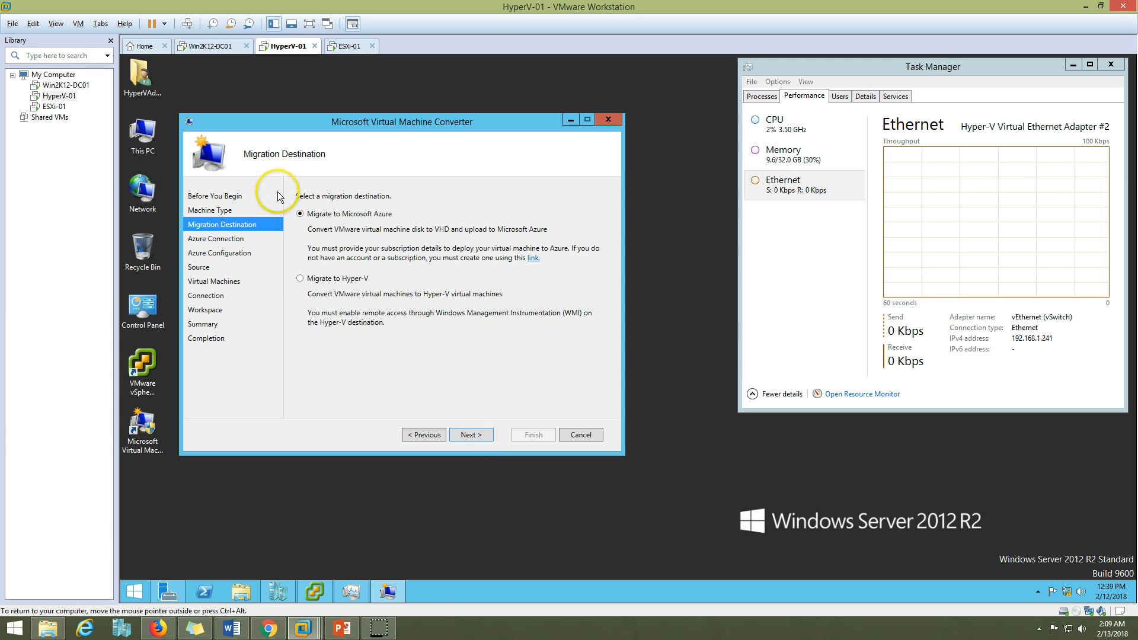
Choose Hyper-V as the migration destination and set the host address to 192.168.1.241 with the current Windows user account
left_click(301, 278)
left_click(471, 435)
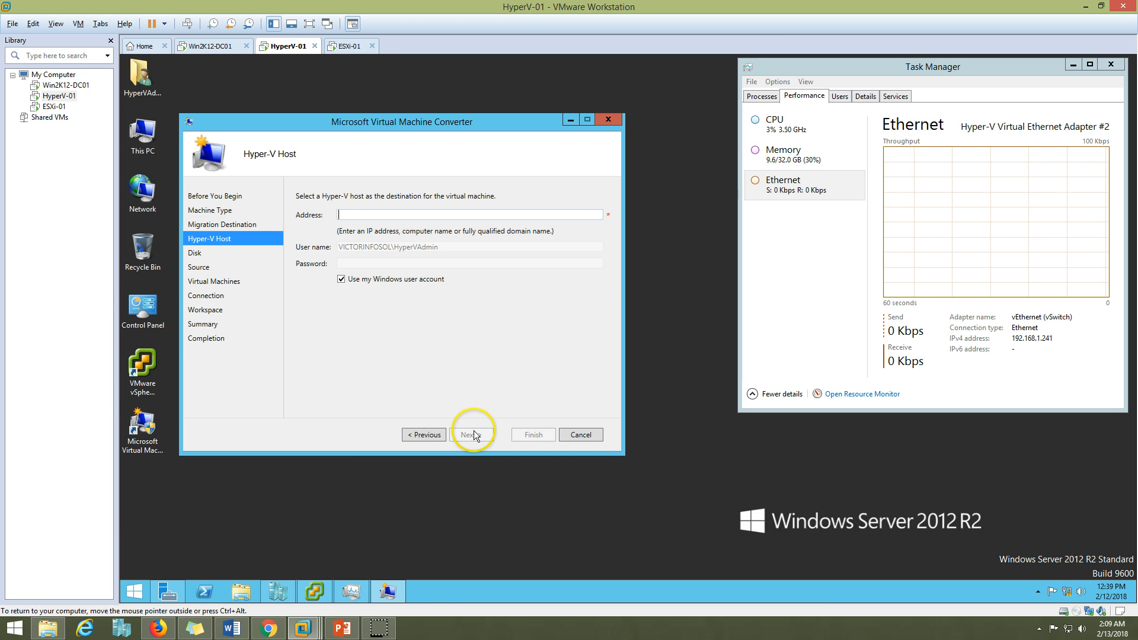
type("192.1")
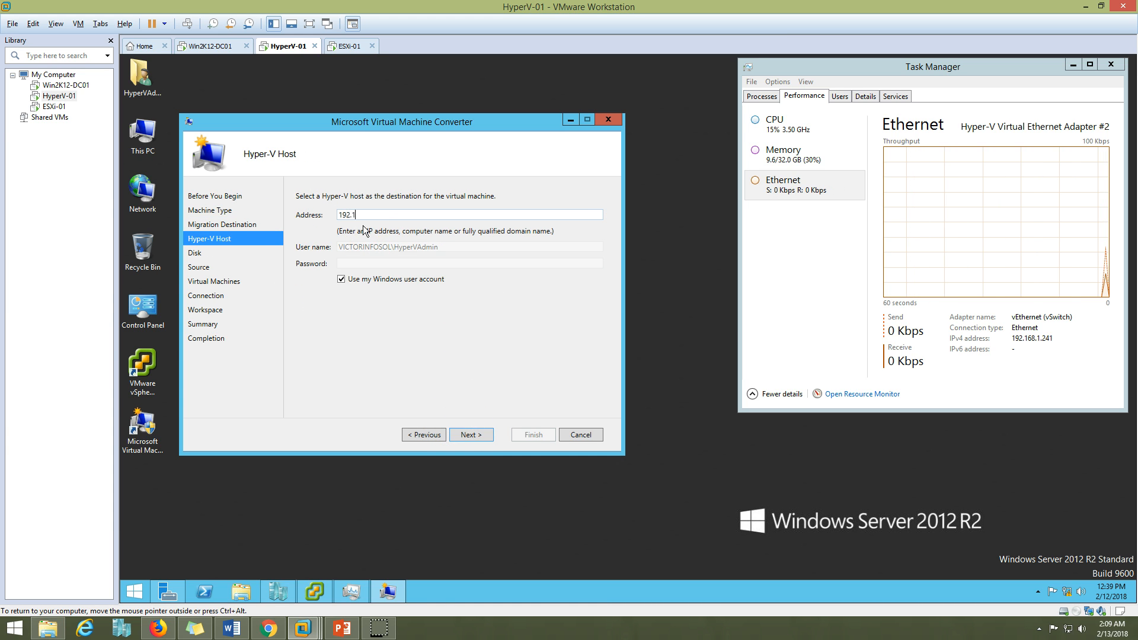
type("68.1.")
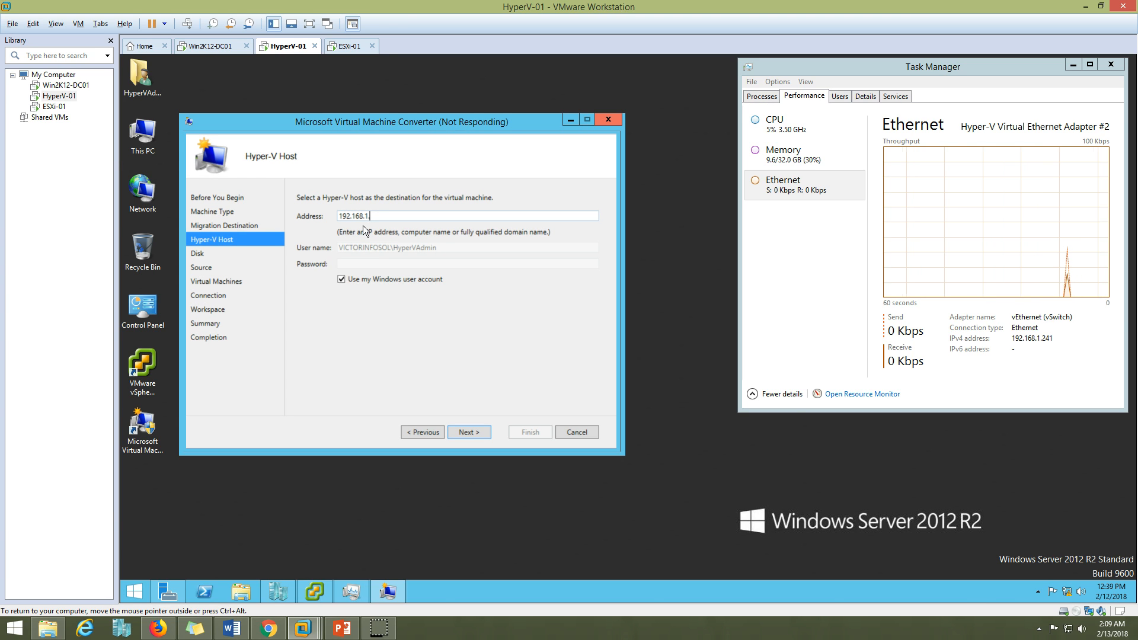
type("2")
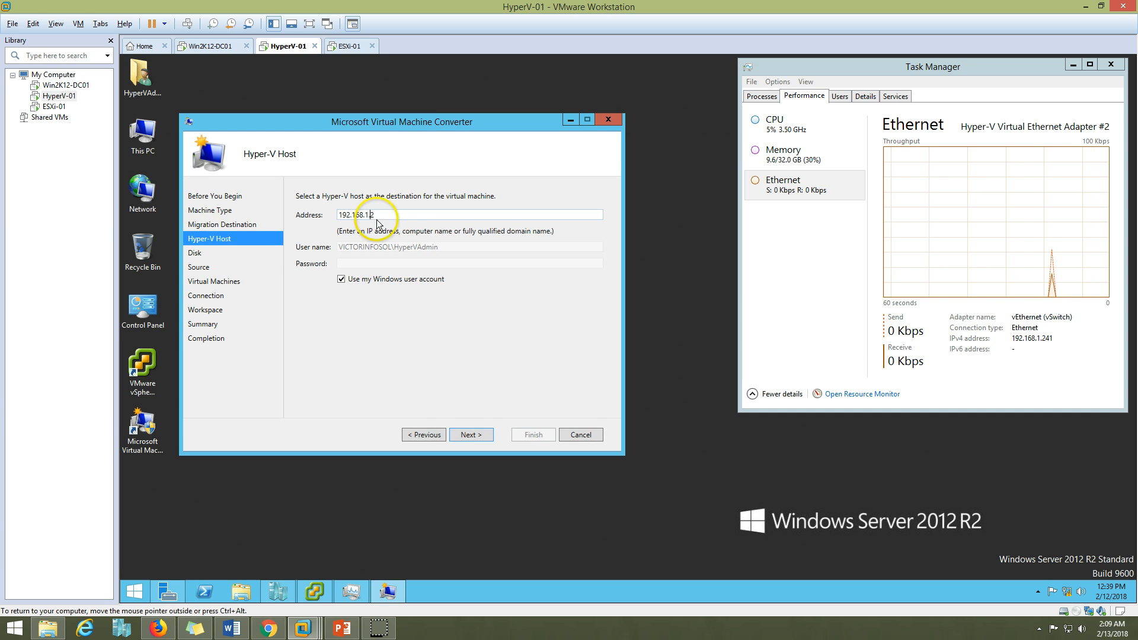
type("41")
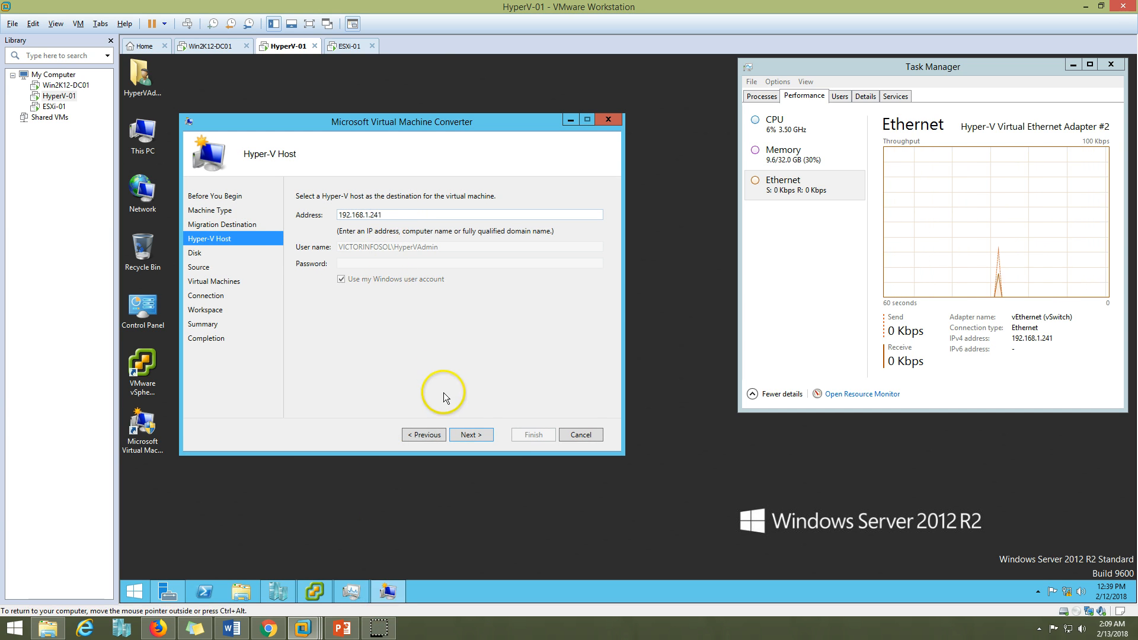
left_click(473, 436)
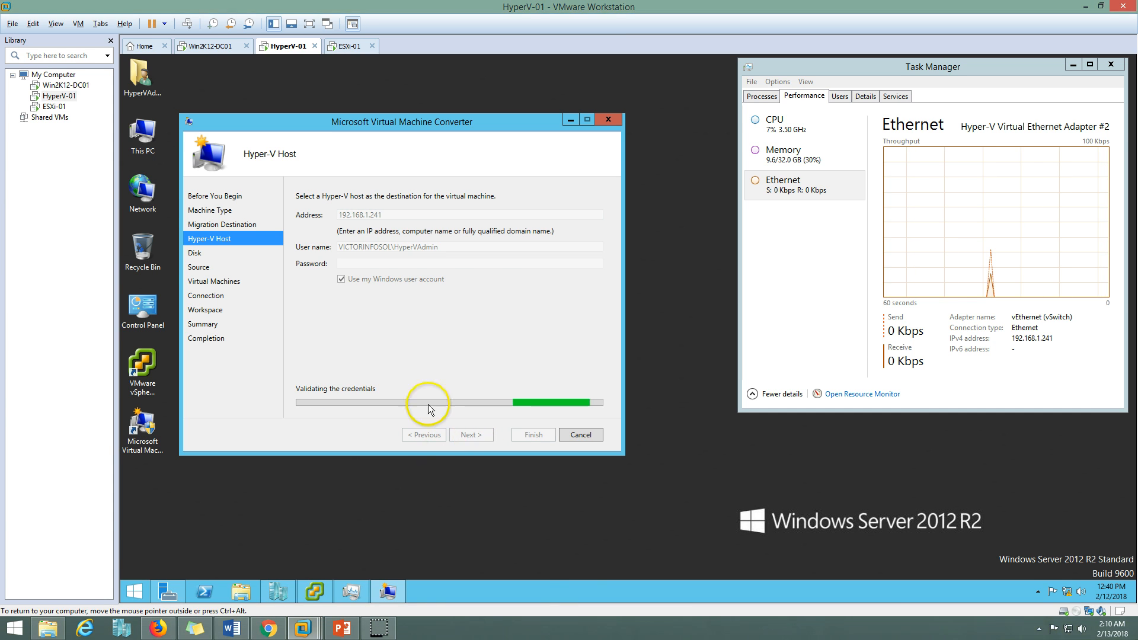
Open \\192.168.1.241\c$ from Run, browse to HVDATA\Hyper-V\Virtual Hard Disks and copy the folder path
right_click(134, 591)
left_click(196, 556)
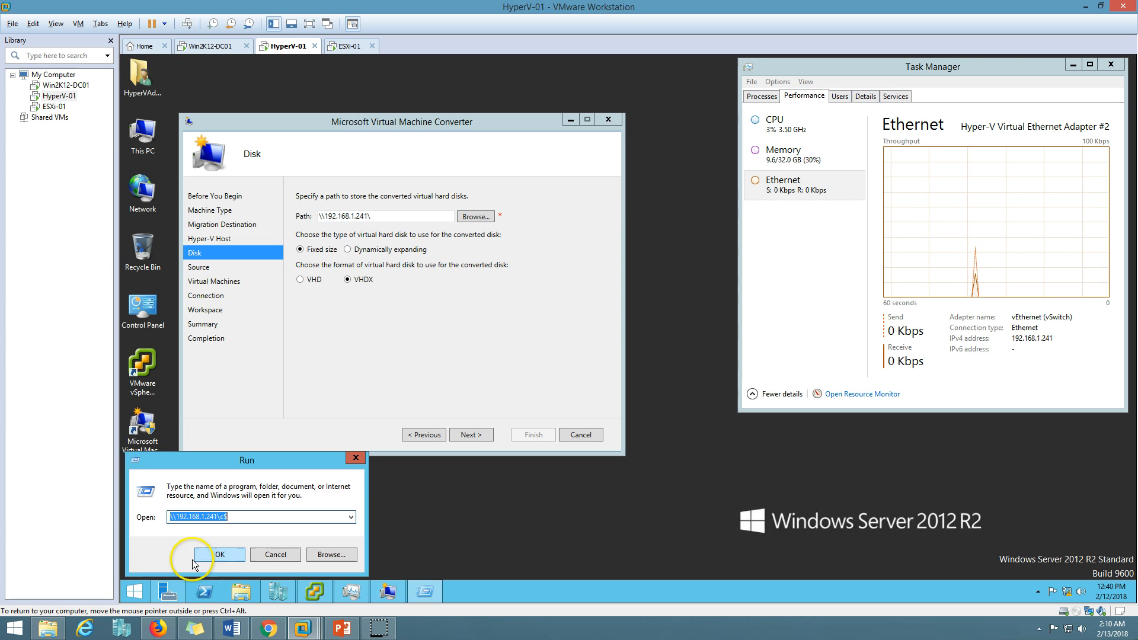
left_click(225, 555)
left_click(271, 323)
double_click(271, 323)
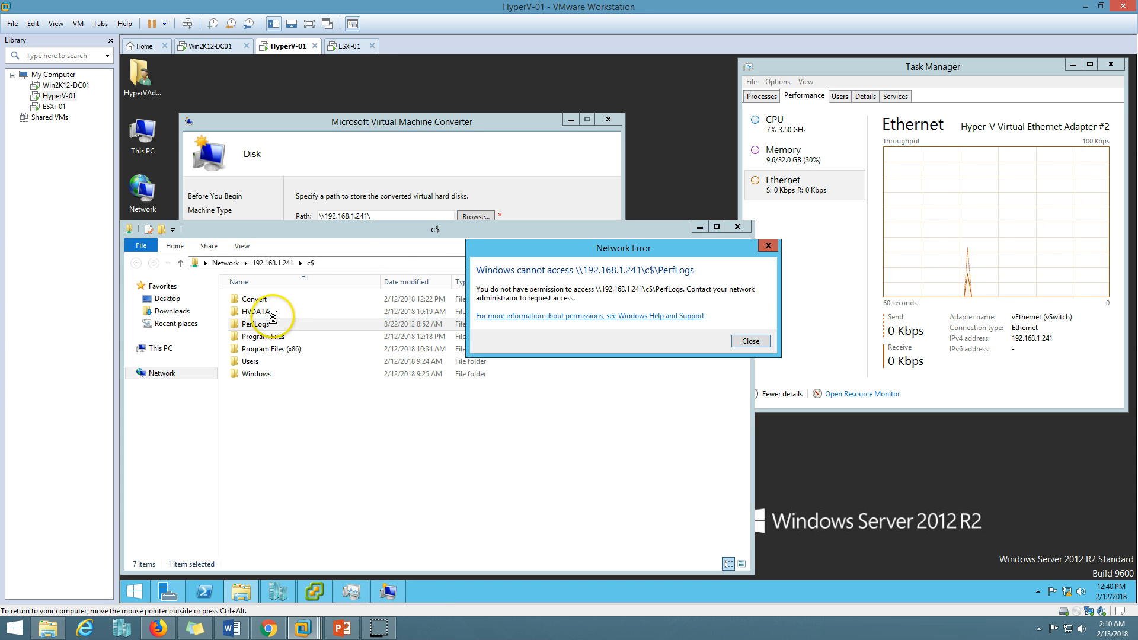
left_click(753, 336)
double_click(259, 313)
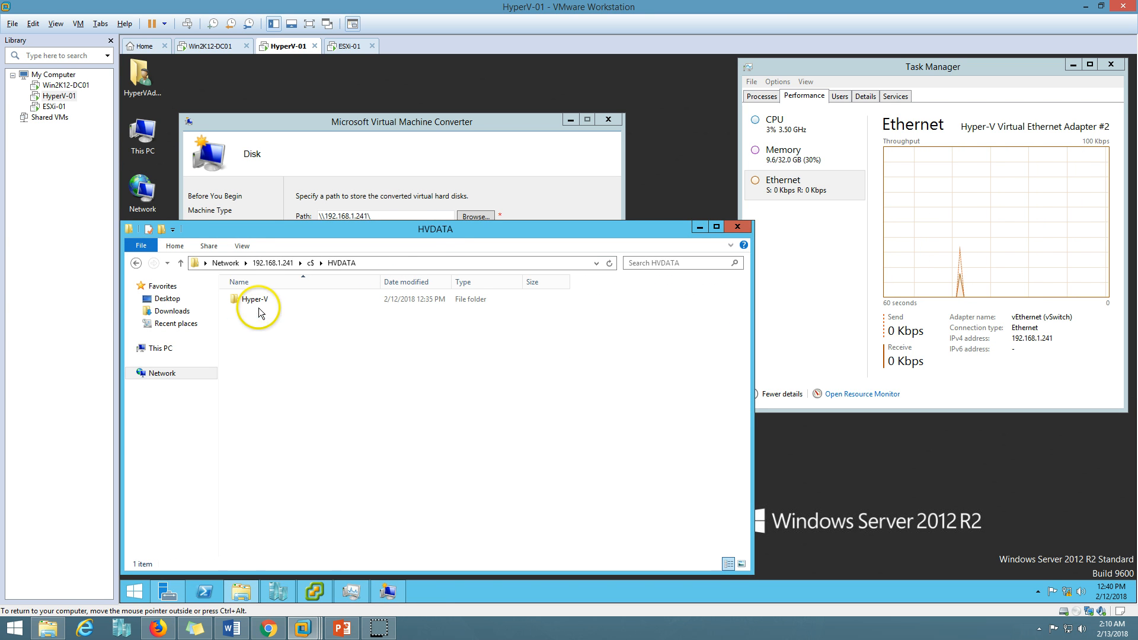
double_click(279, 298)
left_click(289, 300)
double_click(289, 301)
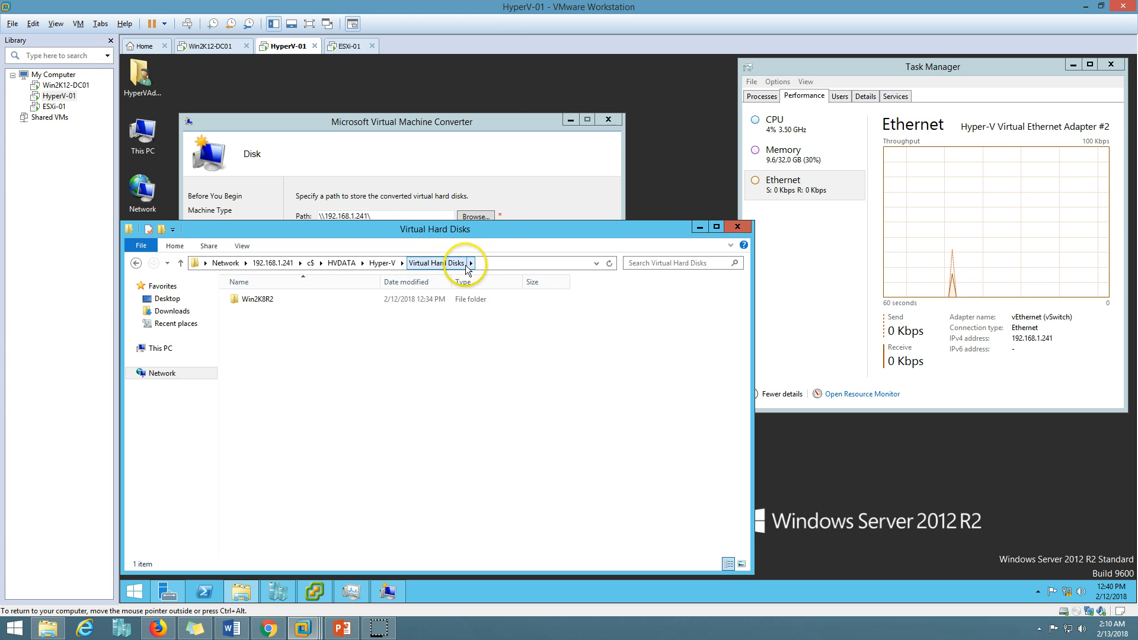
left_click(493, 260)
Set the converted disk path to the copied Virtual Hard Disks folder and choose a dynamically expanding VHDX disk
left_click(500, 155)
key("ctrl+a")
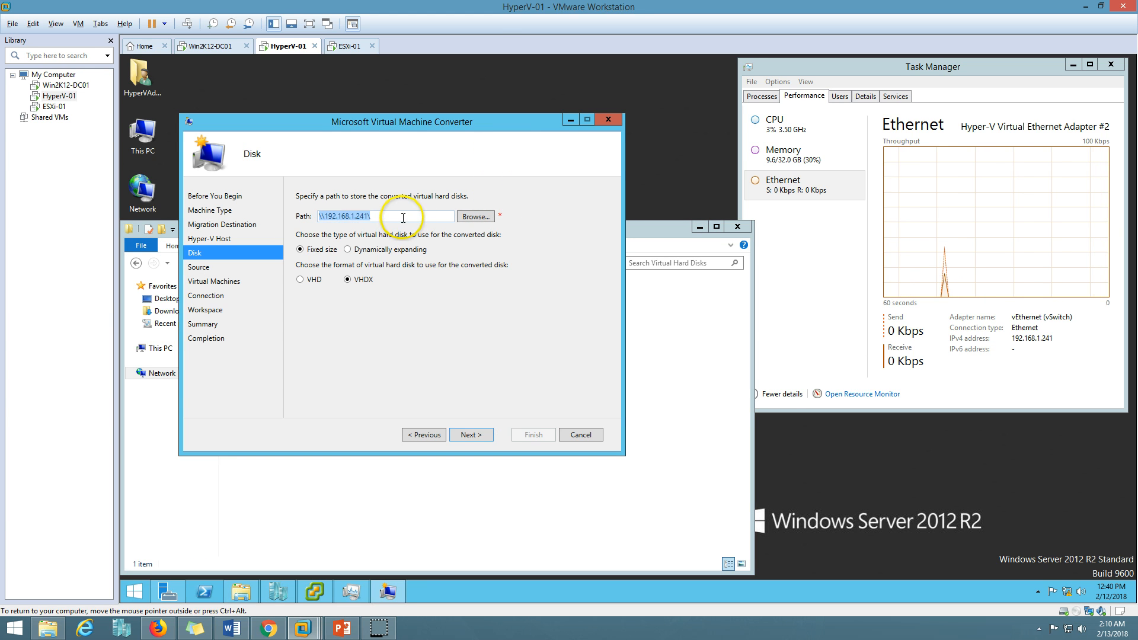
key("ctrl+v")
left_click(353, 250)
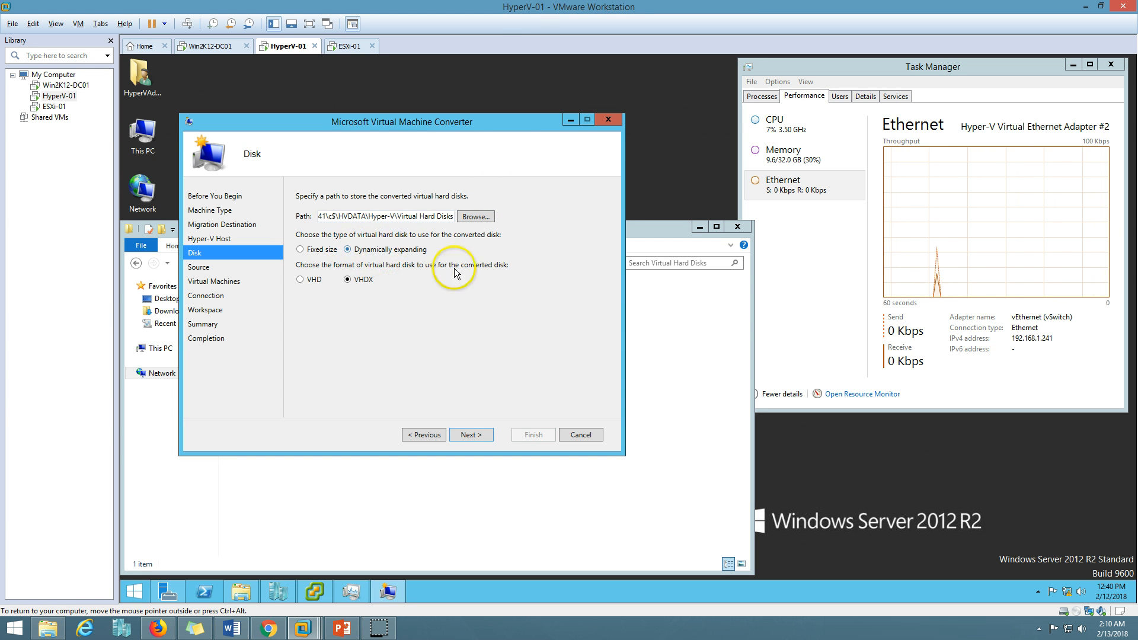
left_click(472, 435)
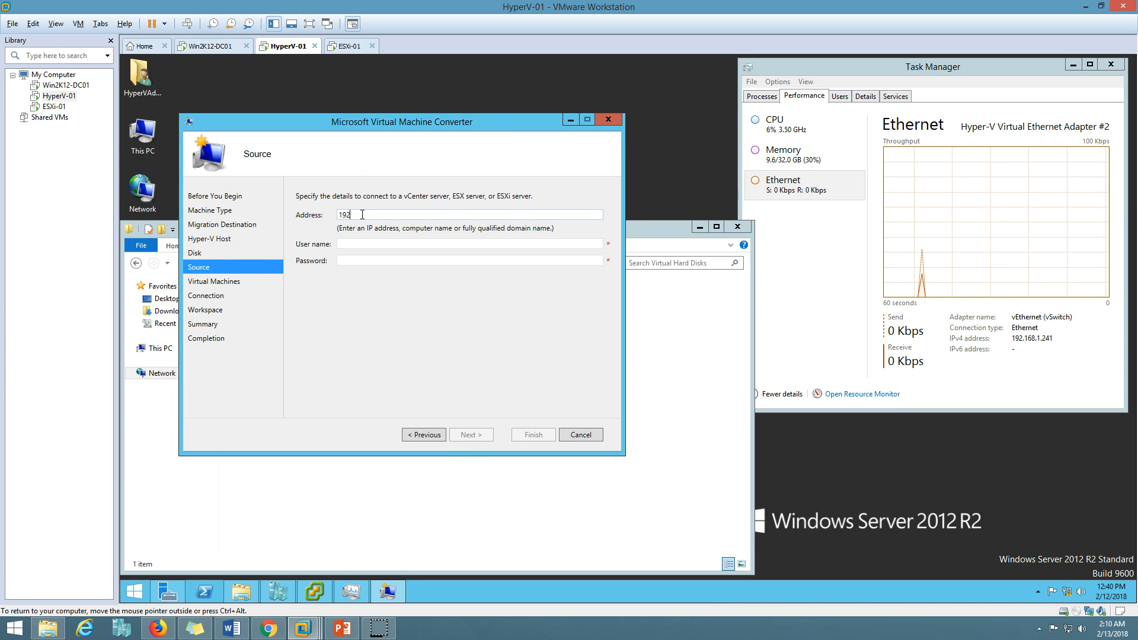
Connect to the source ESXi server 192.168.1.251 as root, entering the account password
type("192.168.1.")
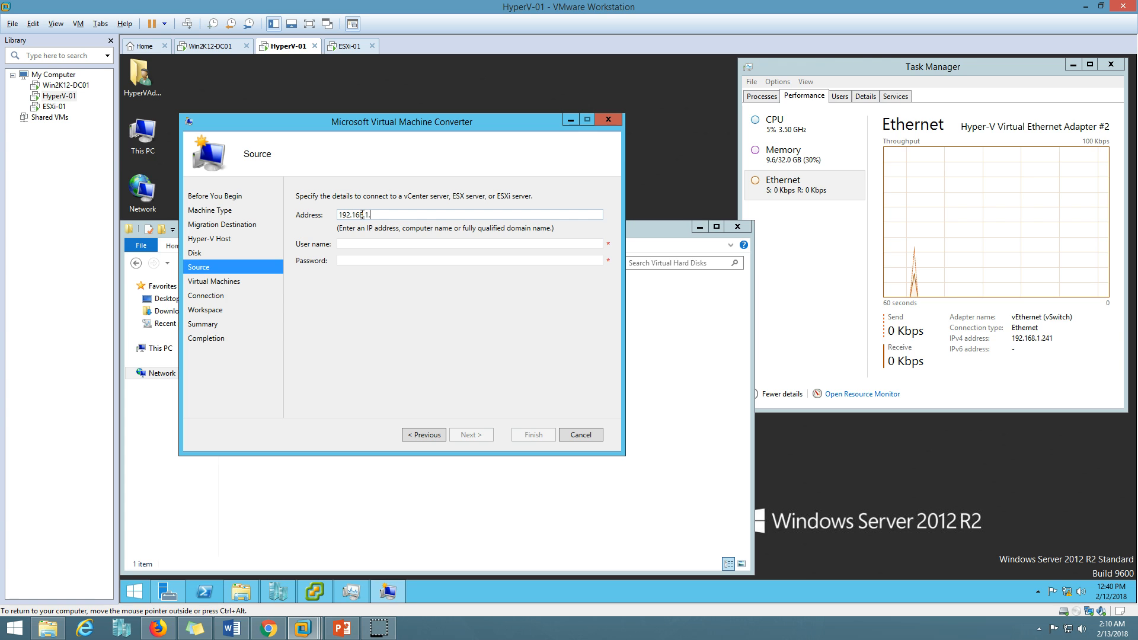
type("251")
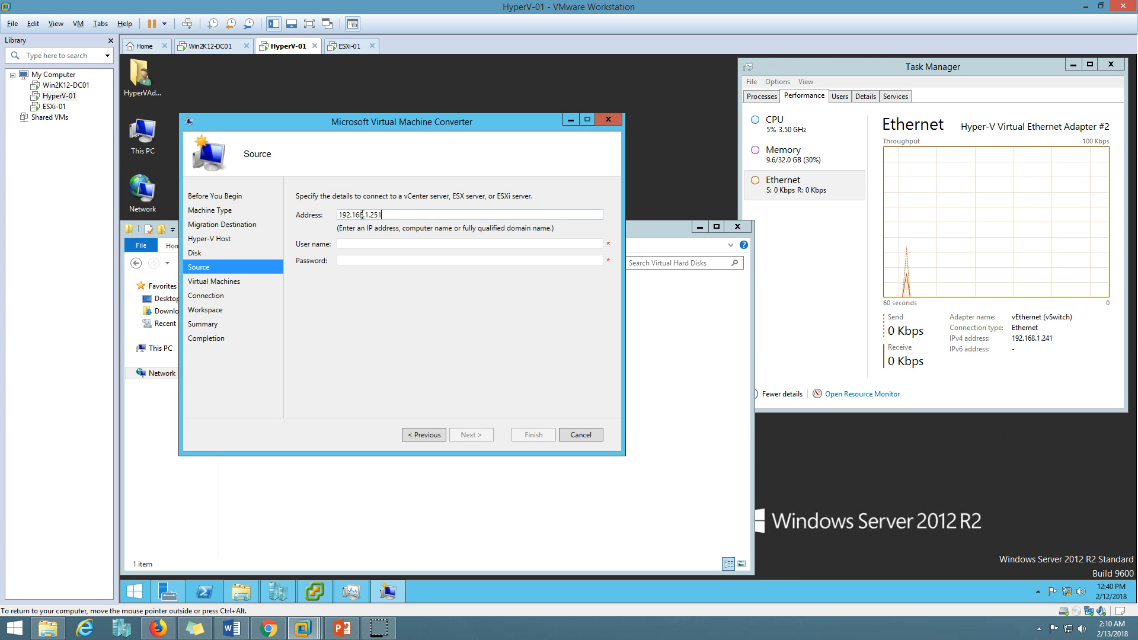
key("Tab")
type("root")
key("Tab")
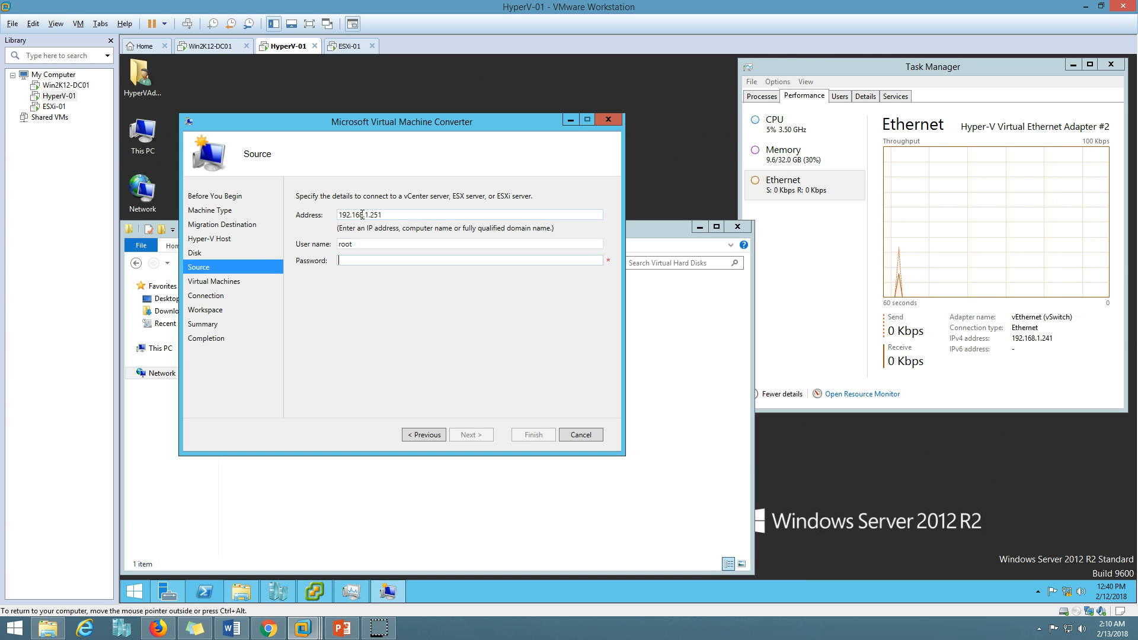
type("••••")
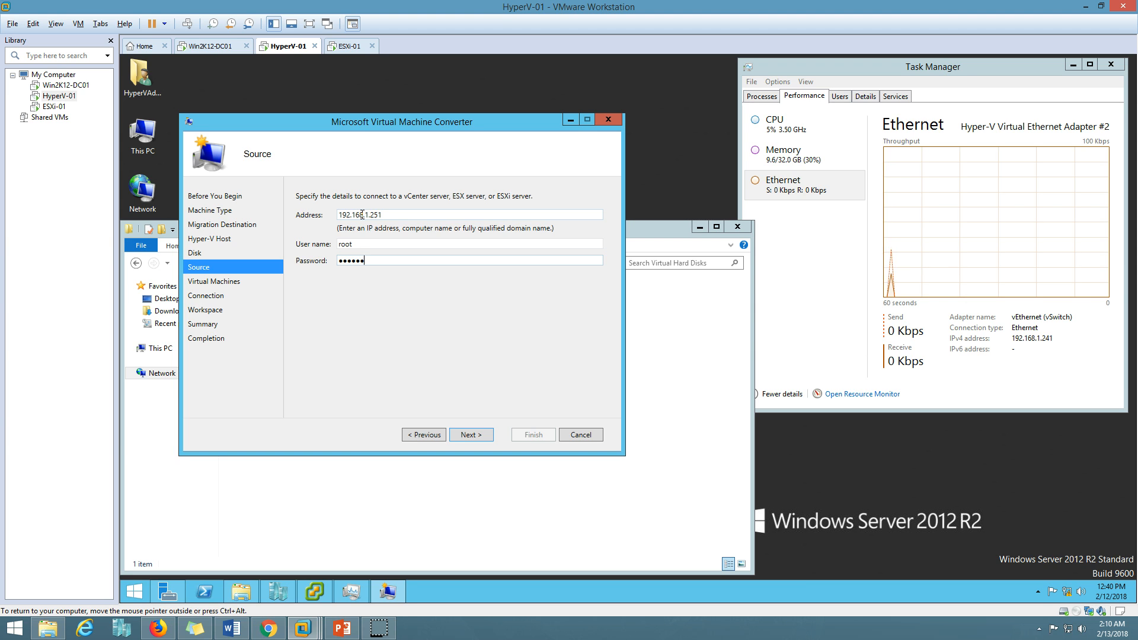
key("Return")
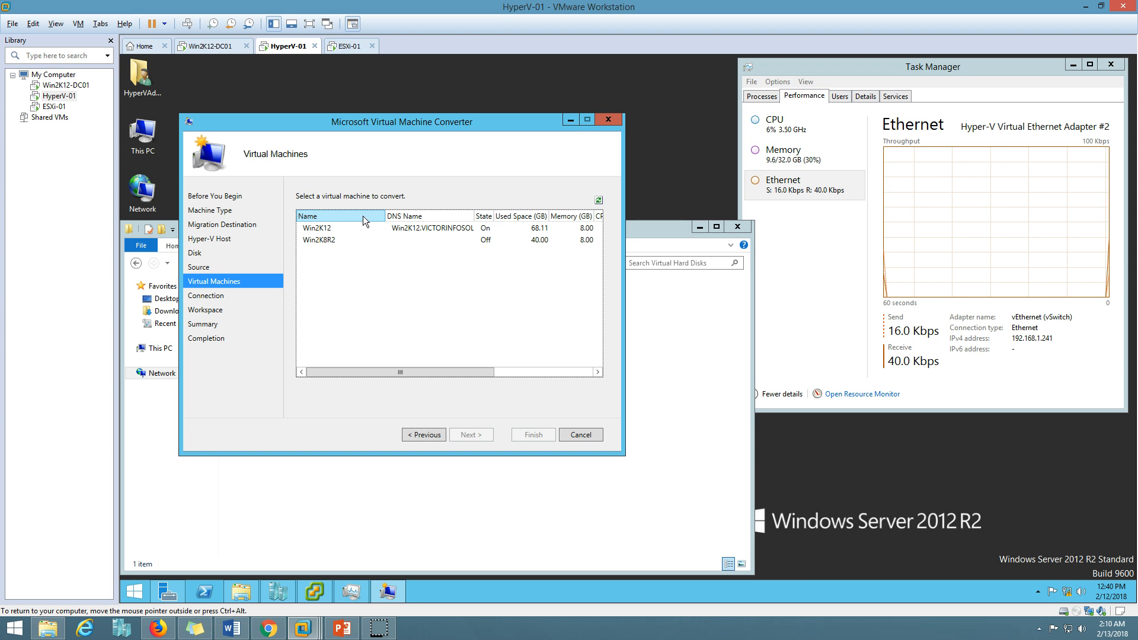
Select Win2K12 as the machine to convert and set the final state of both source and destination machines to Off
left_click(363, 240)
left_click(325, 228)
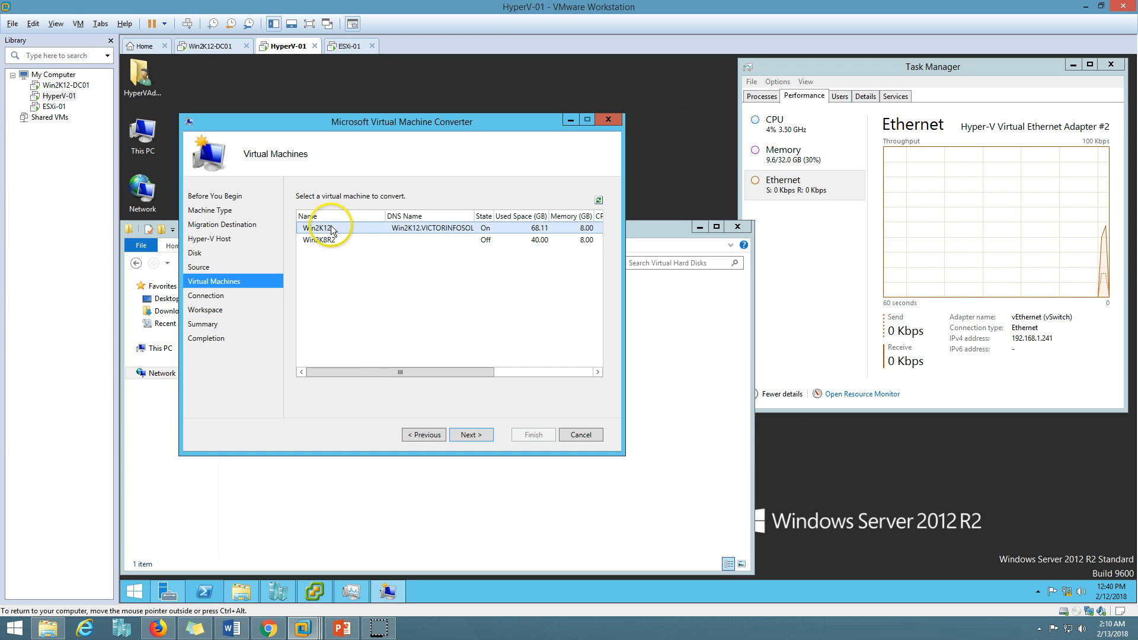
left_click(472, 436)
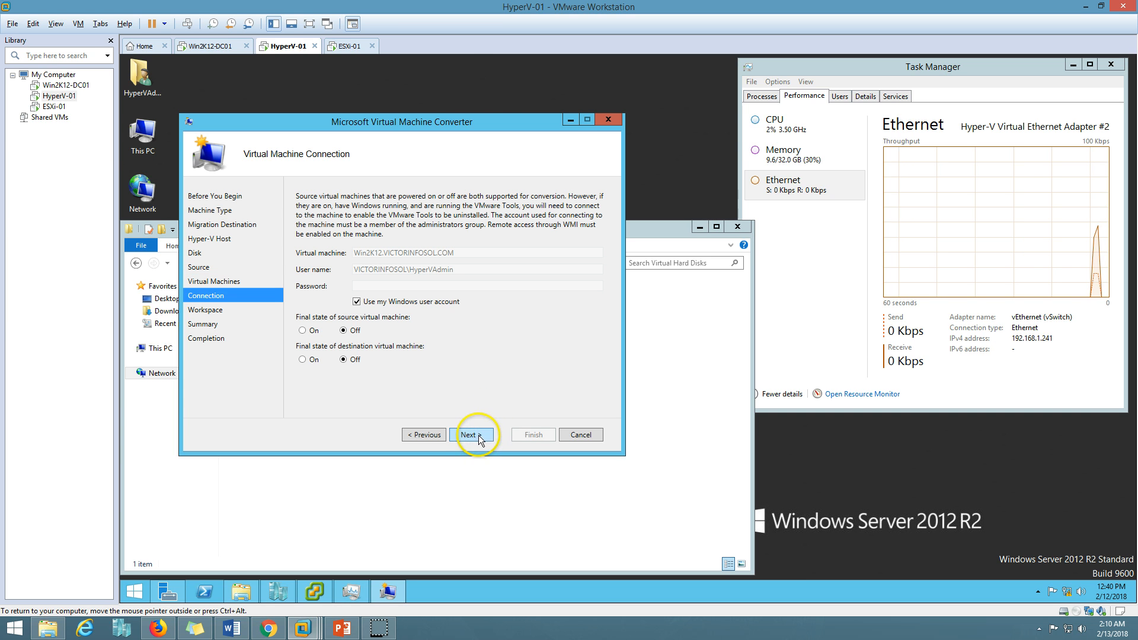
left_click_drag(452, 119, 645, 116)
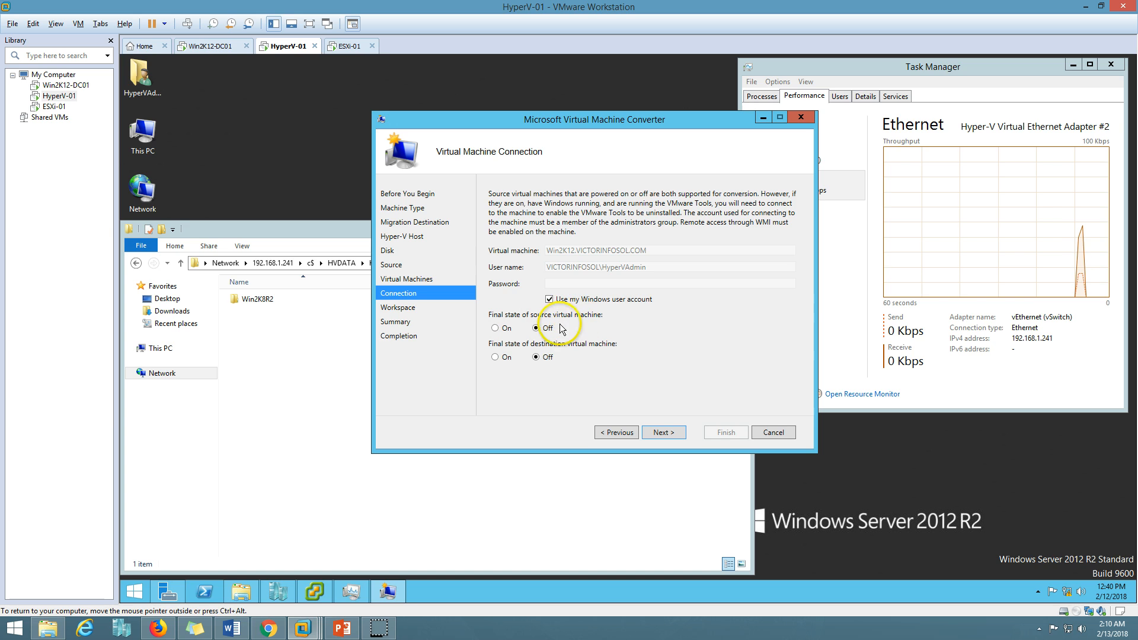
left_click(495, 328)
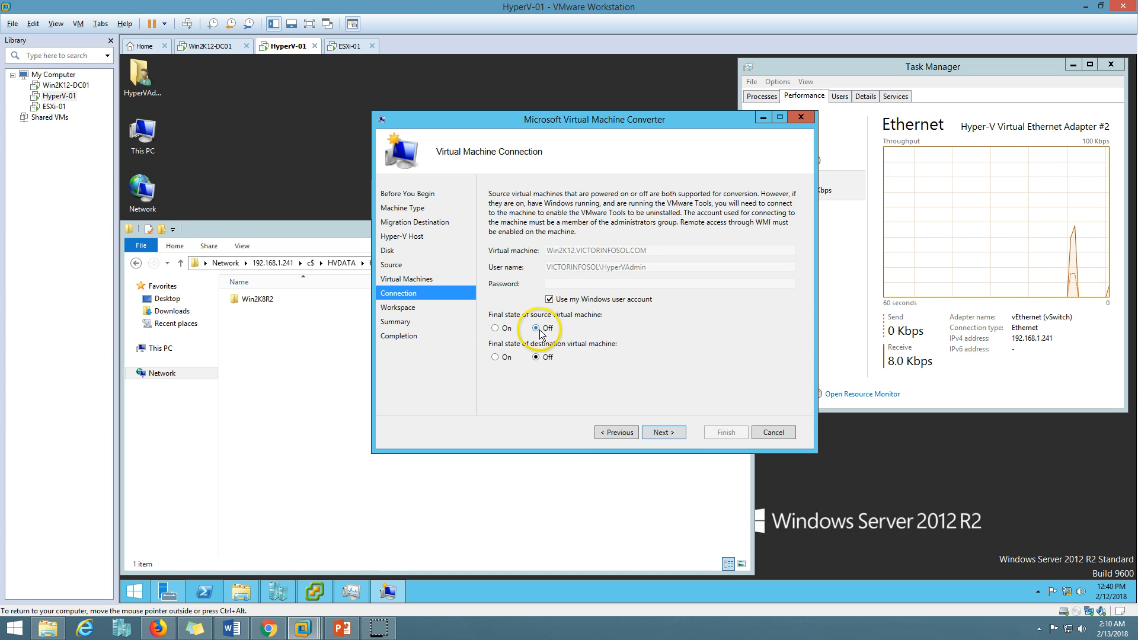
left_click(664, 432)
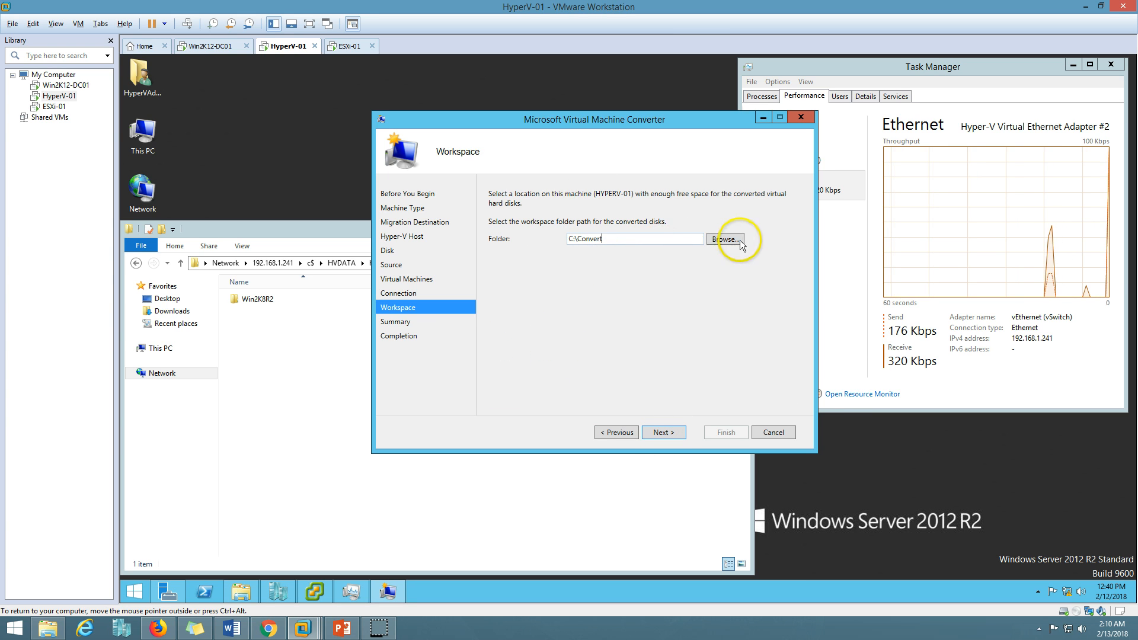
Use C:\Convert as the workspace folder for the converted disks and continue to the conversion summary
left_click_drag(635, 241, 495, 238)
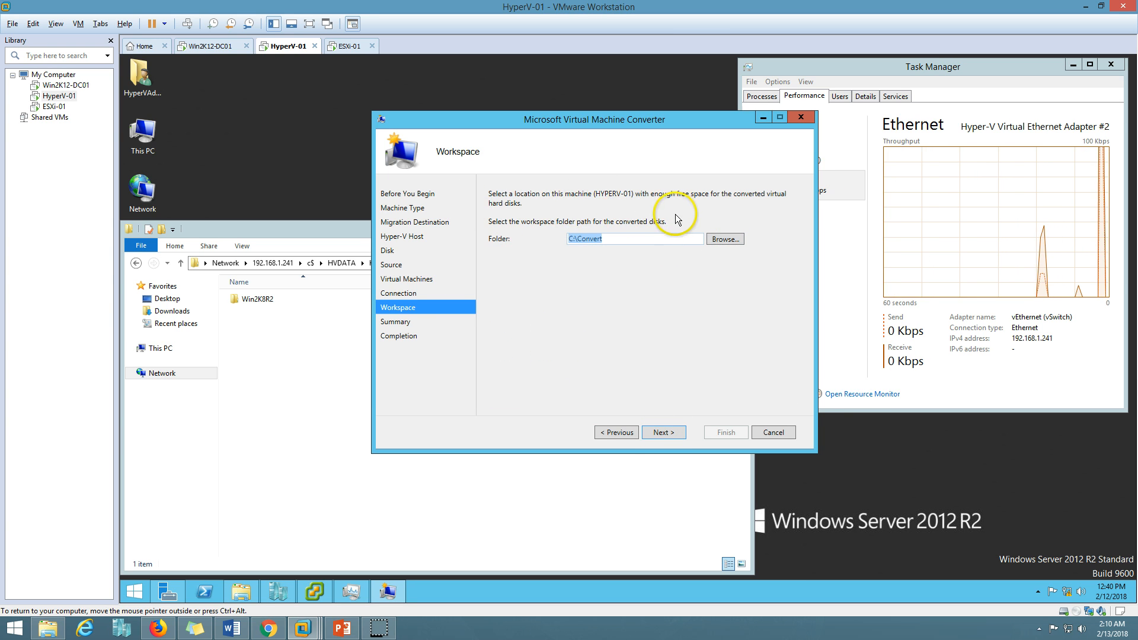
left_click(617, 238)
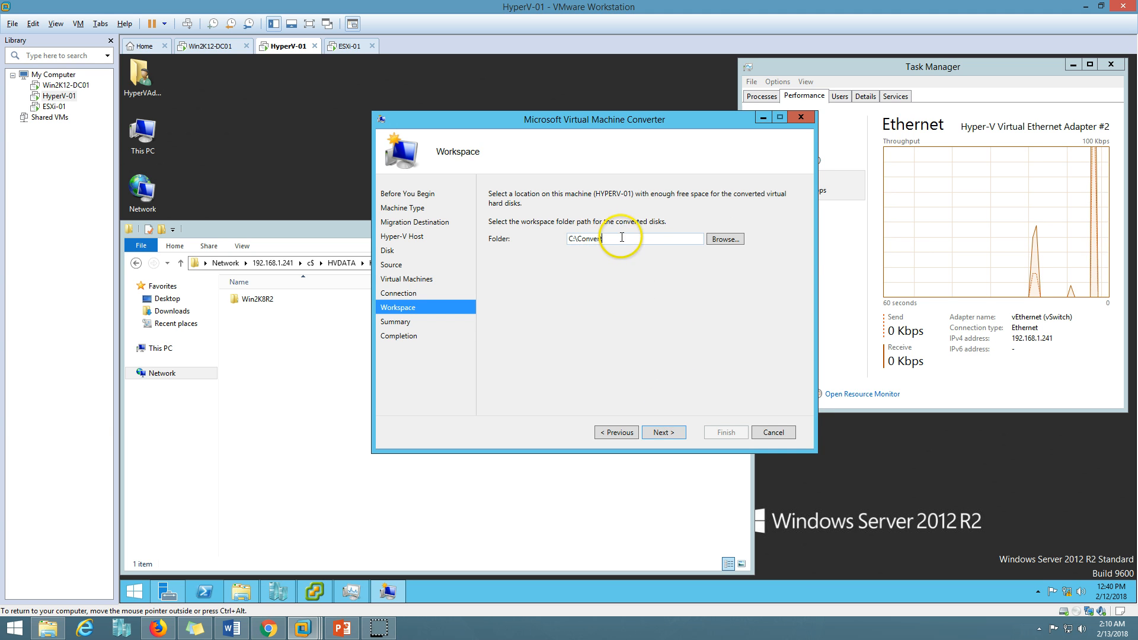
double_click(572, 235)
left_click(312, 414)
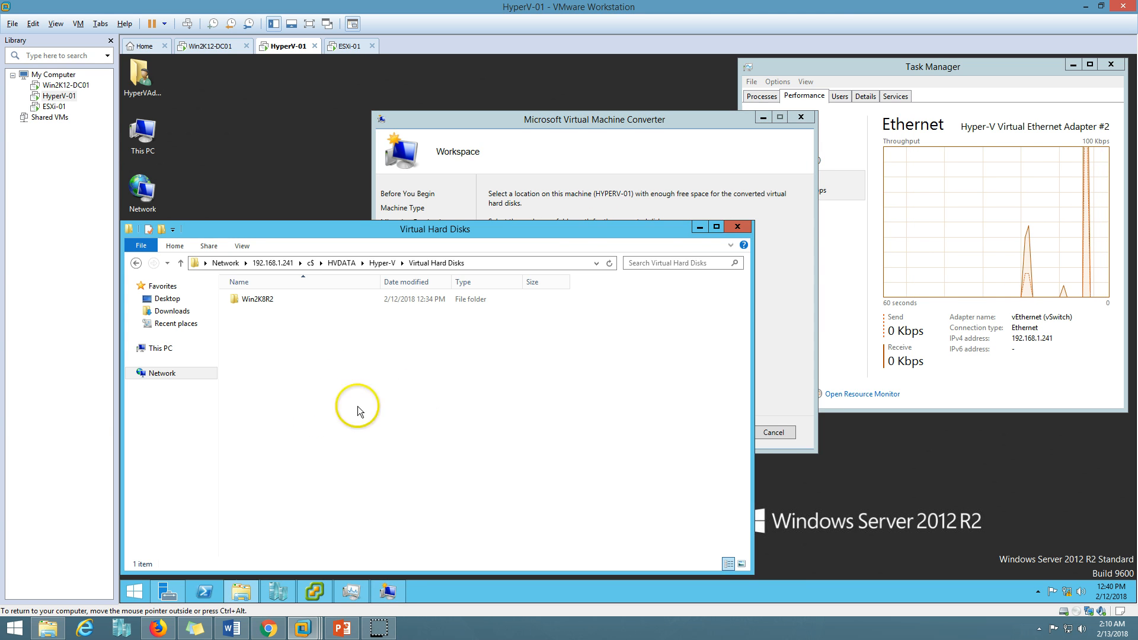
left_click(686, 182)
left_click(671, 435)
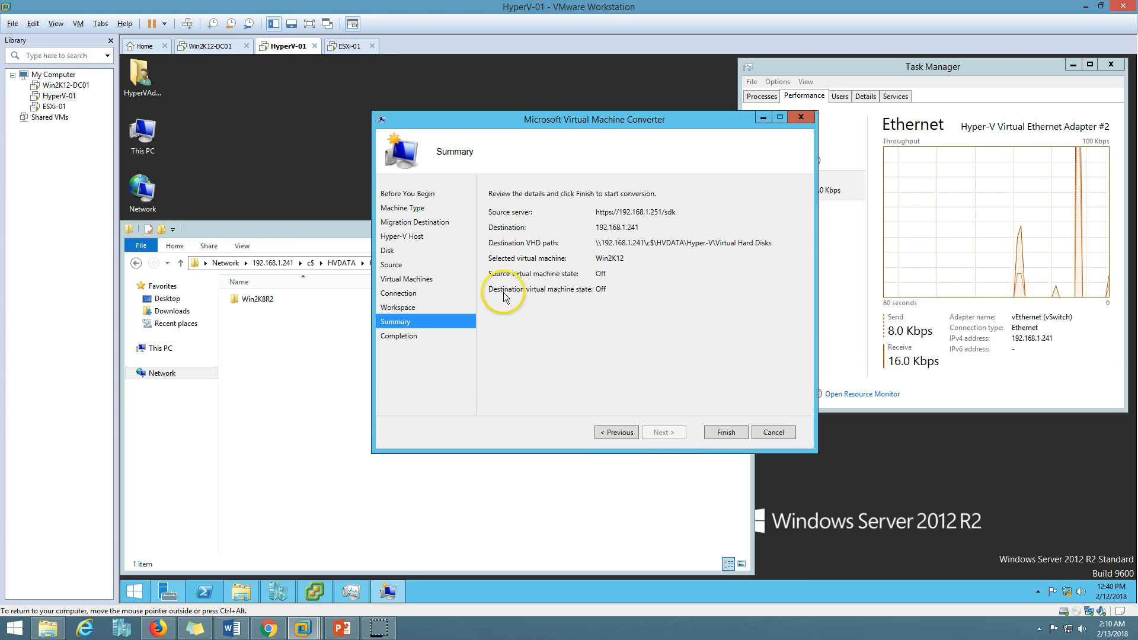
Start the Win2K12 conversion from the summary and switch to the vSphere Client
left_click_drag(629, 125, 534, 114)
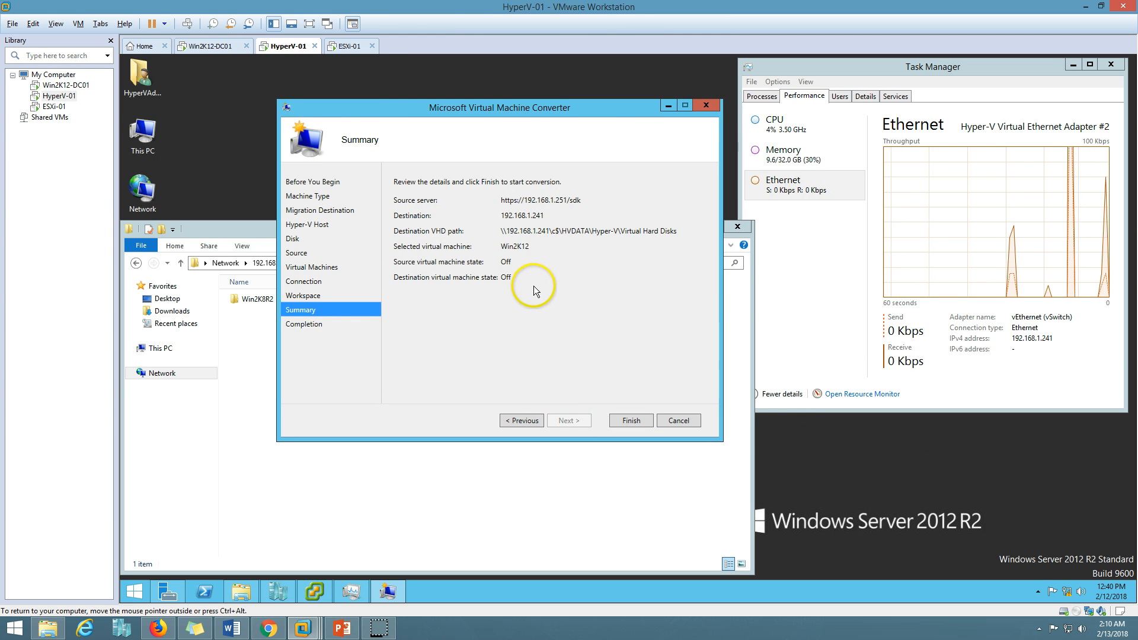
left_click(641, 422)
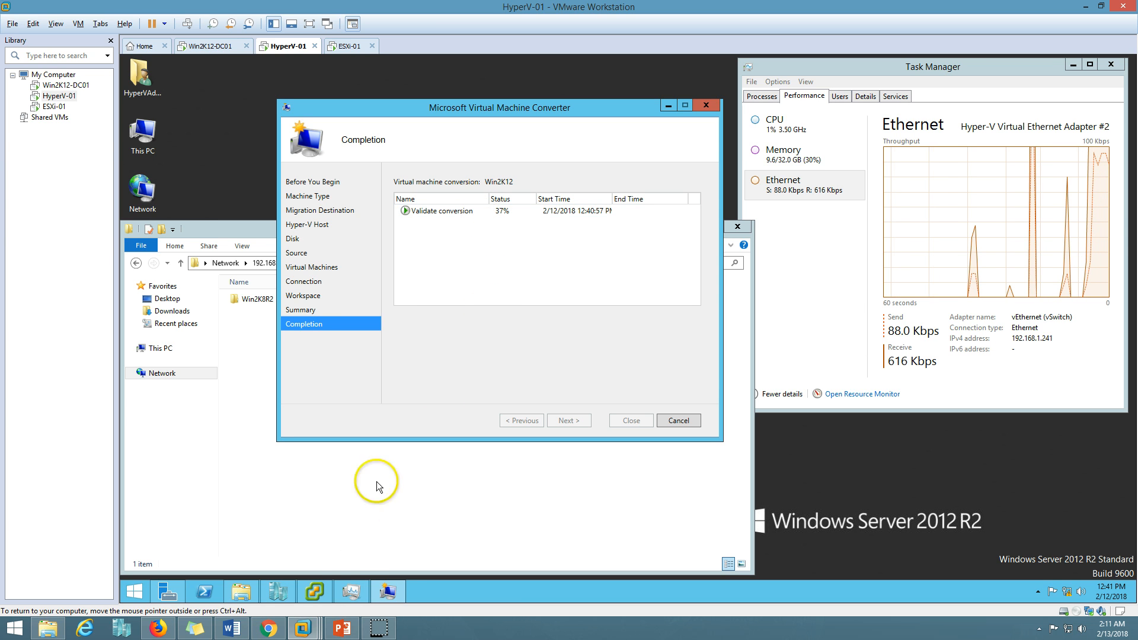
left_click(327, 595)
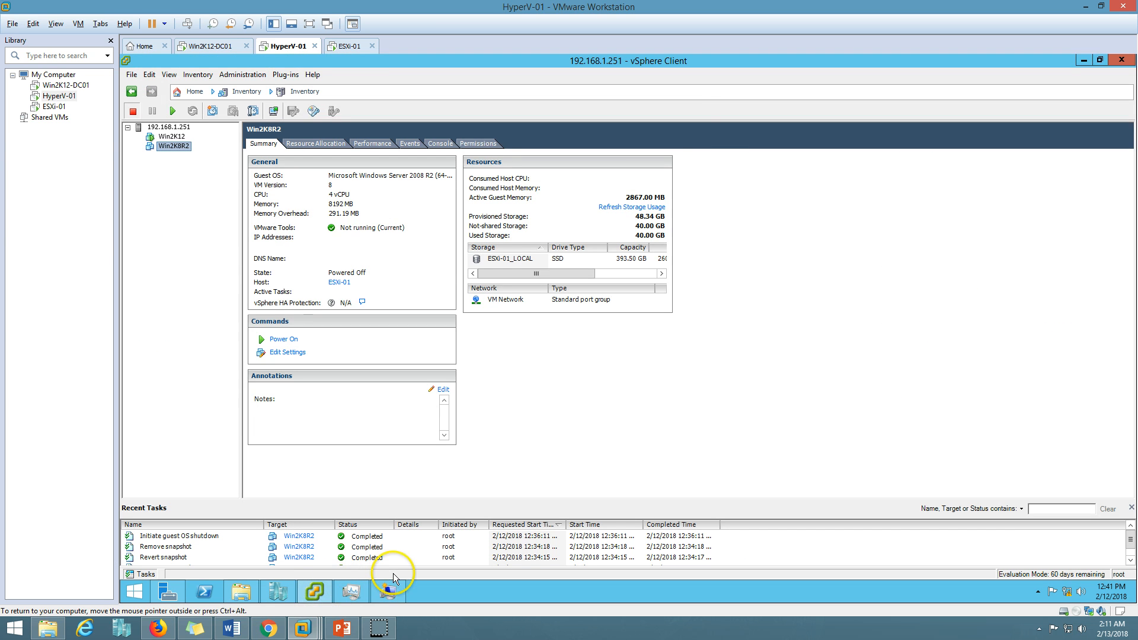
Examine the Win2K12 conversion progress in Microsoft Virtual Machine Converter alongside the snapshot task in the vSphere Client, then minimize the vSphere Client
left_click(387, 590)
left_click_drag(503, 112, 636, 147)
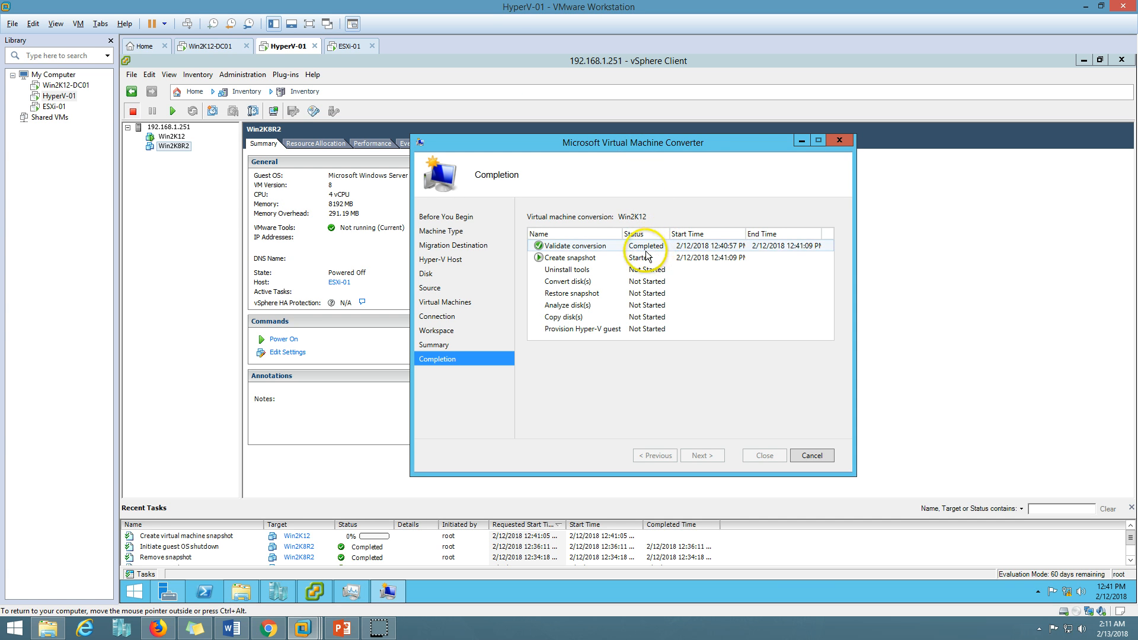
left_click(153, 540)
left_click(389, 591)
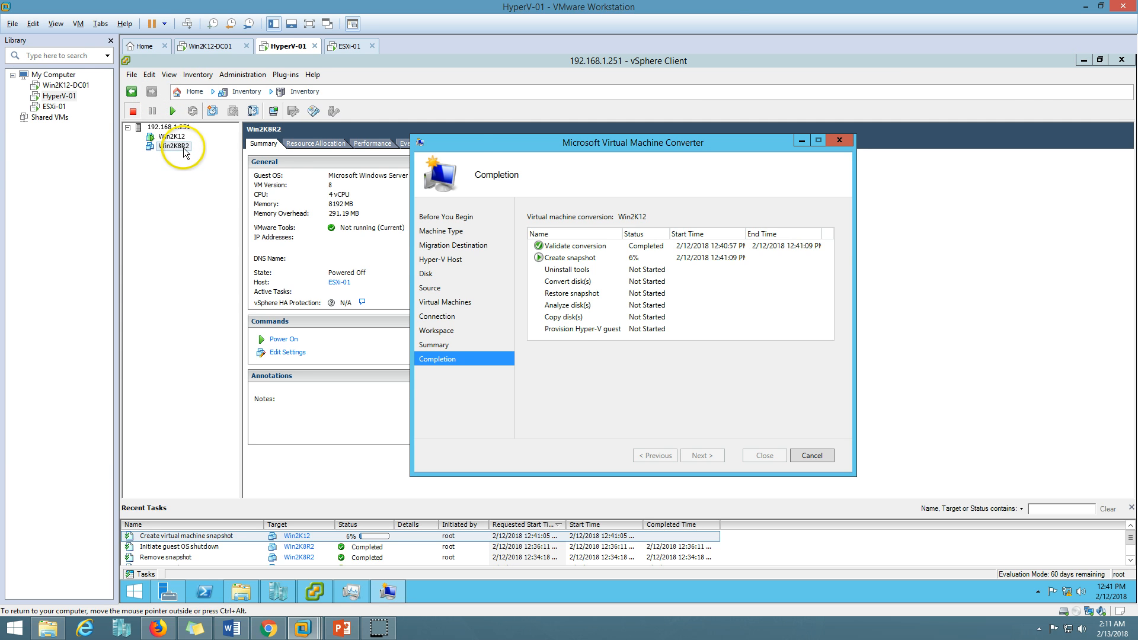
left_click(1083, 59)
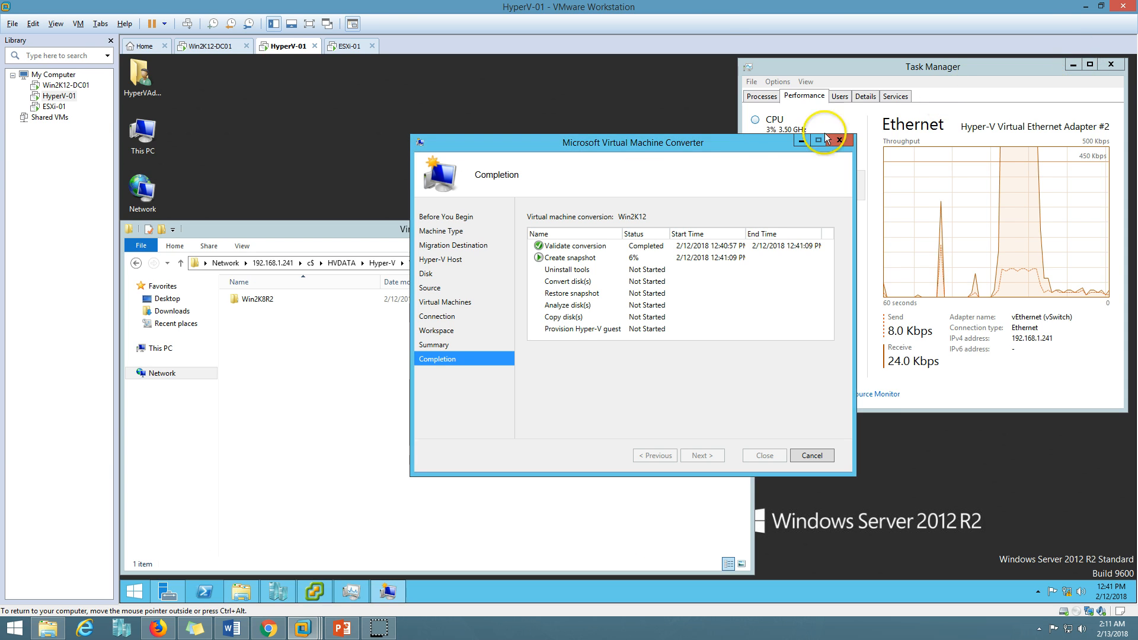
Check the virtual machine list in Hyper-V Manager and return to the converter to follow the Win2K12 conversion until it ends
left_click_drag(719, 142, 840, 96)
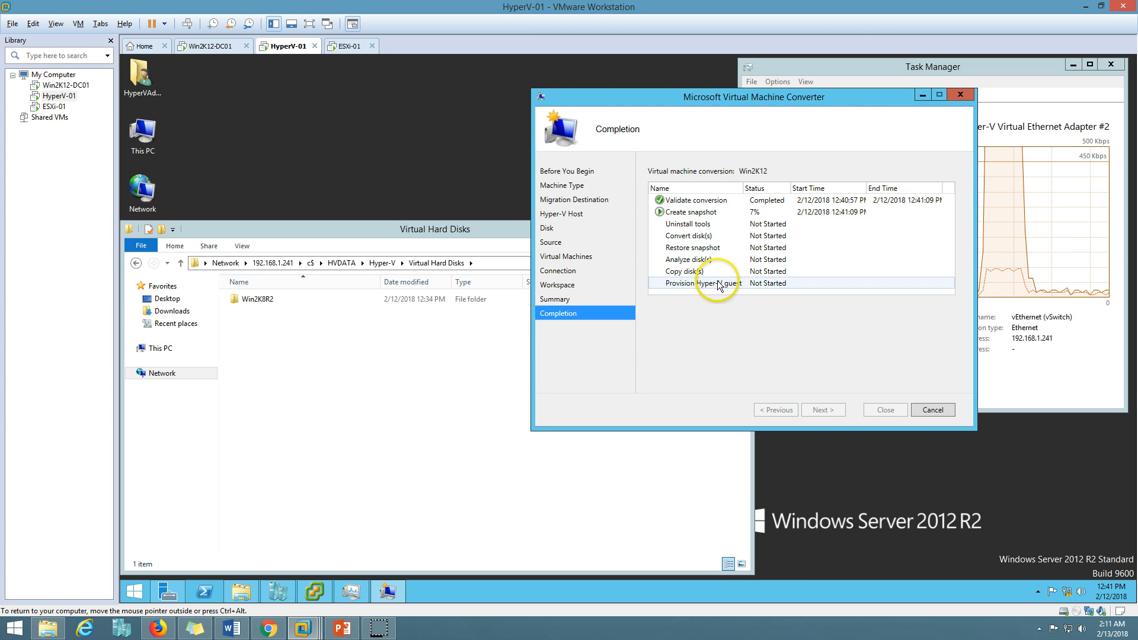
left_click(285, 590)
left_click(351, 240)
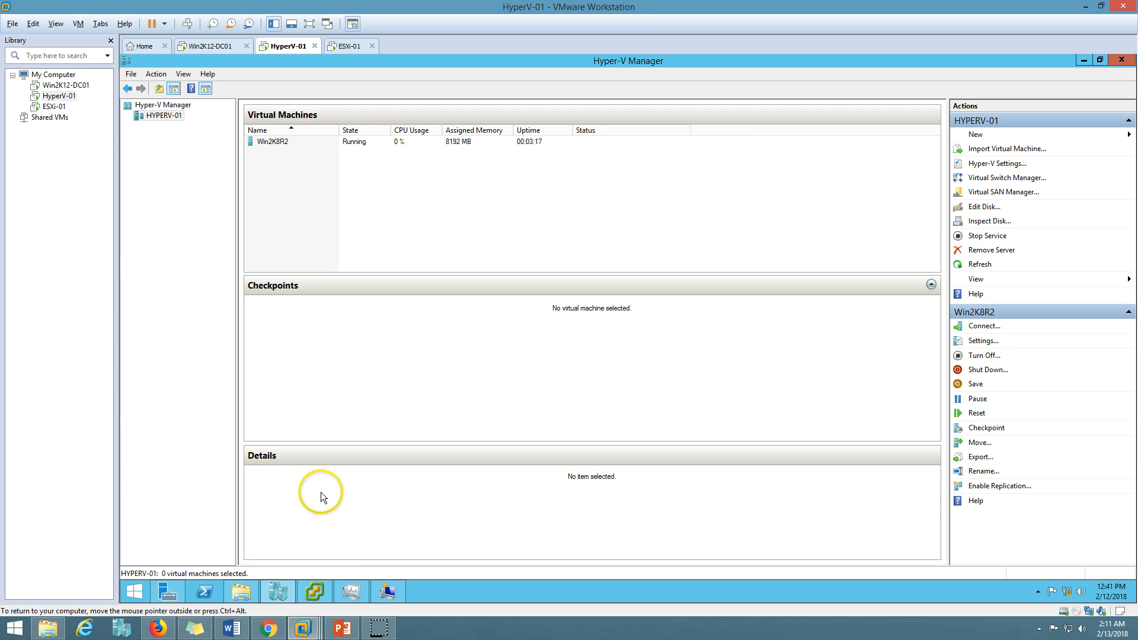
left_click(283, 589)
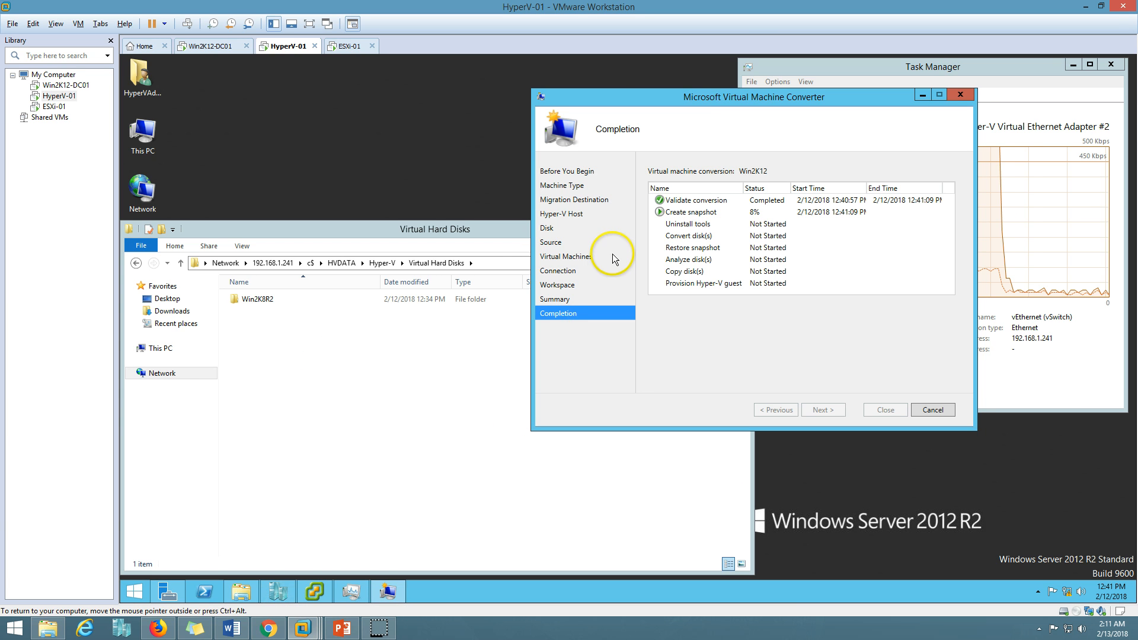
left_click_drag(538, 85, 577, 86)
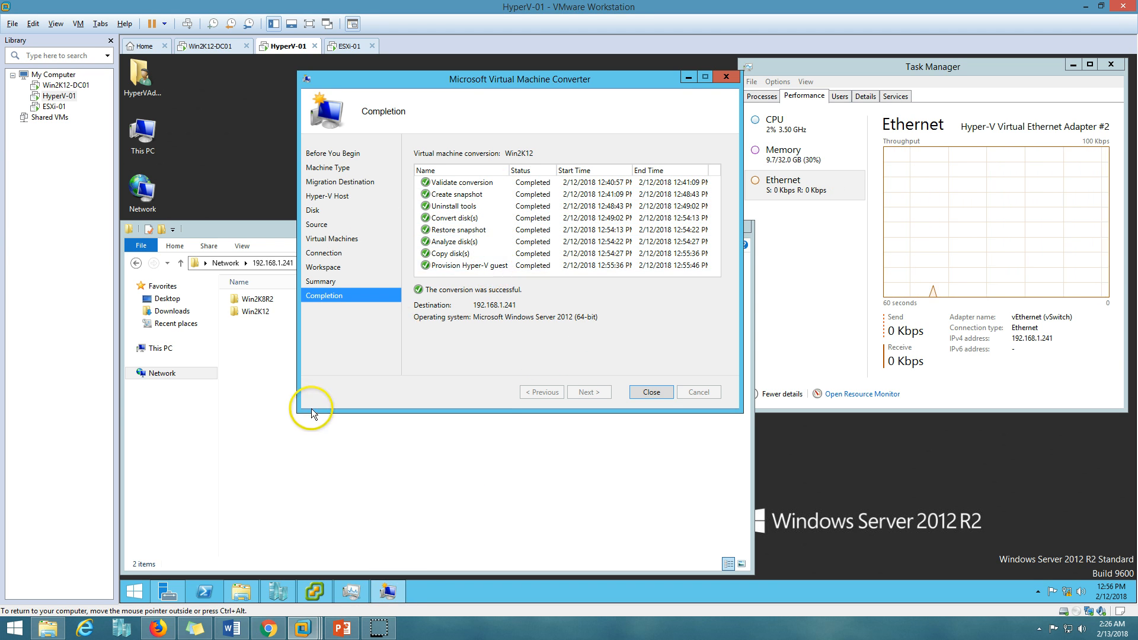
Check the converted disk in the Win2K12 folder under Virtual Hard Disks and return to the parent folder
left_click(300, 431)
double_click(255, 311)
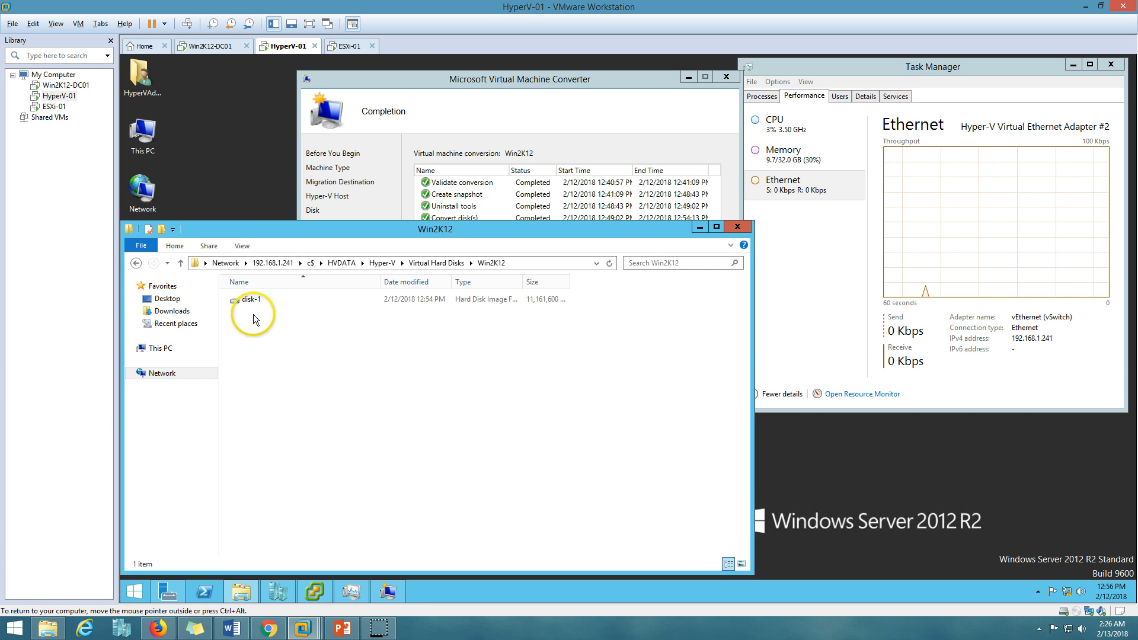
left_click(136, 263)
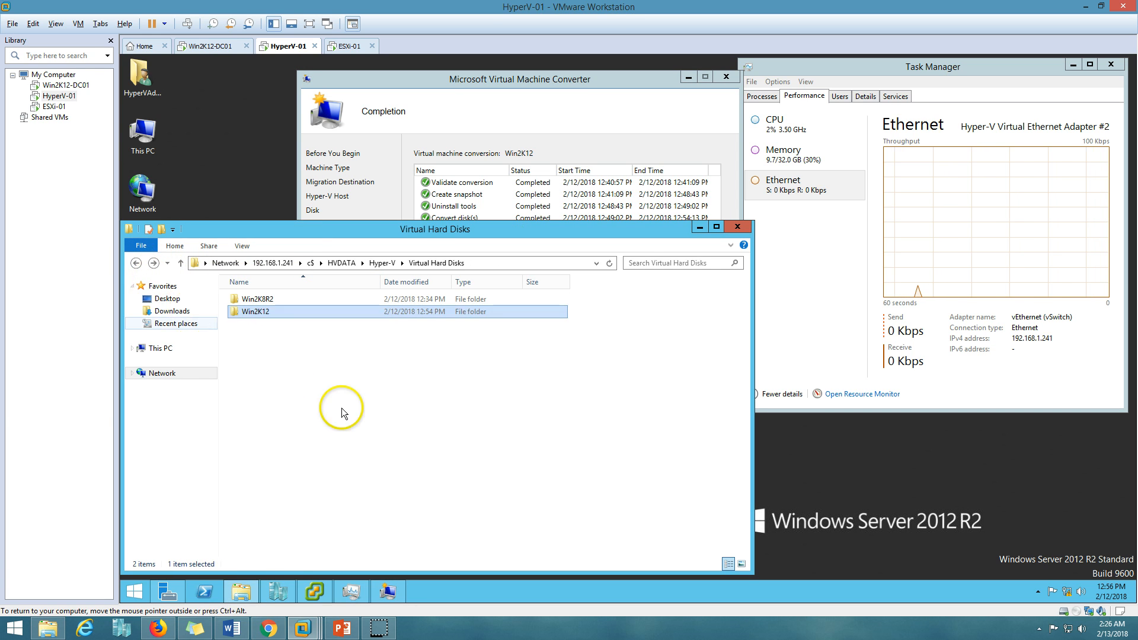
Switch to Hyper-V Manager and set the startup RAM of the Win2K12 virtual machine to 8192 MB
left_click(313, 590)
left_click(263, 141)
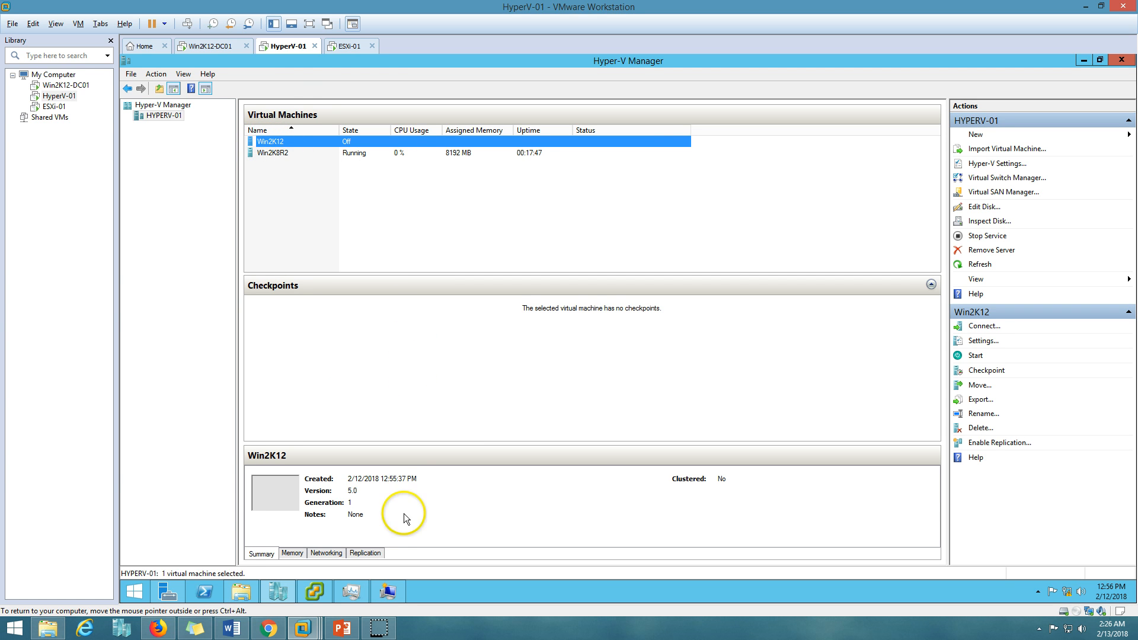
right_click(288, 143)
left_click(323, 170)
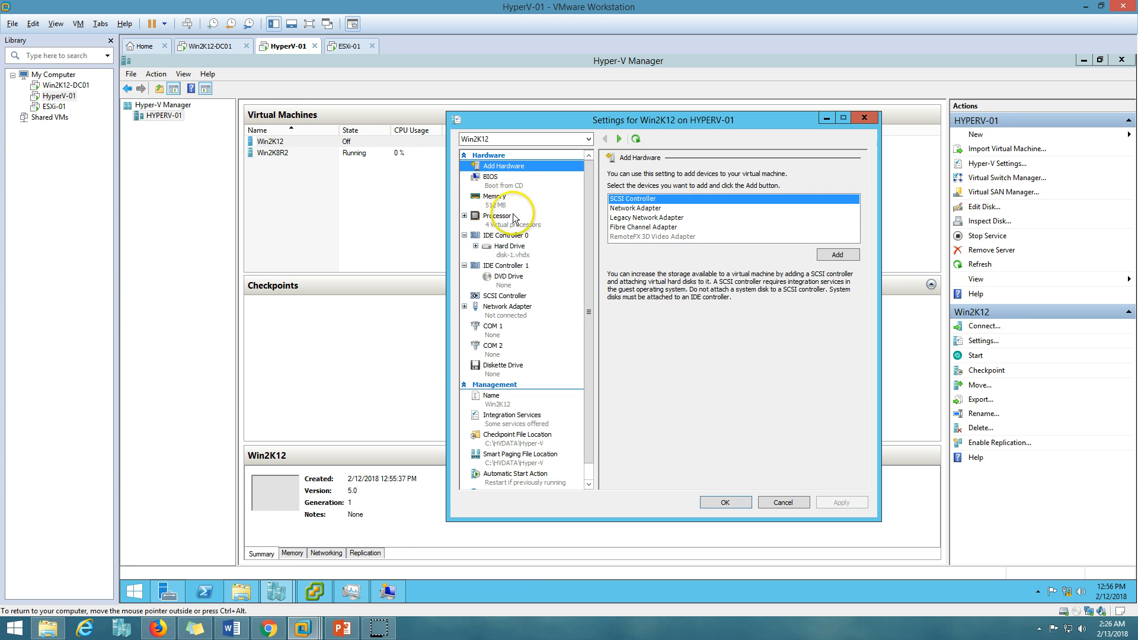
left_click(495, 200)
left_click(623, 256)
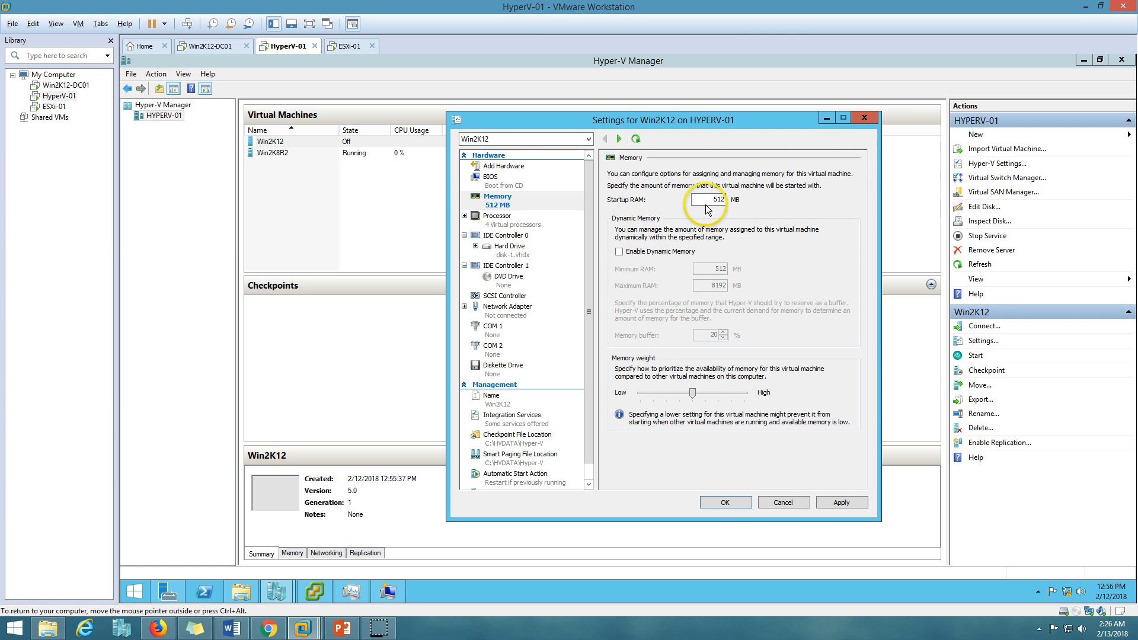
double_click(717, 199)
type("8192")
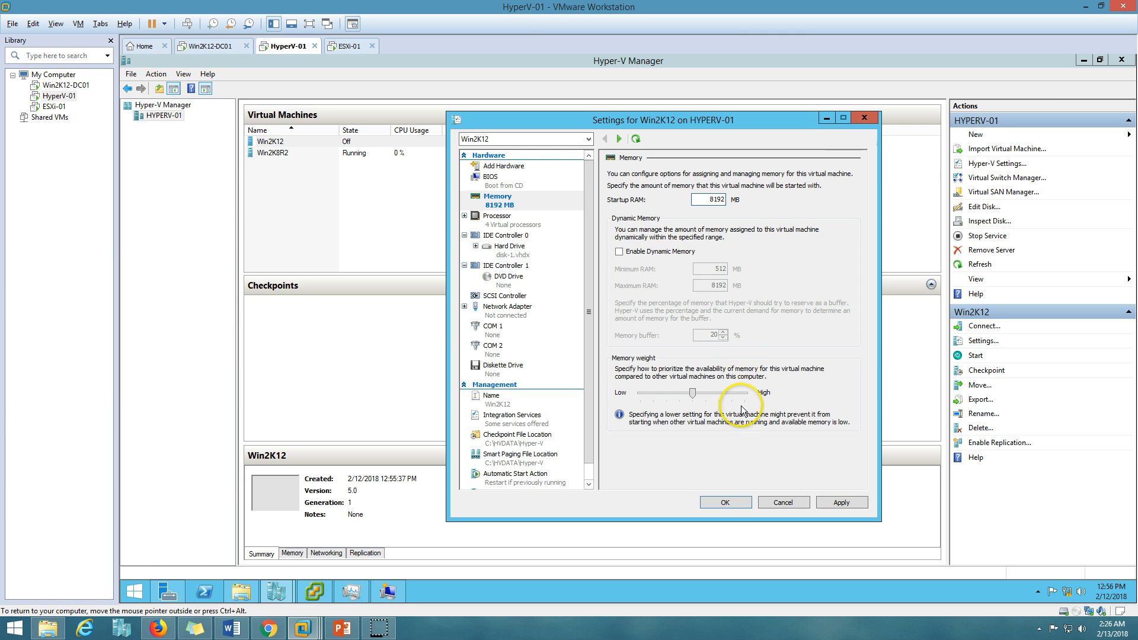
left_click(838, 504)
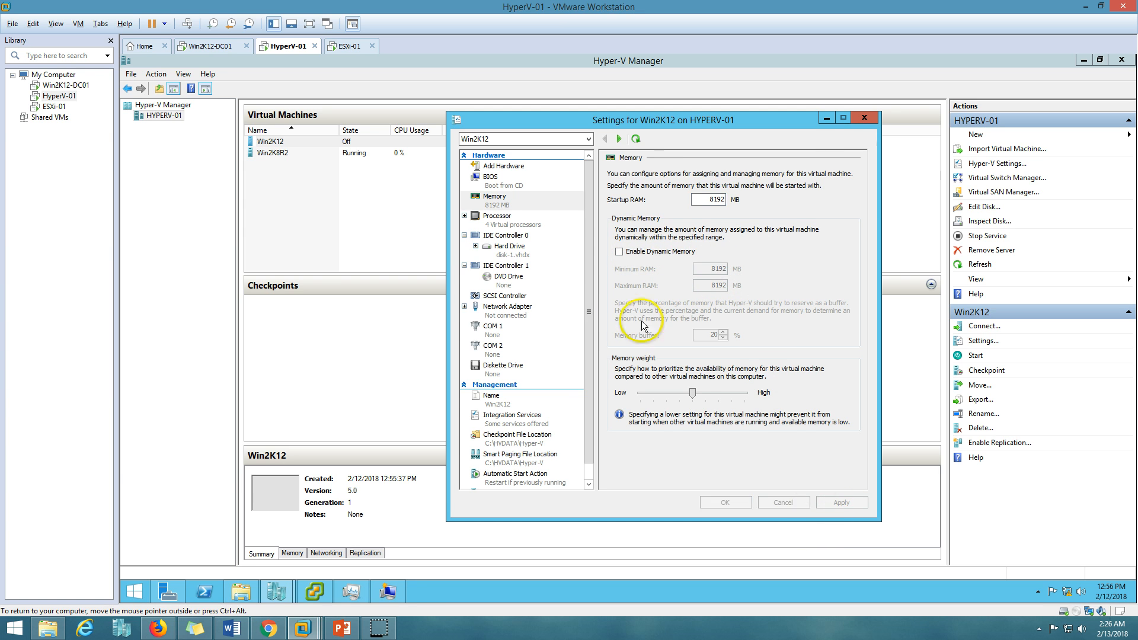
Connect the Win2K12 network adapter to the vSwitch virtual switch and save the virtual machine settings
left_click(501, 309)
left_click(694, 200)
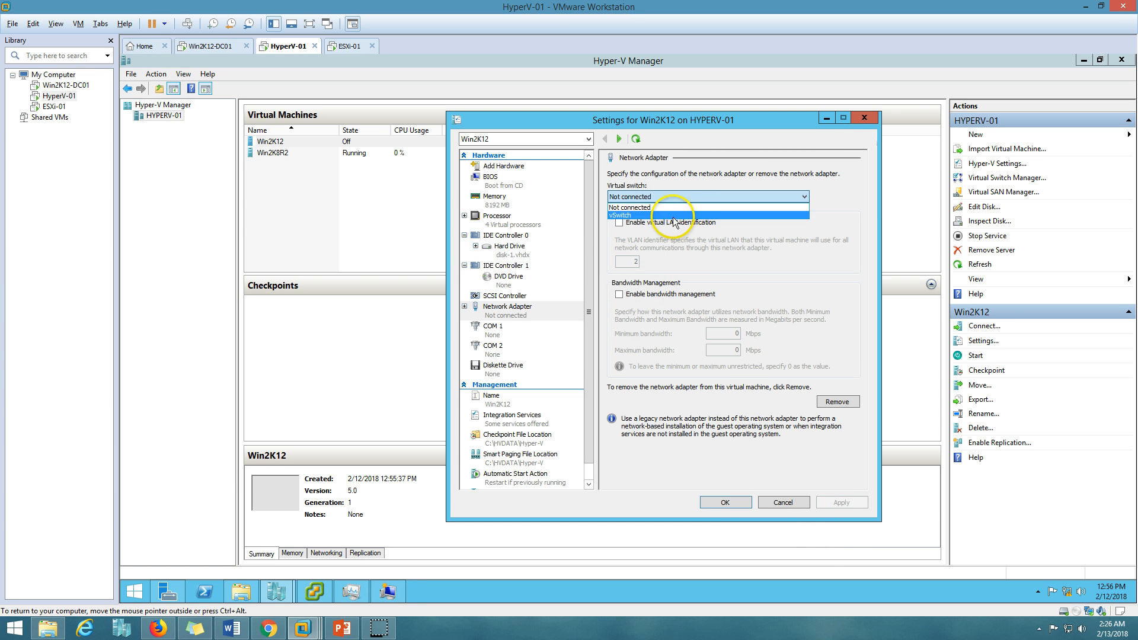
left_click(622, 216)
left_click(841, 502)
left_click(708, 503)
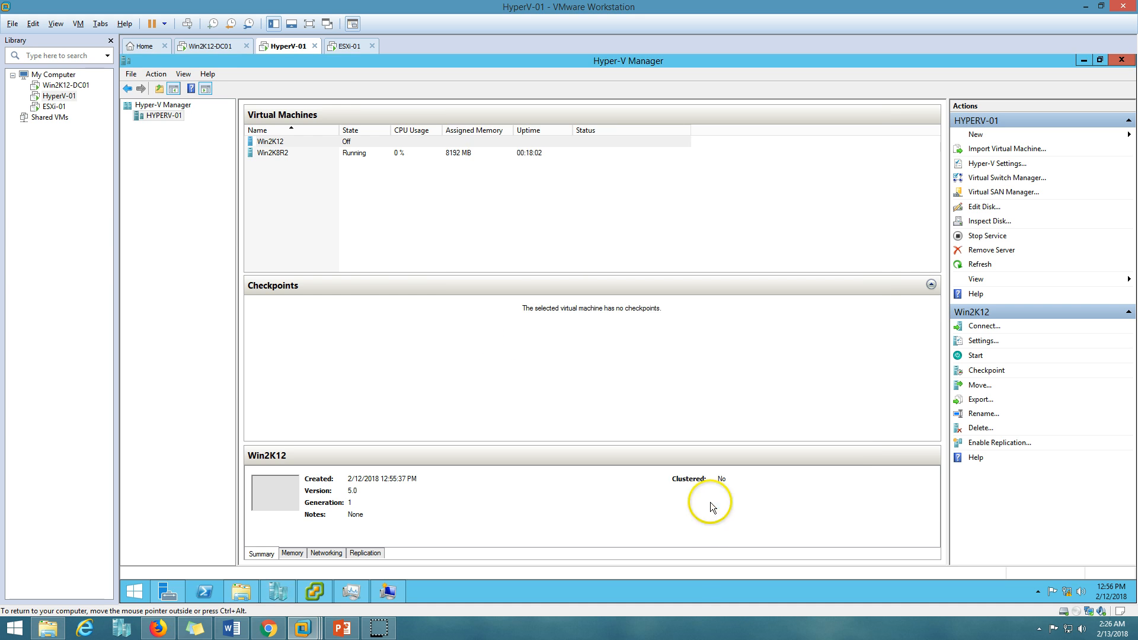
Start the Win2K12 virtual machine, open its console connection, and minimize Hyper-V Manager
right_click(333, 145)
left_click(355, 180)
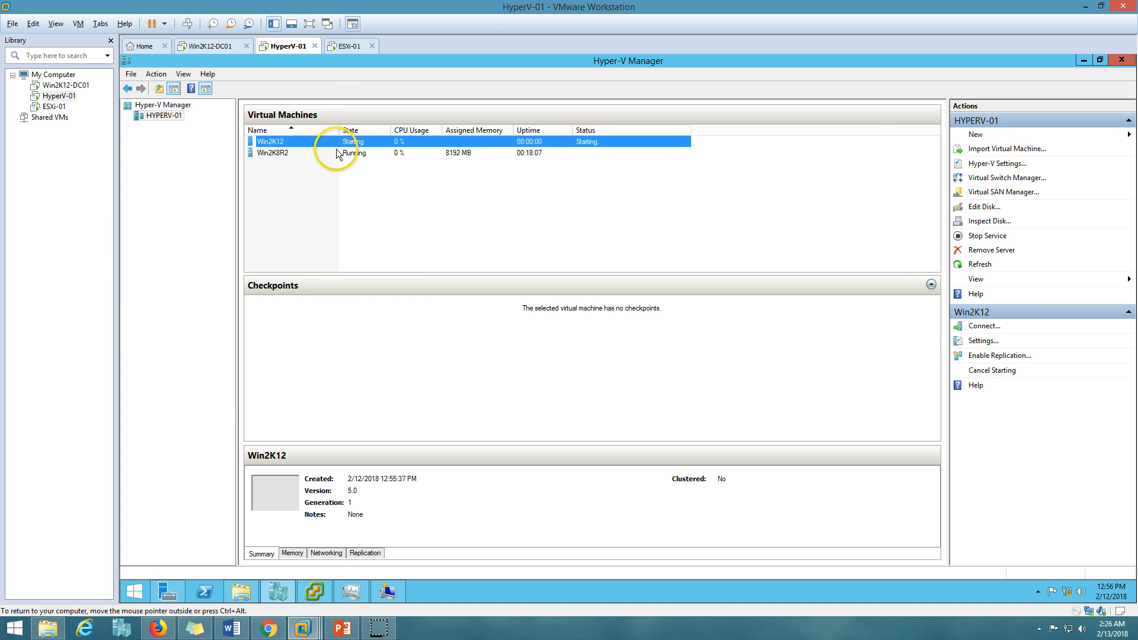
right_click(344, 137)
left_click(407, 146)
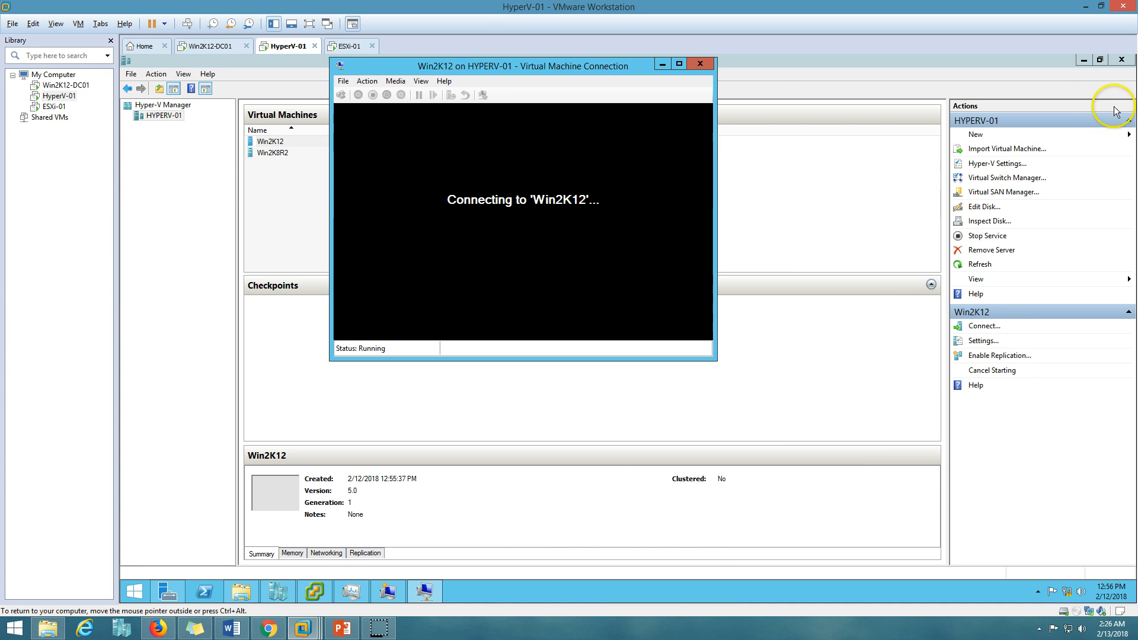
left_click(1085, 60)
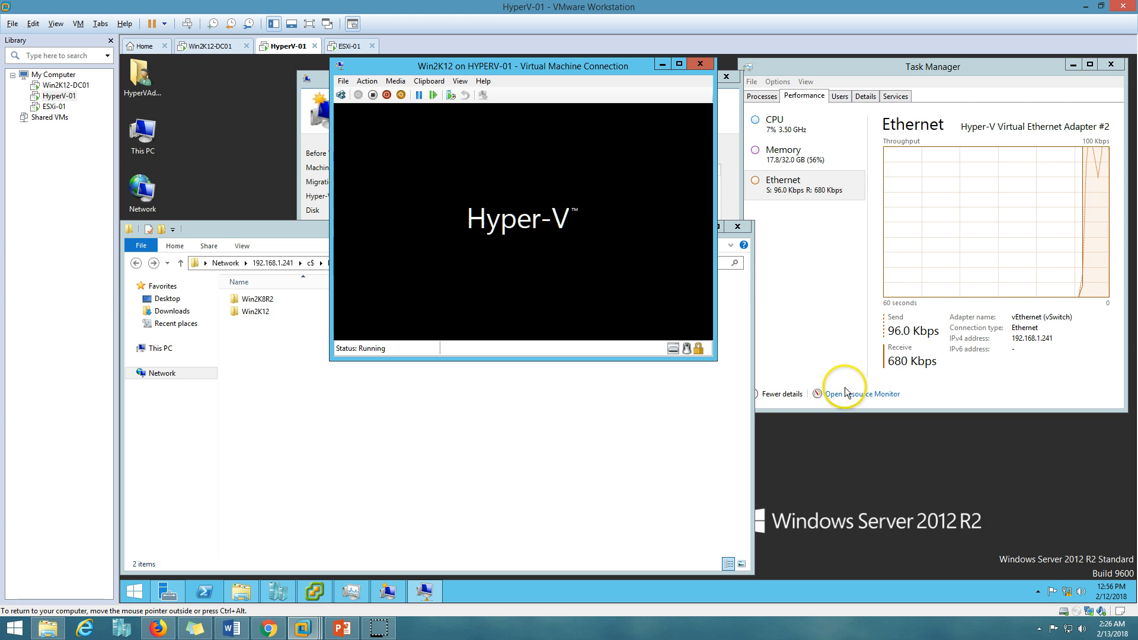
Close the finished converter wizard and the Virtual Hard Disks folder window, and reposition the Win2K12 console window
left_click(729, 127)
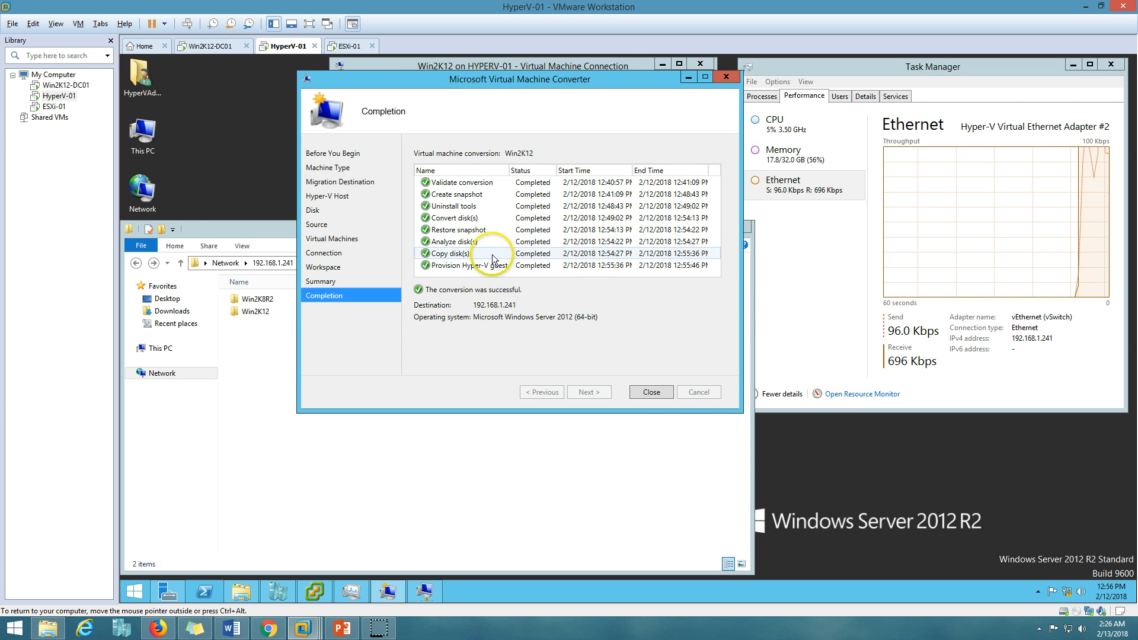
left_click(660, 394)
left_click(737, 229)
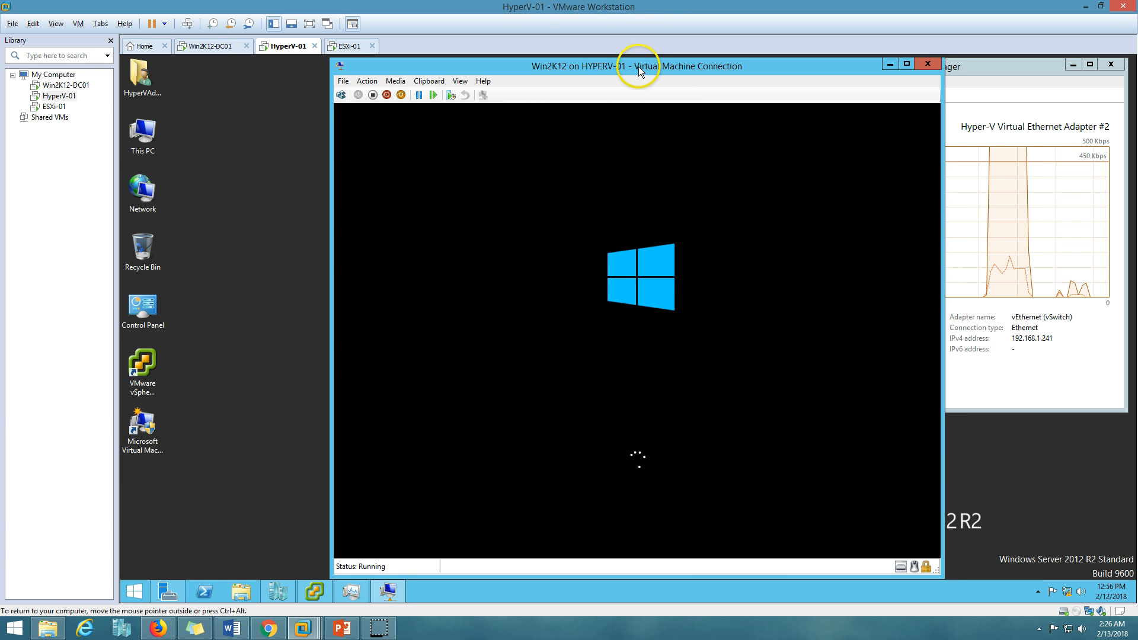
left_click_drag(622, 62, 608, 59)
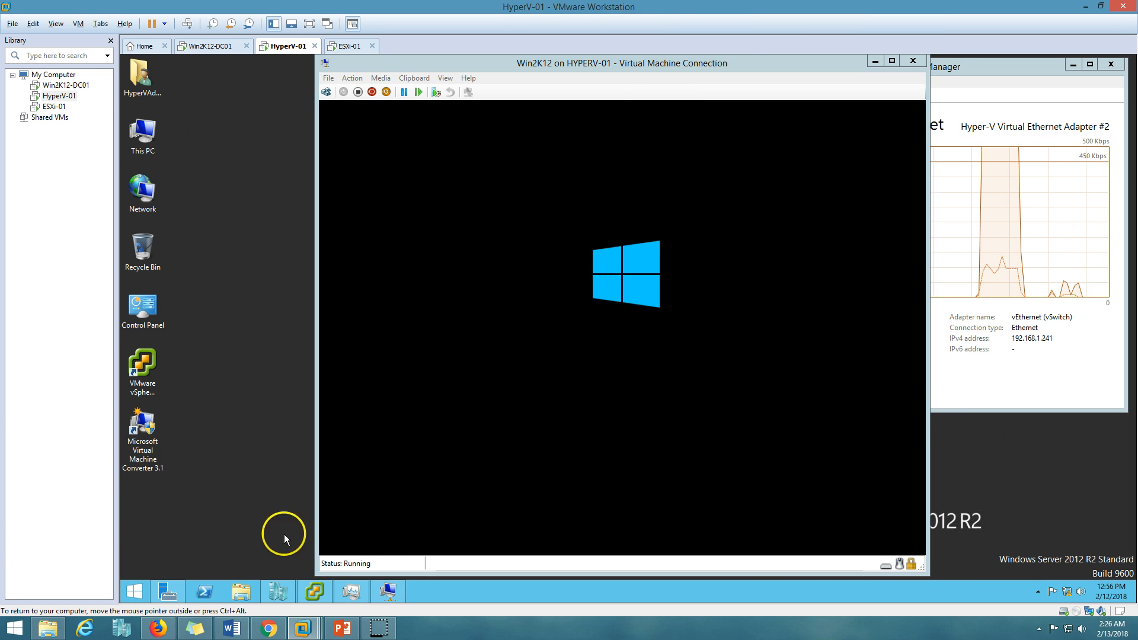
Check the power states of Win2K12 and Win2K8R2 in the vSphere Client and Hyper-V Manager, then return to the Win2K12 console
left_click(315, 591)
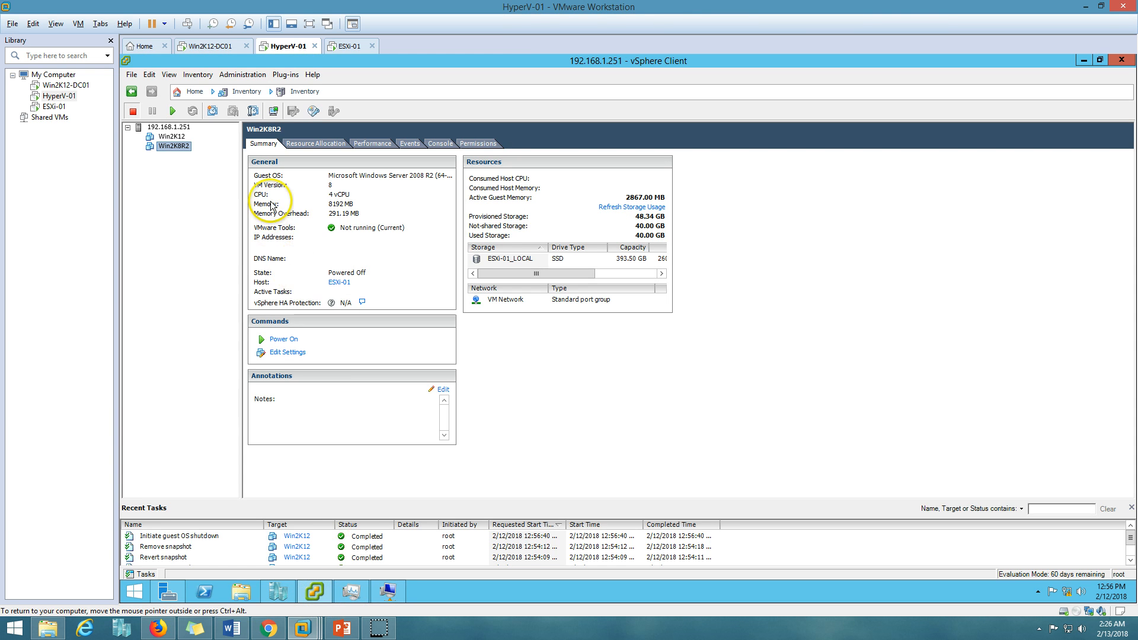
left_click(177, 138)
left_click(181, 147)
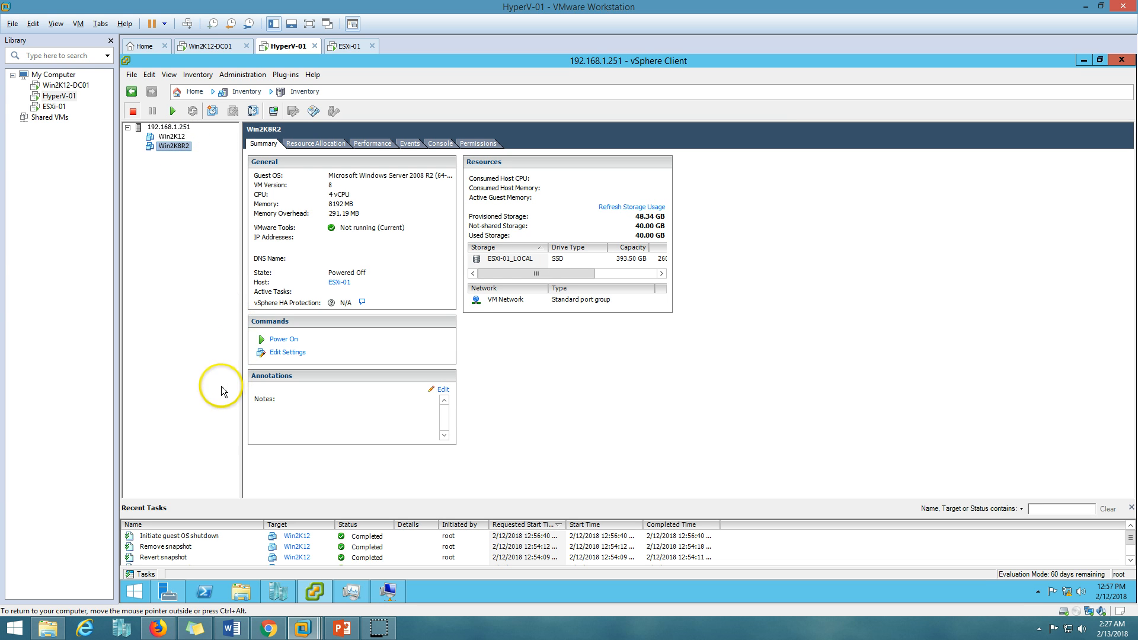
left_click(288, 592)
left_click(413, 248)
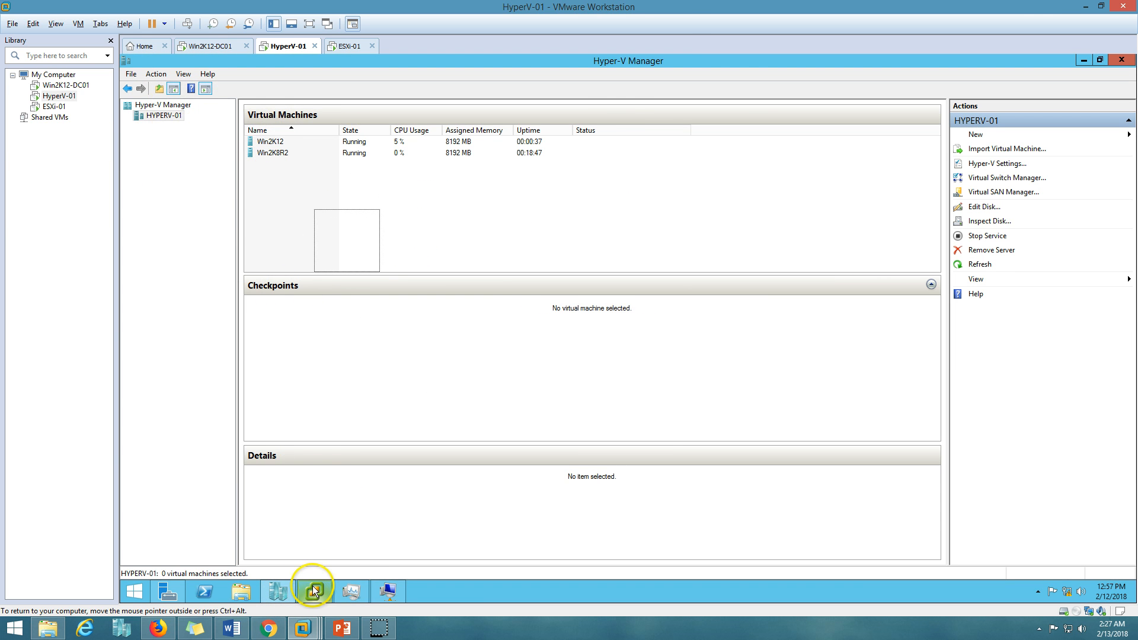
left_click(314, 592)
left_click(314, 592)
left_click(373, 588)
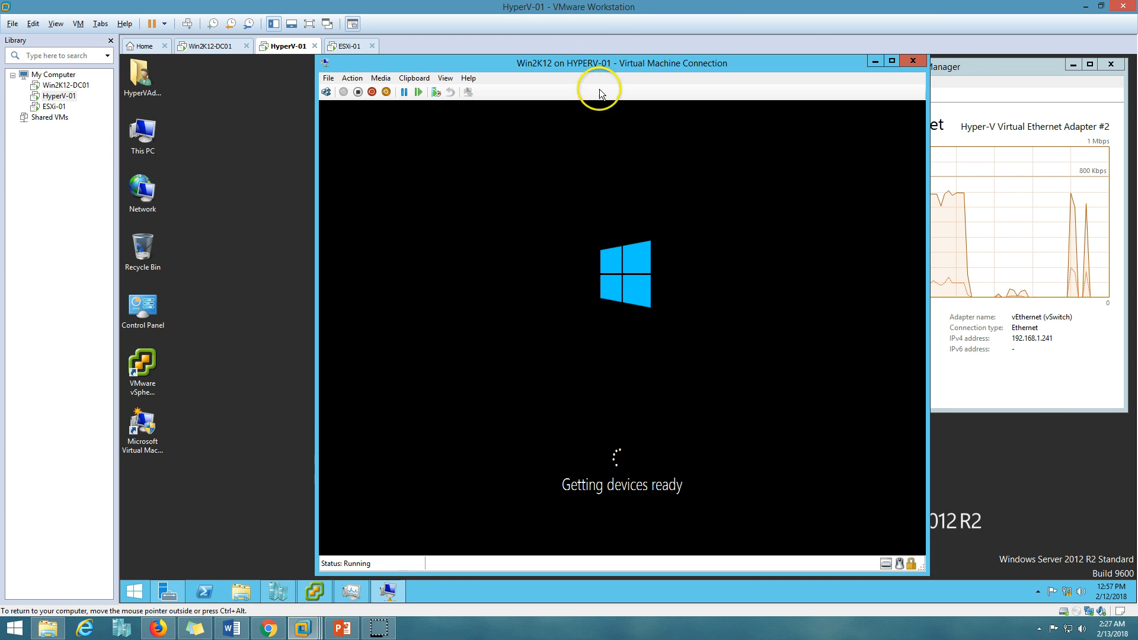
left_click(236, 539)
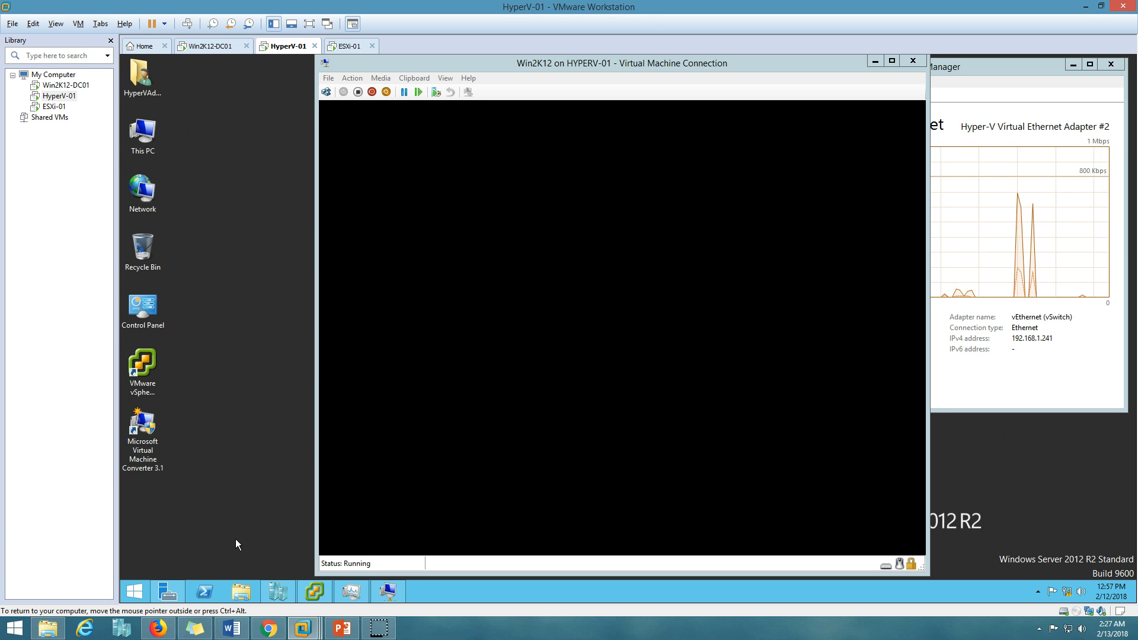
left_click(265, 626)
left_click(266, 626)
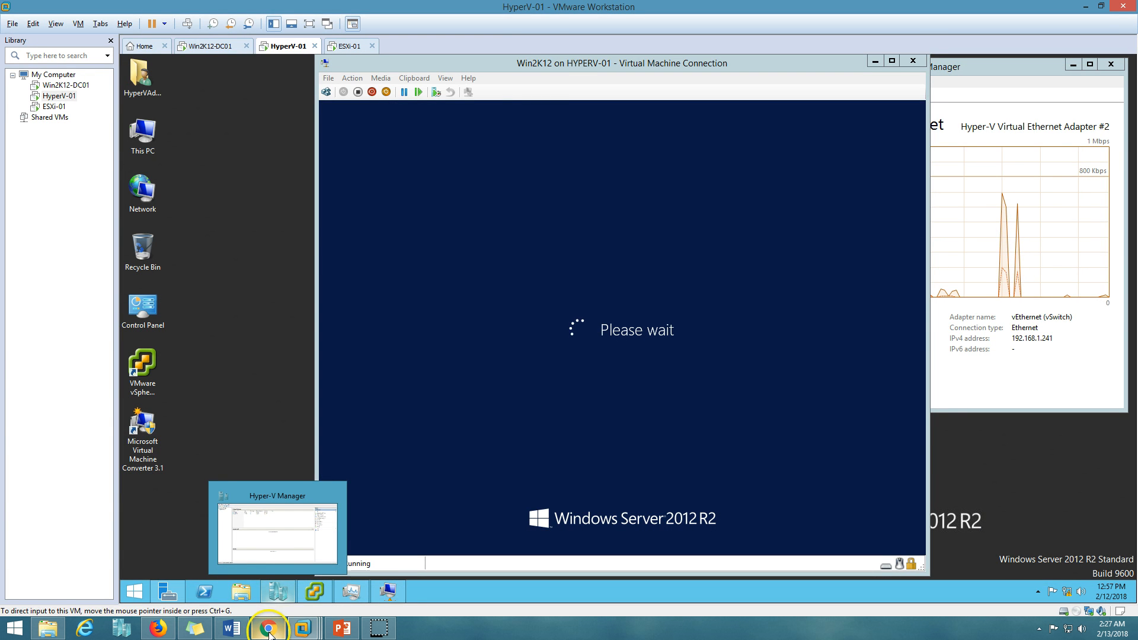
left_click(533, 78)
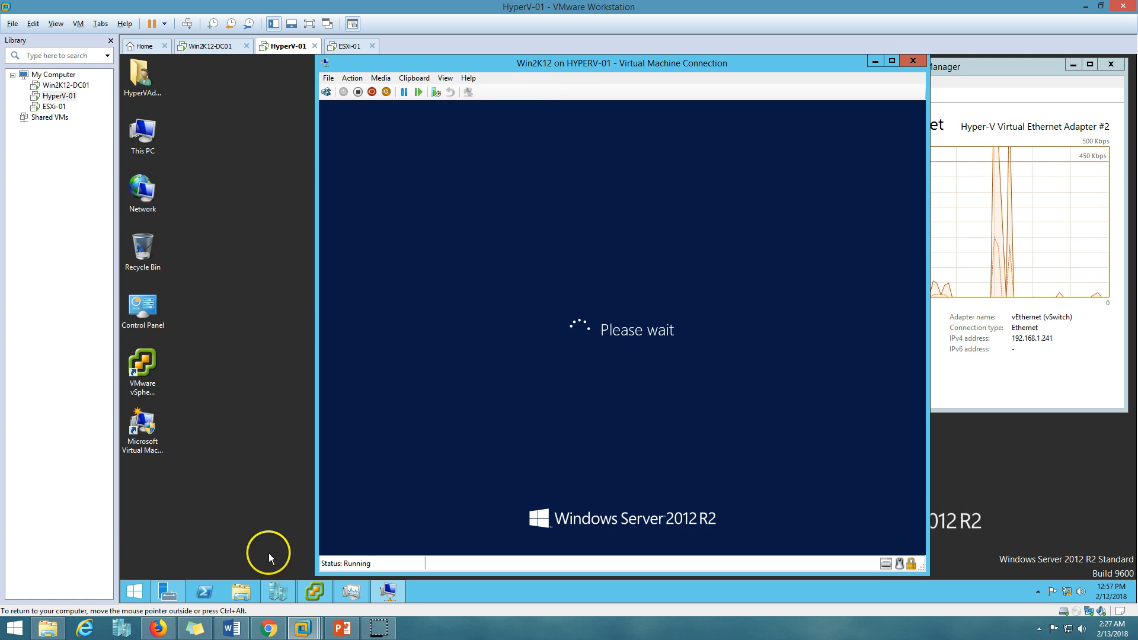
left_click(343, 630)
left_click(353, 633)
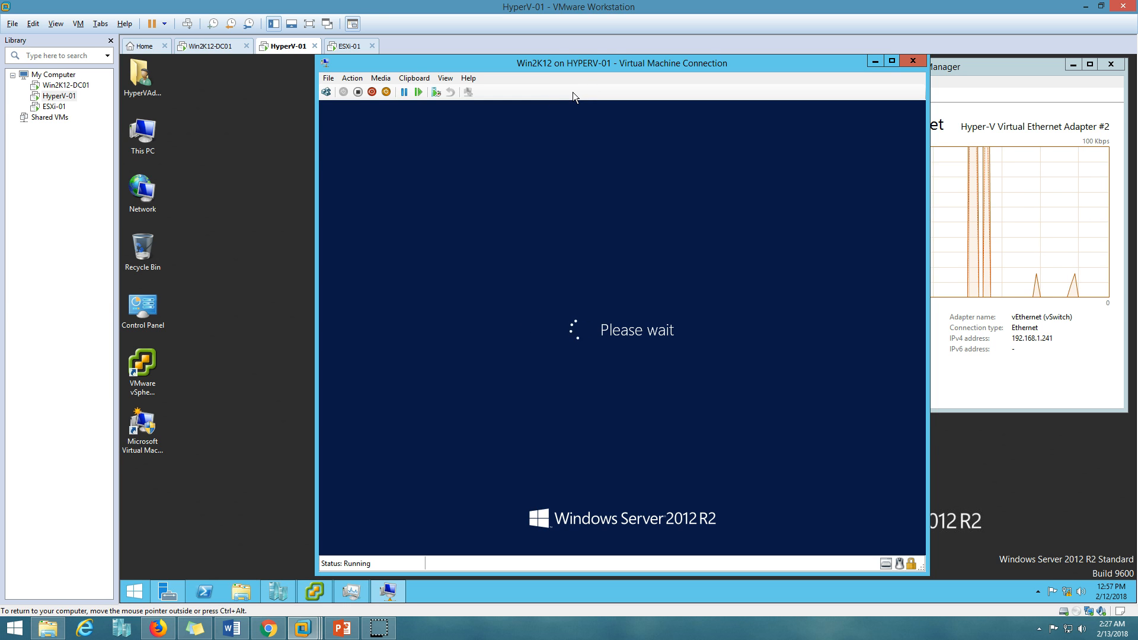
left_click(982, 457)
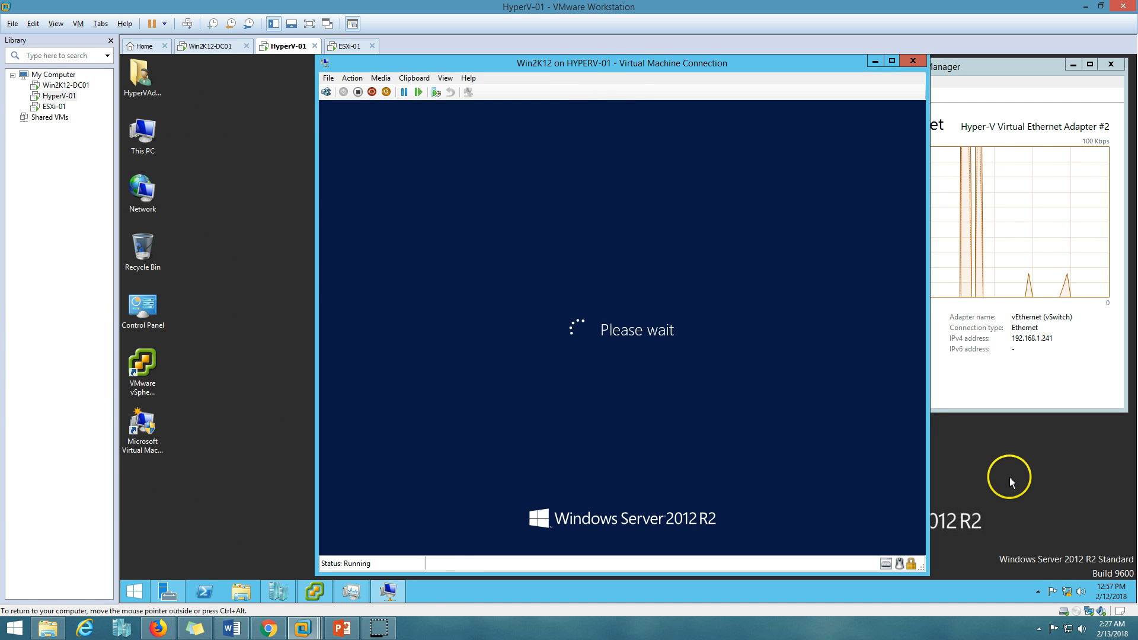
left_click(487, 329)
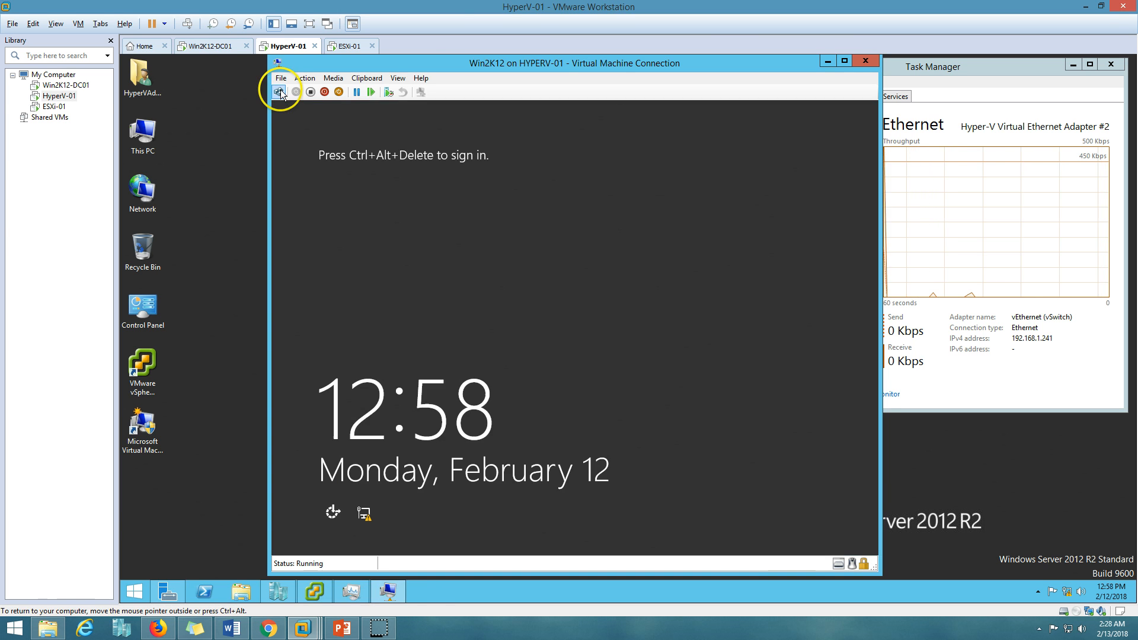
Sign in to the Win2K12 guest with the account password and open its Network and Sharing Center
left_click(279, 92)
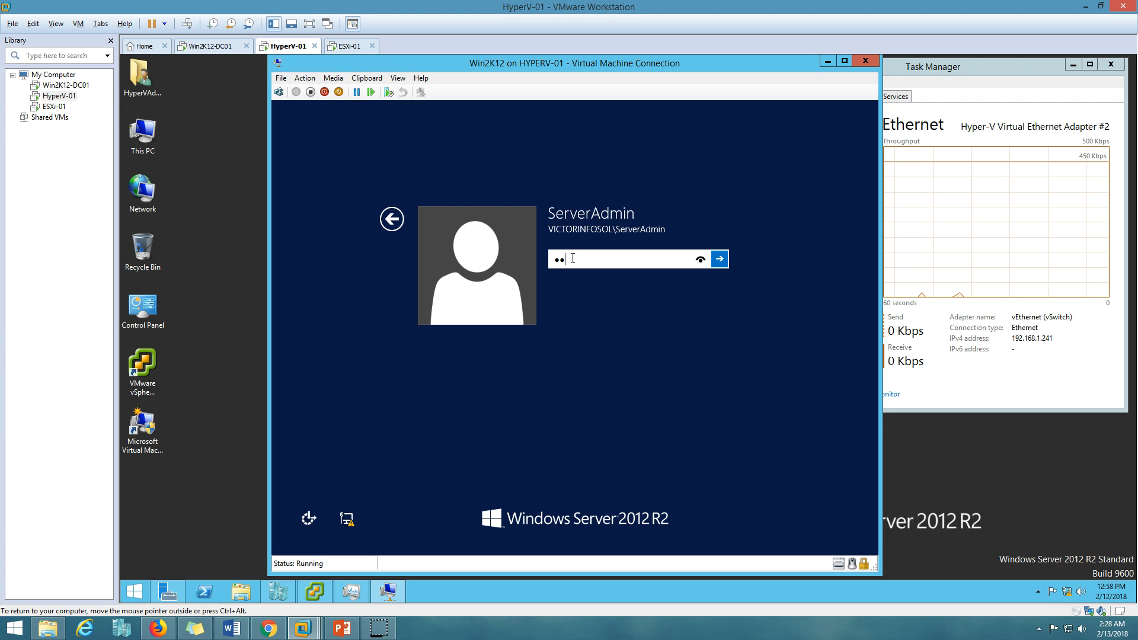
key("Return")
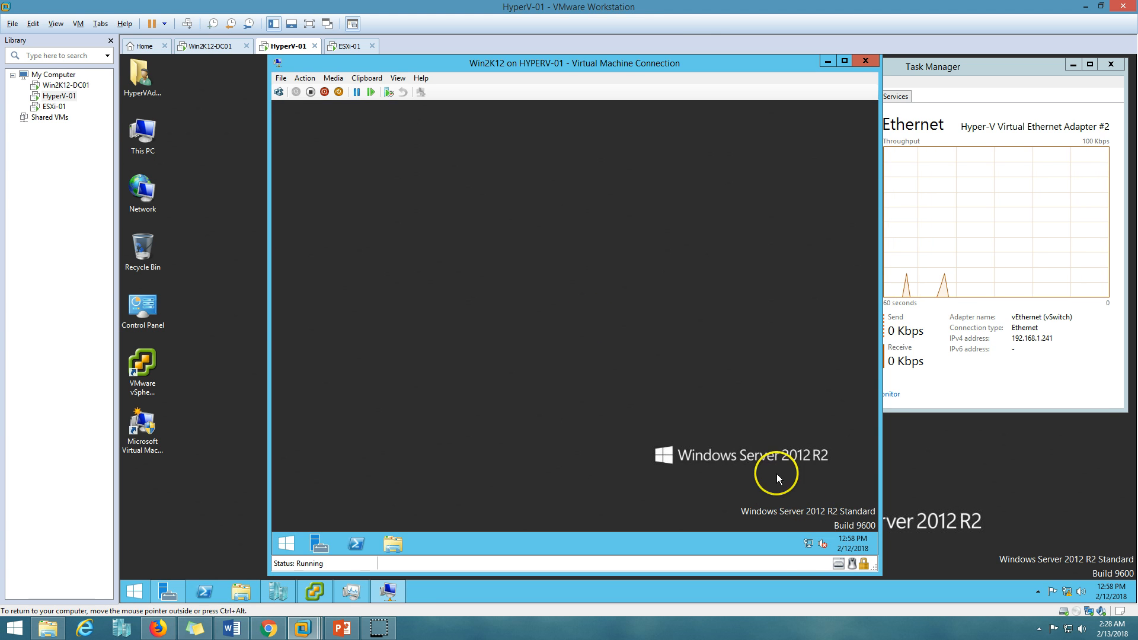
right_click(813, 541)
left_click(810, 536)
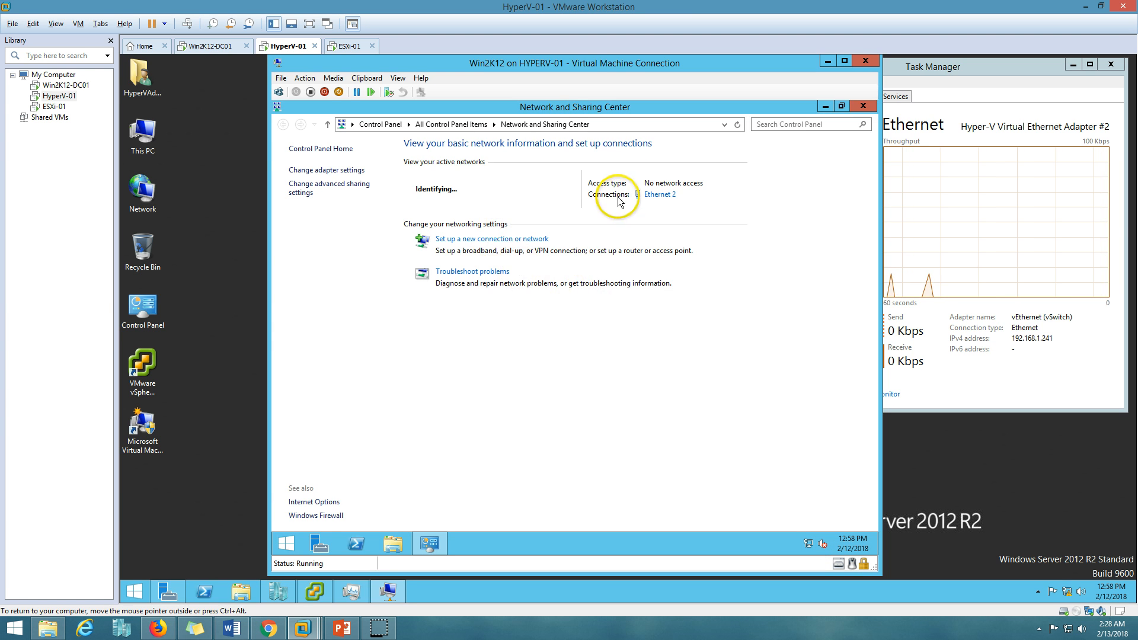
Open the Ethernet 2 adapter's properties in the Win2K12 guest and disable Internet Protocol Version 6 (TCP/IPv6)
left_click(658, 195)
left_click(507, 420)
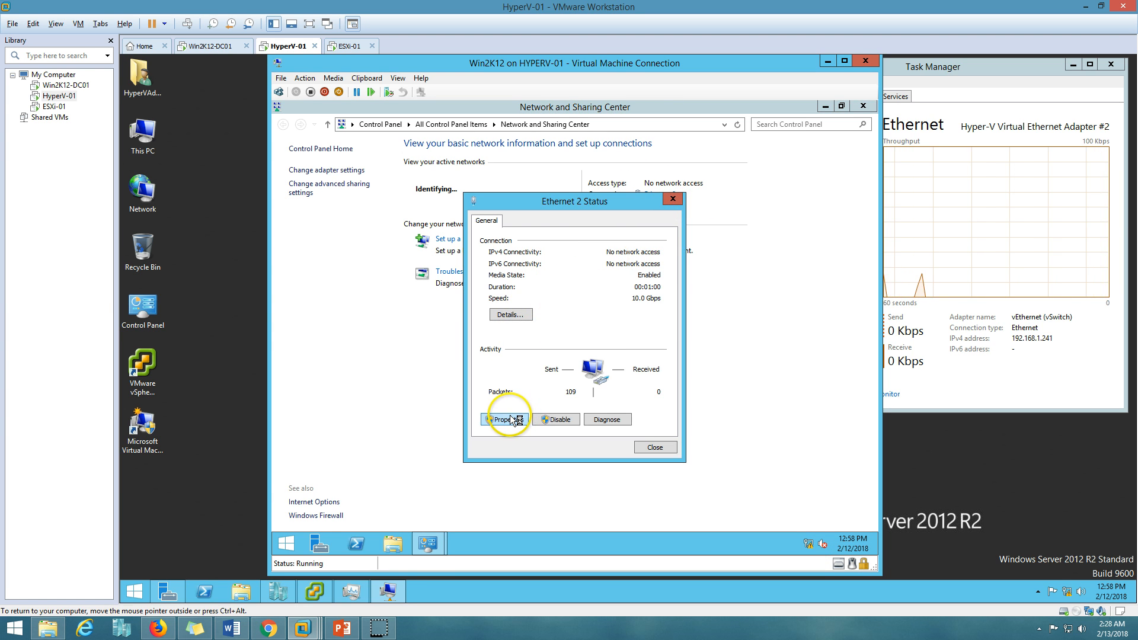
left_click(527, 367)
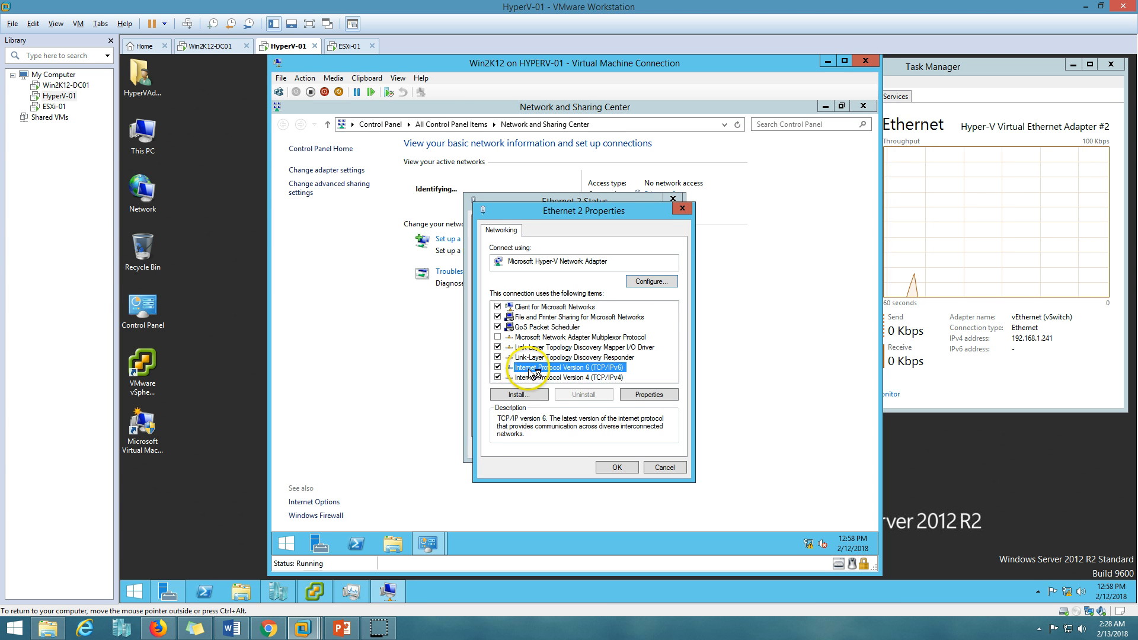
left_click(498, 367)
Set the adapter's static IPv4 address to 192.168.1.202, subnet mask to 255.255.255.0 and preferred DNS server to 192.168.1.254
left_click(554, 378)
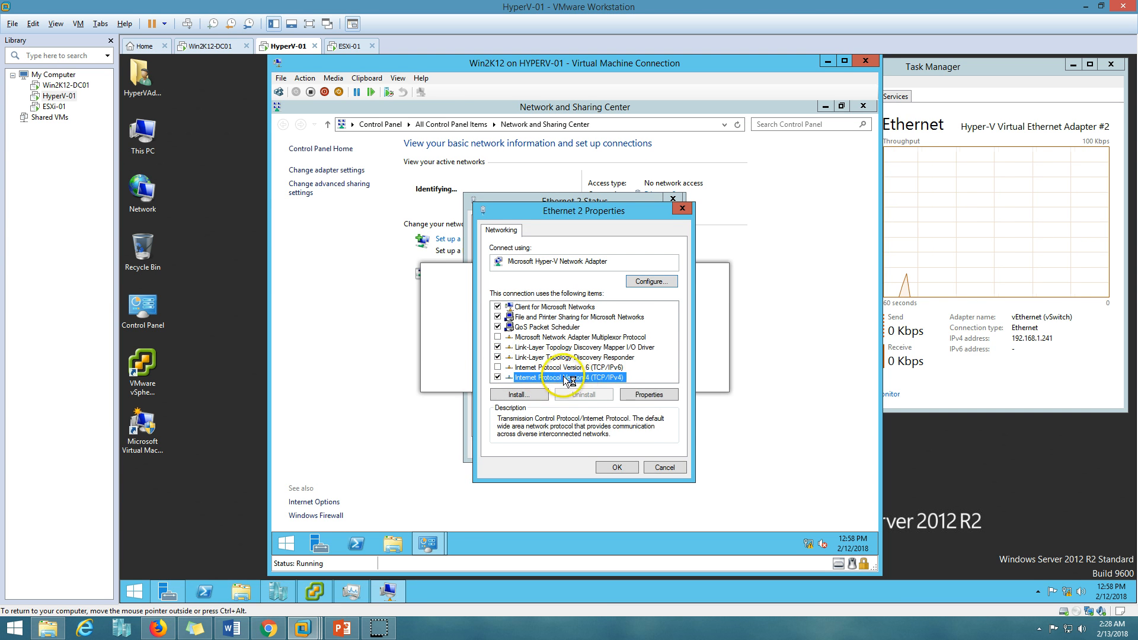
left_click(649, 395)
left_click(576, 348)
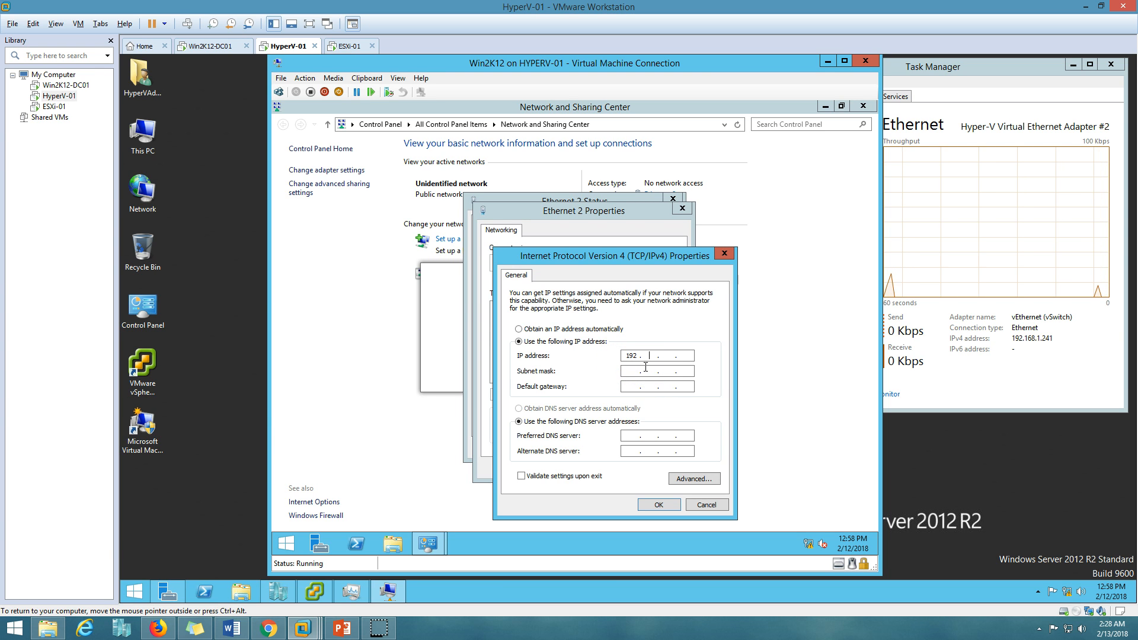
type("192.168.1.20")
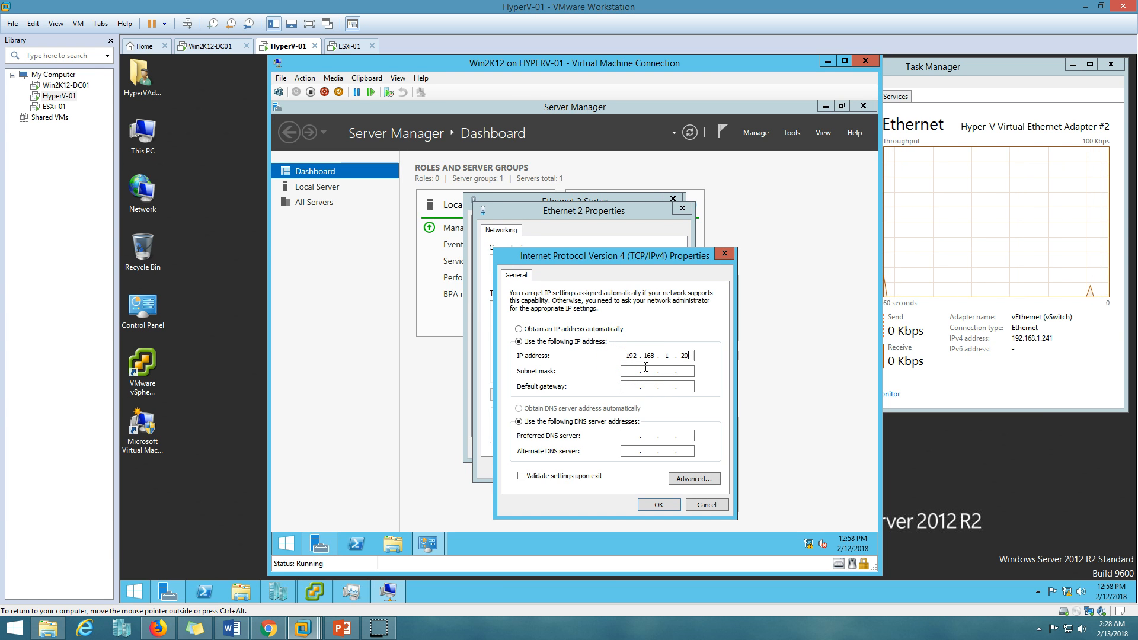
key("Tab")
key("Tab")
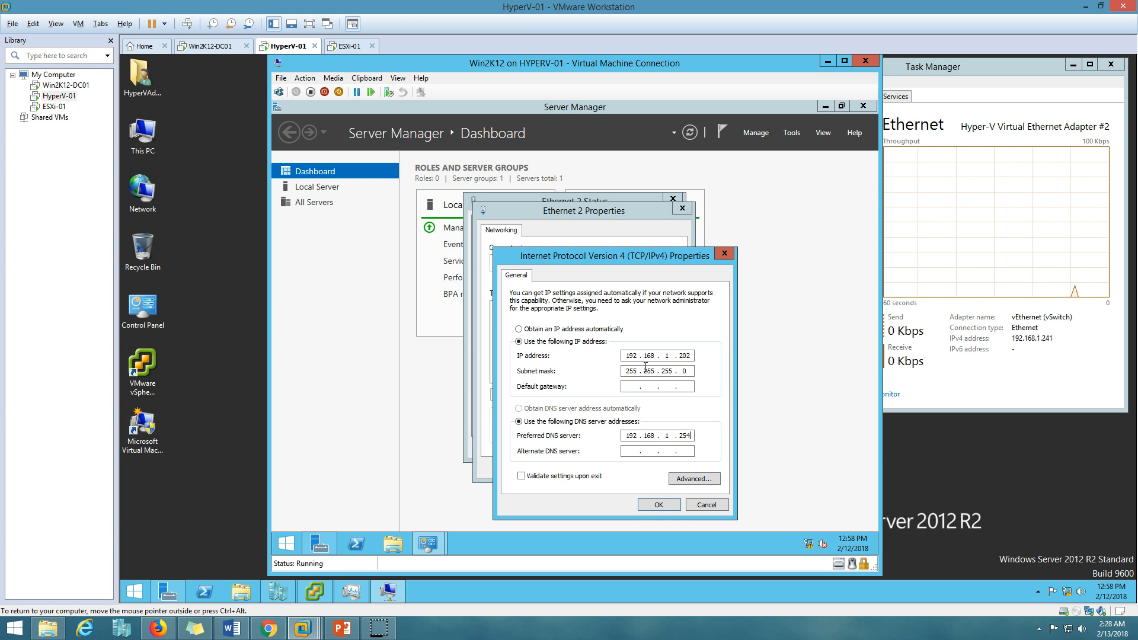
left_click(659, 505)
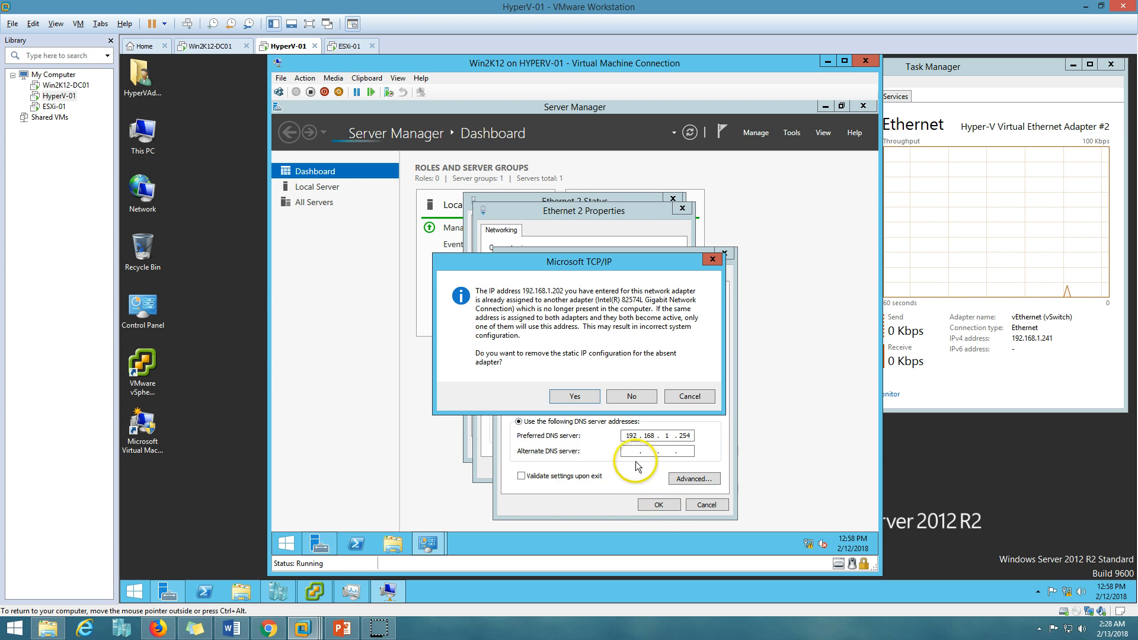
Agree to remove the absent adapter's static IP configuration, then close the Ethernet 2 properties and status dialogs
left_click(579, 402)
left_click(617, 465)
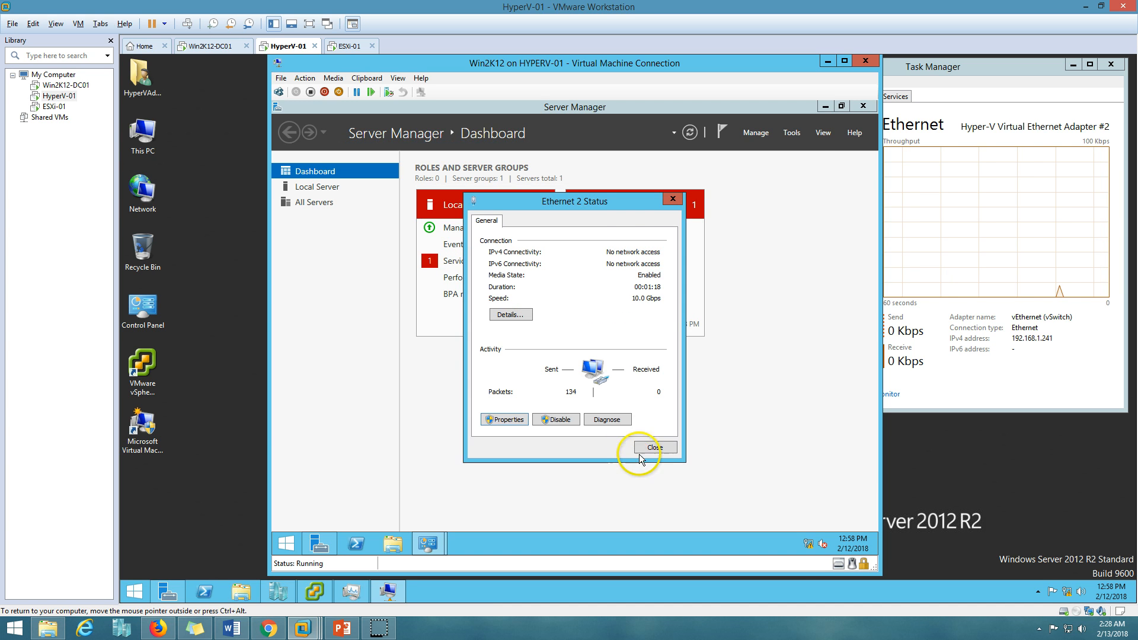
left_click(636, 452)
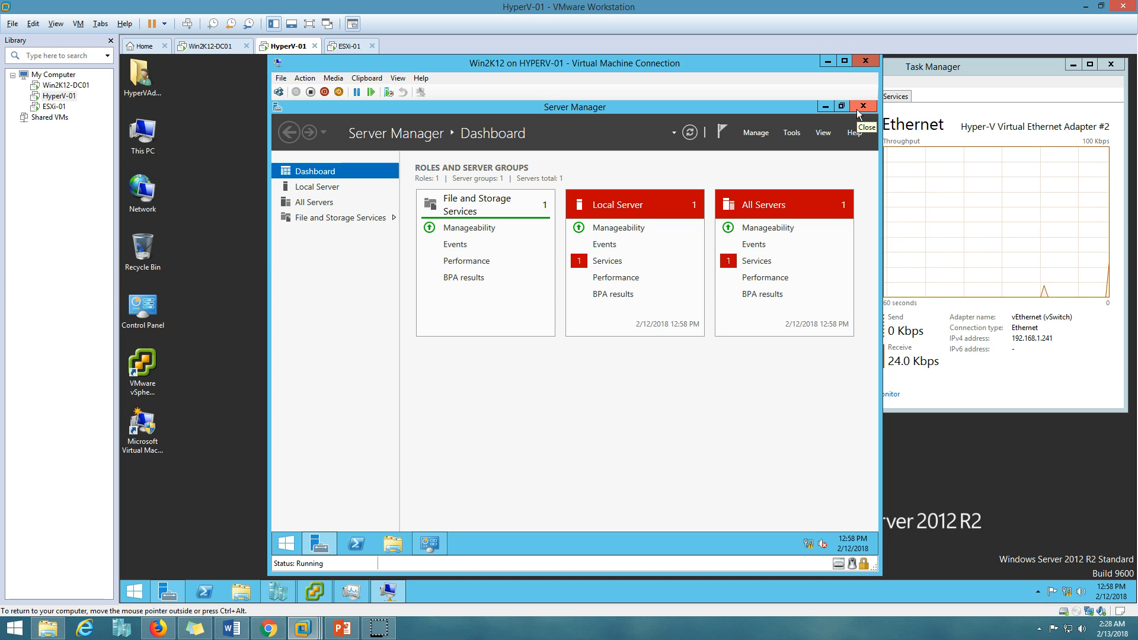
Close Server Manager and the Network and Sharing Center in the Win2K12 guest
left_click(430, 544)
left_click(430, 544)
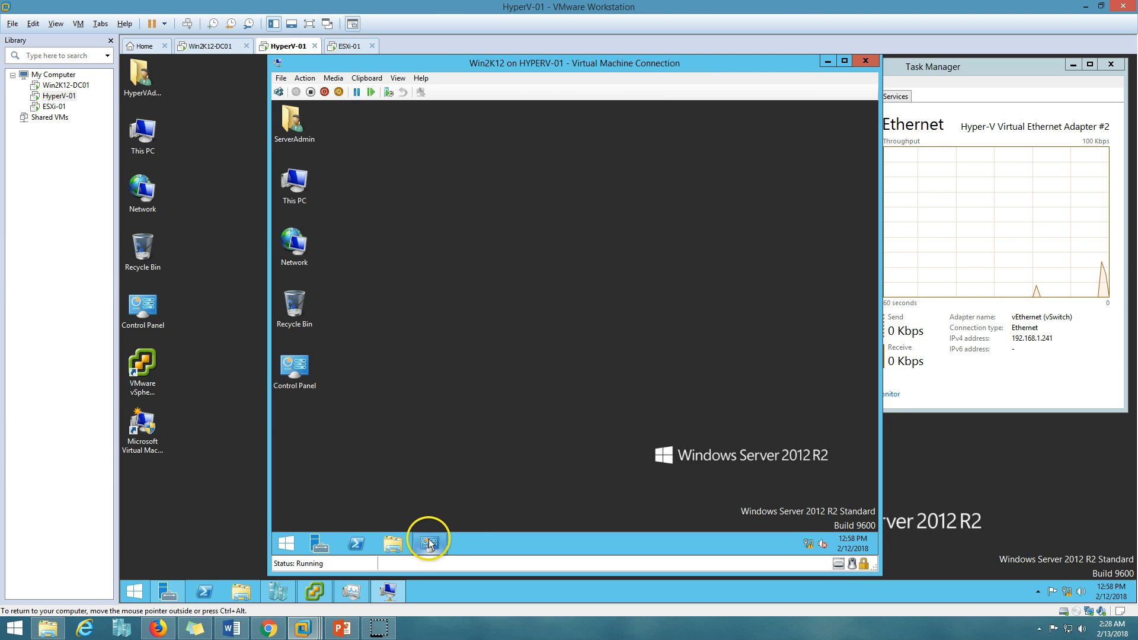
left_click(430, 544)
left_click(863, 106)
Restart the Win2K12 guest with the reason Other (Unplanned) and wait for the sign-in screen
left_click(286, 543)
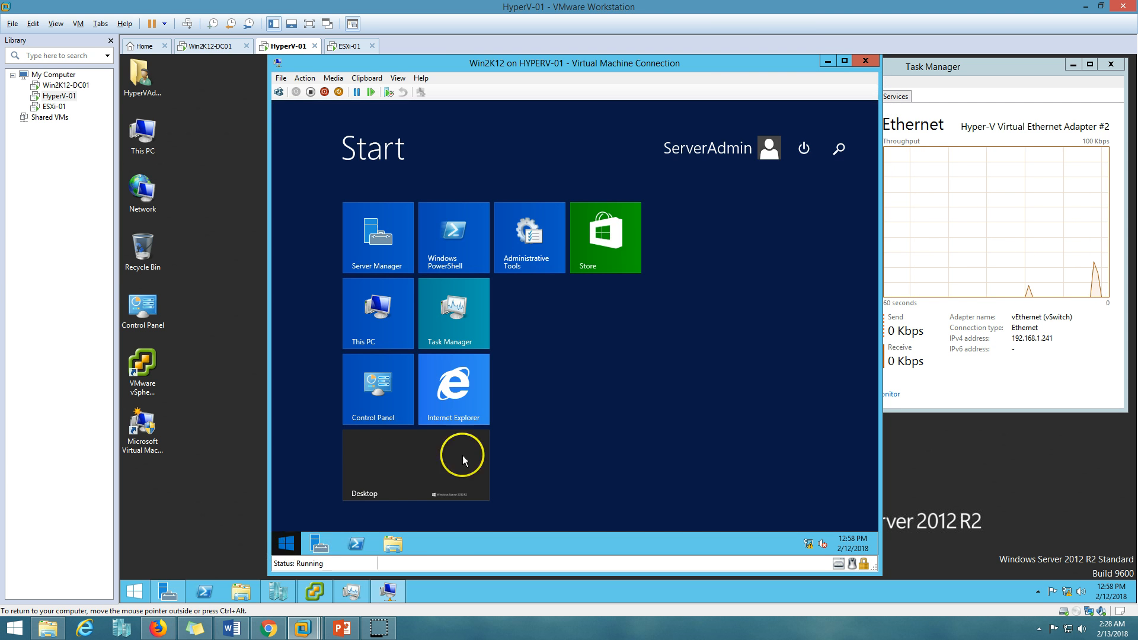
left_click(804, 148)
left_click(801, 189)
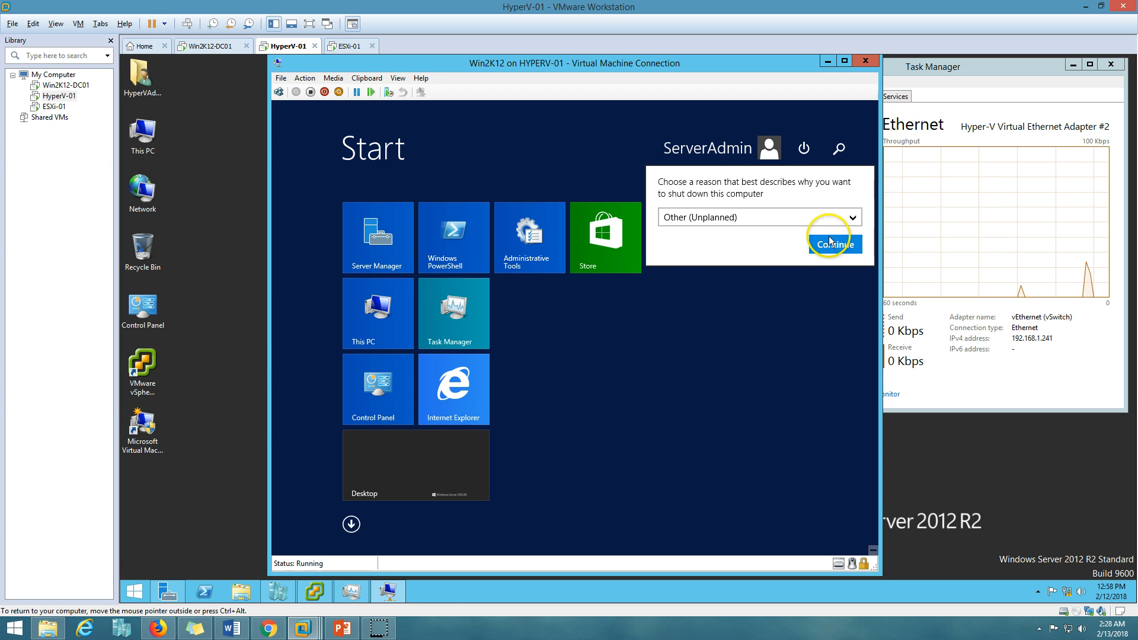
left_click(804, 148)
left_click(804, 148)
left_click(795, 204)
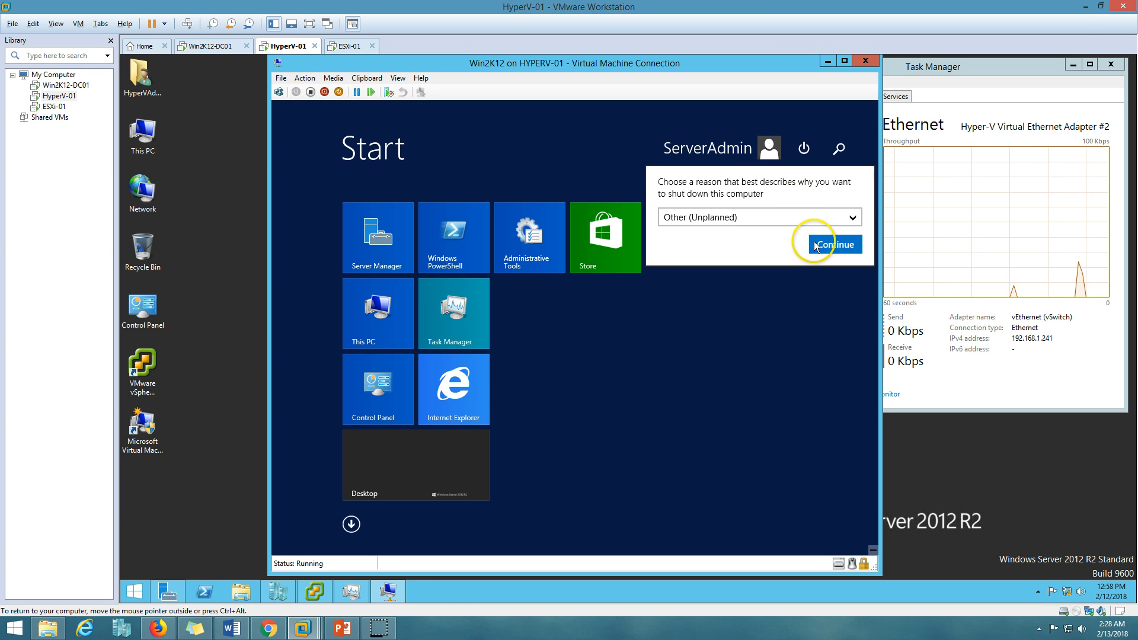
left_click(821, 244)
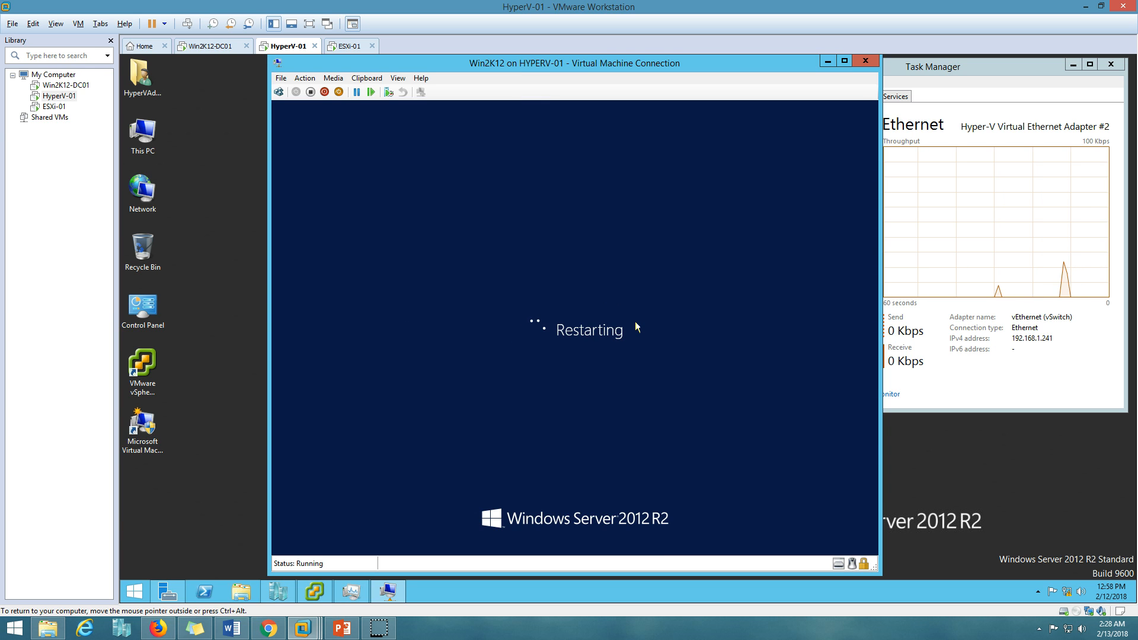
left_click(634, 325)
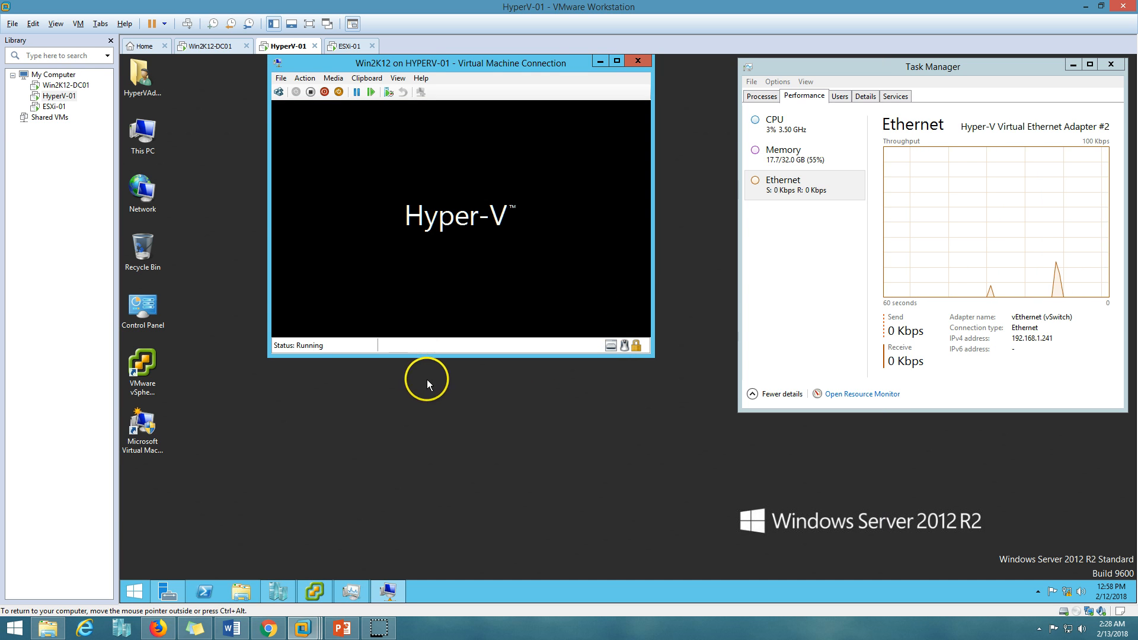
left_click(474, 90)
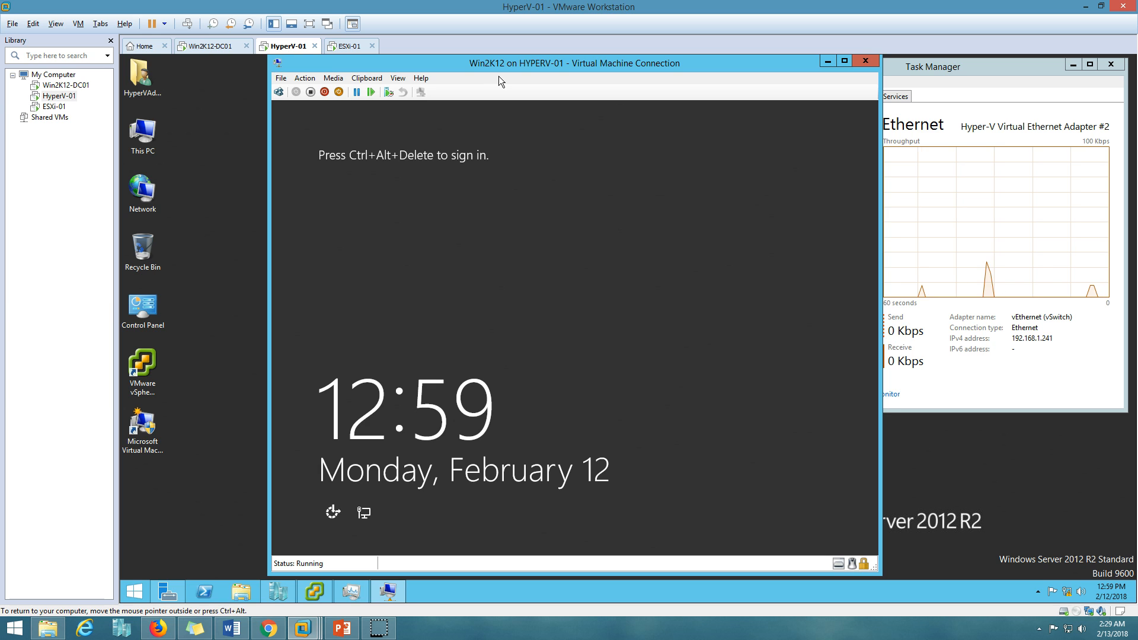
Sign in to the restarted Win2K12 guest with the account password
left_click(278, 91)
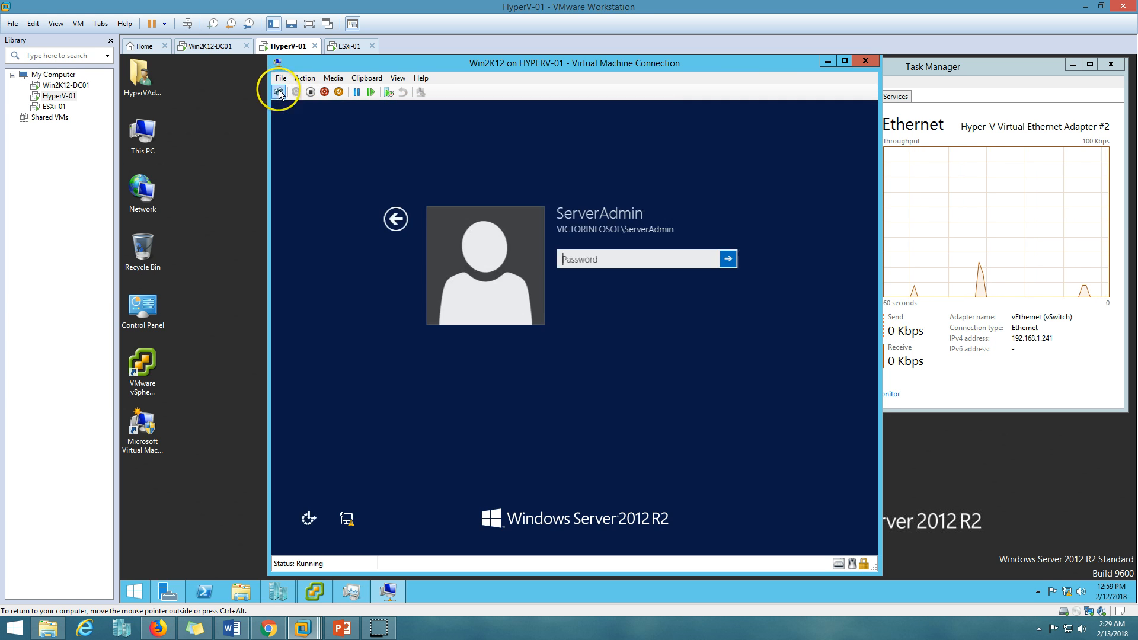
type("••••")
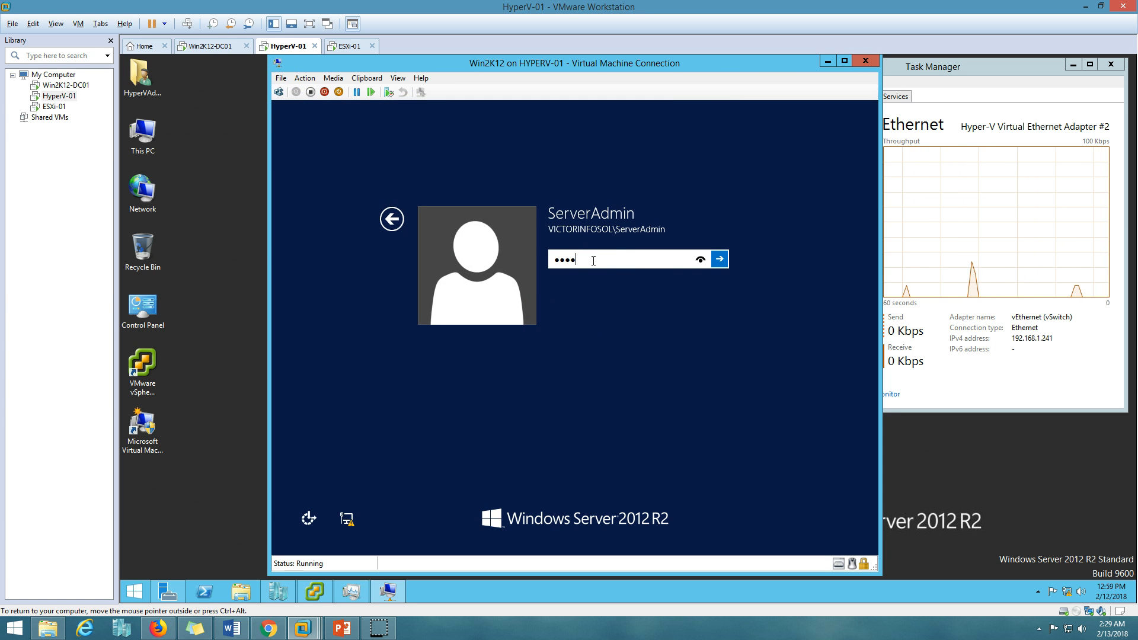
key("Return")
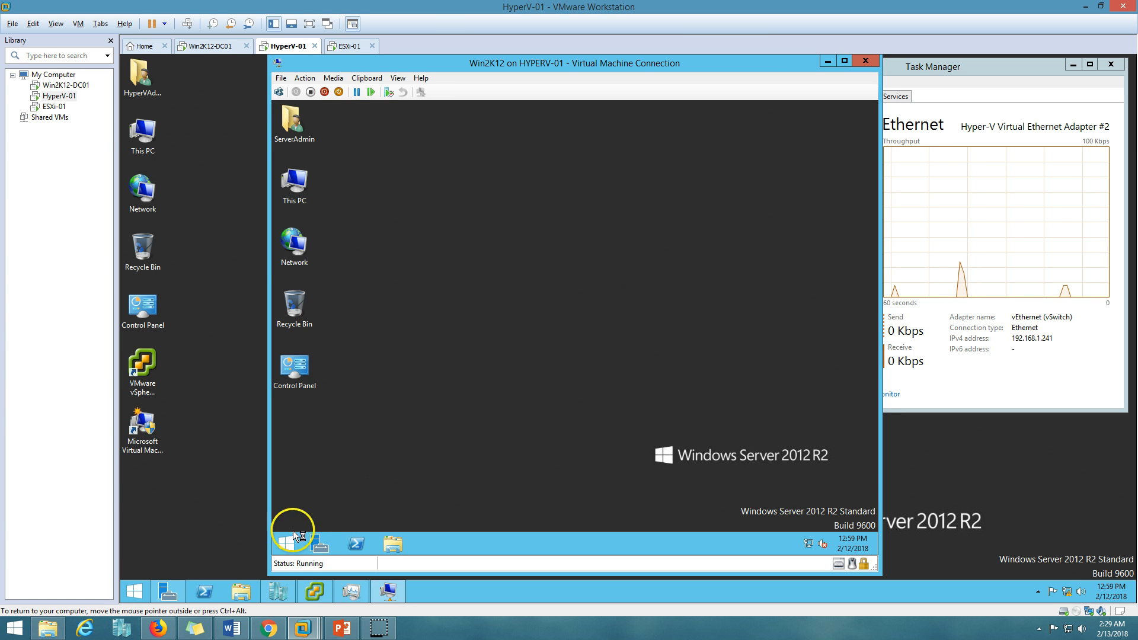
Open a Command Prompt in the guest, check the default DNS server with nslookup, and exit nslookup
right_click(293, 531)
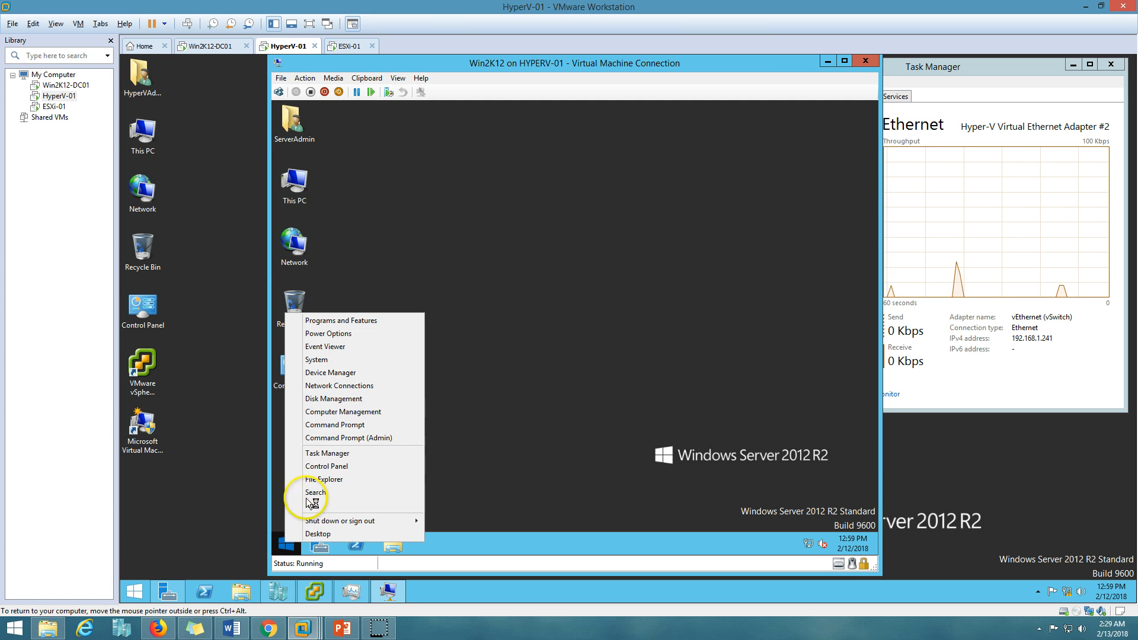
left_click(350, 422)
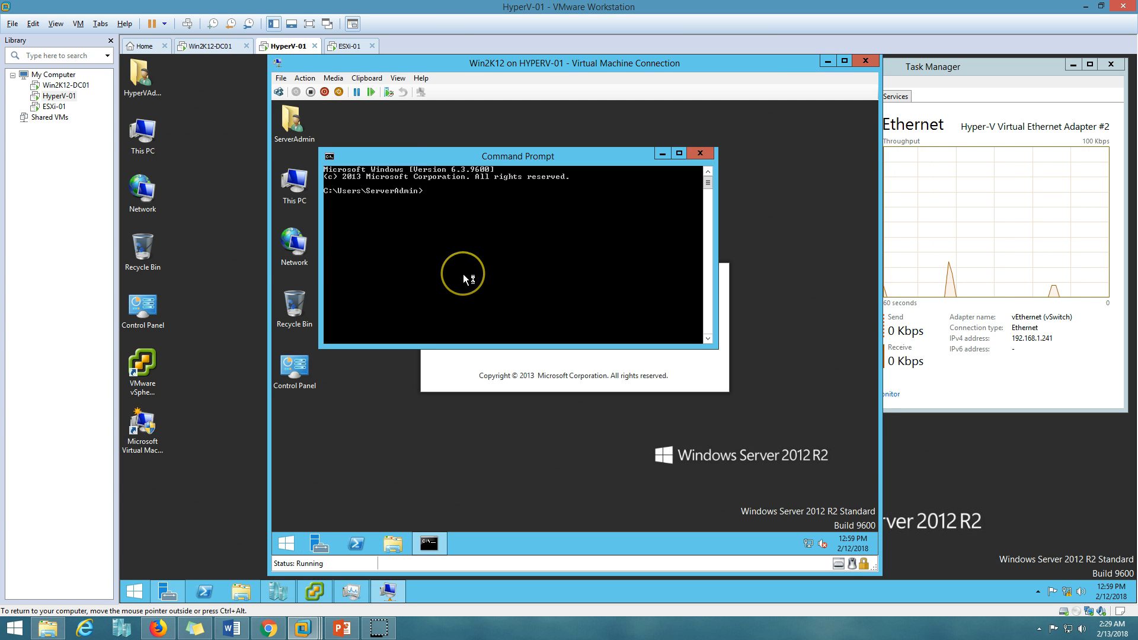
type("nsloo")
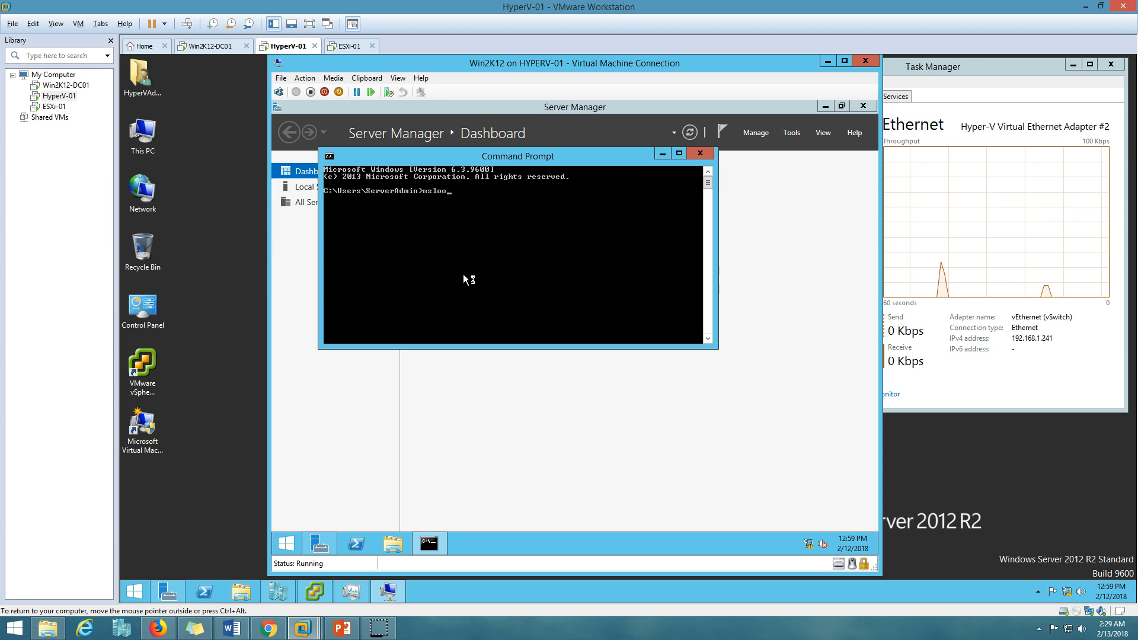
type("kup")
key("Return")
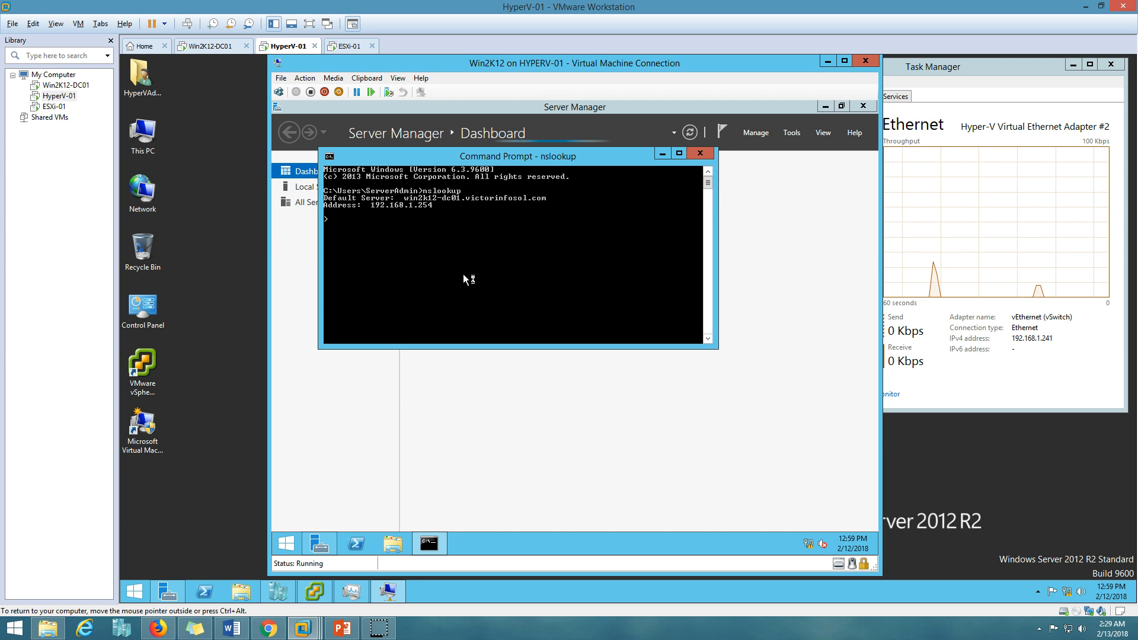
type("exit")
key("Return")
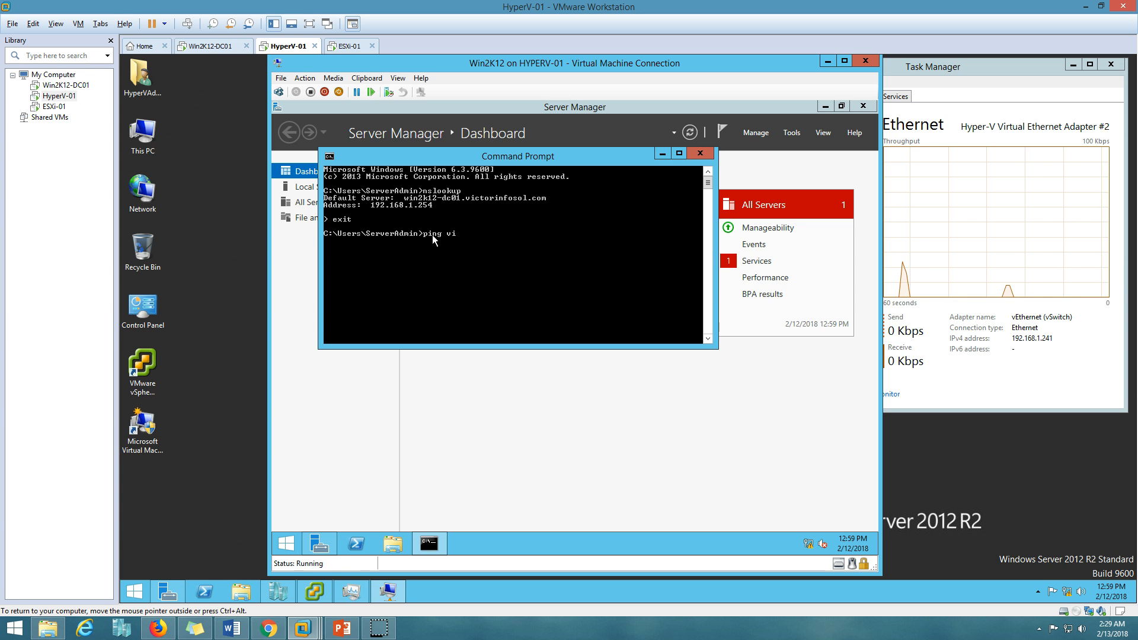
Ping victorinfosol.com to test the guest's domain connectivity, and close the Server Manager window
type("ping victorinfosol.com")
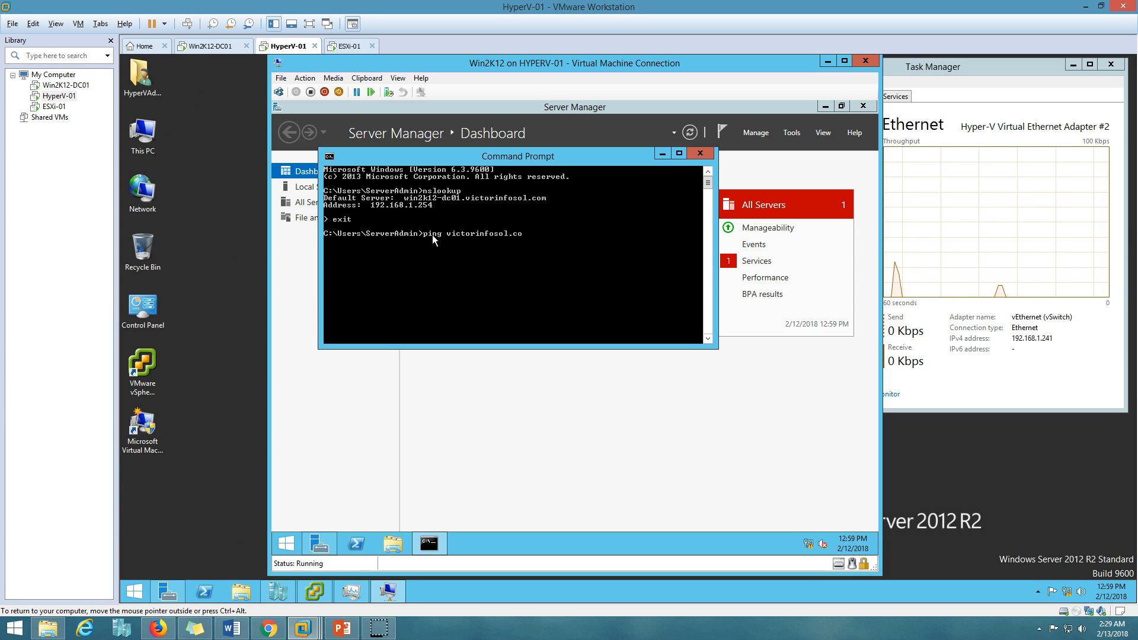
key("Return")
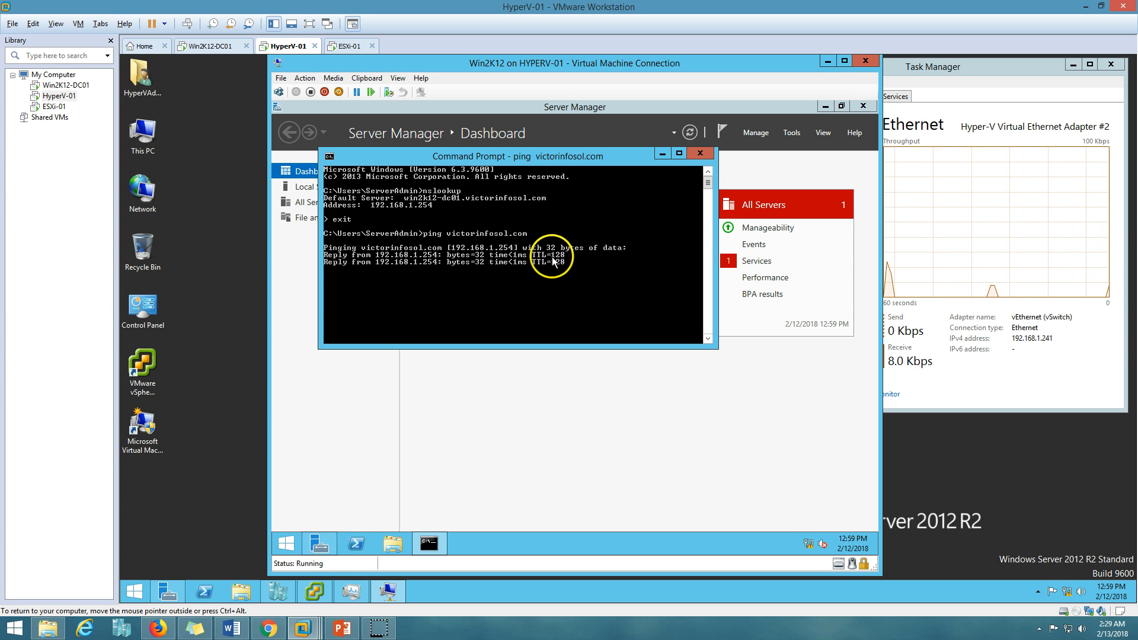
left_click(863, 105)
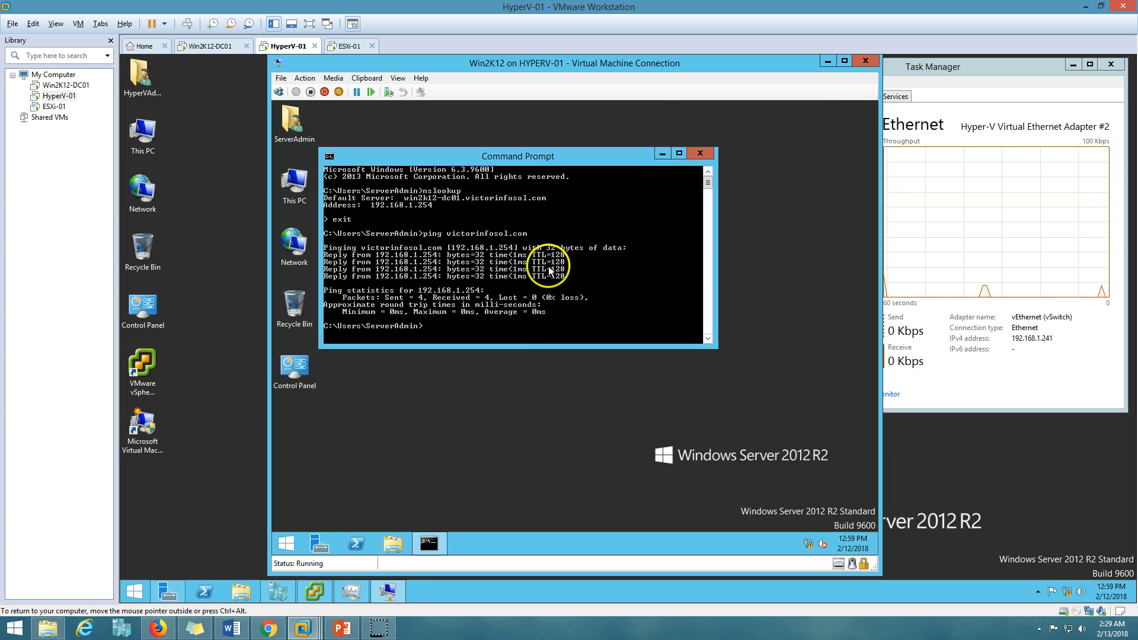
Check Win2K12's state in the vSphere Client, then review Win2K12 and Win2K8R2 in Hyper-V Manager
left_click(314, 591)
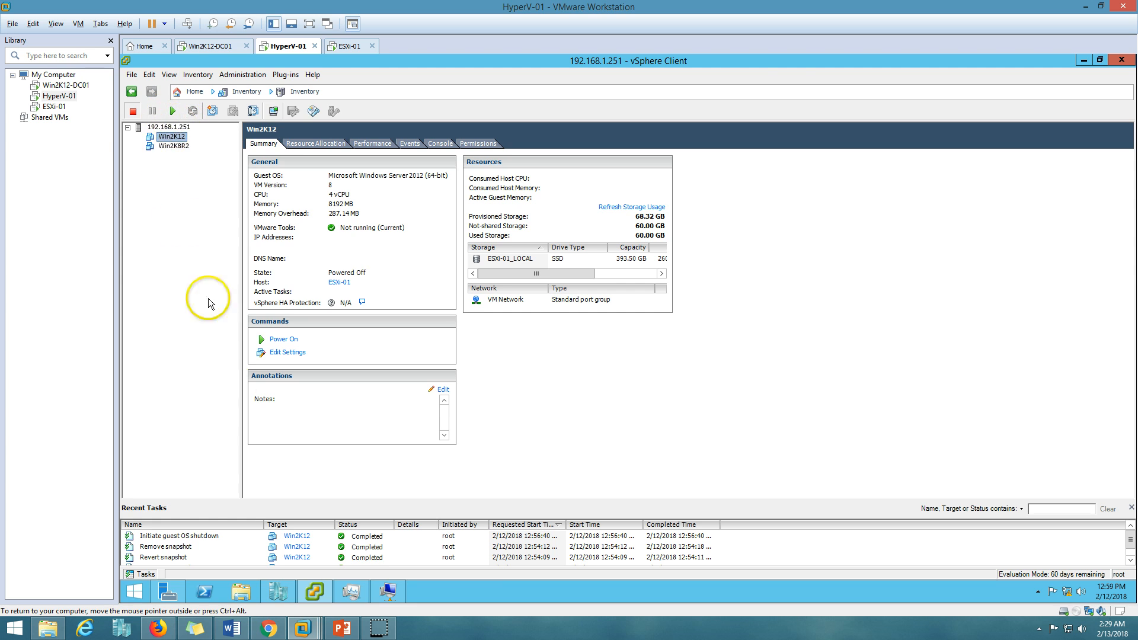
left_click(279, 591)
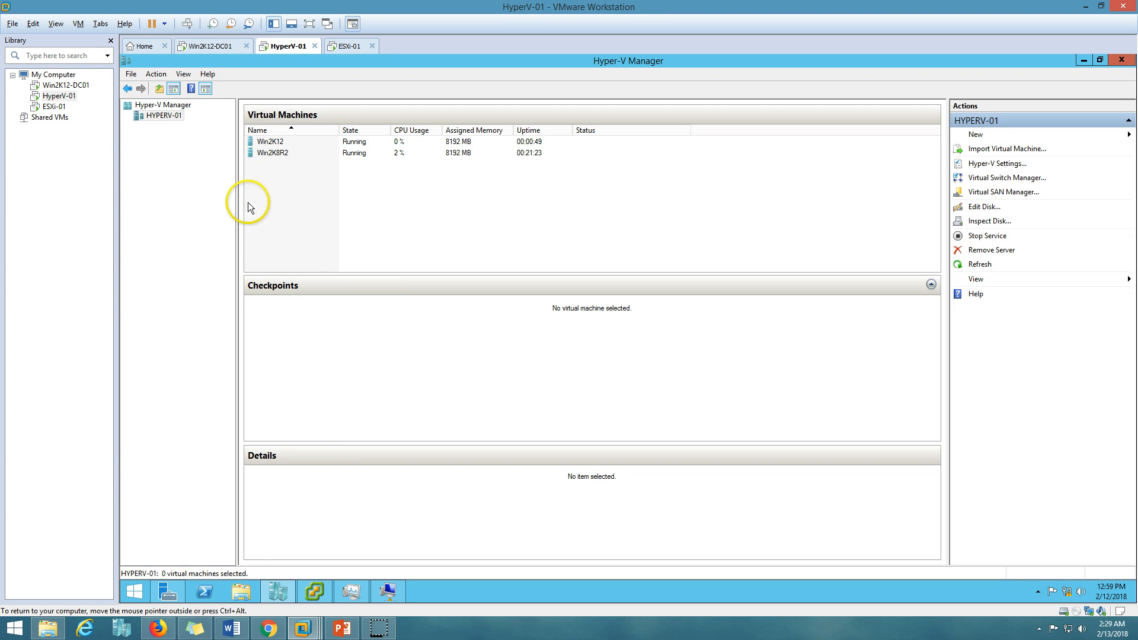
left_click(296, 142)
left_click(296, 150)
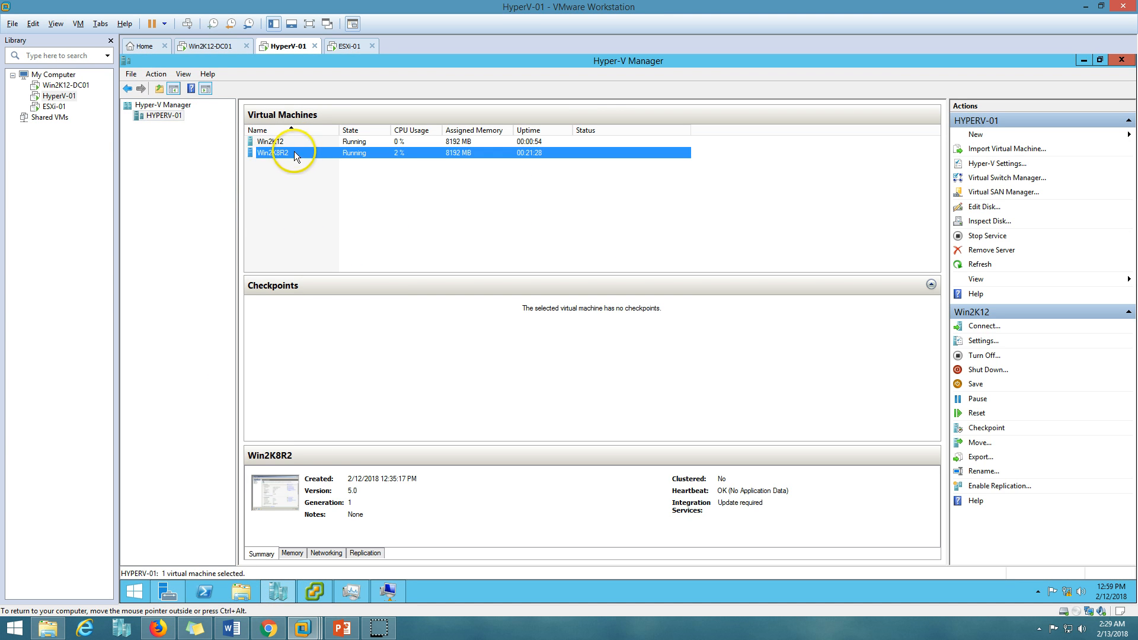
left_click(295, 145)
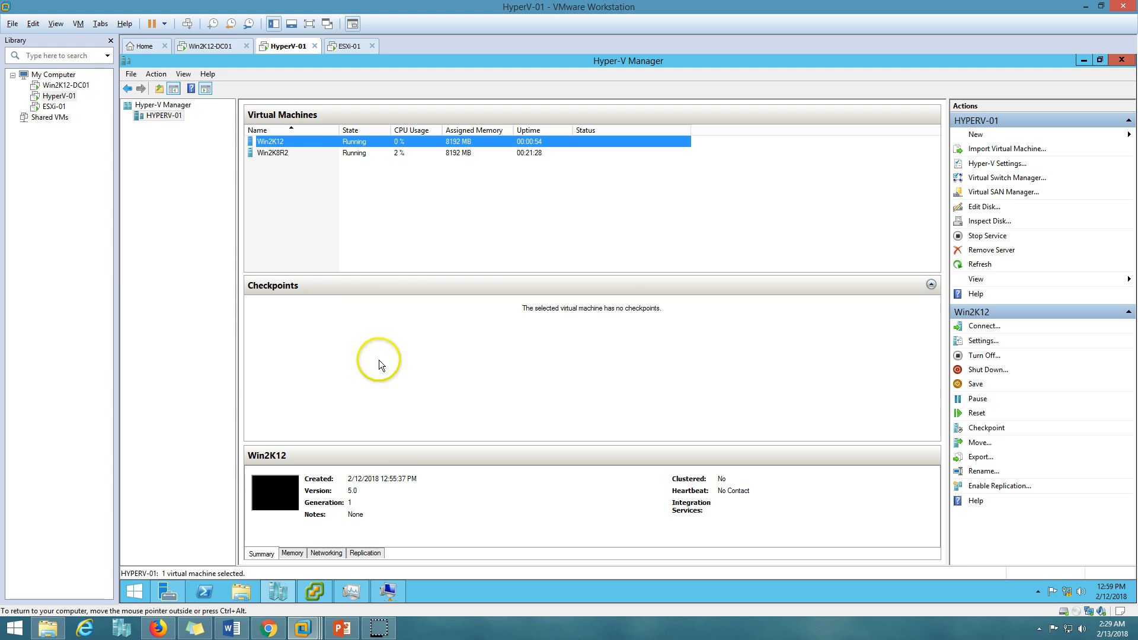
Switch to the PowerPoint slide show and advance to the closing thank-you slide
left_click(342, 629)
left_click(993, 610)
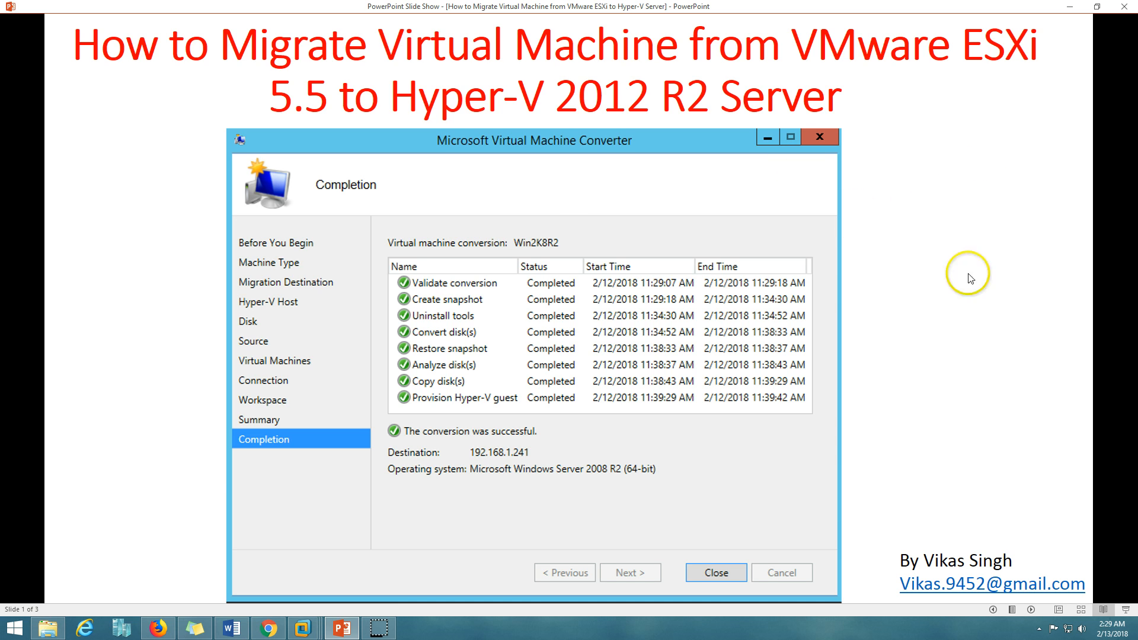
left_click(1028, 611)
left_click(1028, 611)
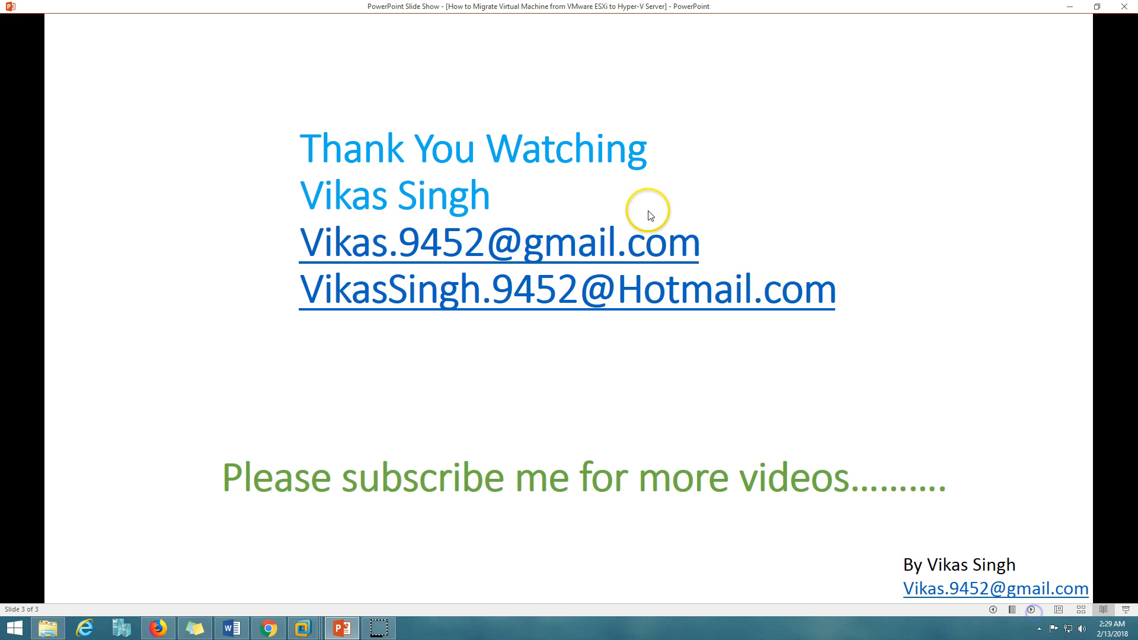